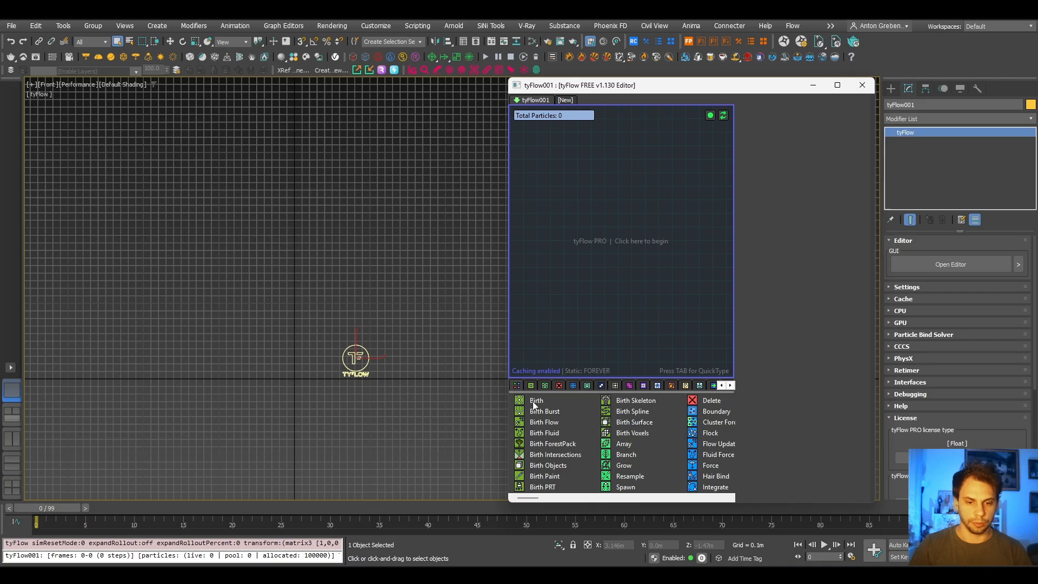
- Add a Birth operator to the empty flow and set its end frame to 0 and its total amount to 1
drag(535, 406, 604, 238)
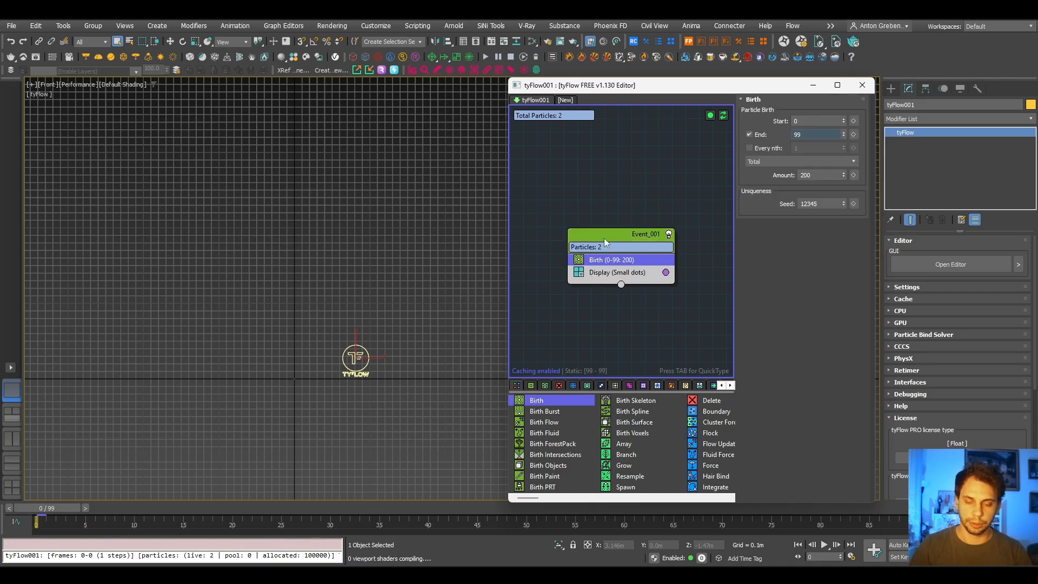
double_click(811, 134)
text(0)
key(Return)
click(822, 173)
key(BackSpace)
key(BackSpace)
key(BackSpace)
text(1)
key(Return)
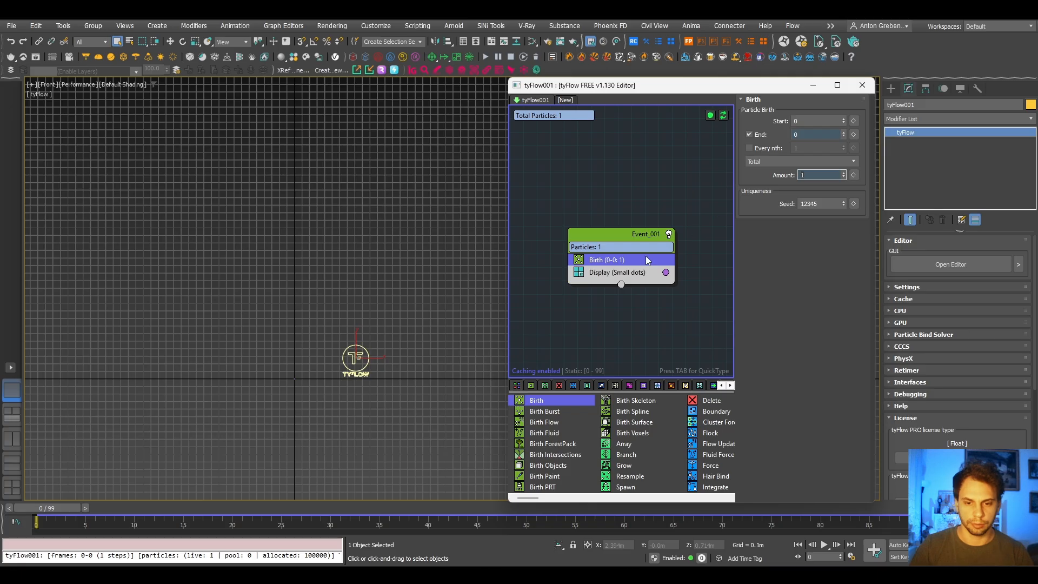
- Set the event's Display operator to Large dots and its display colour to bright green 00FF1E
click(643, 272)
click(766, 120)
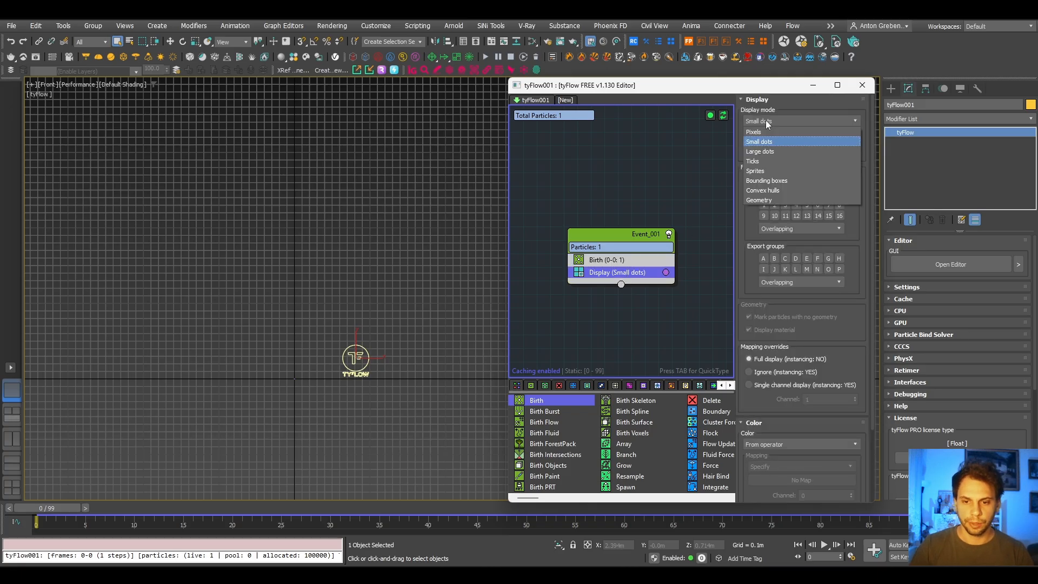
click(773, 151)
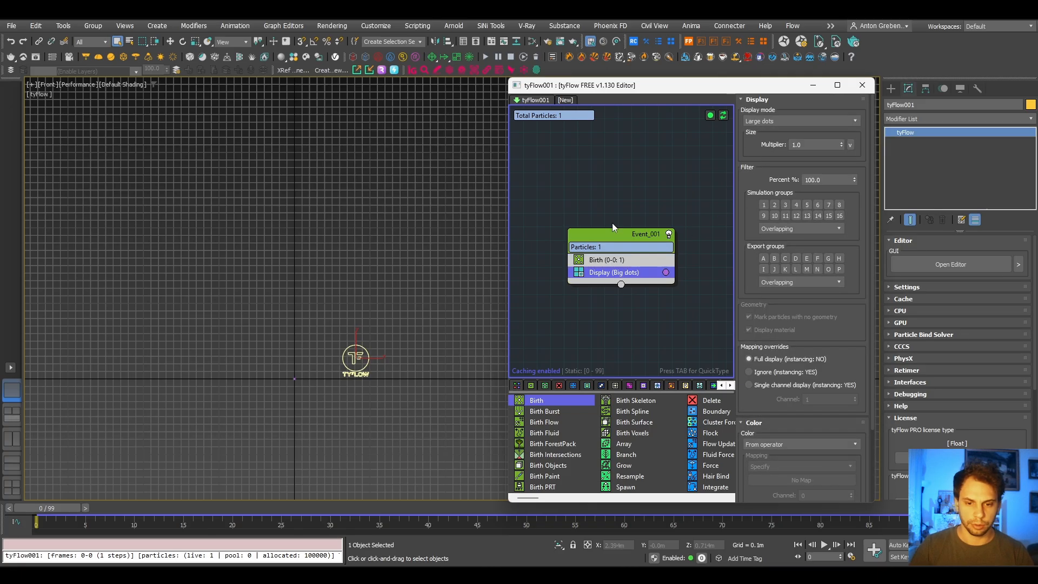
click(666, 272)
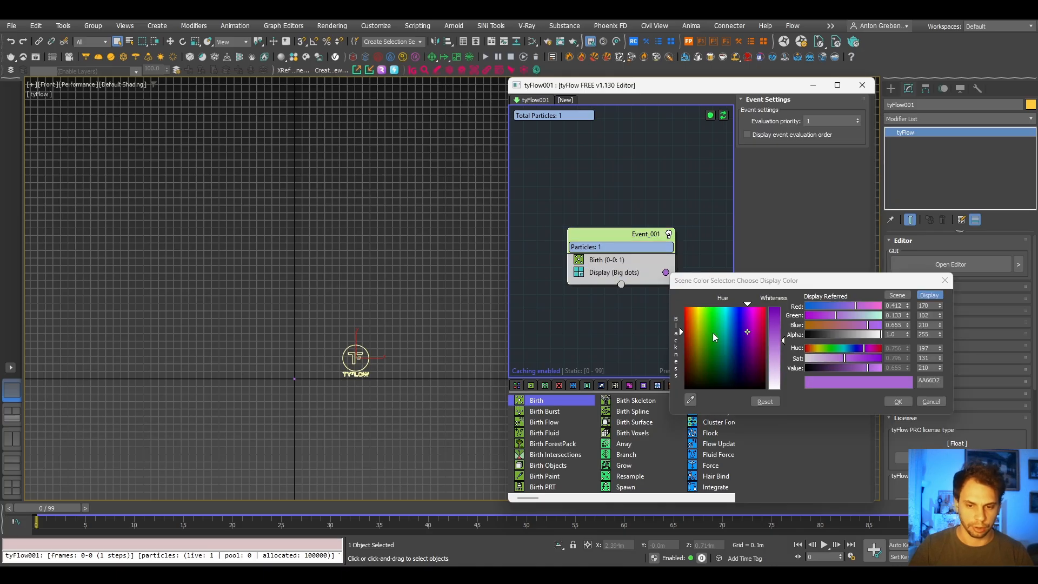
drag(713, 333, 724, 277)
drag(723, 316, 712, 302)
drag(773, 319, 778, 305)
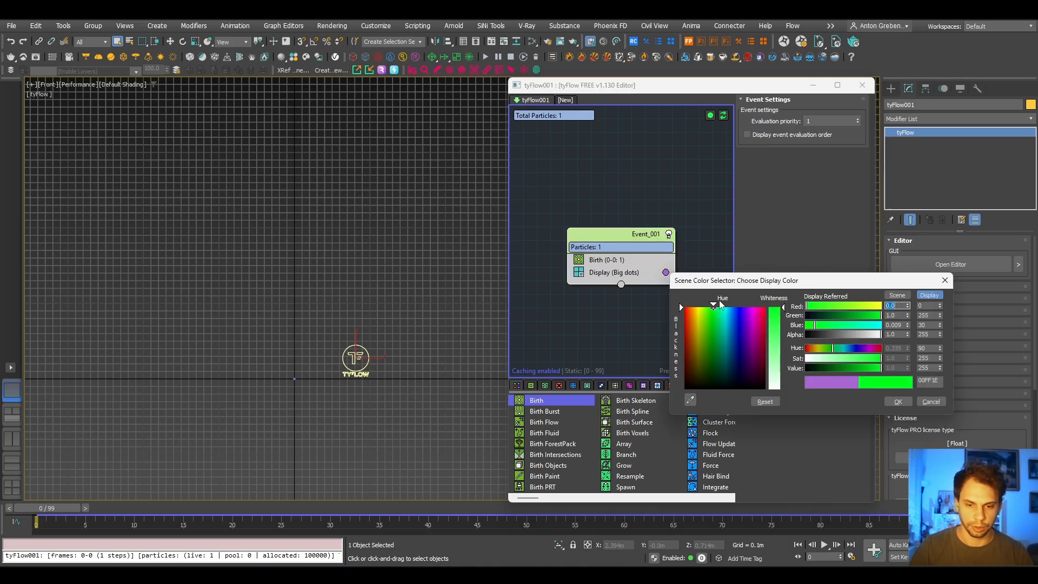
click(898, 402)
- Insert a Speed operator above Display with its direction set to Particle Z, and scrub the animation through to frame 99
middle_drag(315, 370, 296, 414)
scroll(296, 413, up, 2)
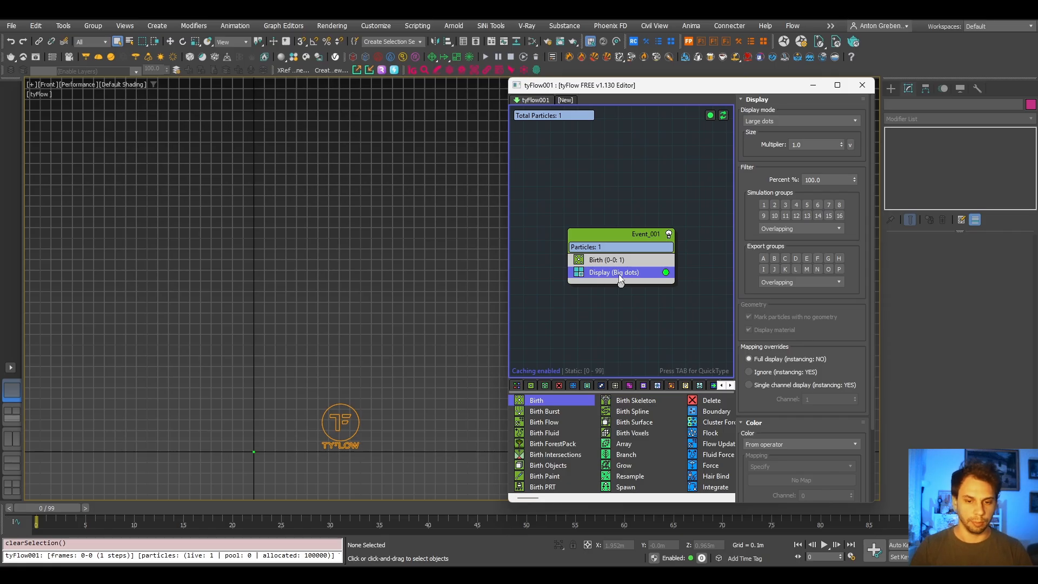
key(Tab)
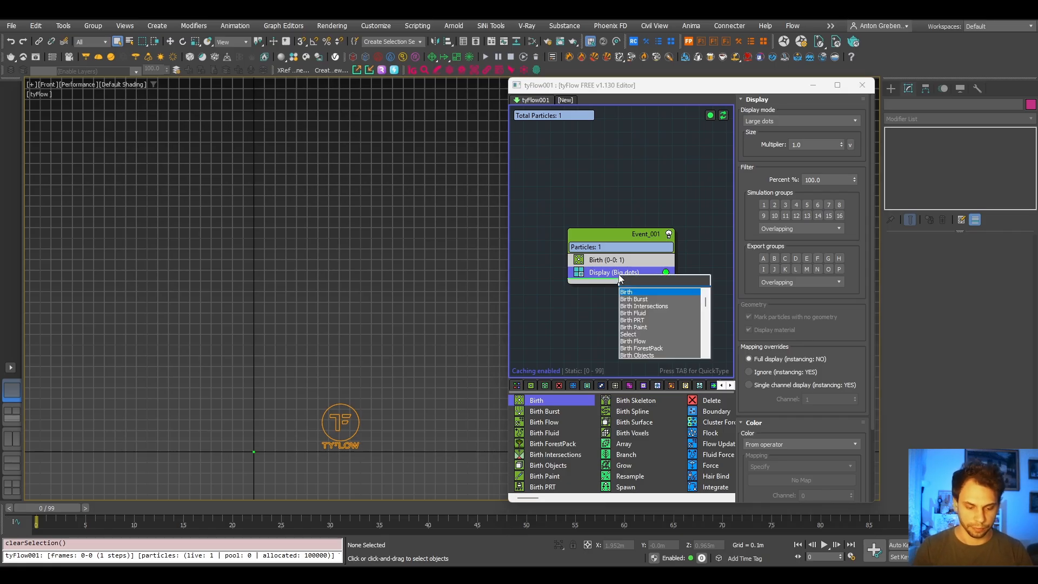
text(speed)
key(Return)
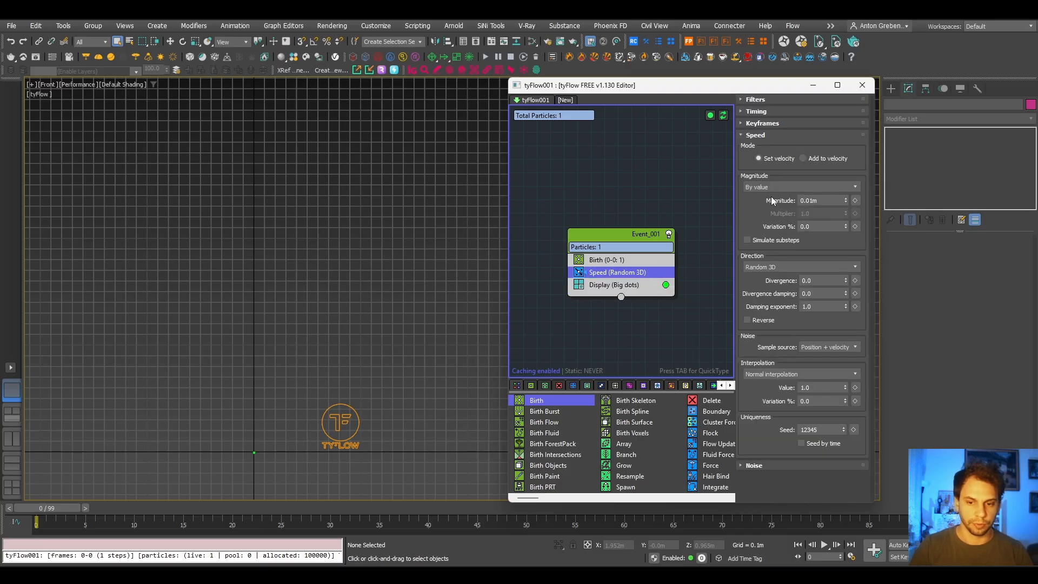
mouse_move(64, 509)
mouse_down()
mouse_move(294, 509)
mouse_move(54, 509)
mouse_up()
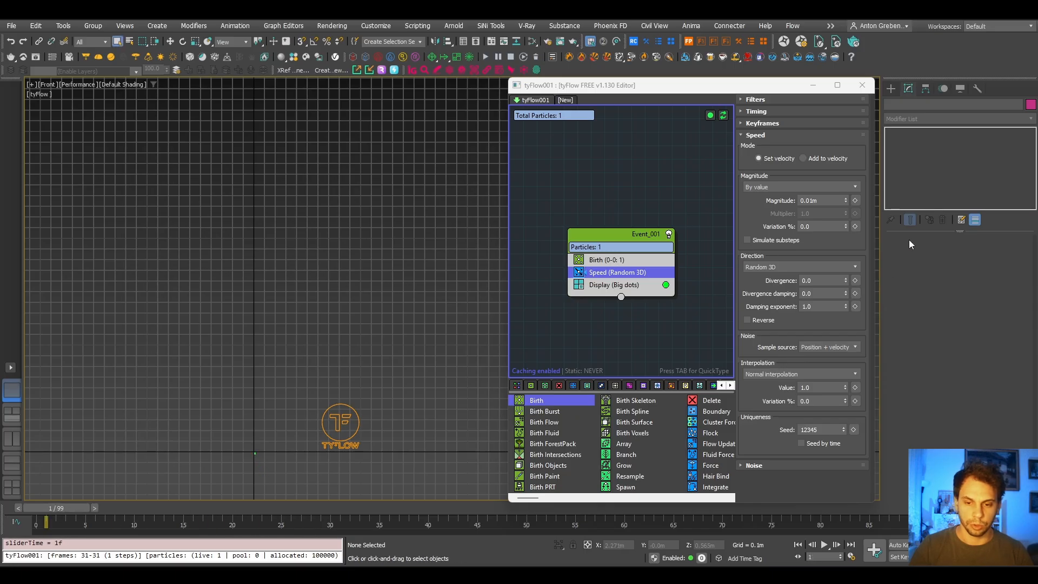
click(804, 266)
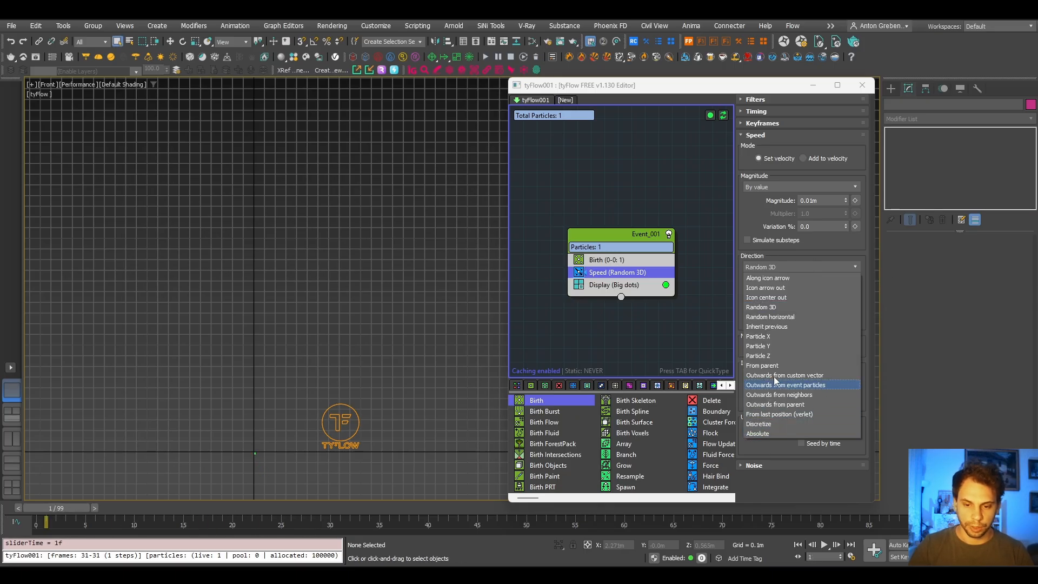
click(766, 356)
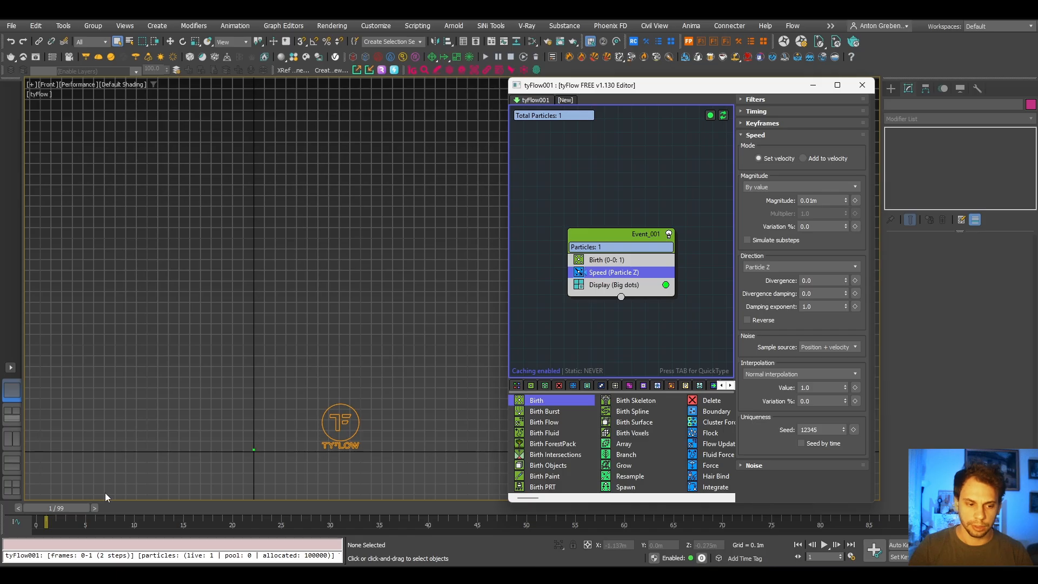
drag(71, 509, 987, 508)
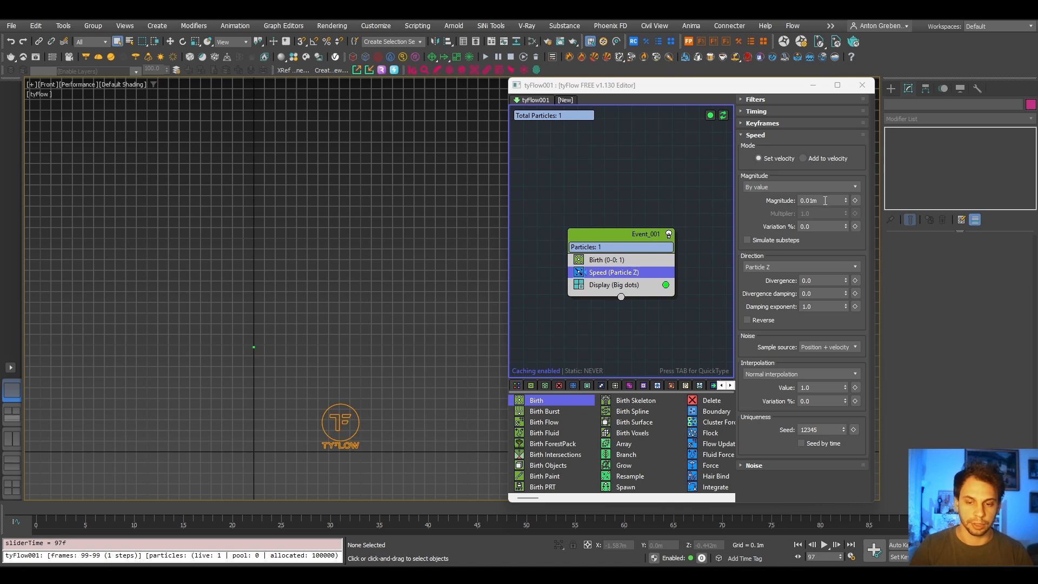
drag(987, 508, 1006, 509)
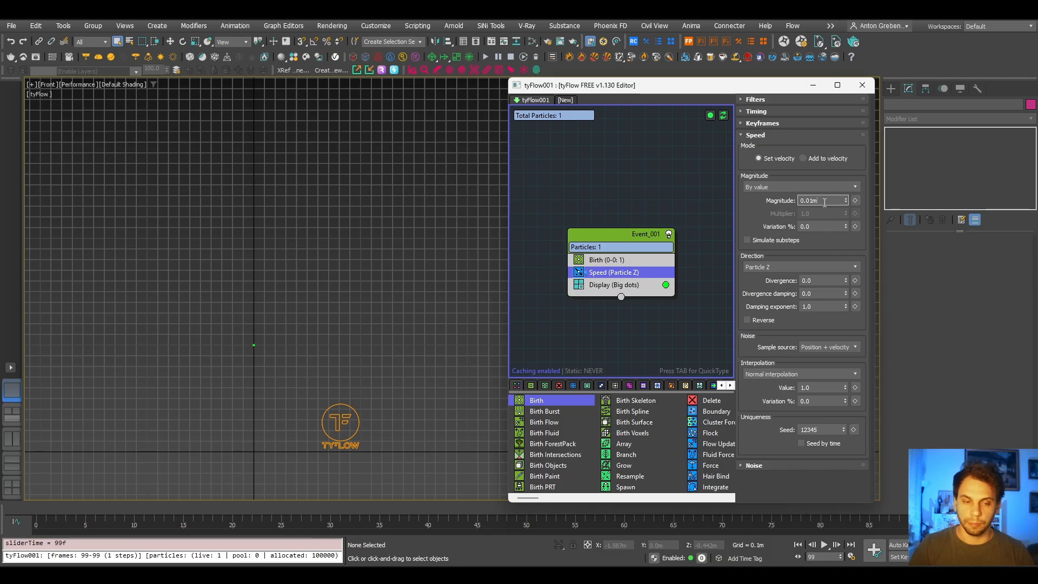
- Set the metric display units to centimetres and check the Speed operator's magnitude in the new units
click(376, 27)
click(397, 219)
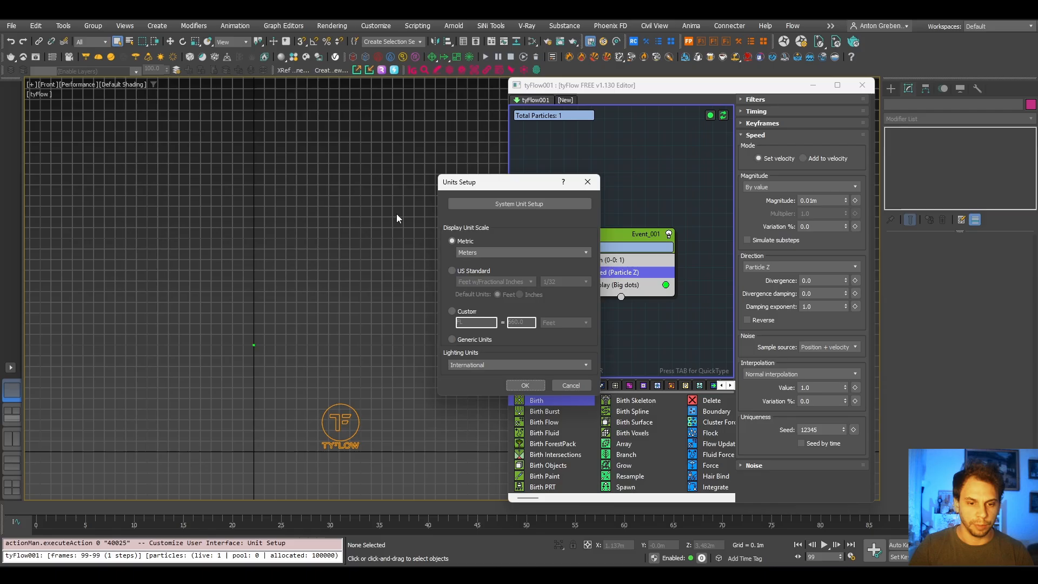
click(465, 252)
click(476, 271)
click(525, 384)
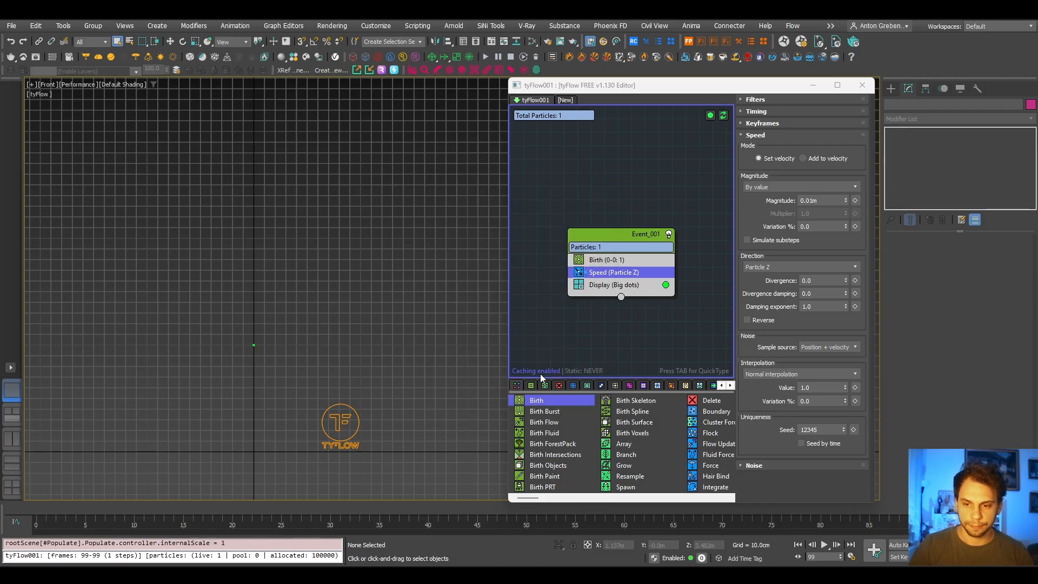
click(652, 261)
click(652, 272)
click(828, 203)
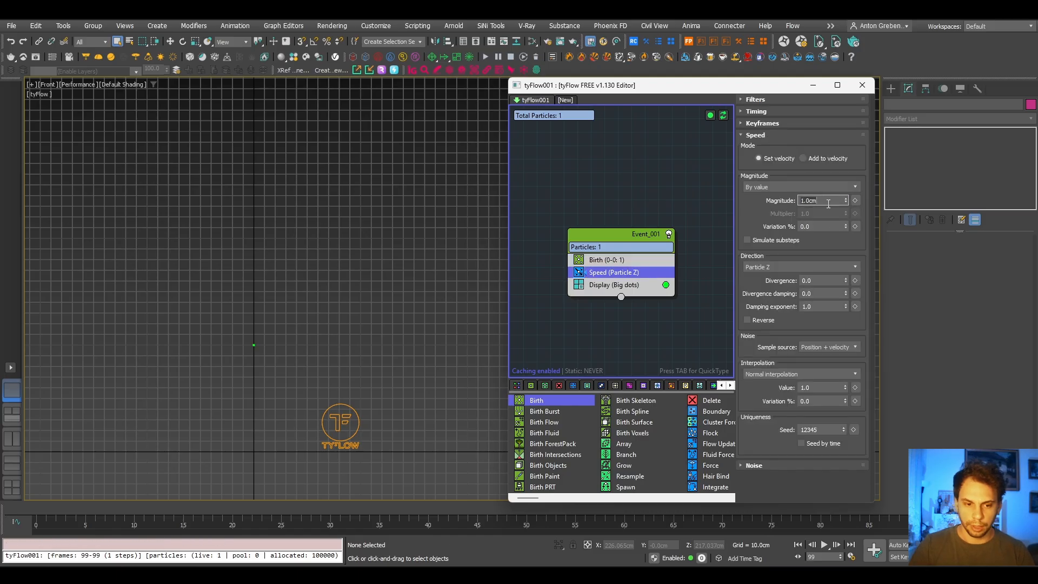
click(1000, 510)
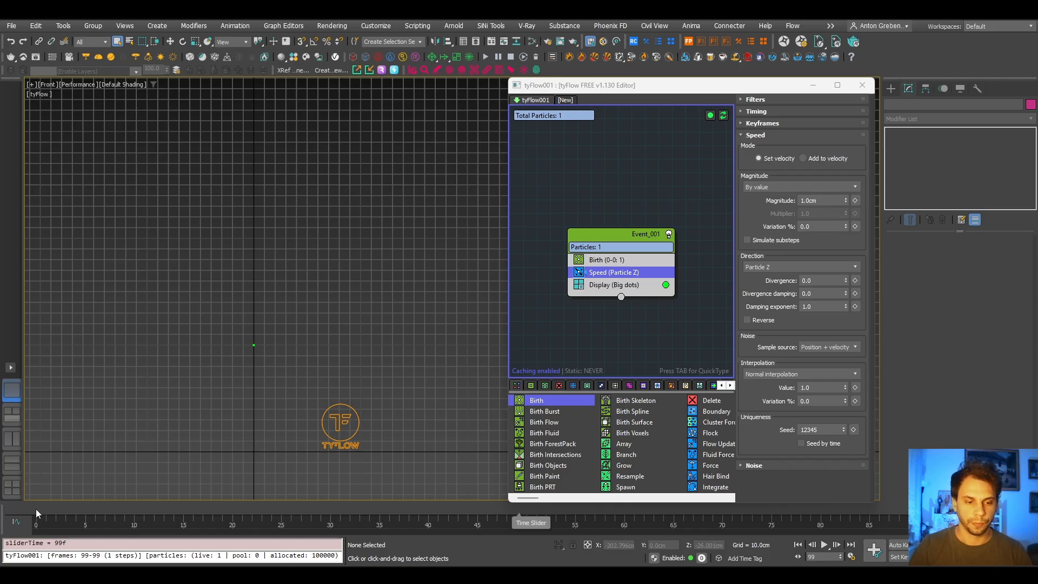
- Create a thin upright box beside the particle's path, about 3.3 cm square and 13 cm tall, as a distance reference
click(891, 89)
click(921, 174)
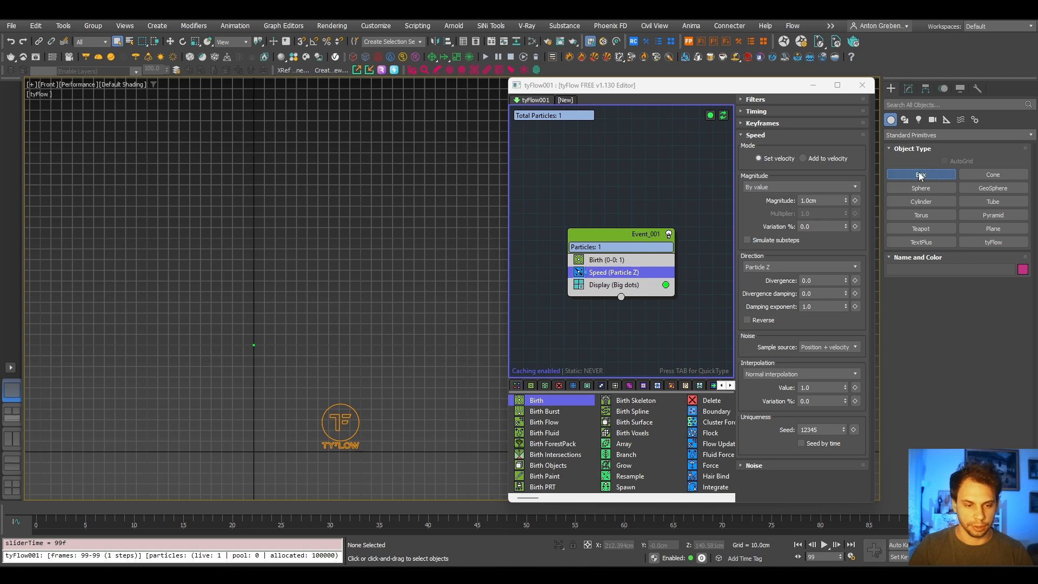
key(t)
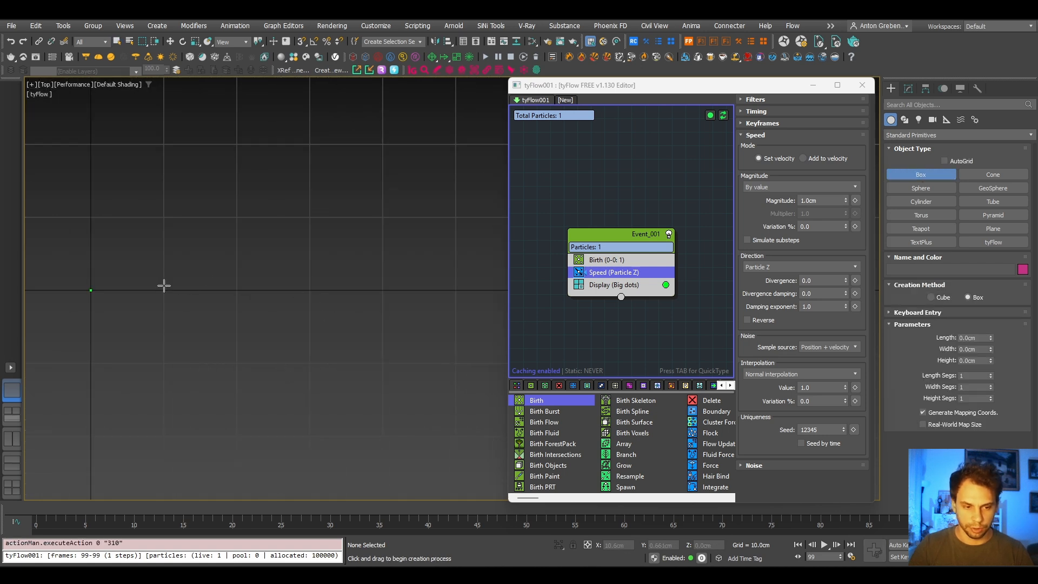
drag(150, 288, 174, 311)
click(186, 211)
right_click(186, 214)
key(f)
key(z)
scroll(454, 341, down, 10)
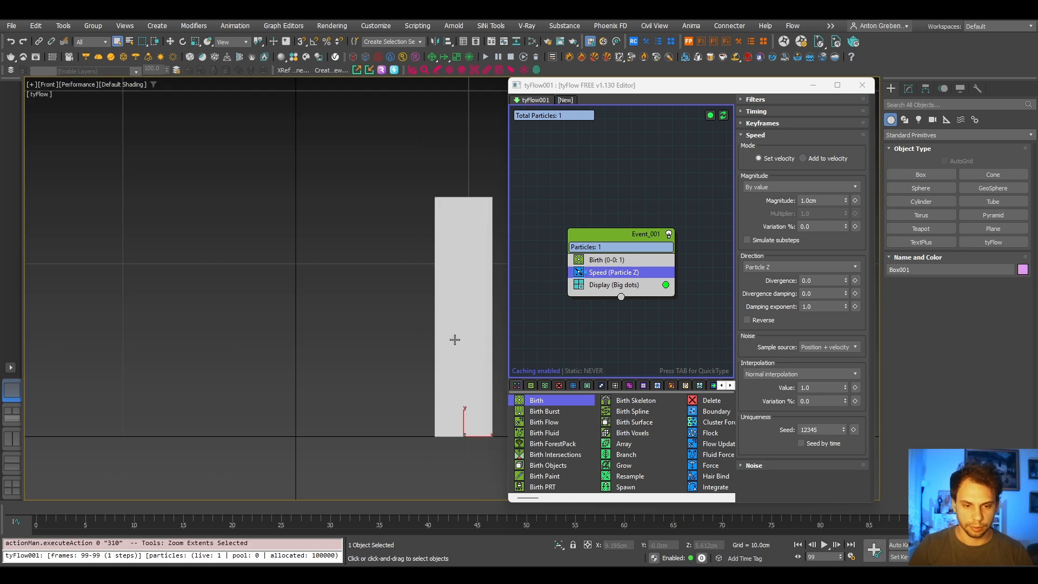
middle_drag(414, 350, 270, 431)
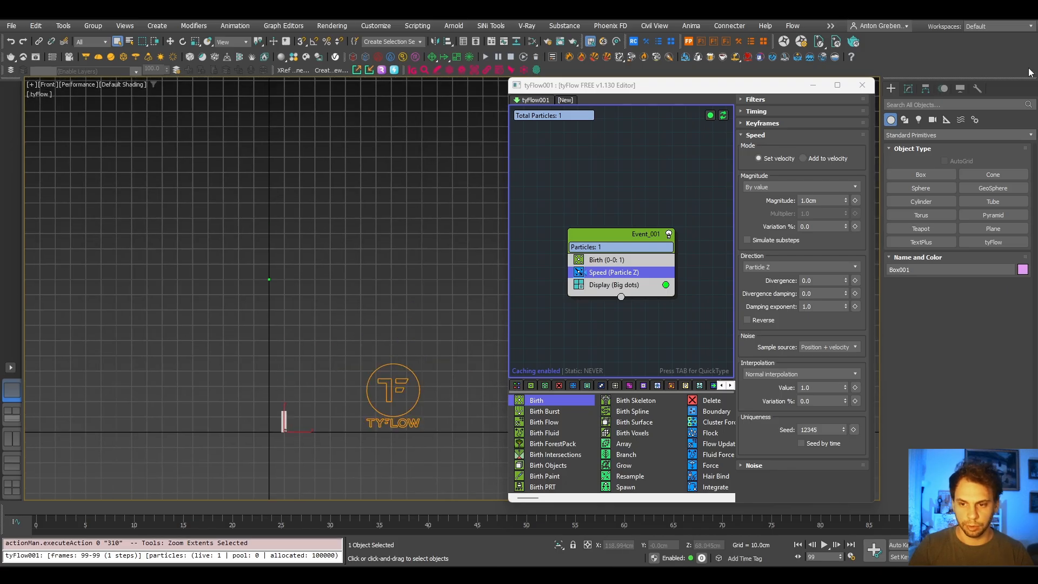
- Set the reference box's height to 100 cm and compare its top with the particle's position at frame 99
click(908, 88)
double_click(975, 276)
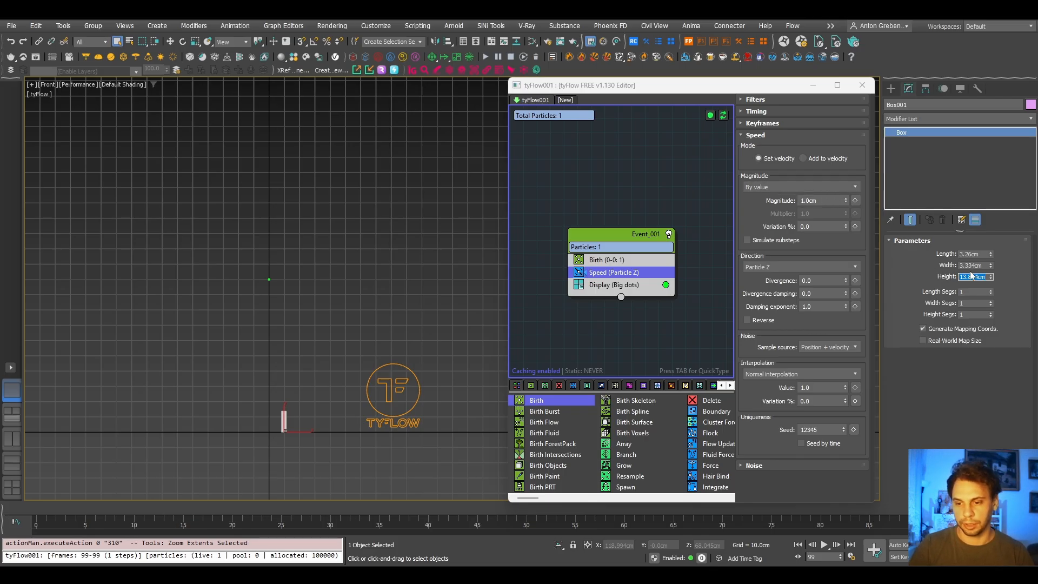
text(1)
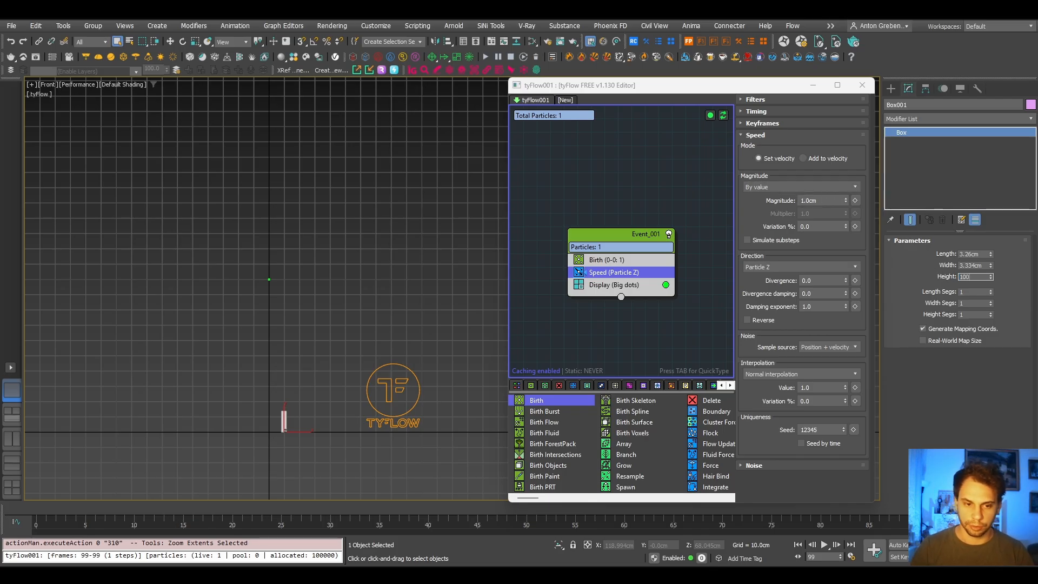
text(00)
key(Return)
scroll(262, 372, up, 4)
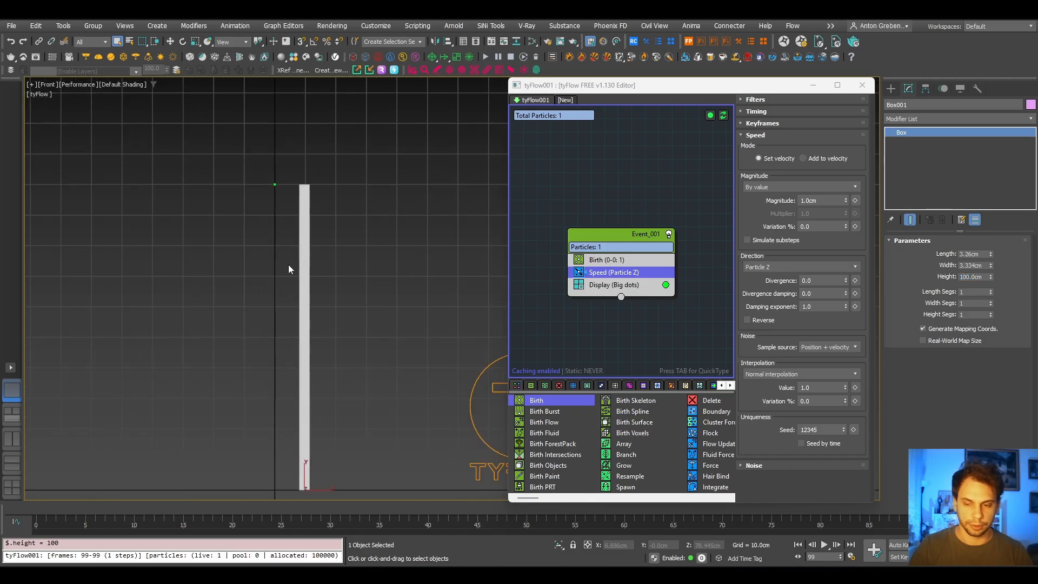
middle_drag(393, 298, 406, 286)
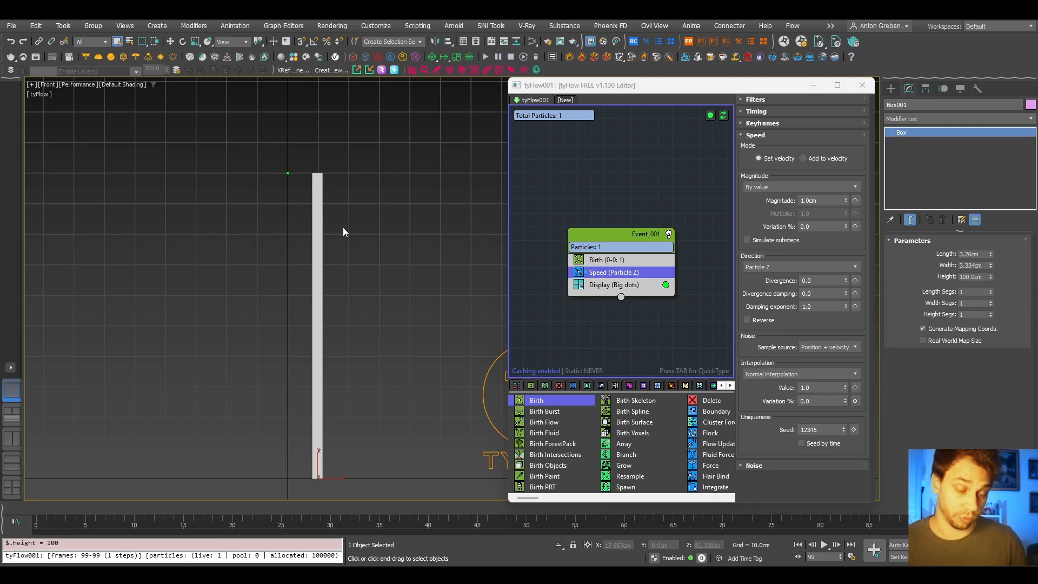
- Set the Speed operator's magnitude to 1.5 cm
scroll(354, 279, down, 4)
drag(823, 201, 761, 212)
text(1.5)
key(Return)
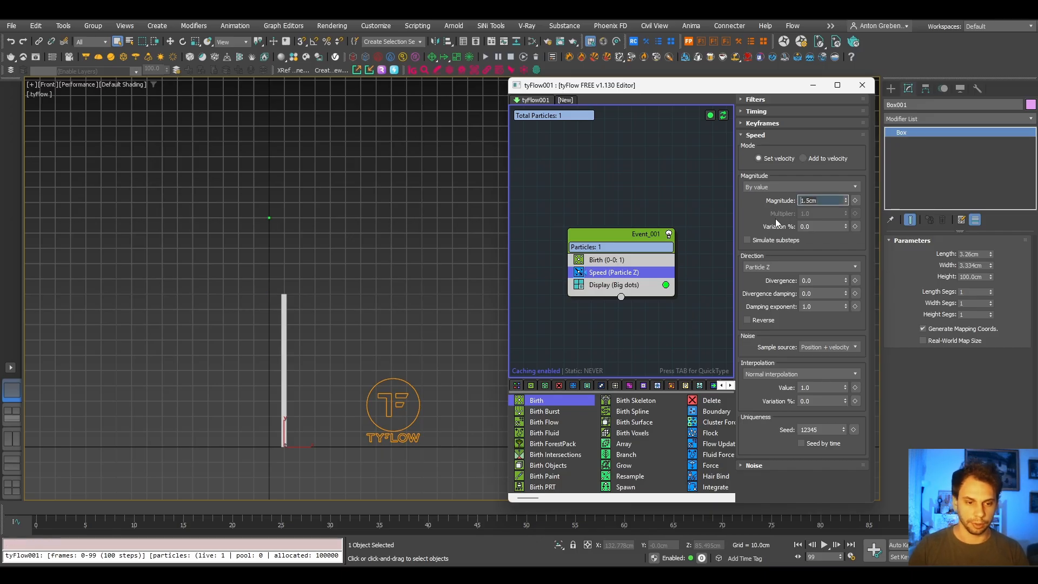
- Delete the reference box from the scene
drag(388, 312, 200, 379)
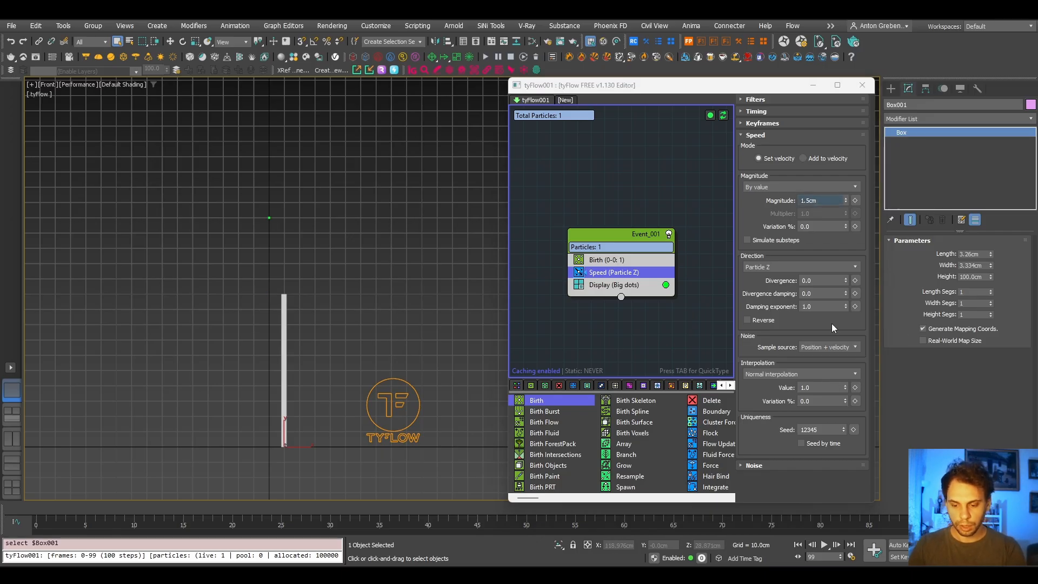
key(Delete)
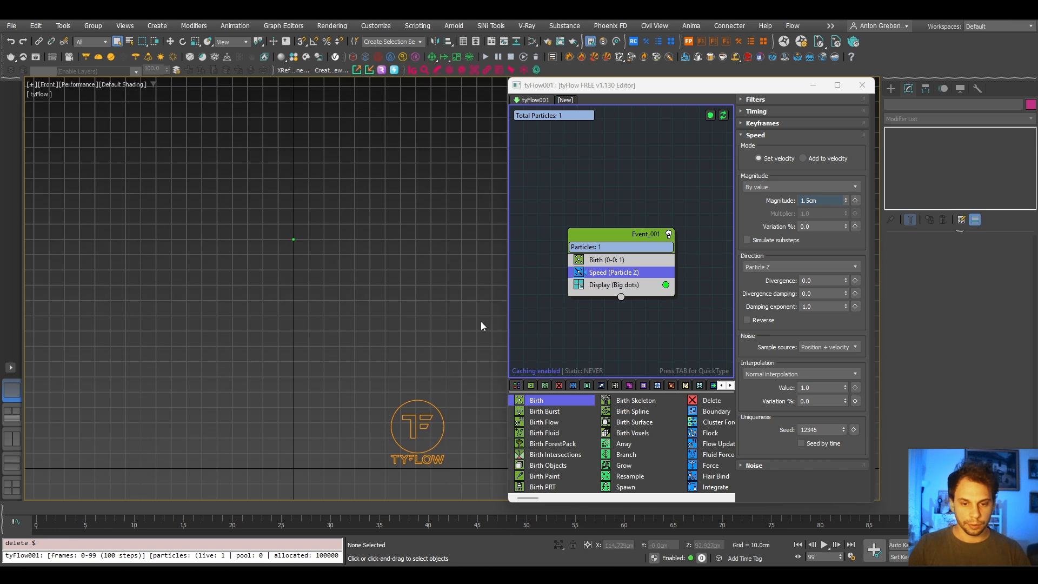
- Insert a Spline Paths operator above Display and create a new tySplines object to record the particle's trajectory
click(598, 287)
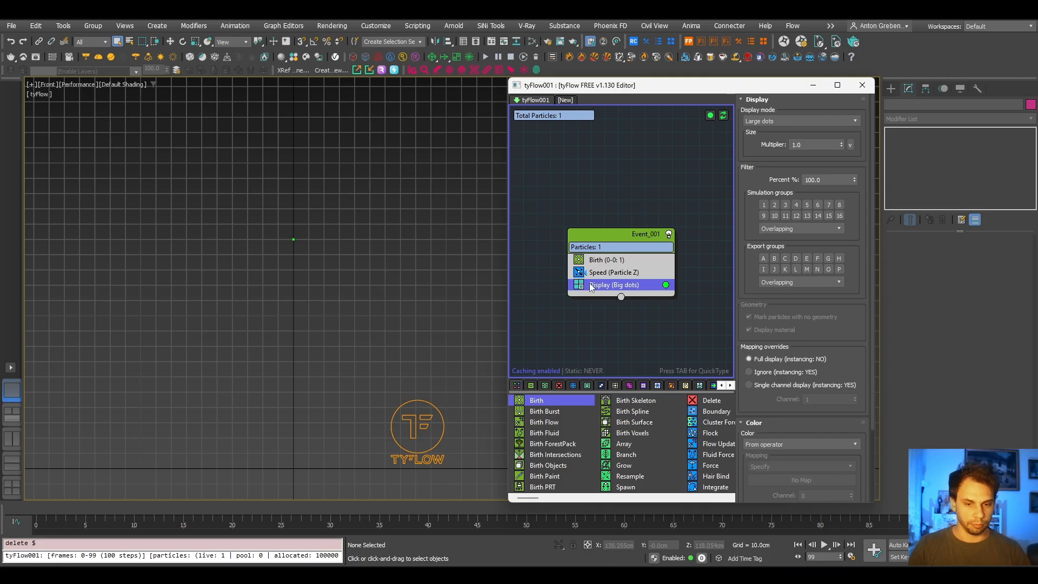
key(Tab)
text(s)
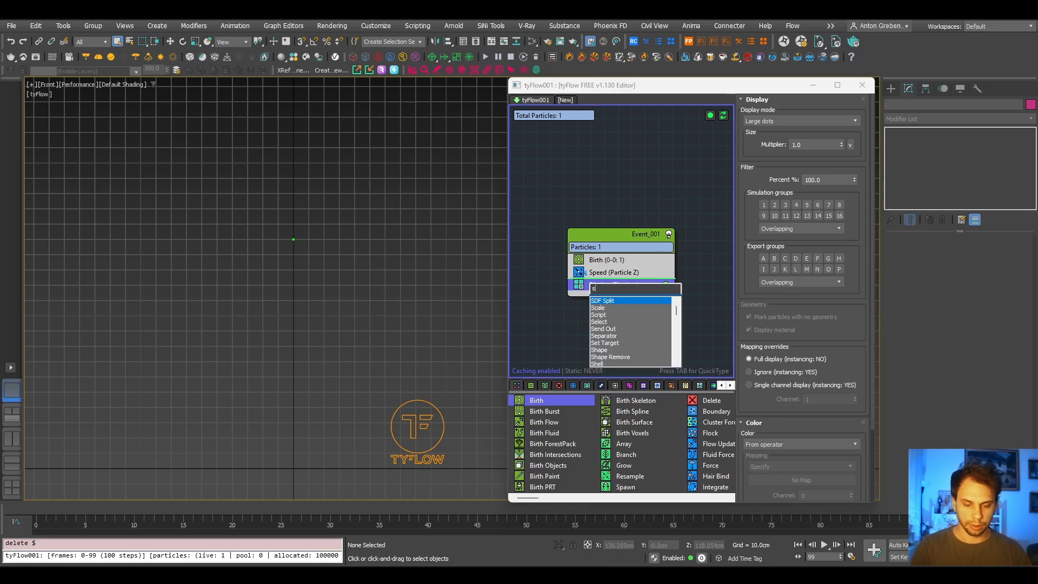
text(plit)
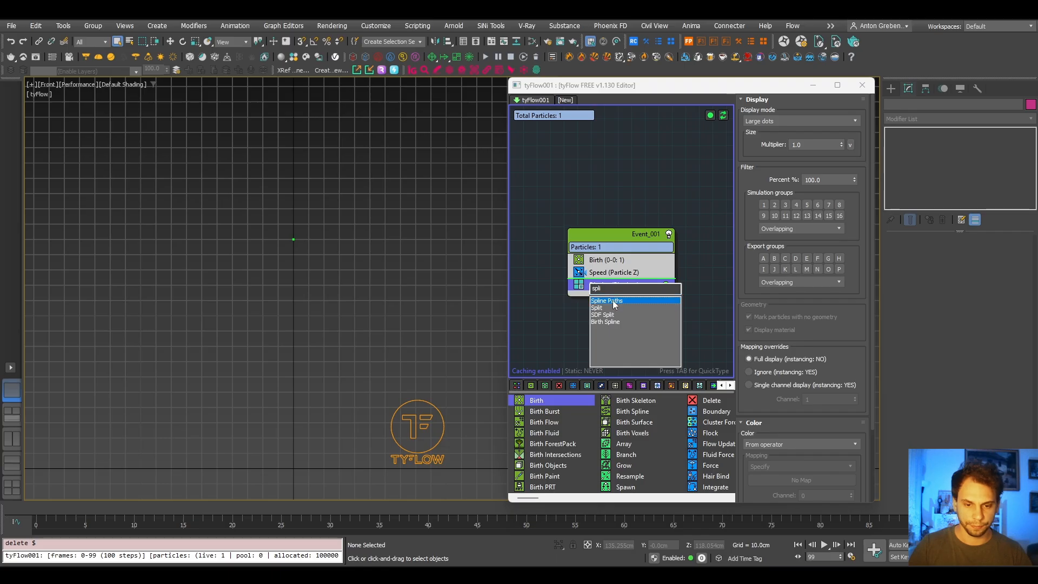
click(613, 300)
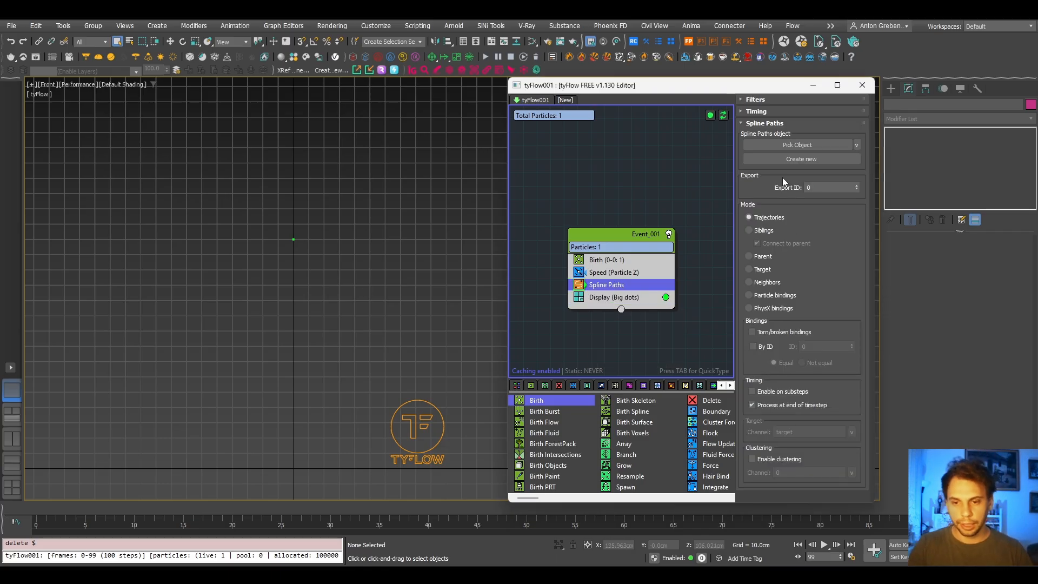
click(776, 159)
middle_drag(335, 319, 347, 326)
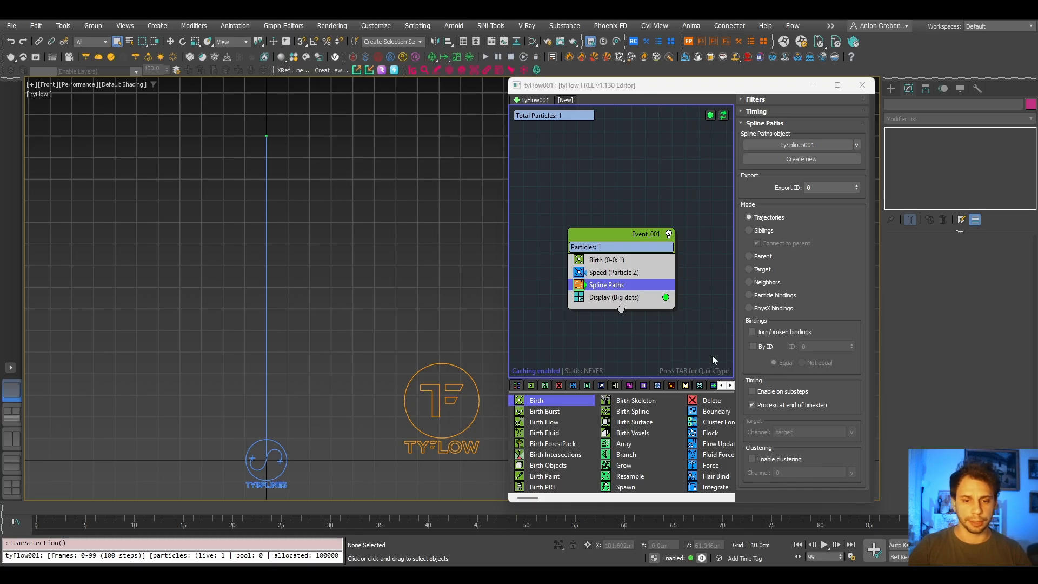
- Add a Branch operator to Event_001 and place it between Spline Paths and Display
click(608, 298)
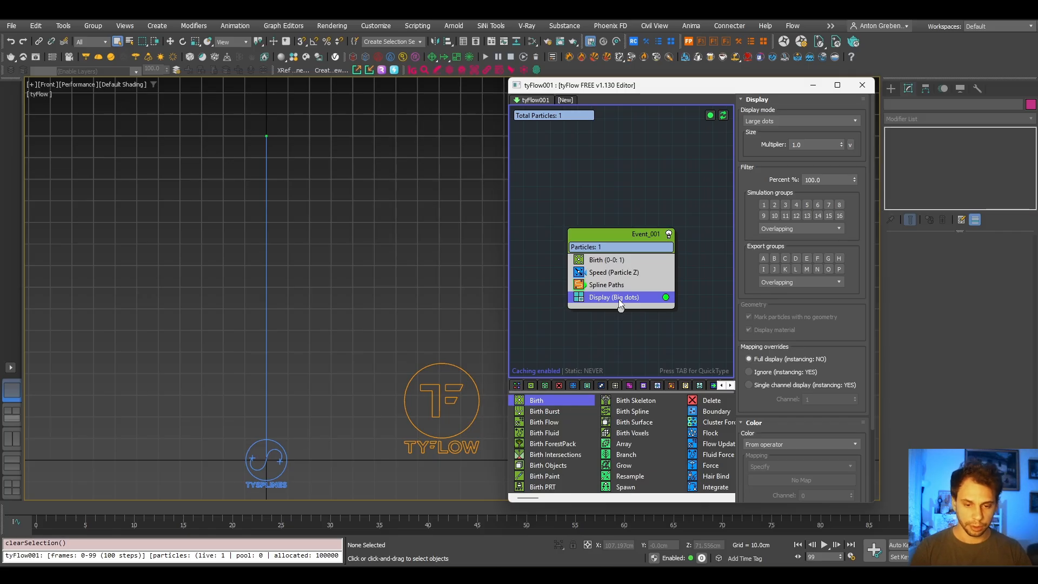
key(Tab)
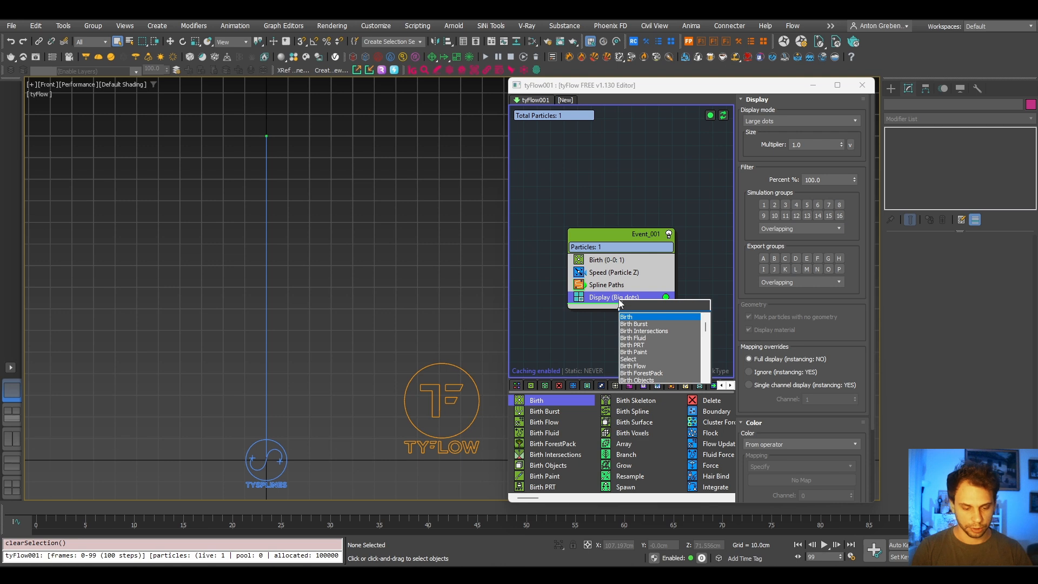
text(br)
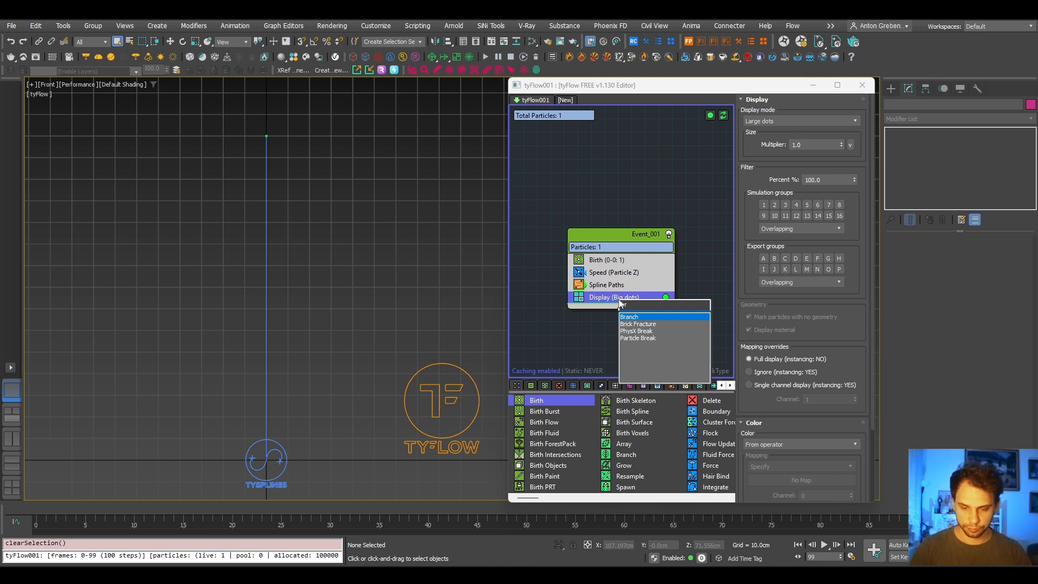
key(Return)
drag(598, 312, 612, 296)
middle_drag(235, 225, 237, 234)
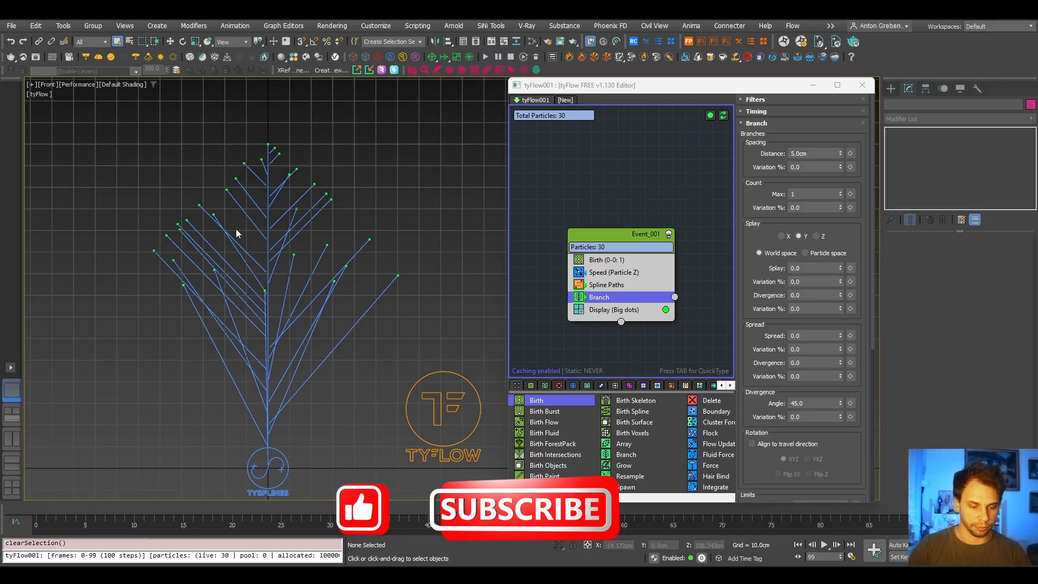
- Hide the viewport grid and compare the branching splines with the reference tree photo
key(g)
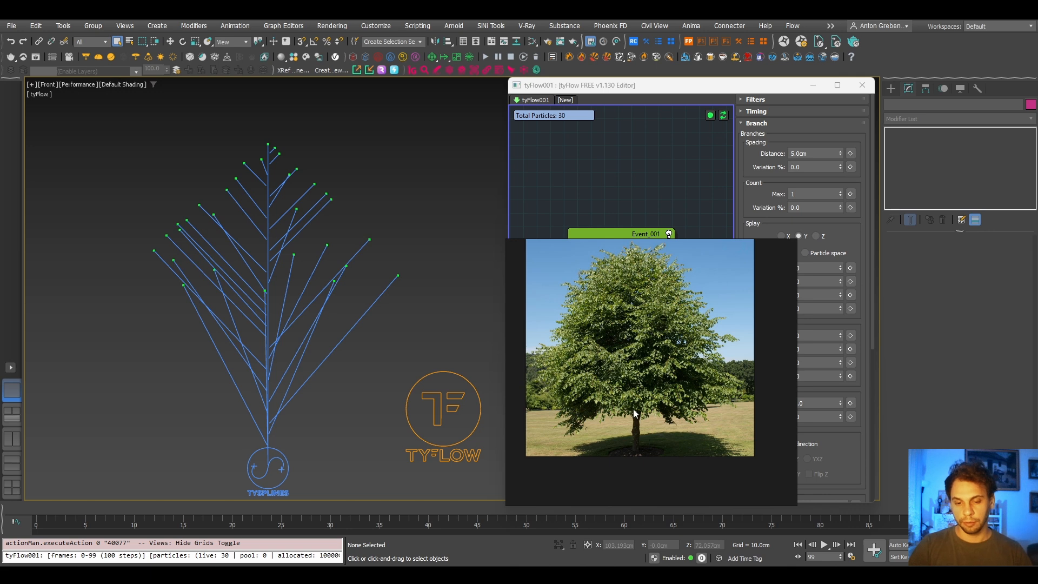
mouse_move(618, 255)
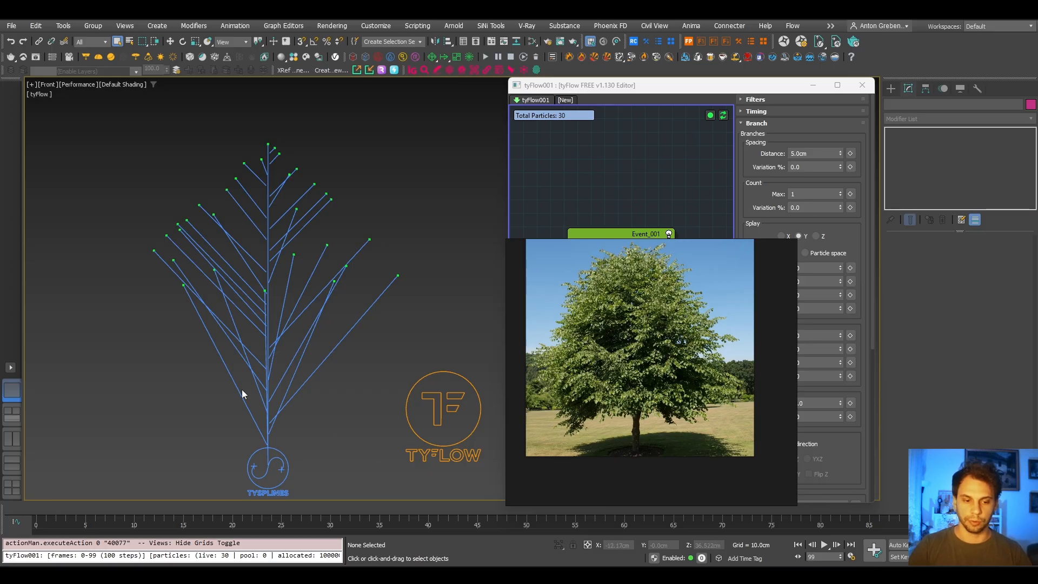
click(779, 235)
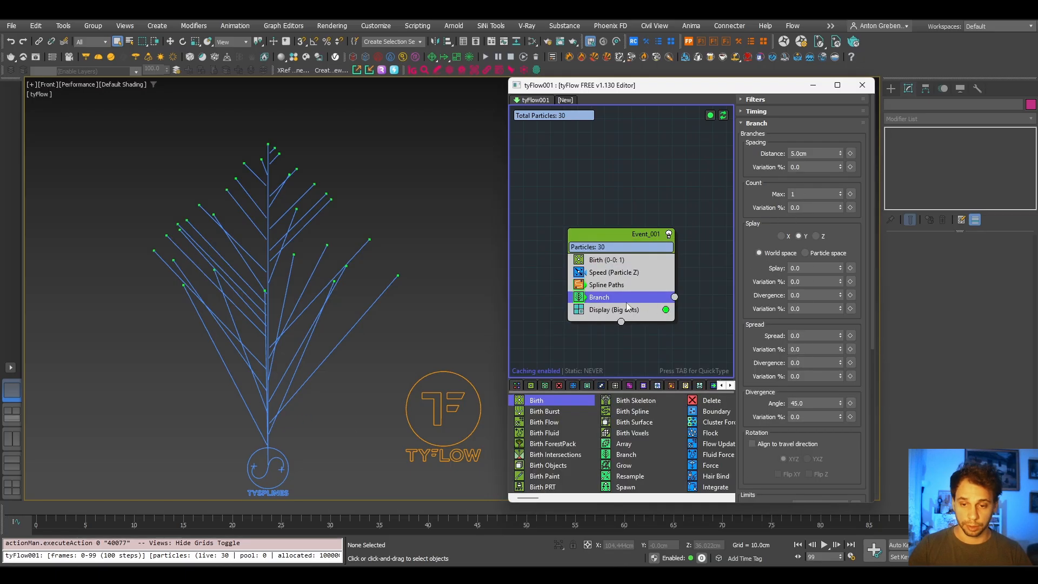
- Set the Branch operator's timing to Frame with the range starting at 20, and scrub the animation through to frame 99
click(770, 112)
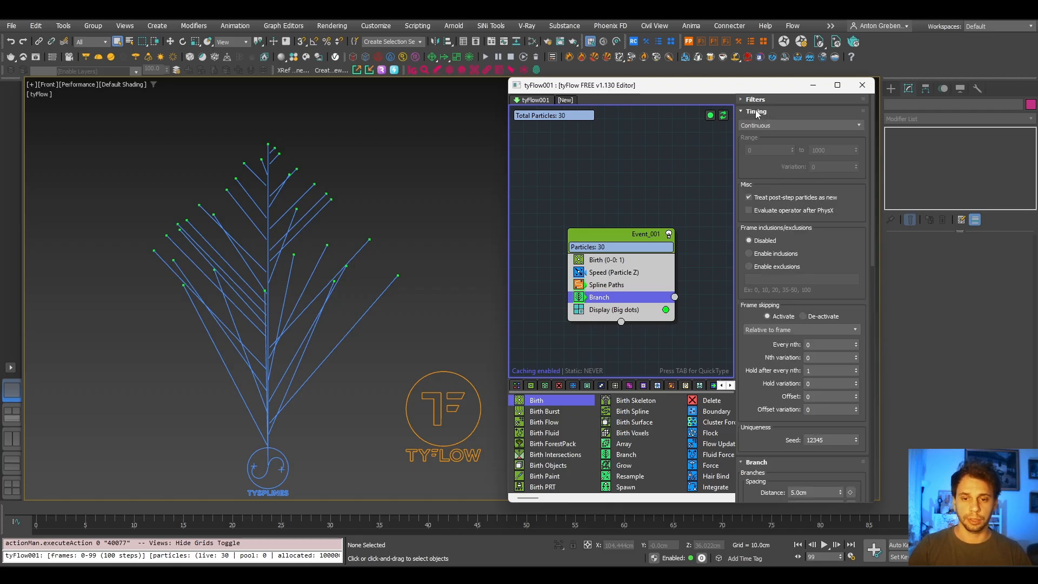
click(753, 126)
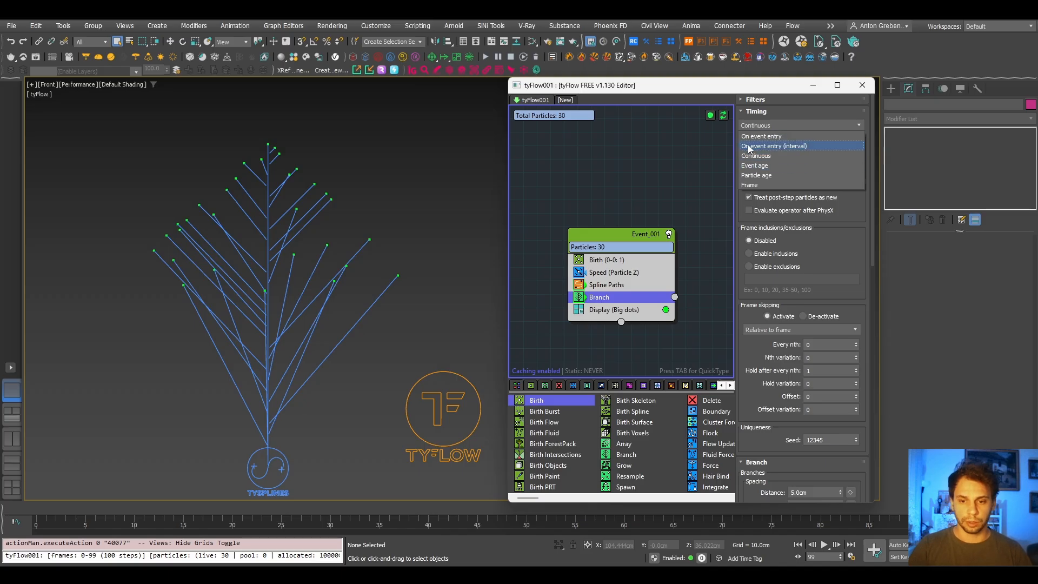
click(750, 186)
click(775, 150)
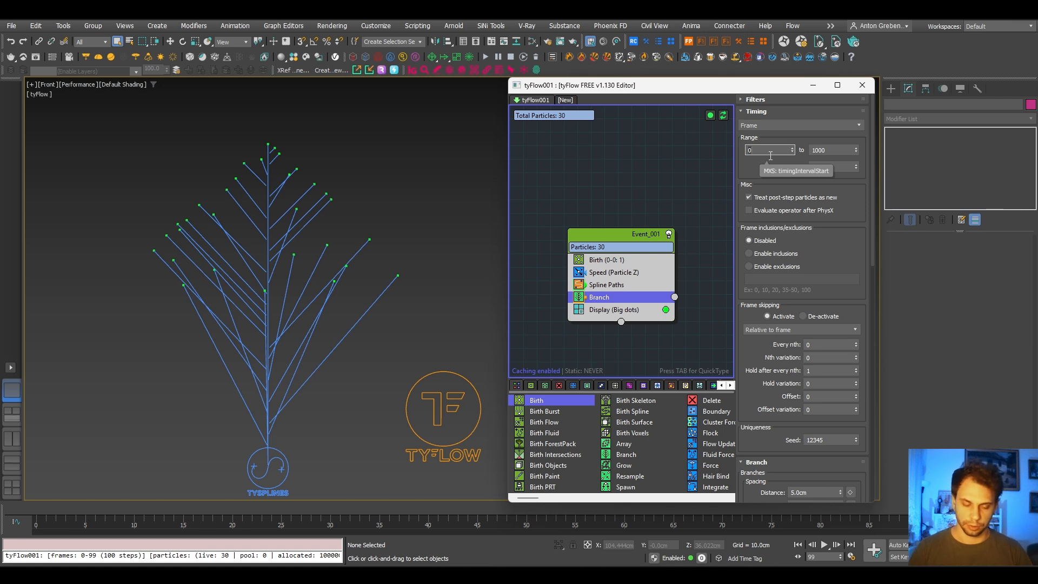
key(Return)
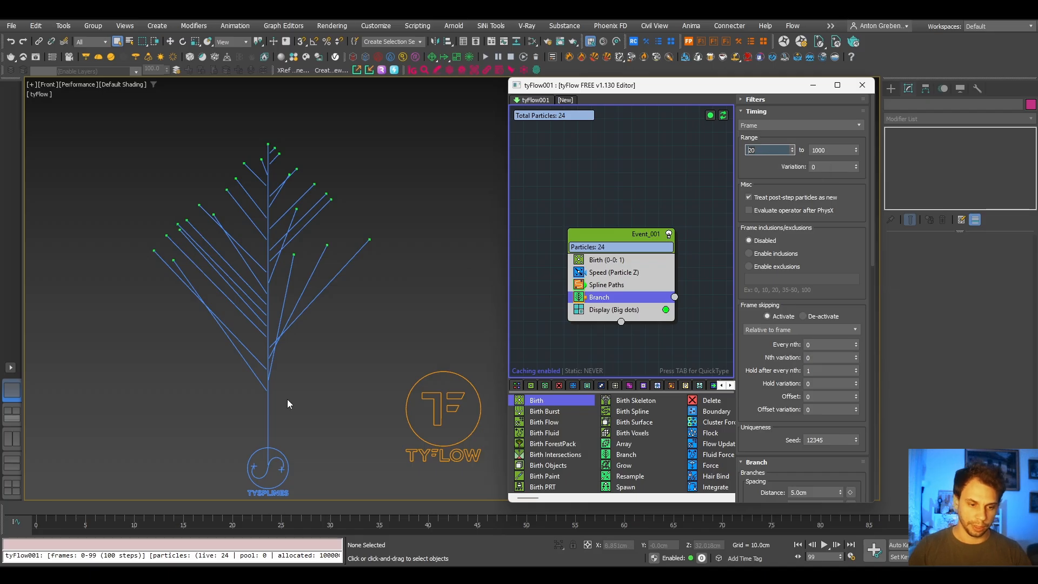
drag(90, 510, 1006, 508)
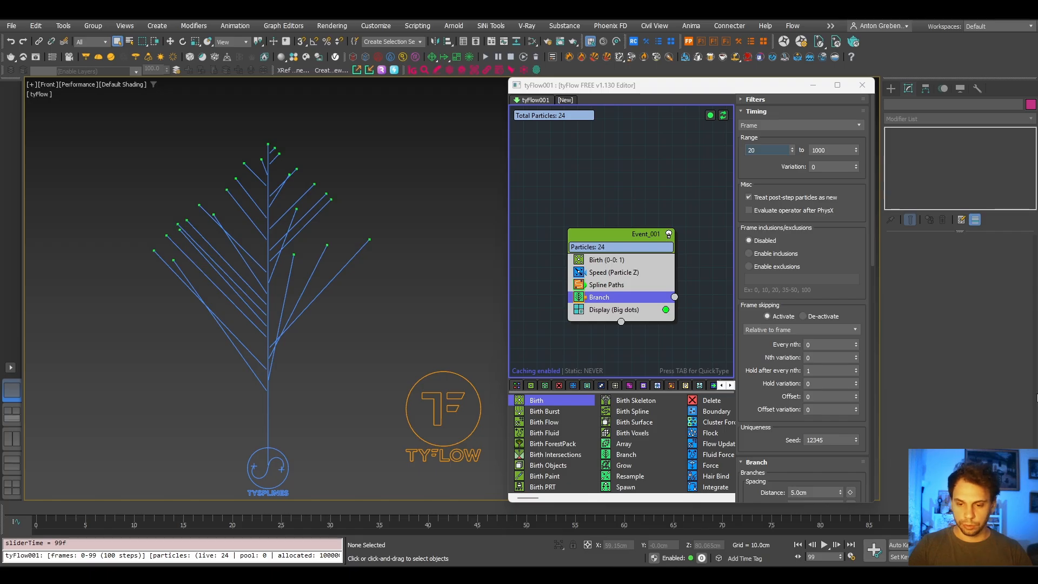
- Set the Branch operator's max depth to 2 and review the growth through to frame 99
scroll(749, 416, down, 2)
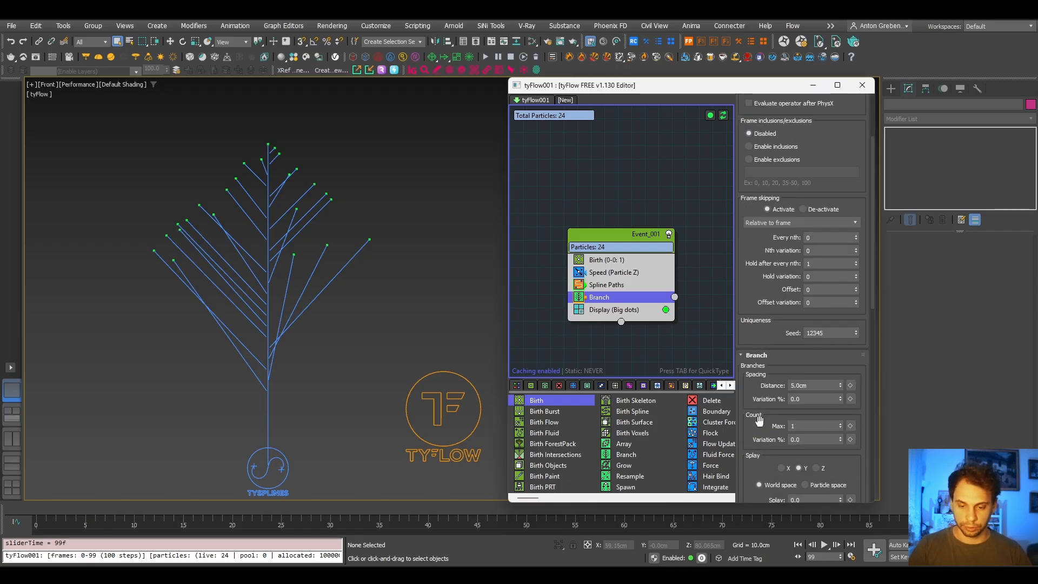
scroll(759, 384, down, 1)
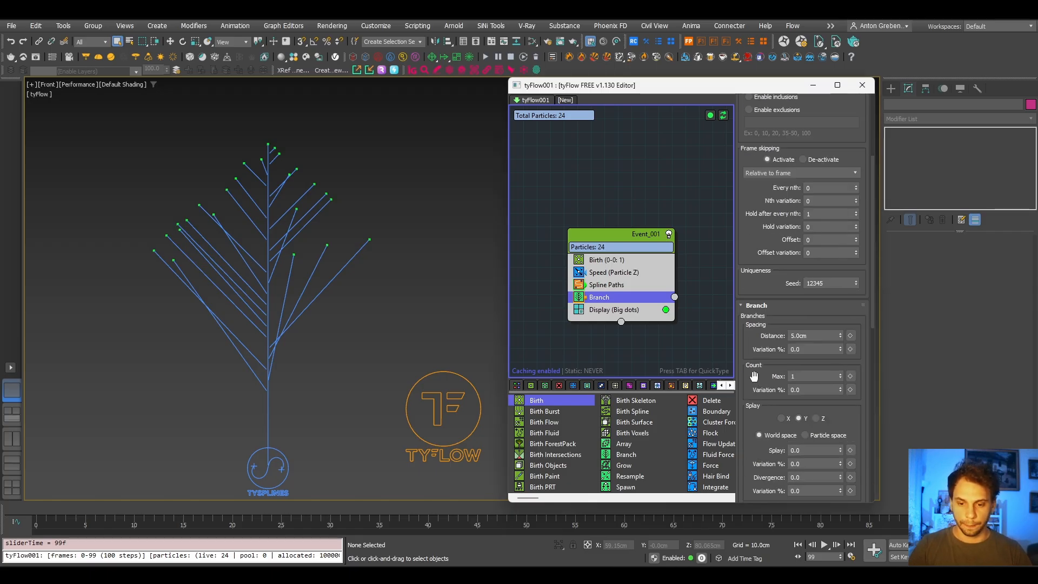
drag(761, 381, 755, 282)
scroll(754, 282, up, 4)
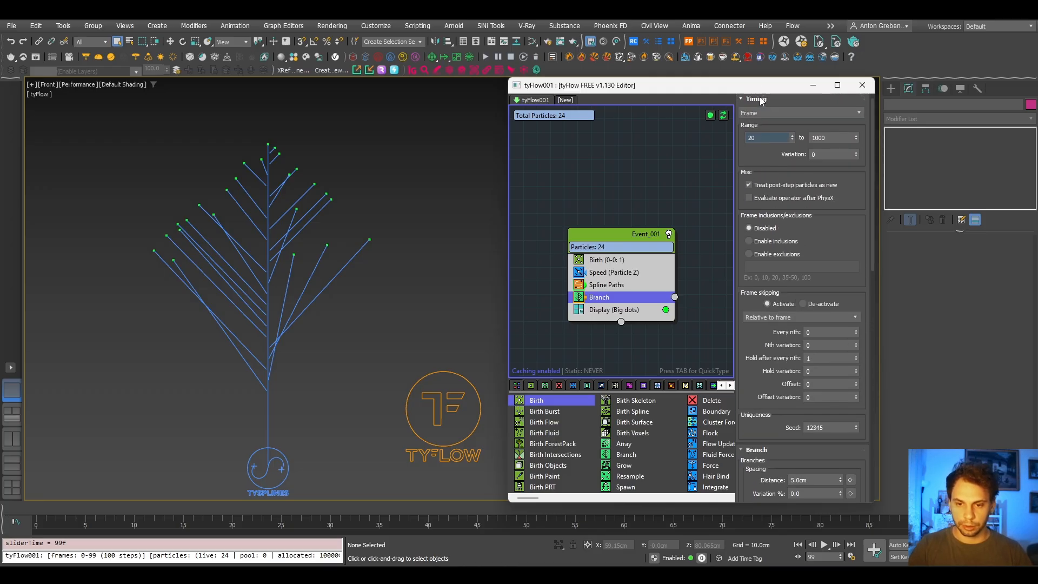
click(756, 98)
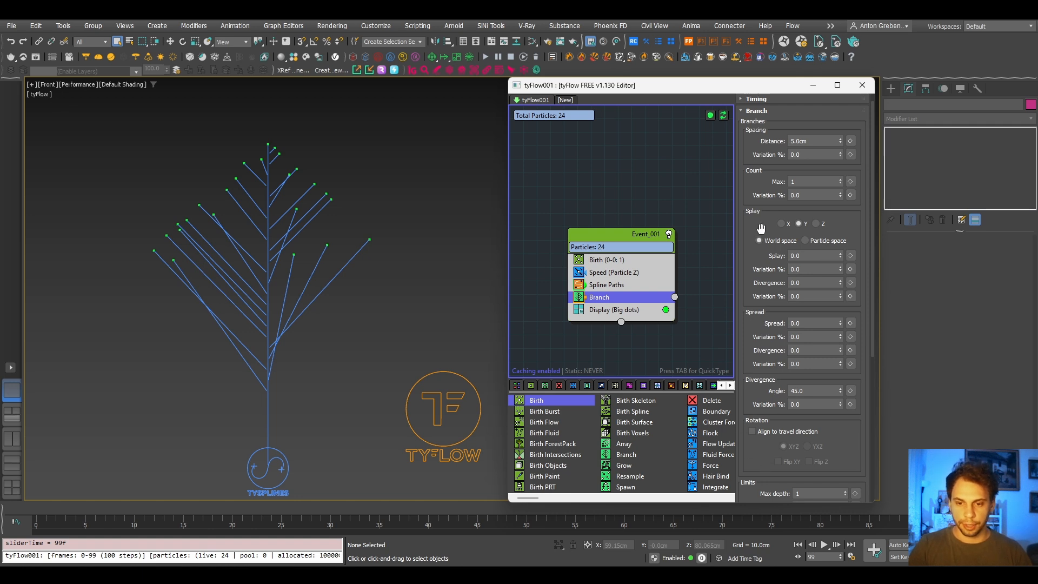
drag(756, 180, 757, 137)
drag(763, 416, 757, 322)
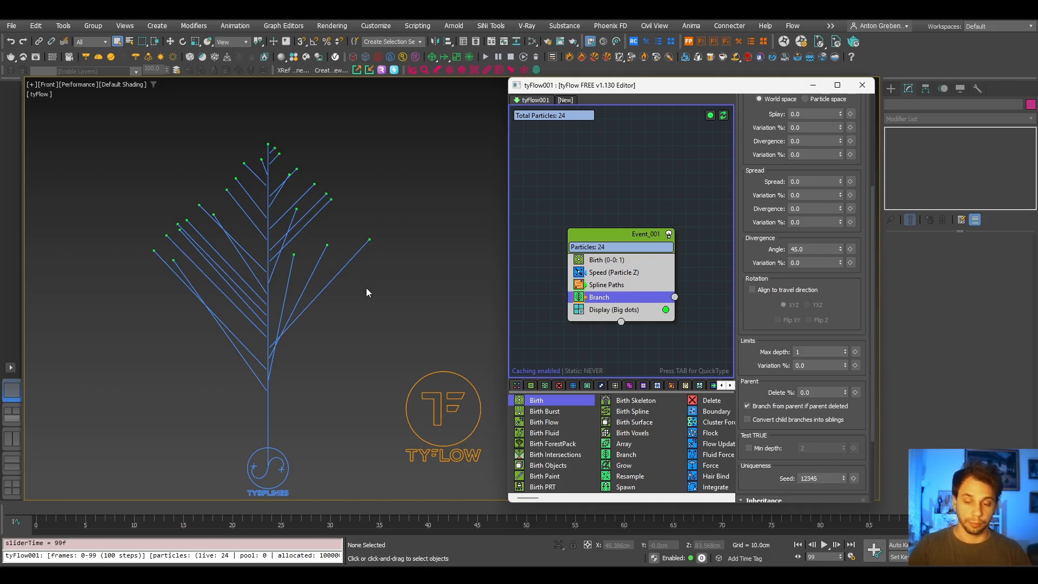
double_click(815, 351)
text(2)
key(Return)
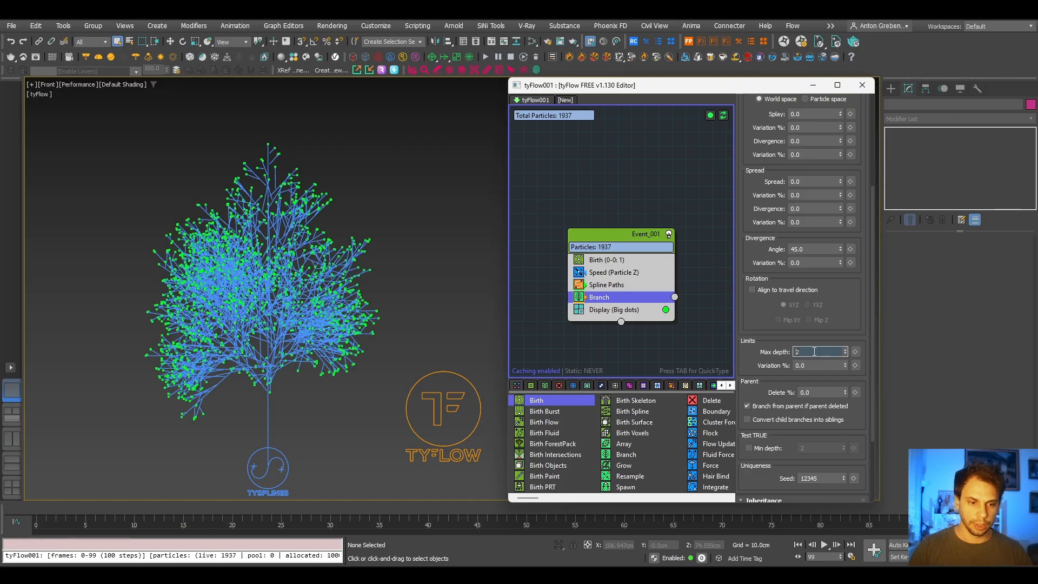
drag(459, 507, 1012, 510)
key(q)
scroll(328, 345, down, 10)
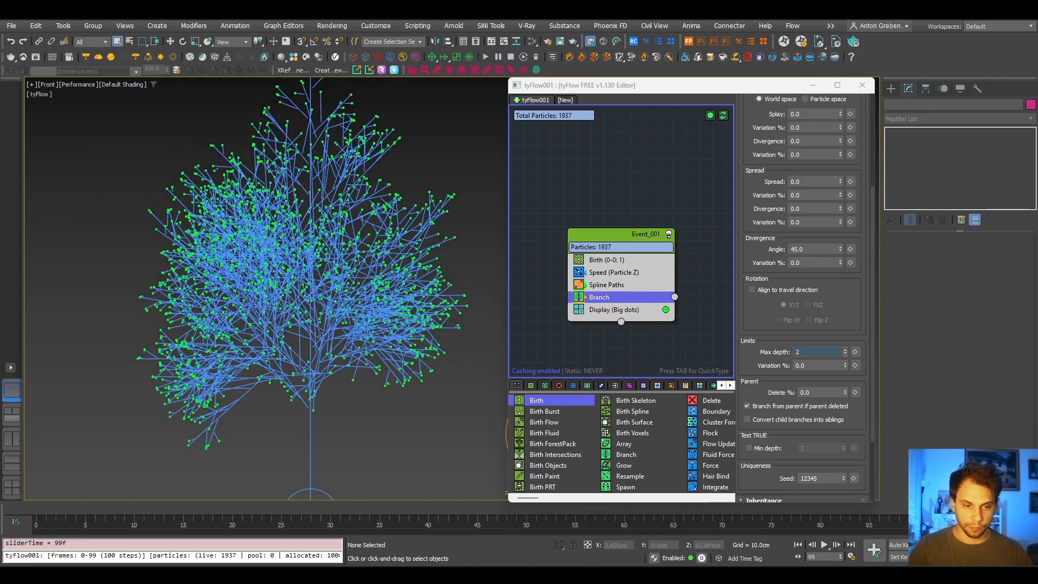
scroll(327, 346, up, 6)
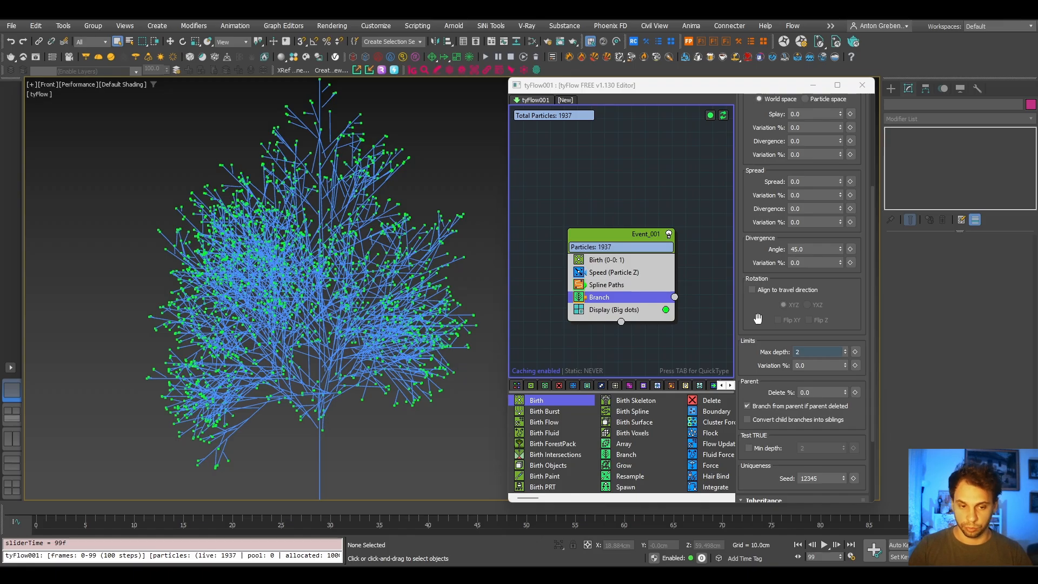
- Try Branch spacing distances of 10 cm and 7.3 cm
drag(750, 183, 724, 324)
scroll(755, 294, down, 5)
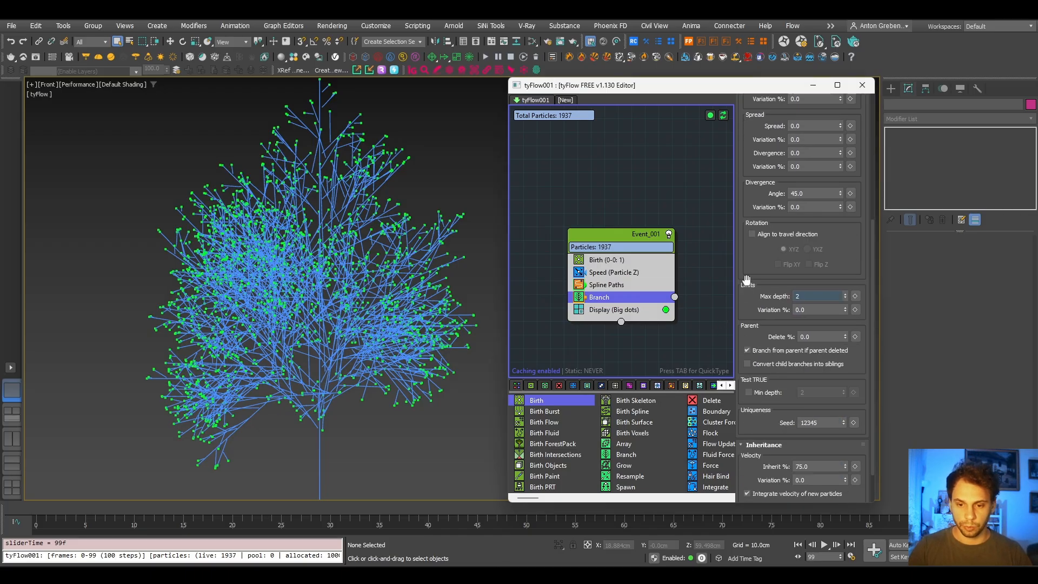
scroll(761, 263, up, 5)
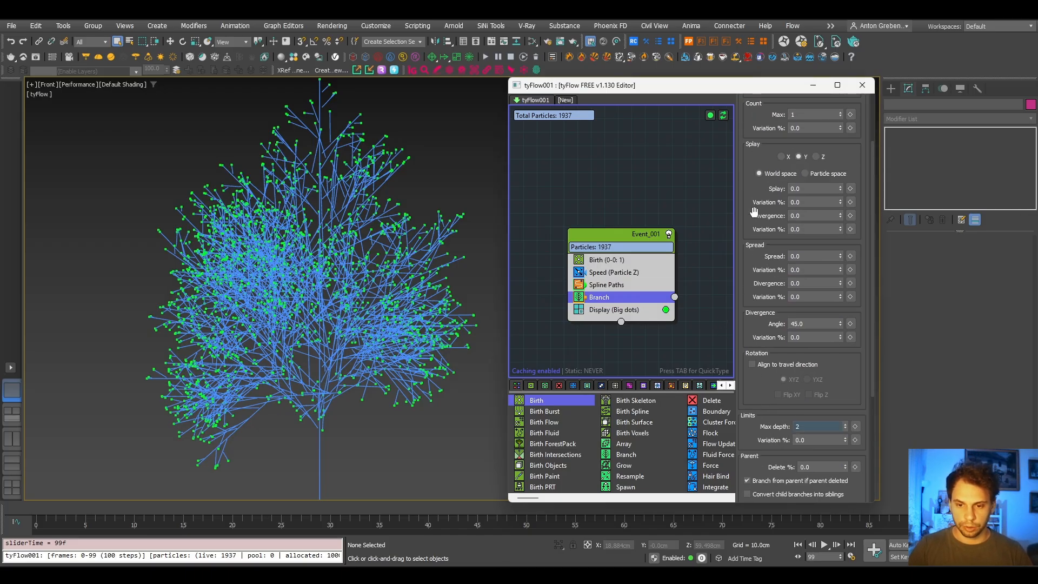
click(822, 153)
text(10)
key(Return)
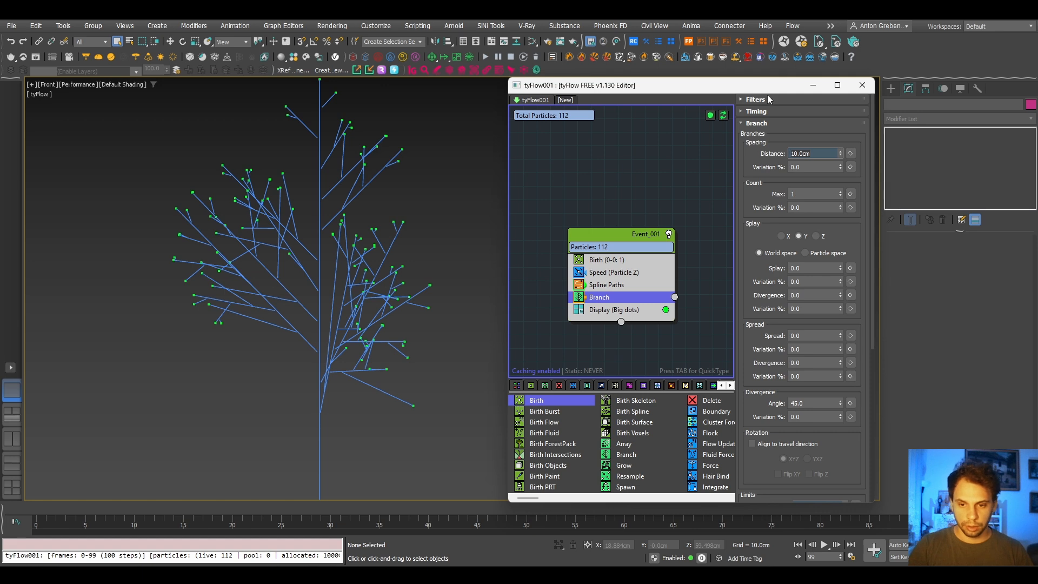
drag(842, 154, 820, 158)
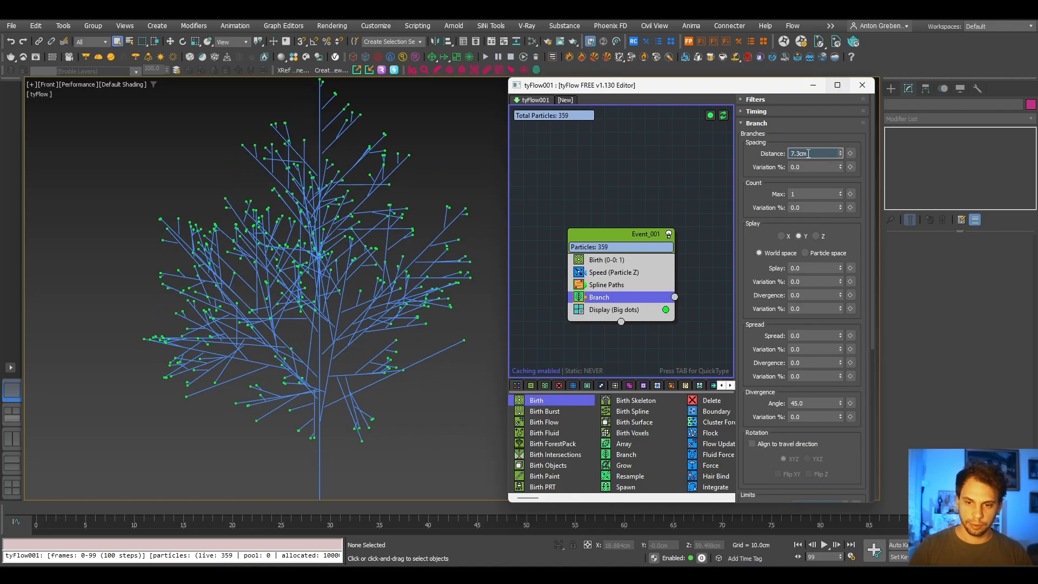
- Set the Branch operator's spacing distance to 7 cm
double_click(808, 155)
text(7)
key(Return)
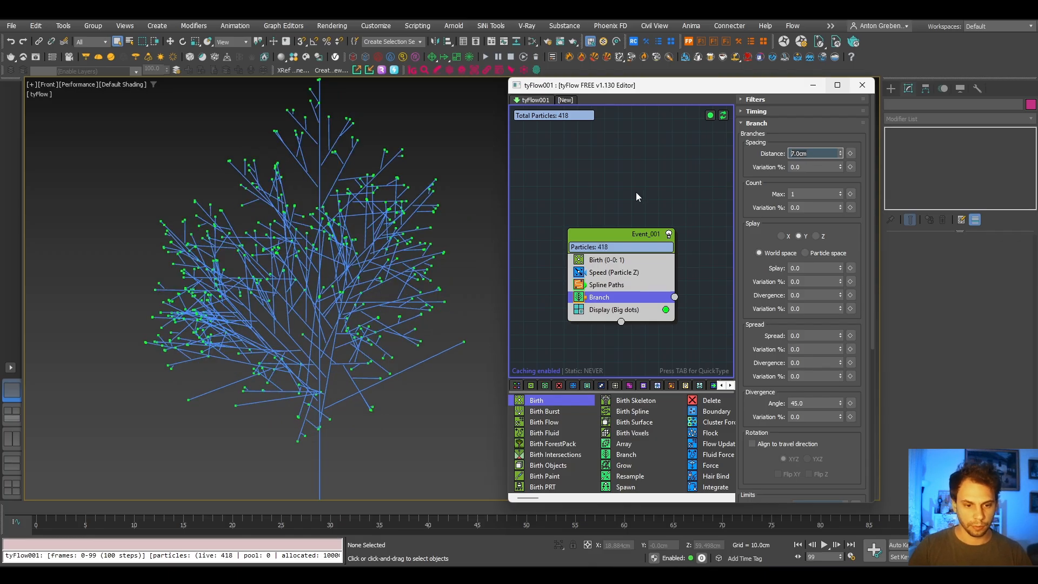
- Check the branch spline connections at frame 37 and move the Branch operator above Spline Paths in Event_001
alt+middle_drag(295, 378, 195, 378)
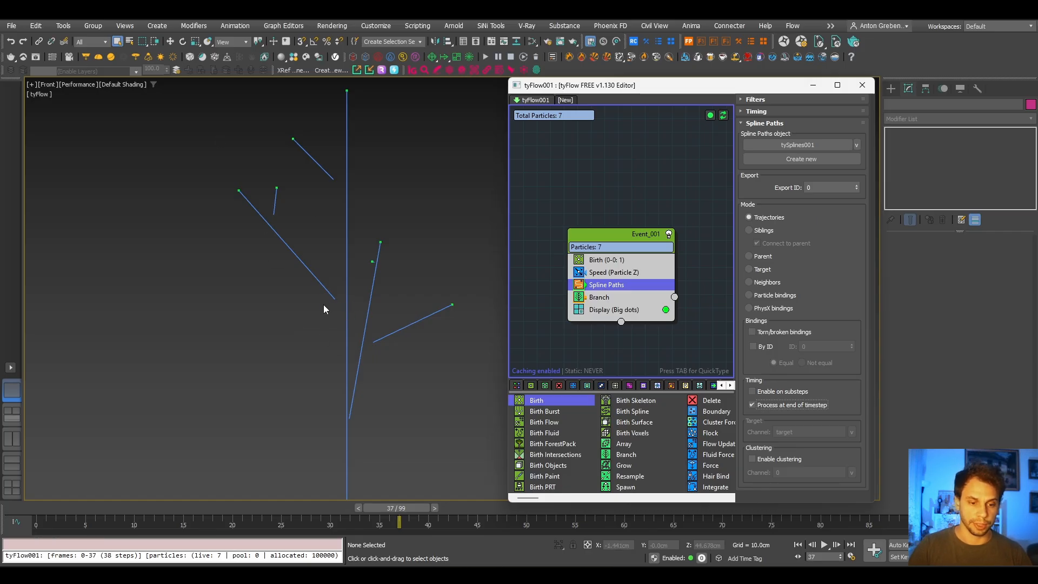
scroll(338, 298, down, 5)
scroll(347, 304, up, 3)
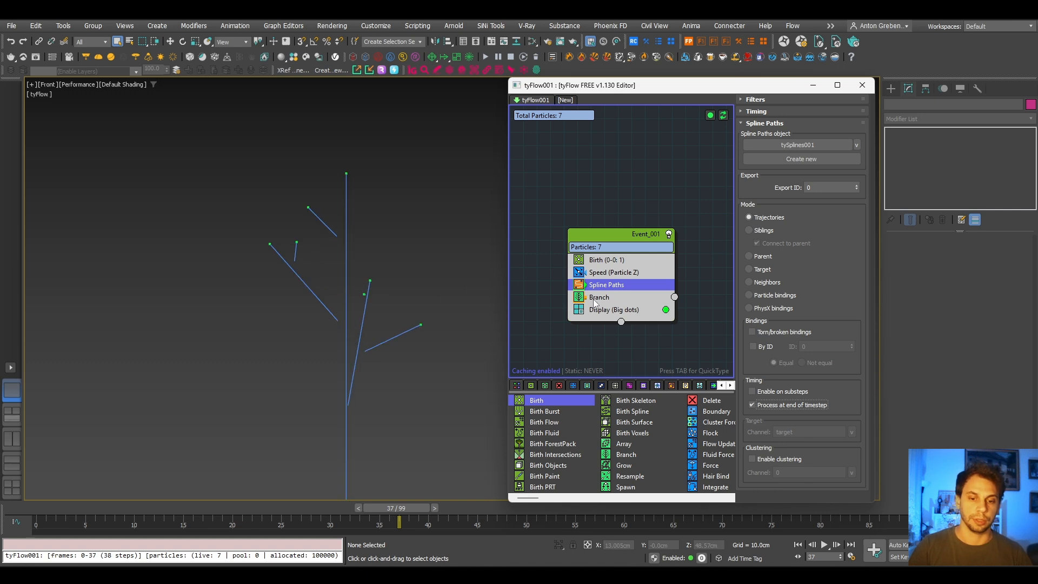
drag(592, 300, 595, 285)
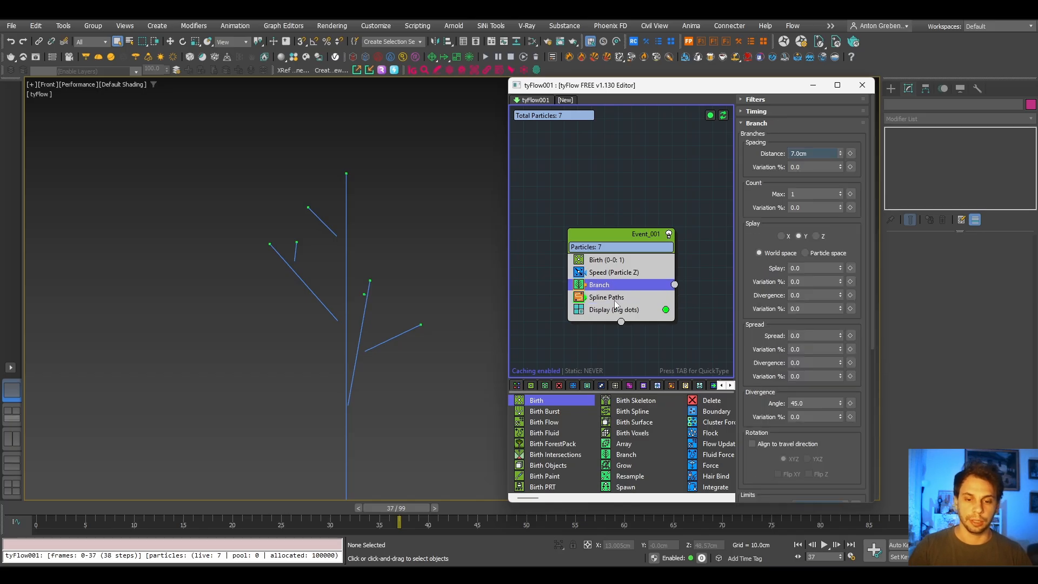
- Turn off Process at end of timestep for the Spline Paths operator and inspect the branch joints
click(615, 303)
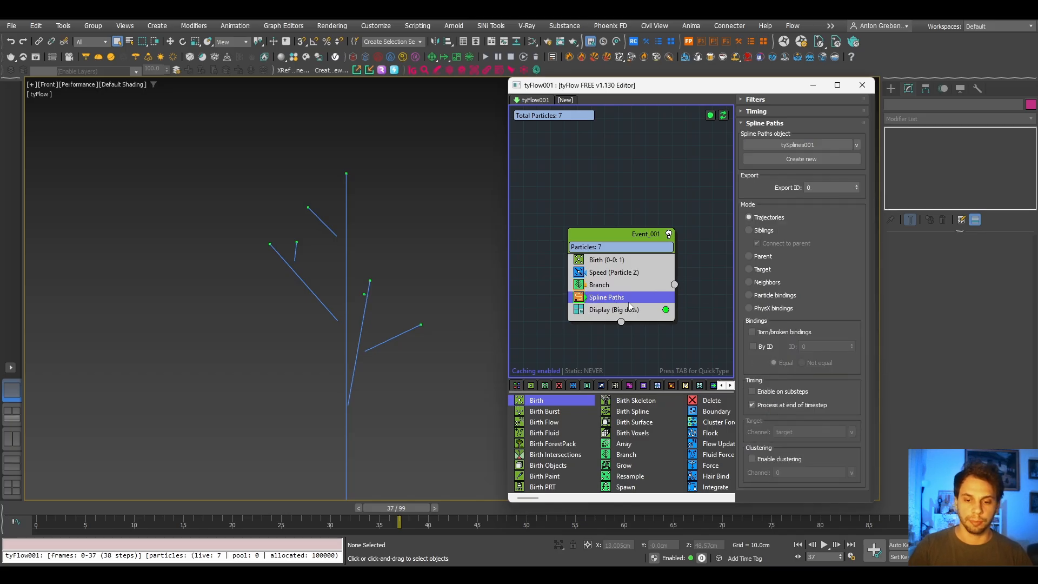
click(787, 407)
scroll(349, 332, up, 4)
scroll(352, 336, down, 5)
scroll(346, 346, up, 1)
scroll(352, 372, down, 2)
scroll(351, 371, up, 2)
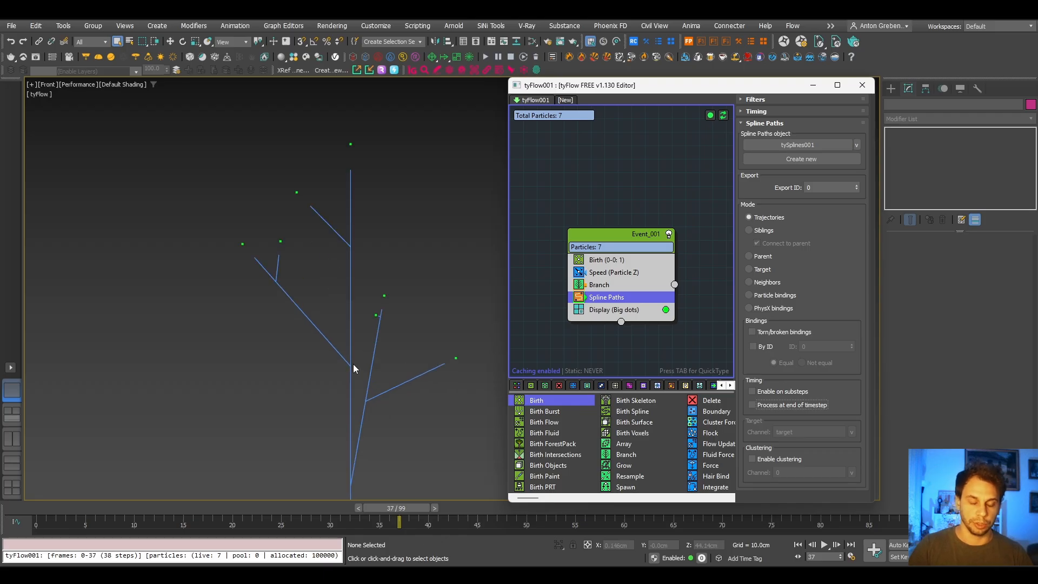
- Scrub the animation through frame 48 to frame 98 and examine how the branch splines connect across the tree
drag(393, 507, 505, 511)
scroll(324, 272, down, 5)
middle_drag(330, 270, 311, 356)
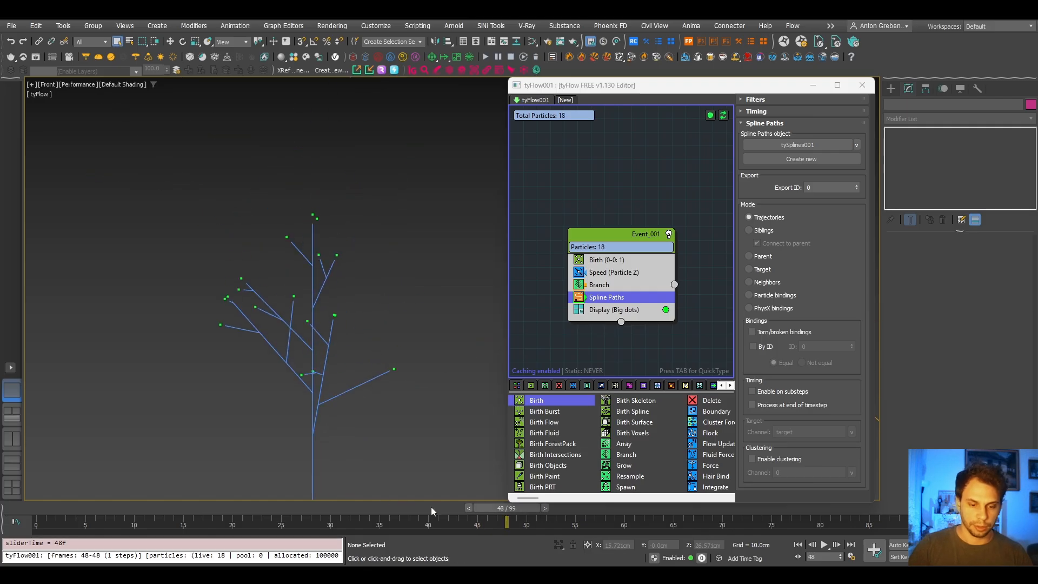
drag(497, 512, 982, 515)
scroll(271, 254, down, 3)
middle_drag(270, 254, 246, 304)
scroll(202, 317, up, 1)
scroll(267, 308, down, 6)
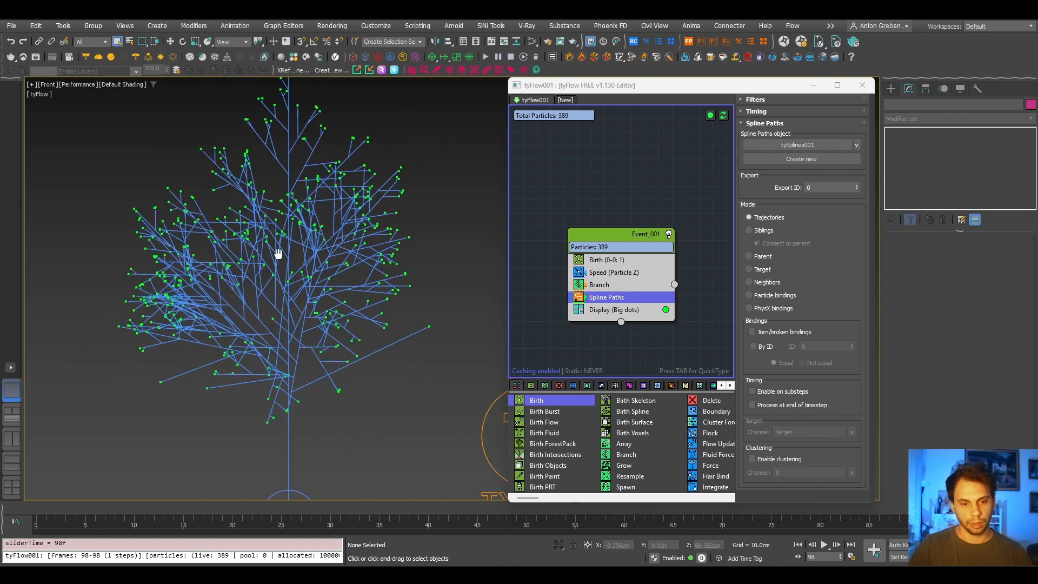
scroll(283, 276, up, 3)
middle_drag(334, 256, 351, 295)
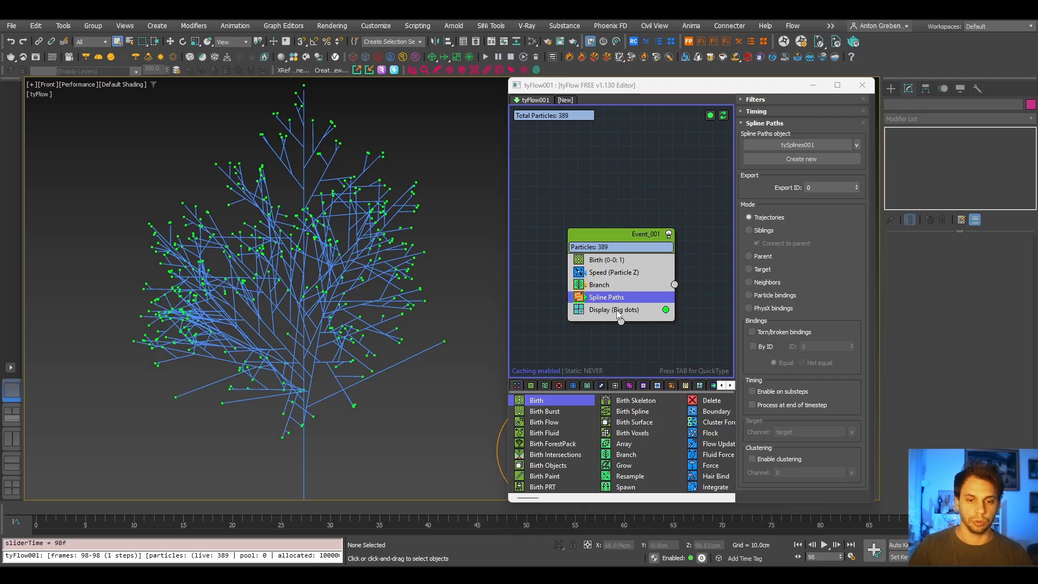
middle_drag(325, 344, 322, 368)
scroll(237, 313, up, 3)
scroll(238, 312, down, 3)
- Add a Force operator between Spline Paths and Display in Event_001
click(637, 312)
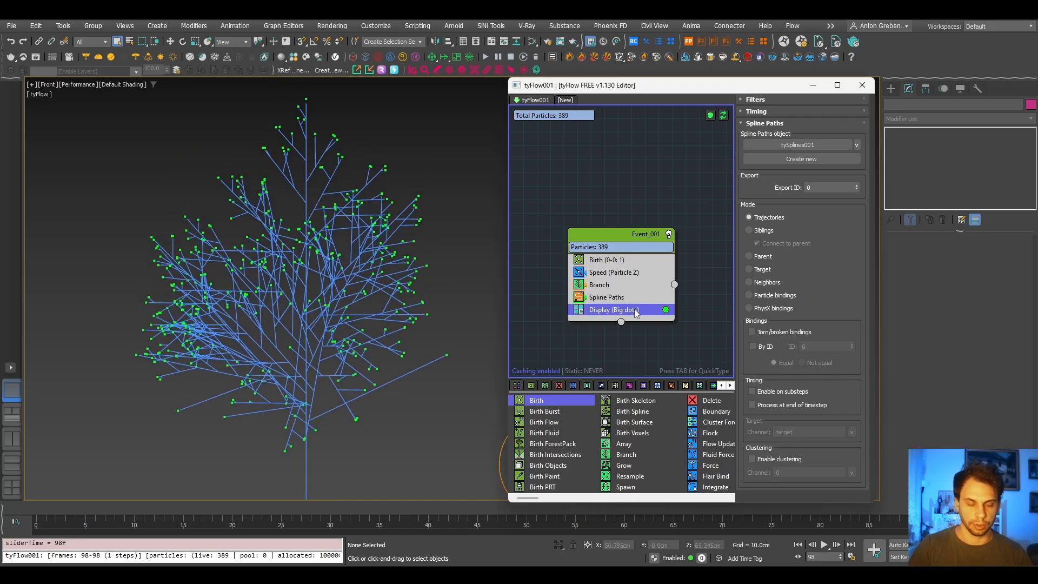
key(Tab)
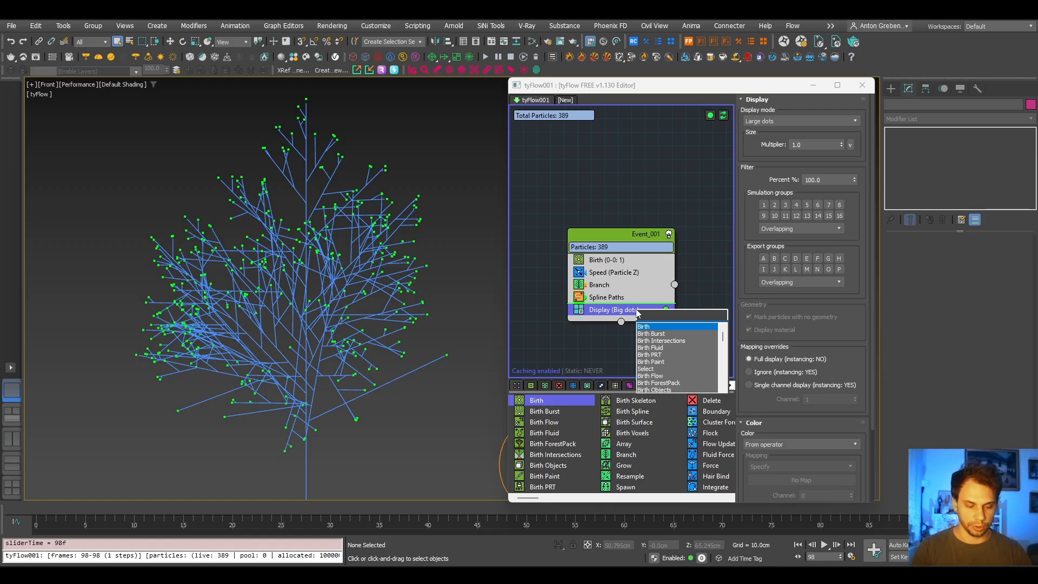
text(for)
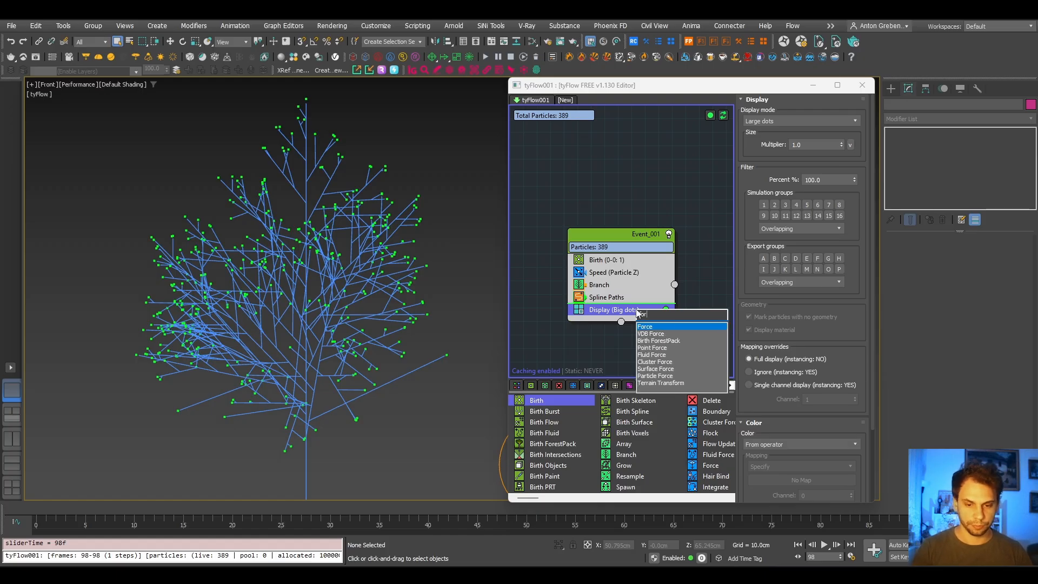
key(Return)
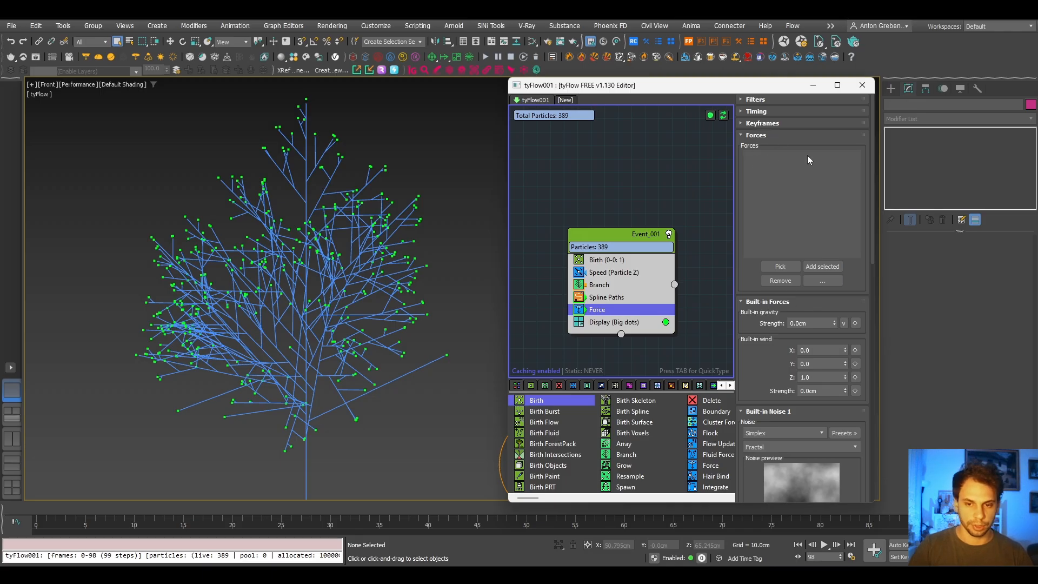
- Set the Force operator's Built-in Noise 1 strength to 0.1 cm and inspect the tree
click(753, 140)
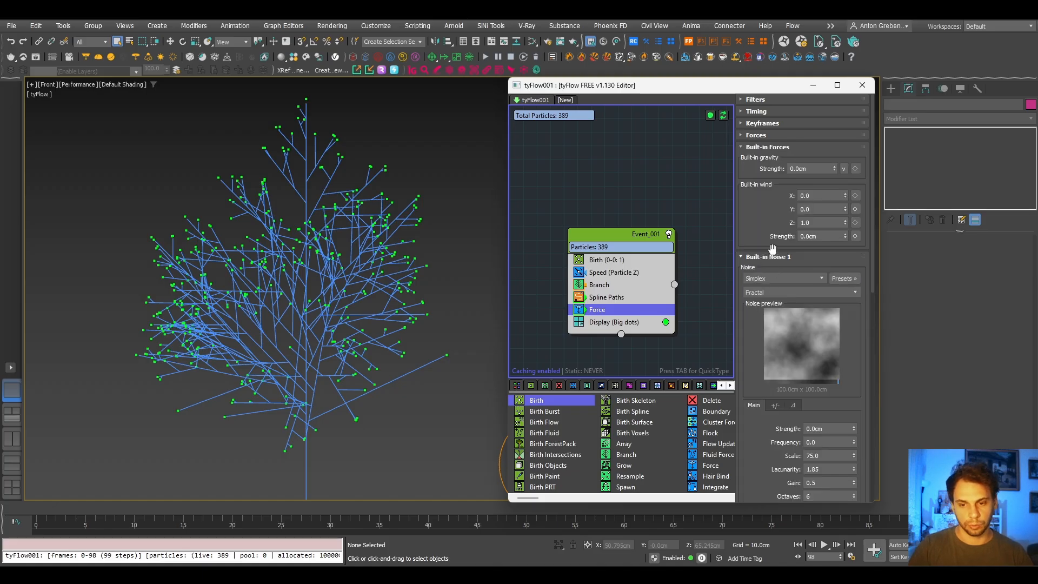
scroll(769, 230, down, 5)
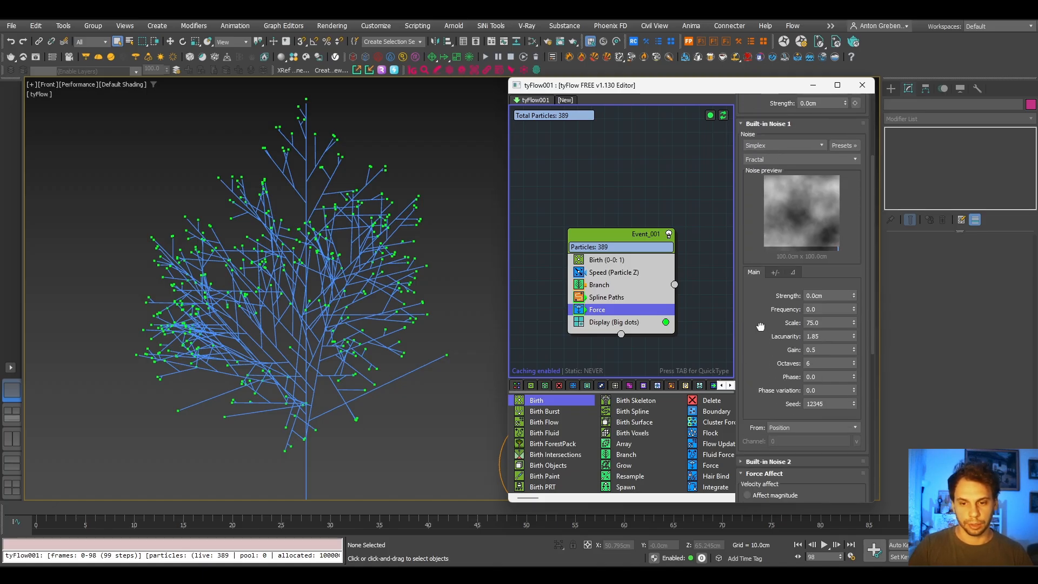
drag(760, 326, 760, 336)
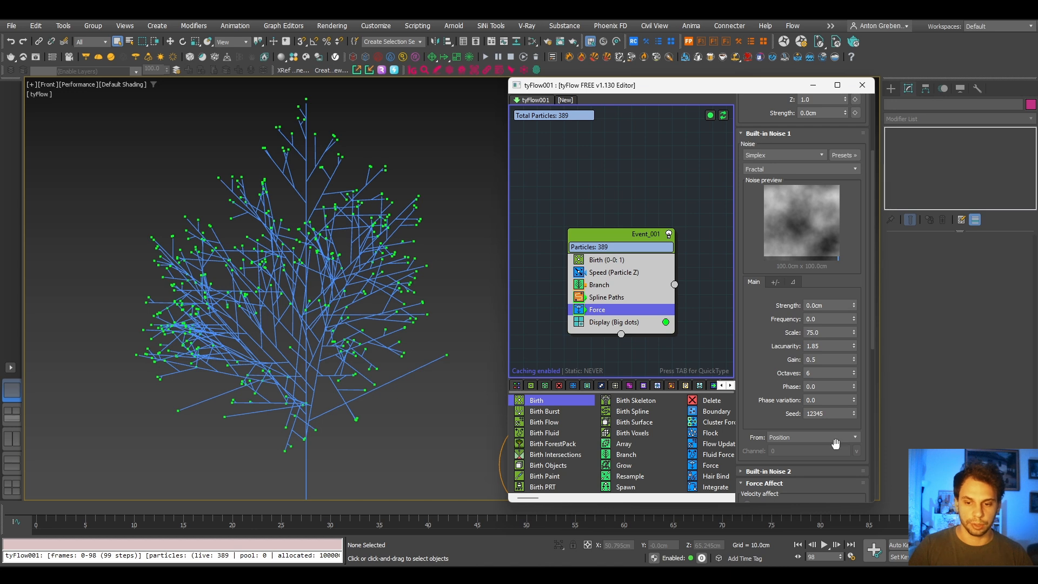
click(832, 306)
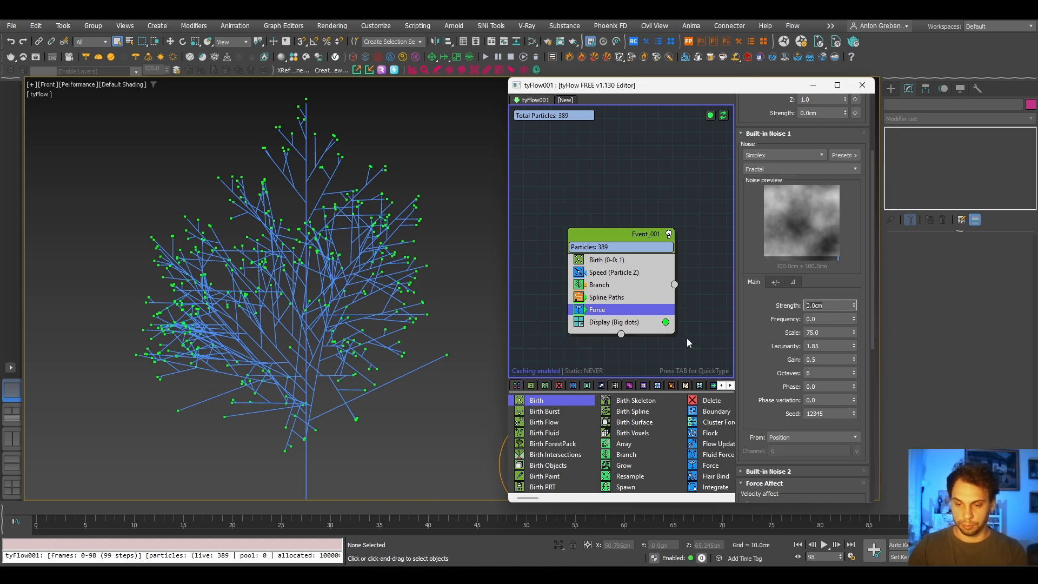
text(.1)
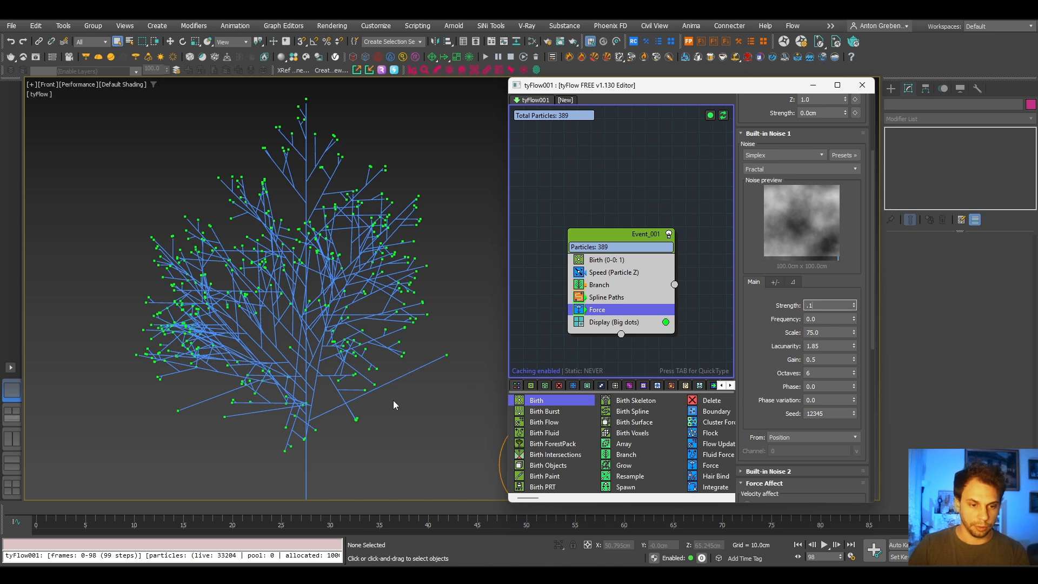
middle_drag(371, 380, 301, 331)
scroll(307, 320, down, 5)
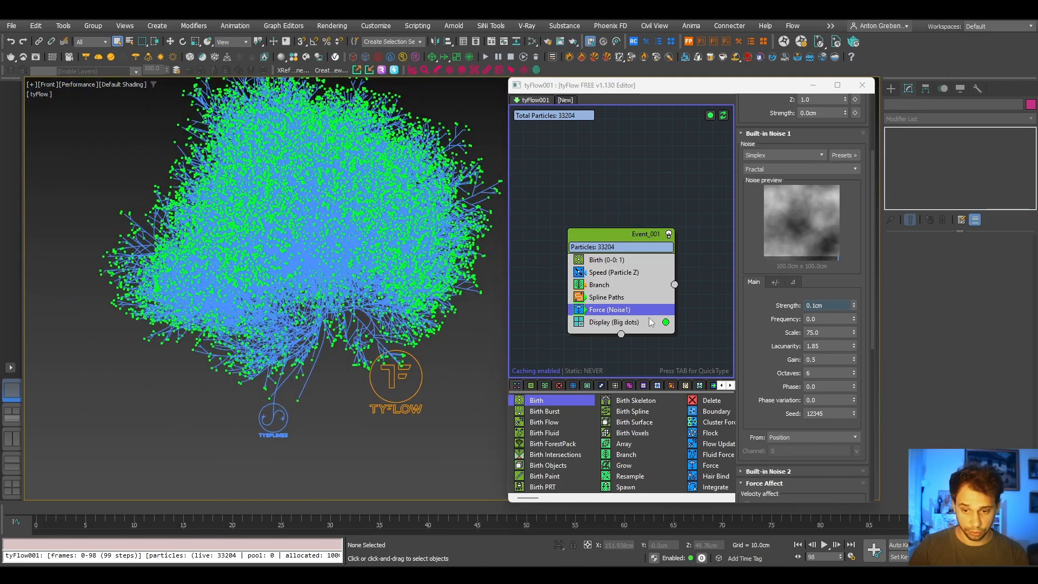
- Set the Force operator's Built-in Noise 1 strength to 0.05 cm and its scale to 20
click(823, 305)
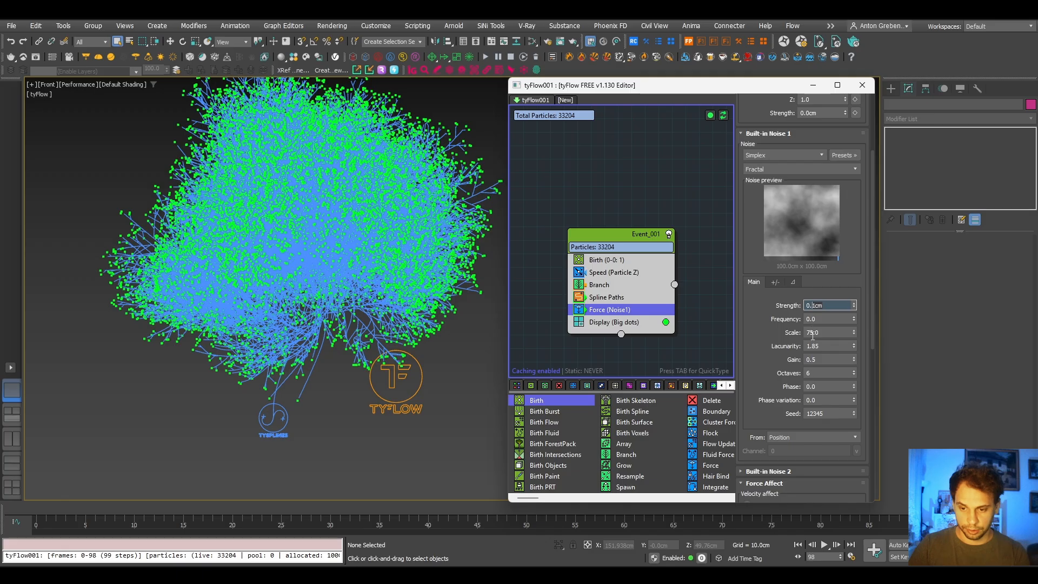
text(0.05)
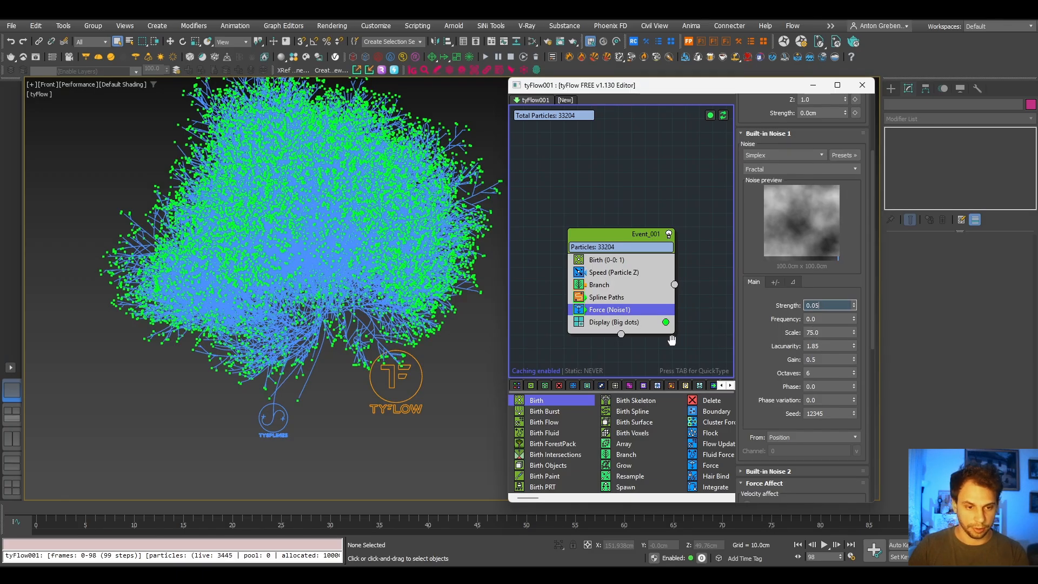
key(Return)
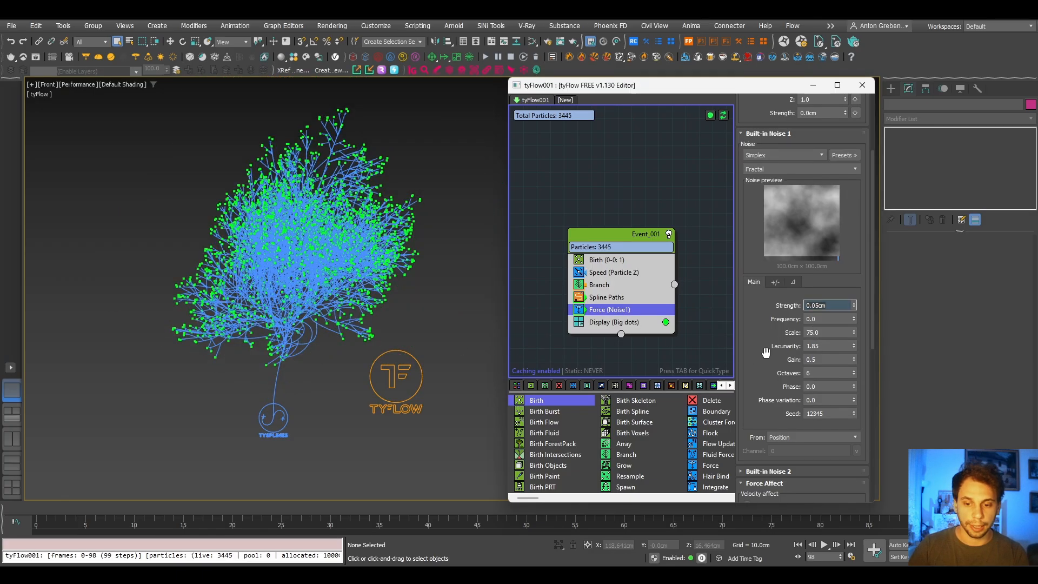
click(823, 332)
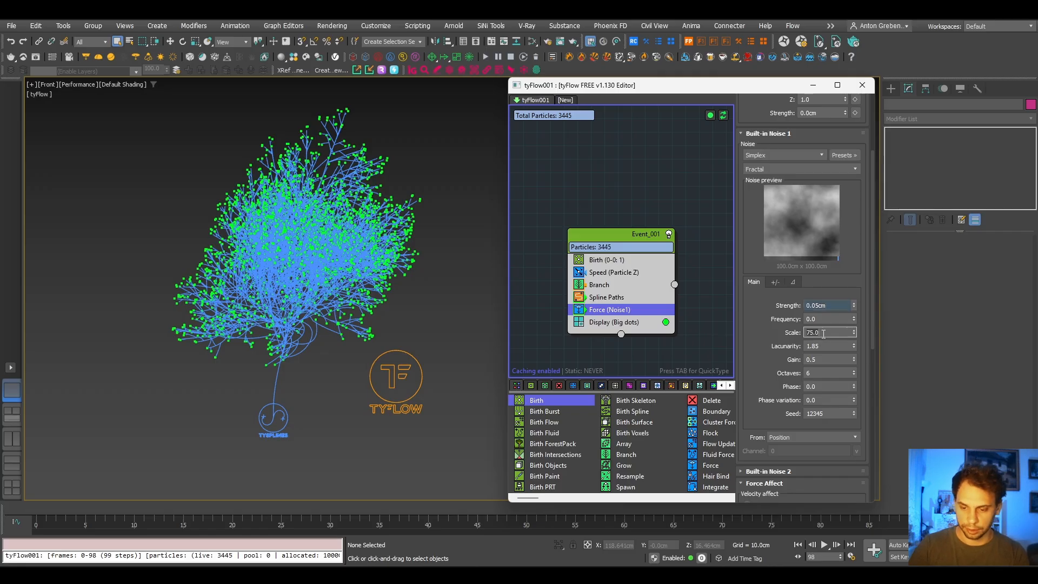
text(20)
key(Return)
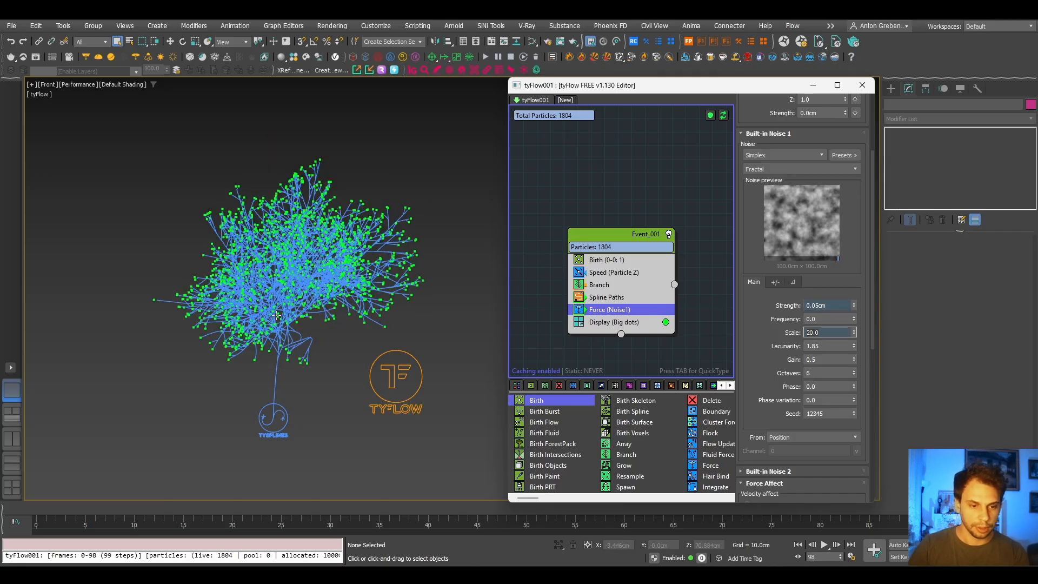
scroll(285, 319, up, 3)
middle_drag(285, 319, 304, 341)
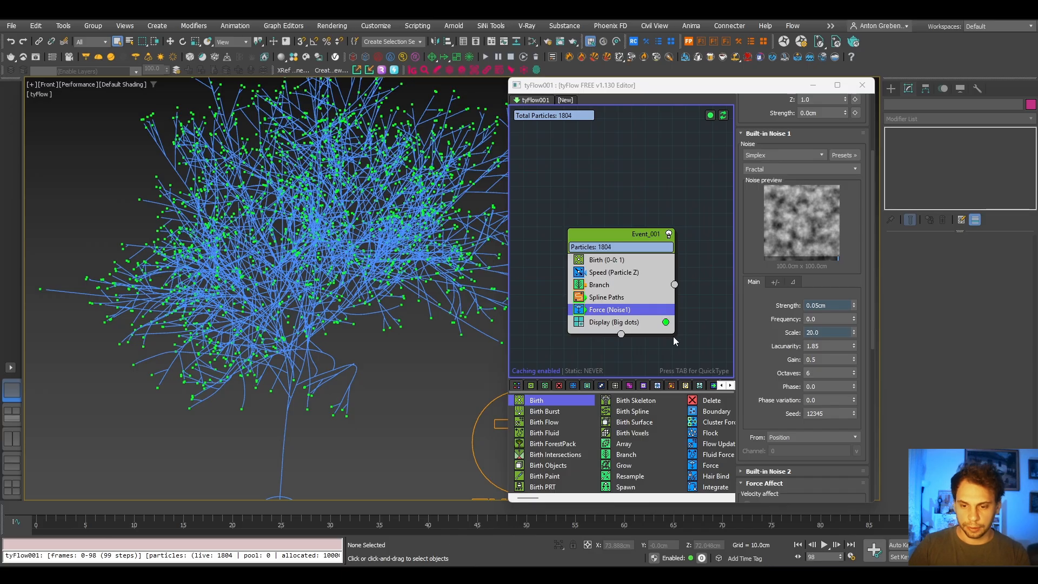
- Set the Force noise strength to 0.02 cm and toggle the Force operator off and on to compare the branches
click(820, 306)
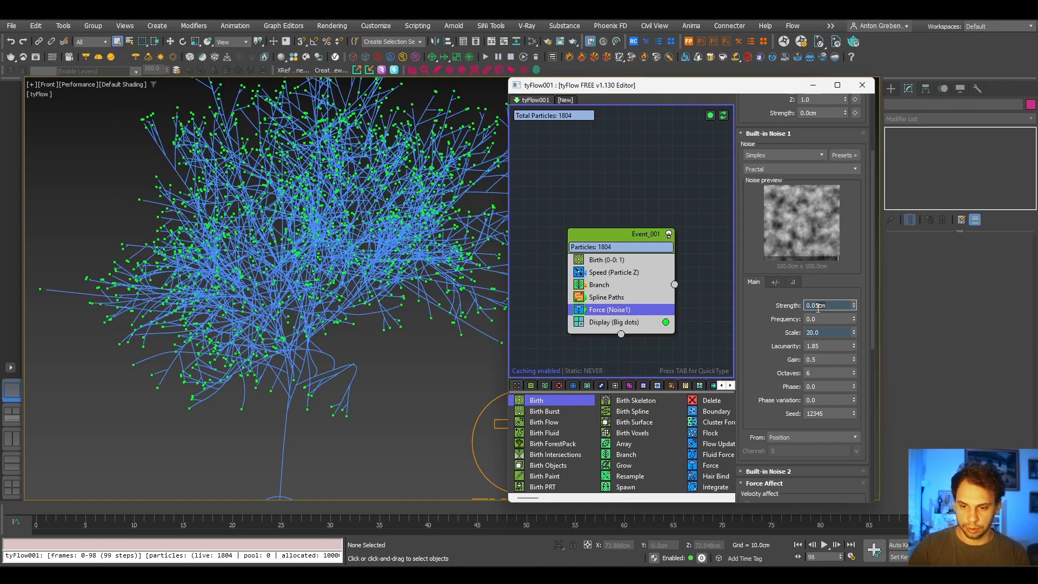
key(BackSpace)
text(2)
key(Return)
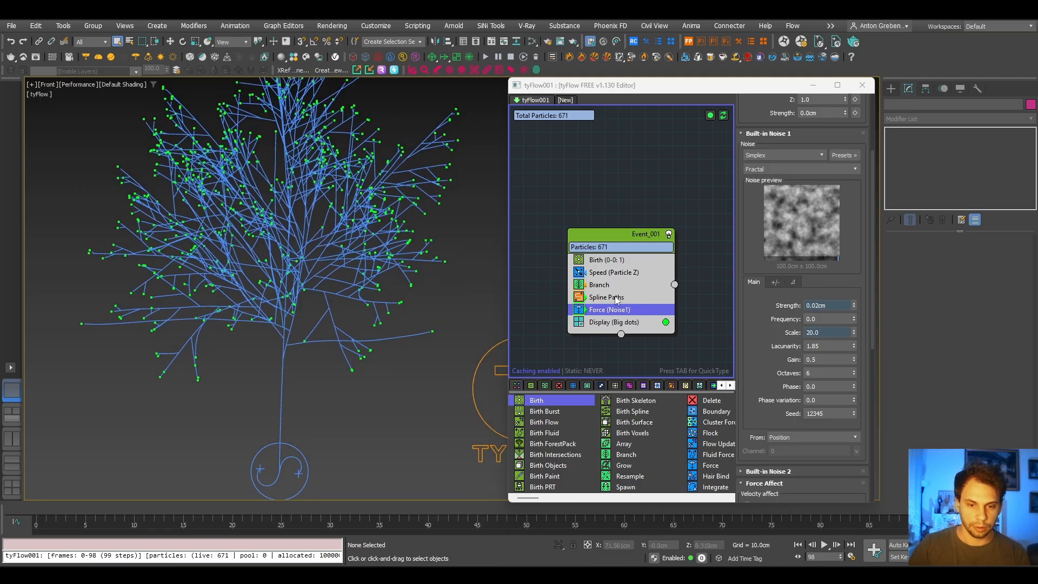
click(579, 310)
click(580, 311)
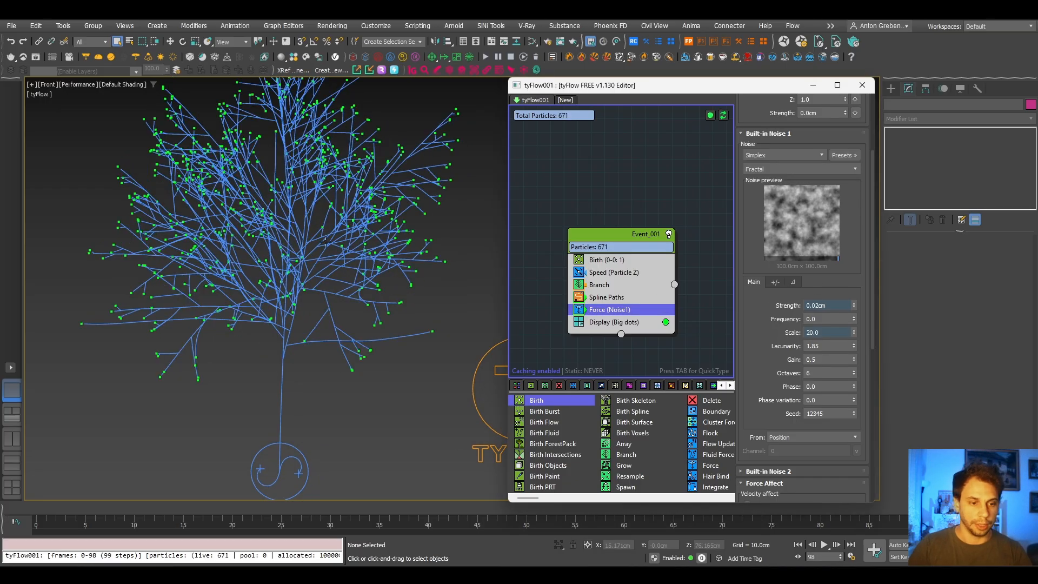
- Examine the overall tree silhouette and the bends of individual branches up close with the noise force applied
scroll(330, 254, down, 3)
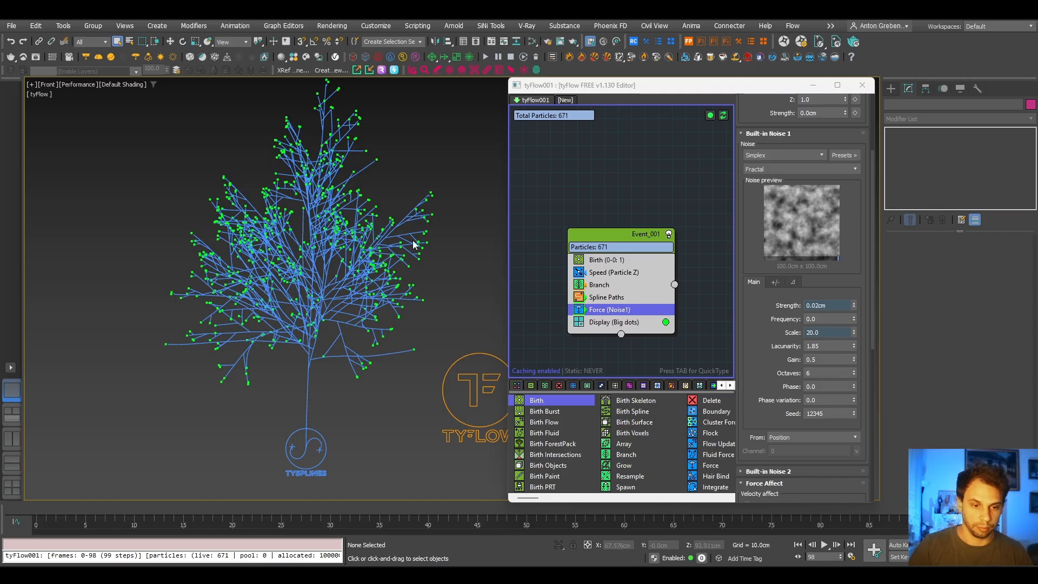
scroll(314, 257, up, 4)
scroll(342, 273, down, 5)
scroll(334, 269, up, 1)
alt+middle_drag(335, 269, 316, 301)
key(f)
key(z)
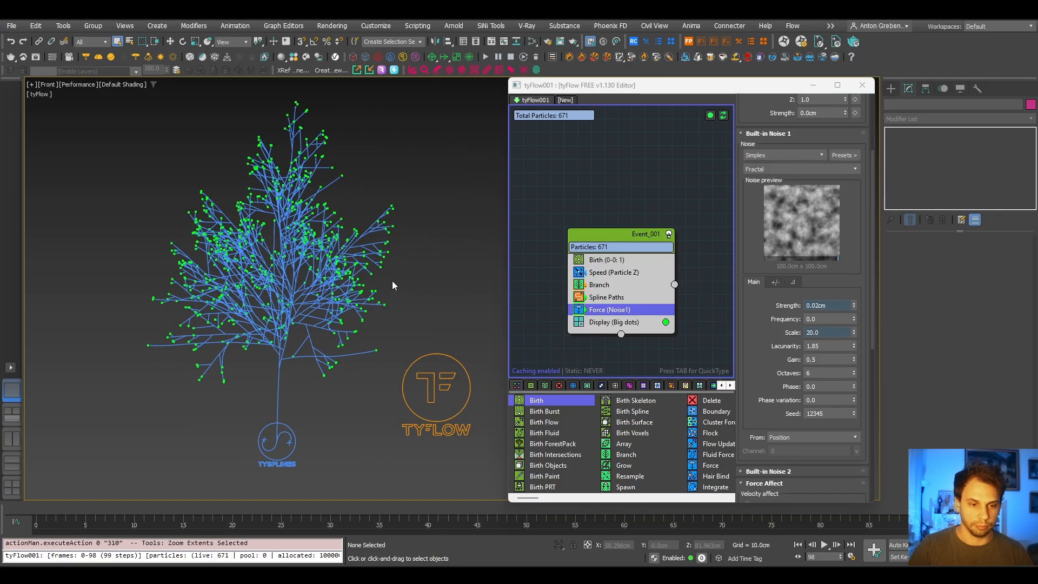
scroll(234, 135, up, 4)
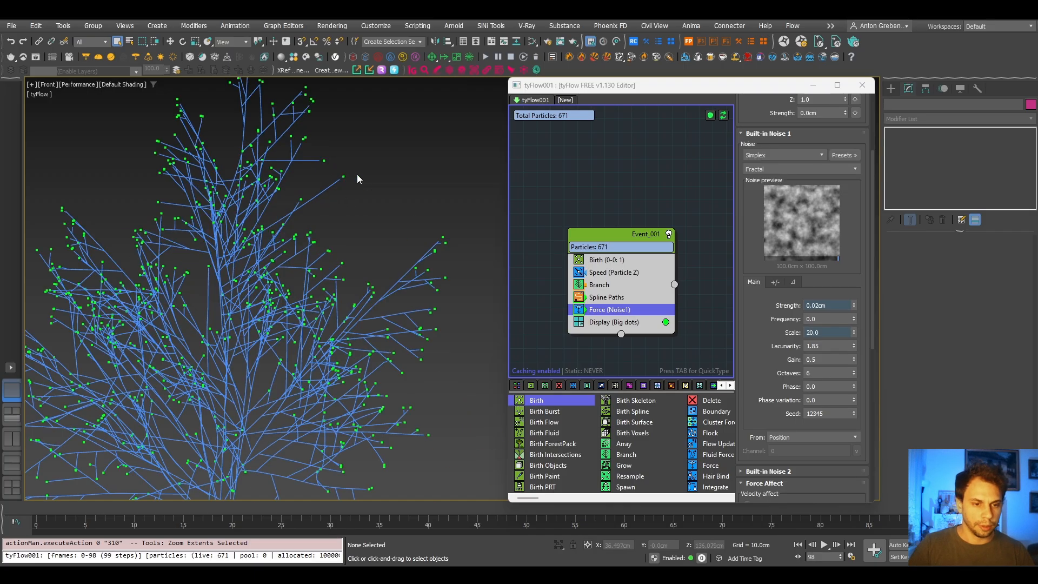
scroll(347, 183, down, 5)
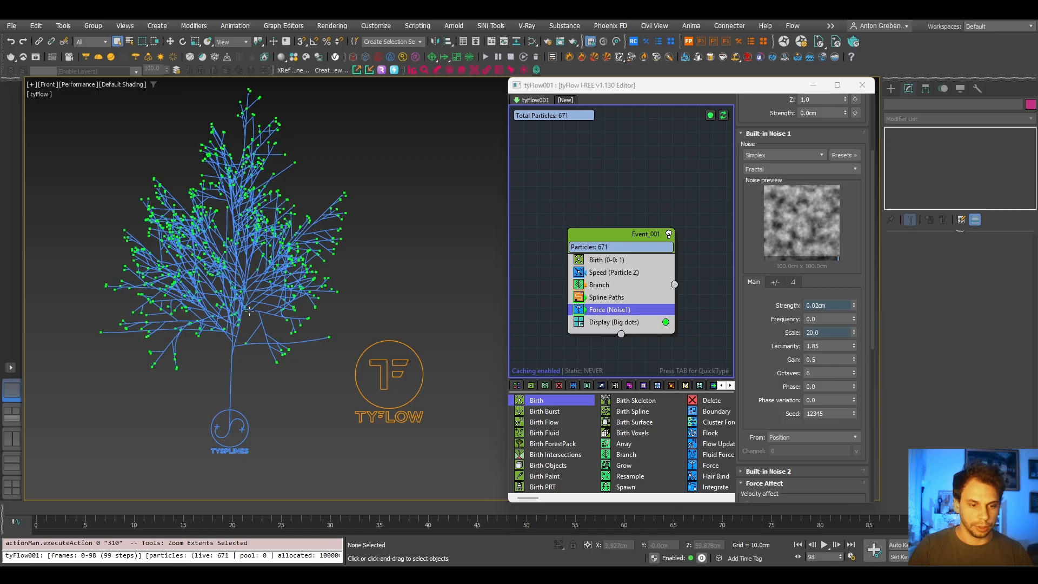
- Select the tySplines001 object in the viewport and disable the Display operator in Event_001
click(270, 313)
scroll(263, 320, up, 2)
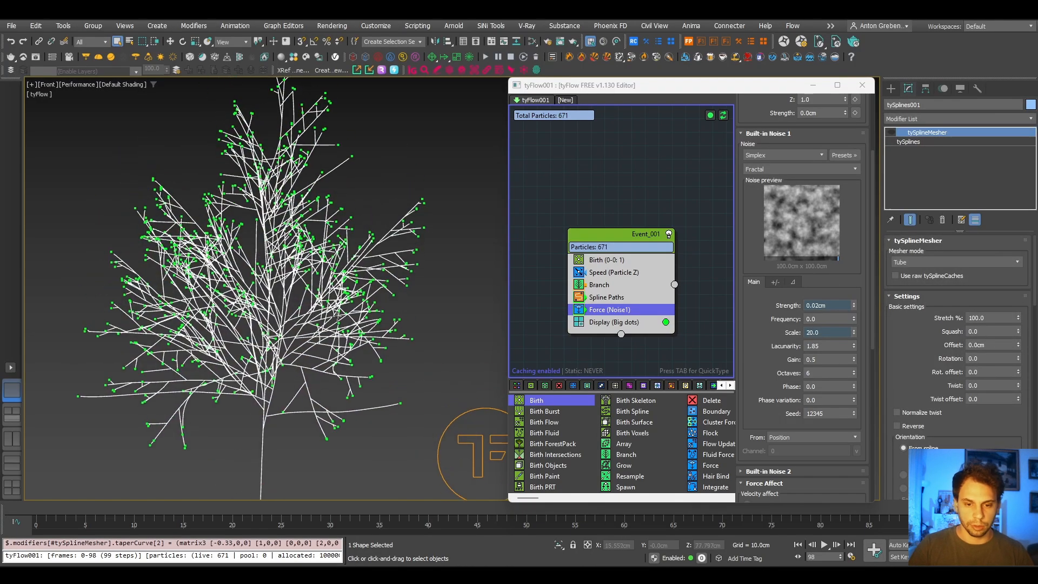
click(579, 322)
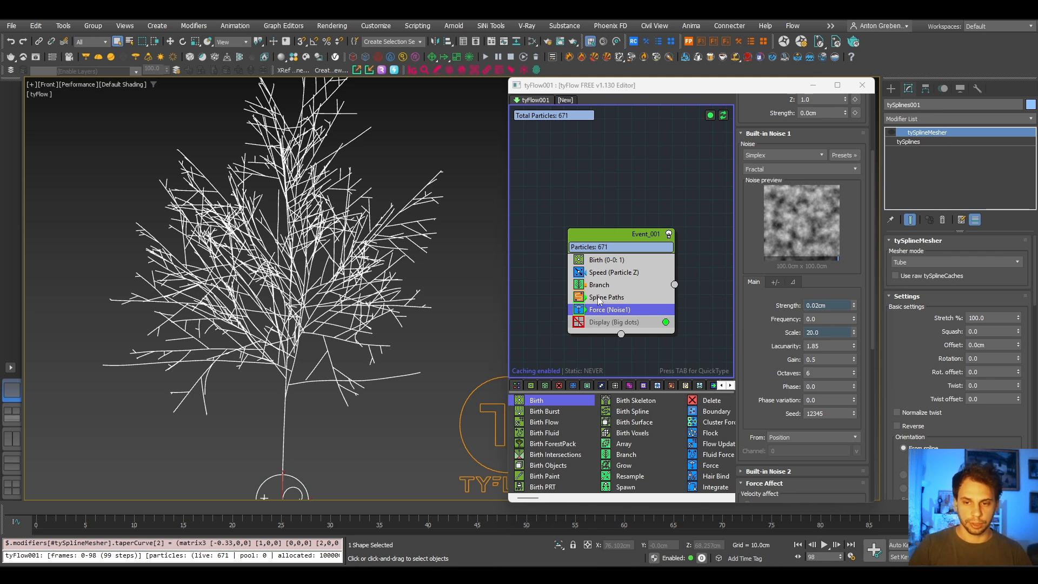
- Enable the tySplineMesher modifier on tySplines001 to turn the branch splines into tube geometry
click(476, 41)
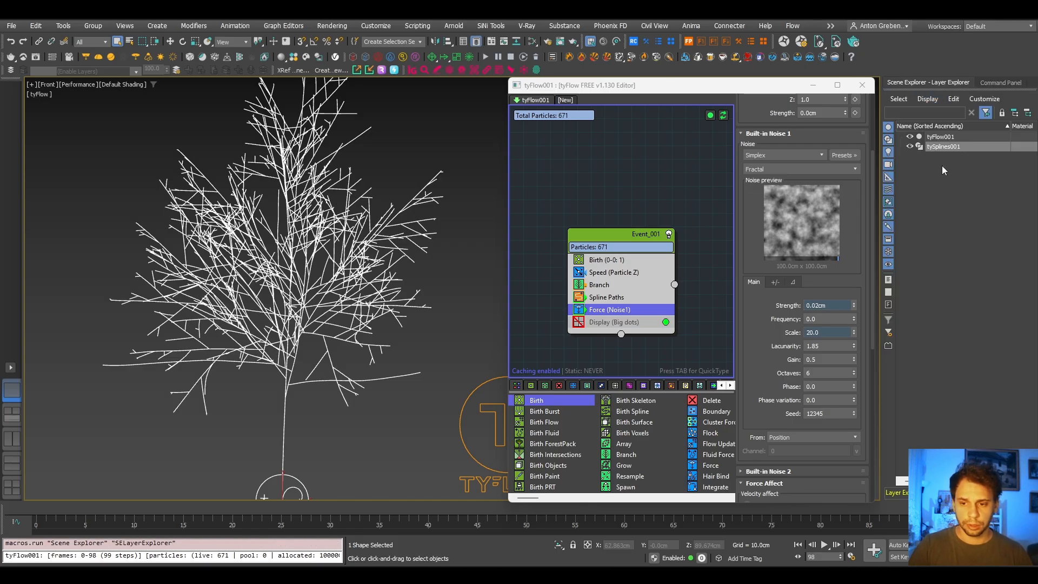
click(982, 83)
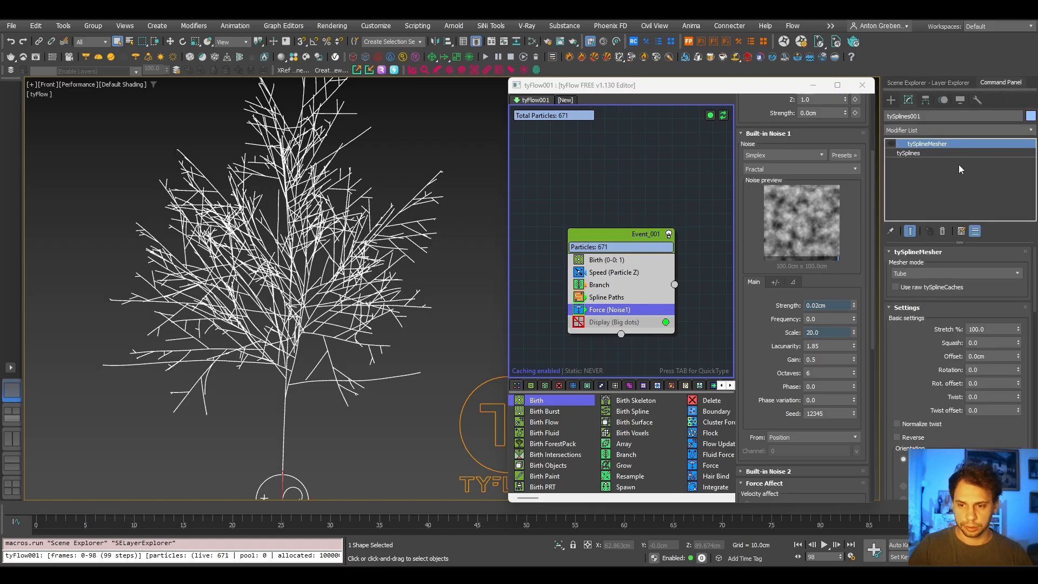
click(892, 144)
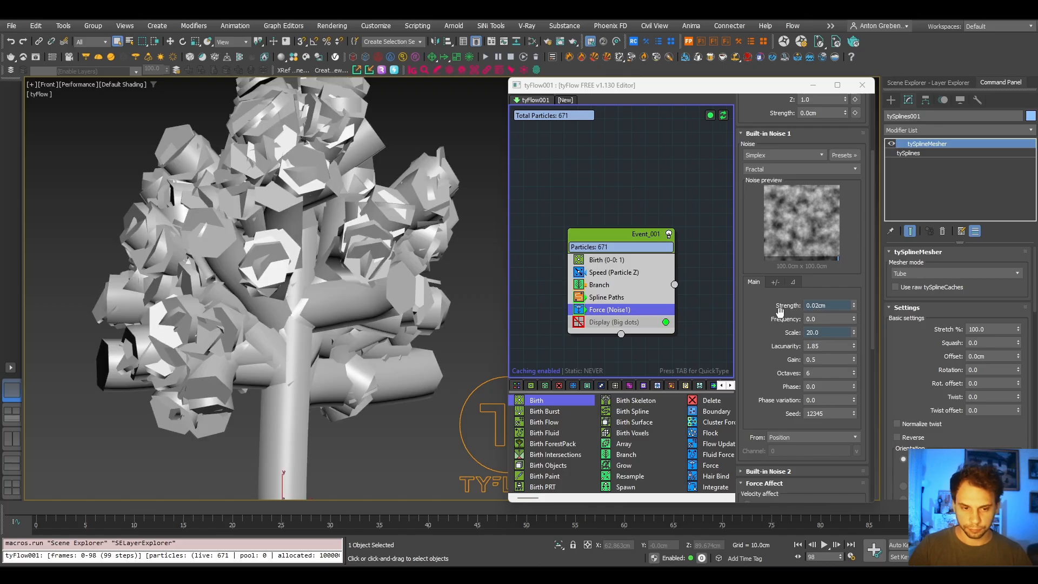
- Set the tySplineMesher tube radius to 1 cm
scroll(335, 287, up, 3)
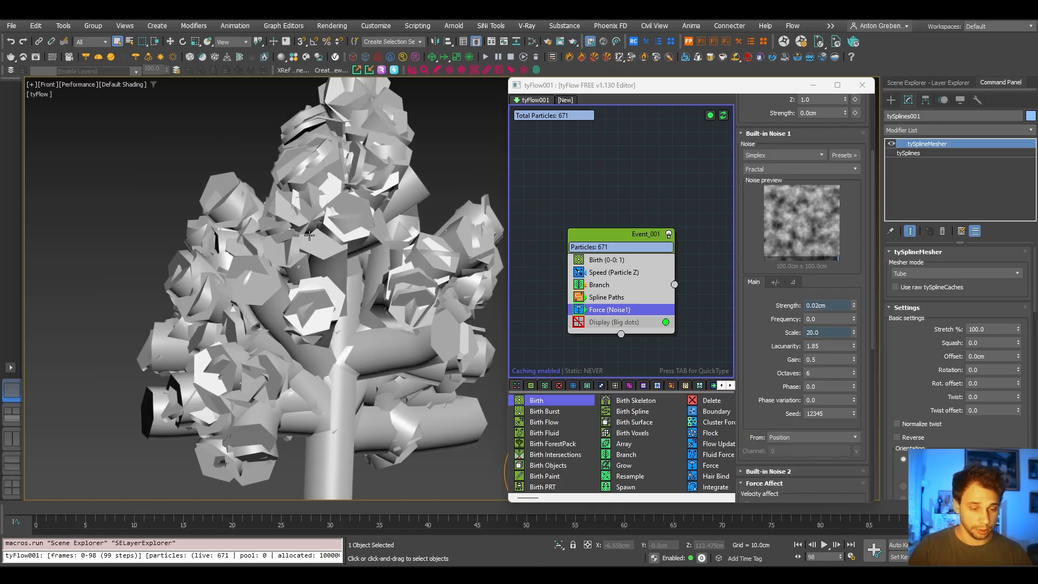
middle_drag(309, 342, 269, 336)
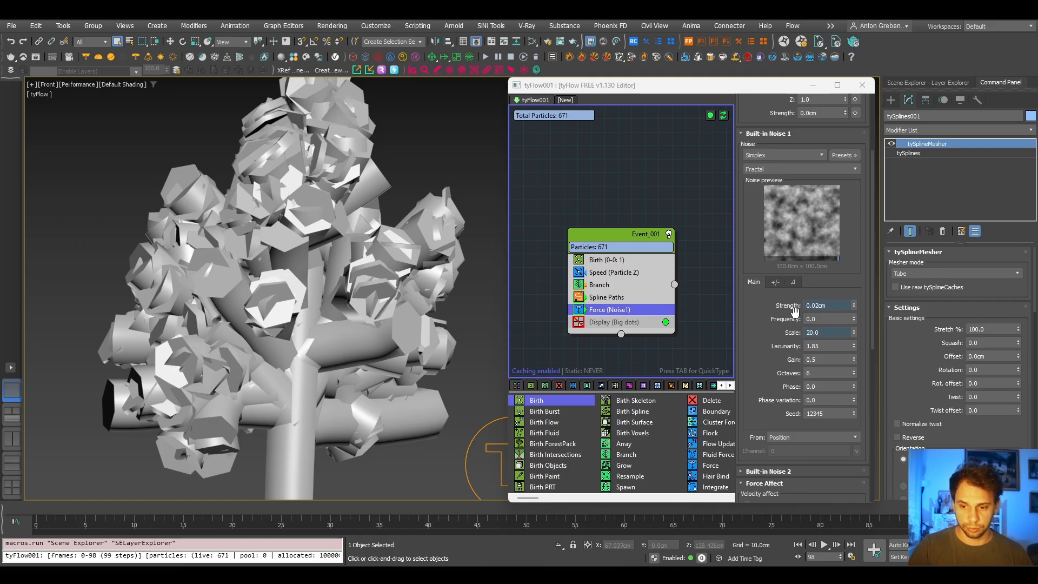
drag(912, 359, 933, 218)
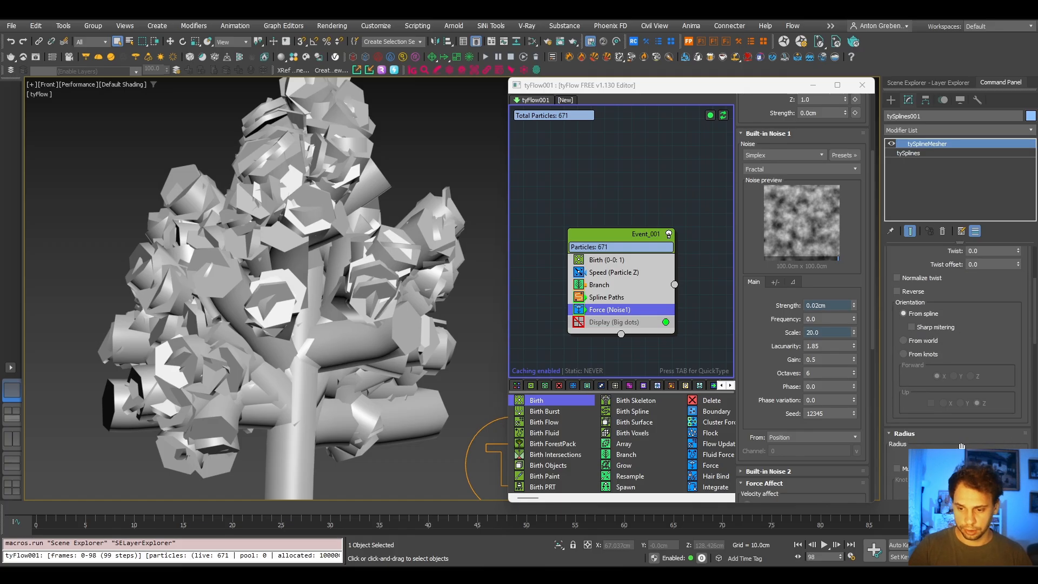
drag(928, 427, 931, 325)
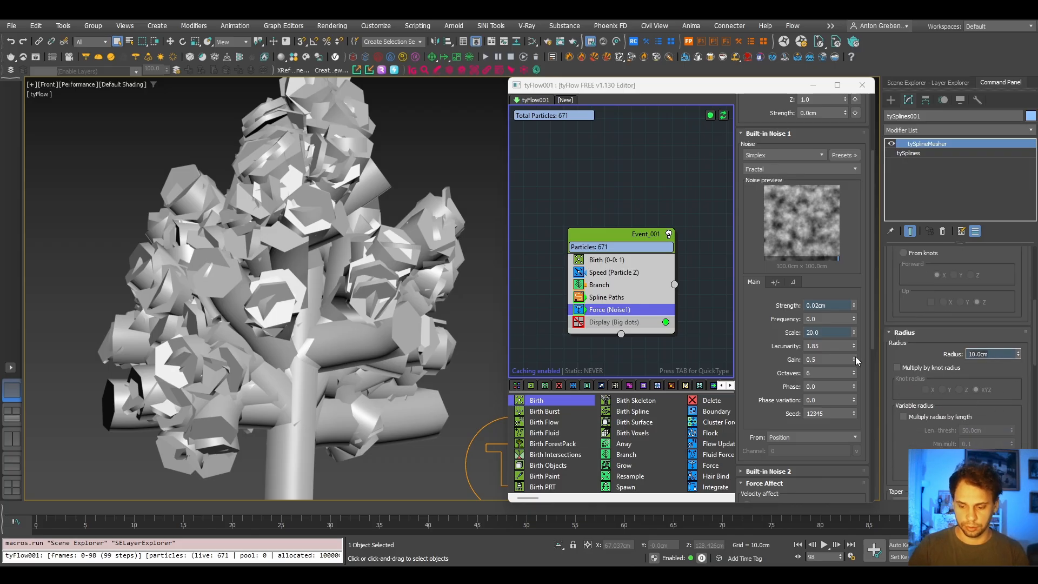
text(1)
key(Return)
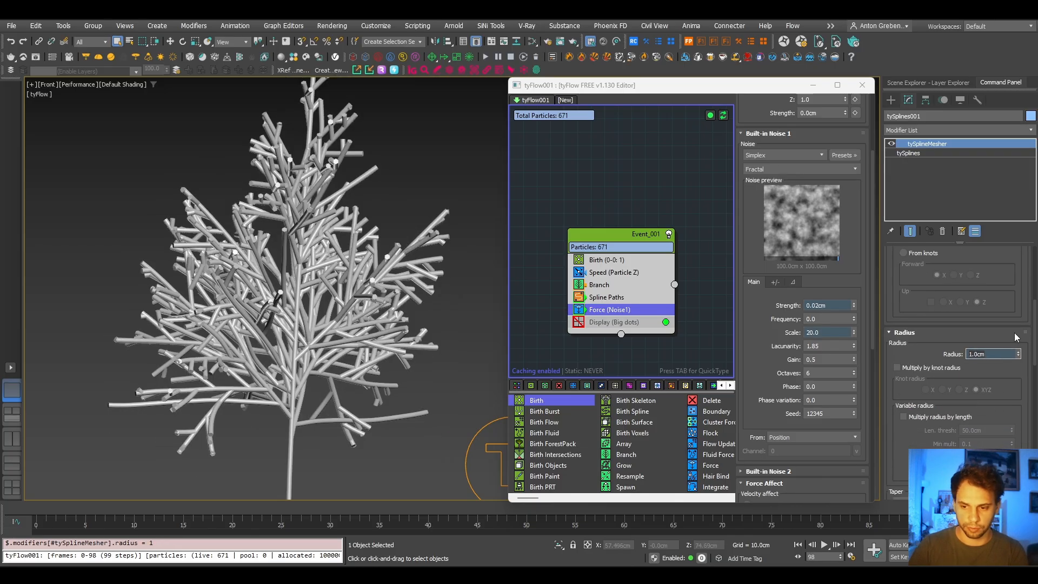
- Reduce the tySplineMesher tube radius to 0.5 cm
drag(1018, 357, 1020, 368)
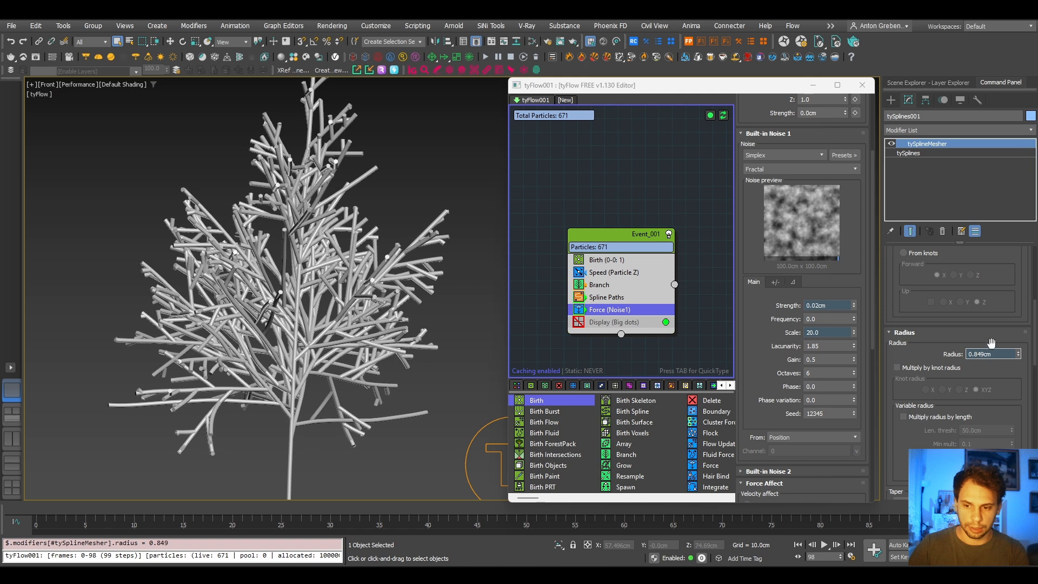
double_click(995, 354)
text(0.5)
key(Return)
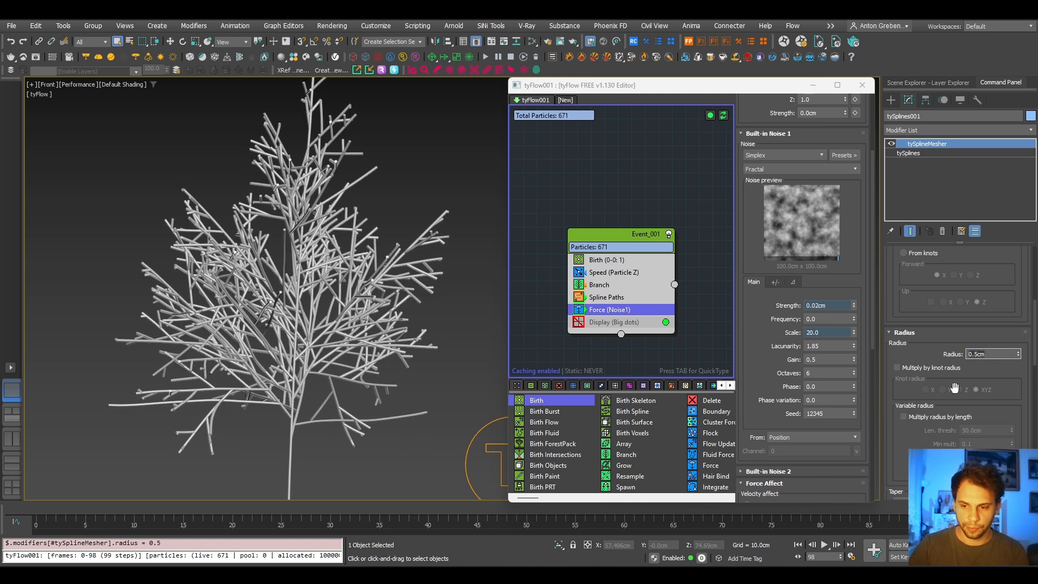
- Scrub the timeline back to frame 38 and examine the thickness of the young tree's trunk and side branches
middle_drag(410, 341, 342, 254)
scroll(335, 339, up, 1)
scroll(333, 349, up, 2)
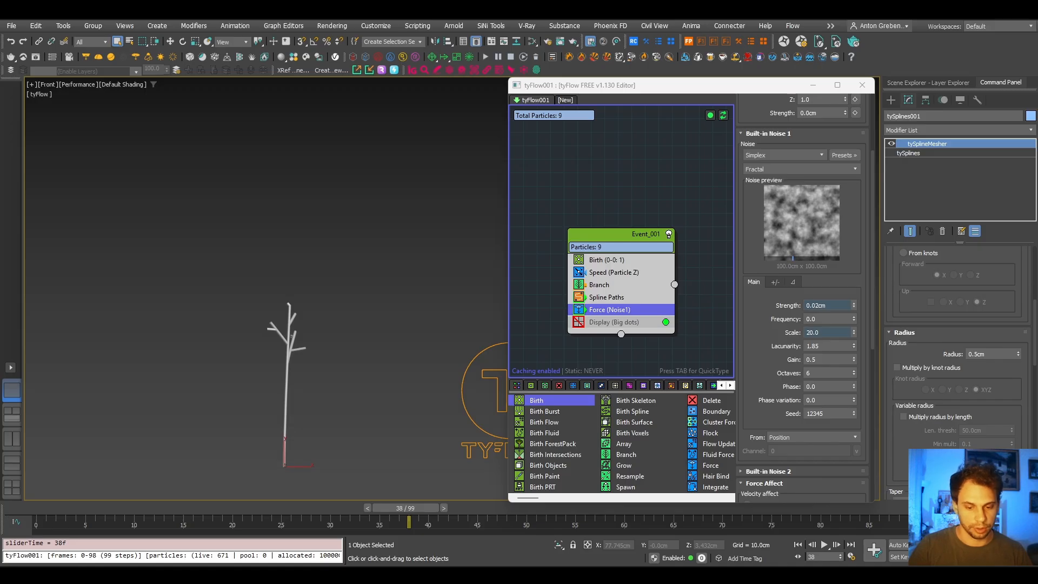
key(alt+Tab)
scroll(643, 435, up, 3)
scroll(644, 433, down, 8)
middle_drag(648, 426, 570, 397)
scroll(654, 357, up, 6)
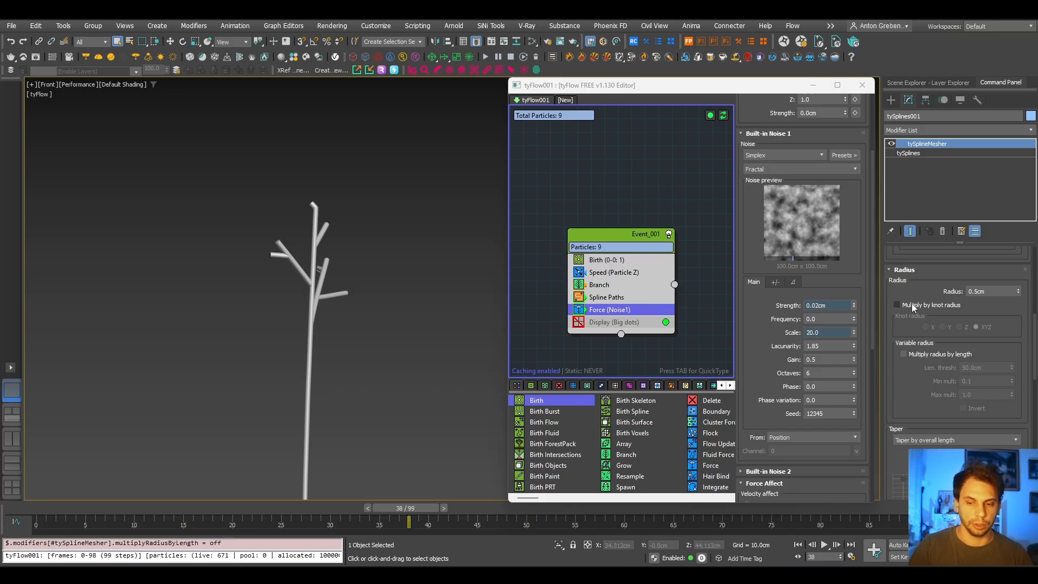
- Enable Multiply by knot radius, and Multiply radius by length with Invert, on the tySplineMesher modifier
click(918, 304)
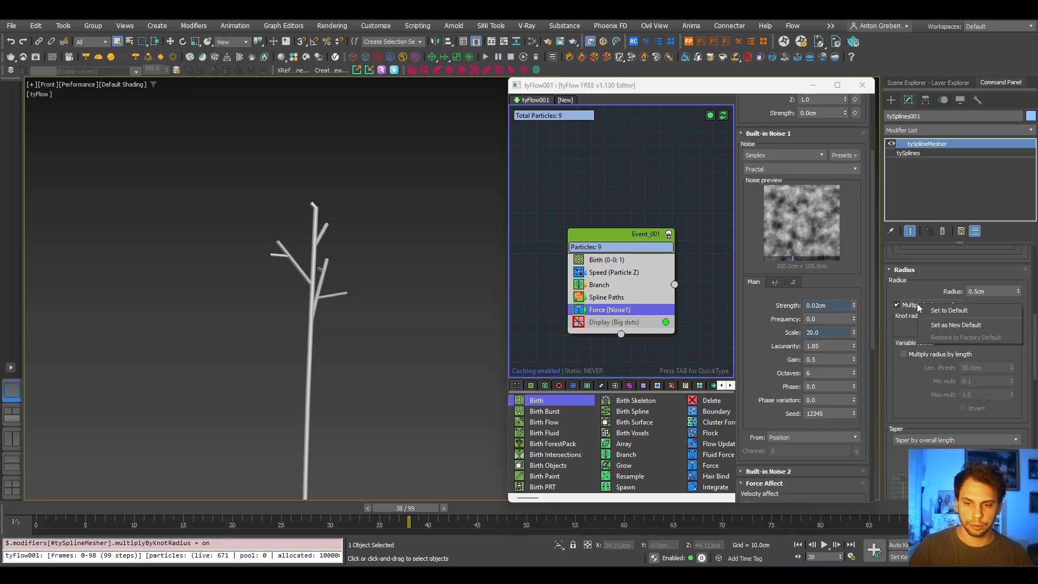
click(923, 356)
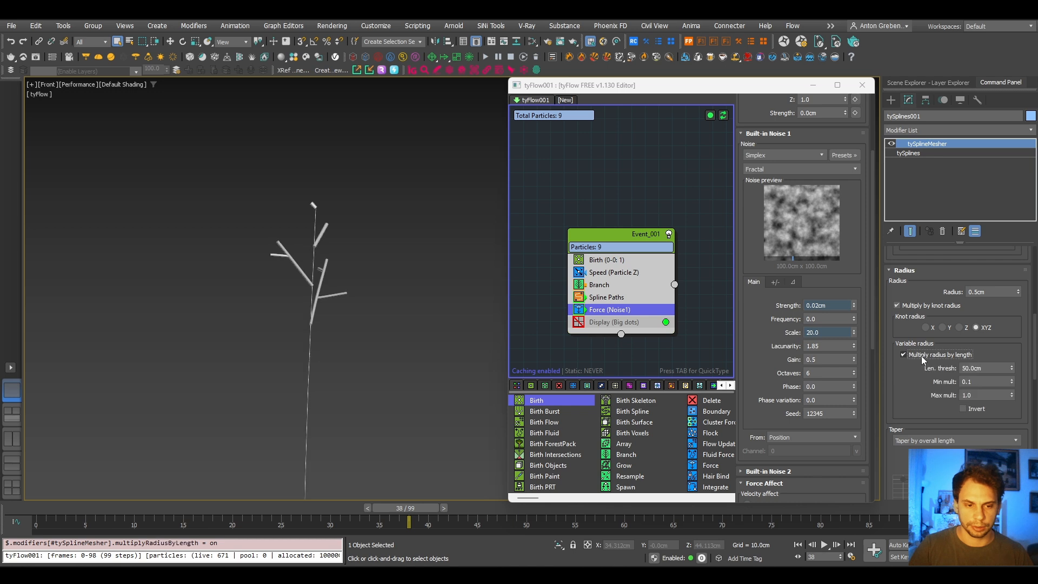
click(972, 410)
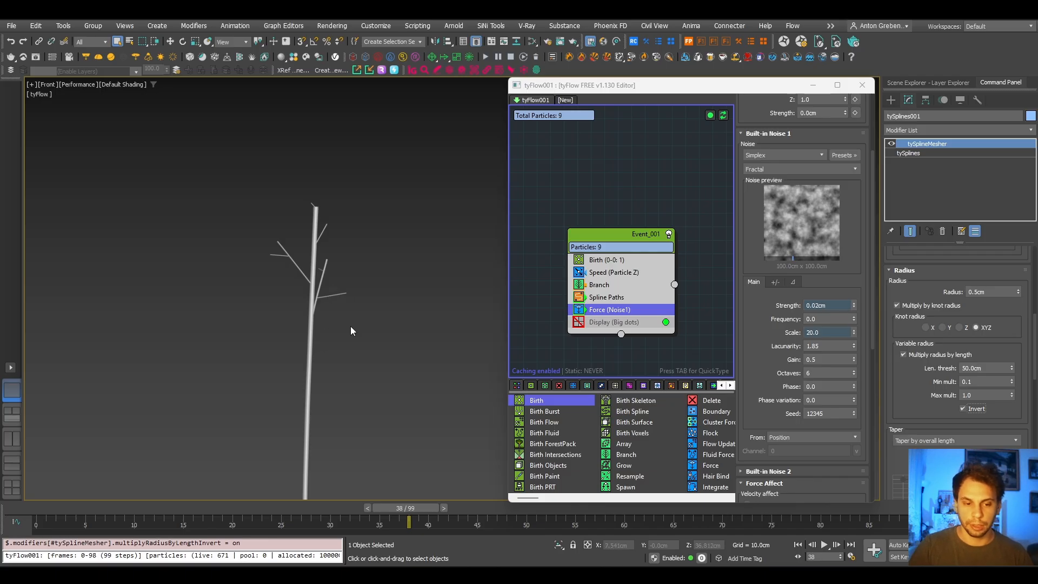
- Scrub the timeline to frame 99 and examine the branch thickness across the full tree
middle_drag(343, 261, 331, 306)
drag(424, 511, 974, 513)
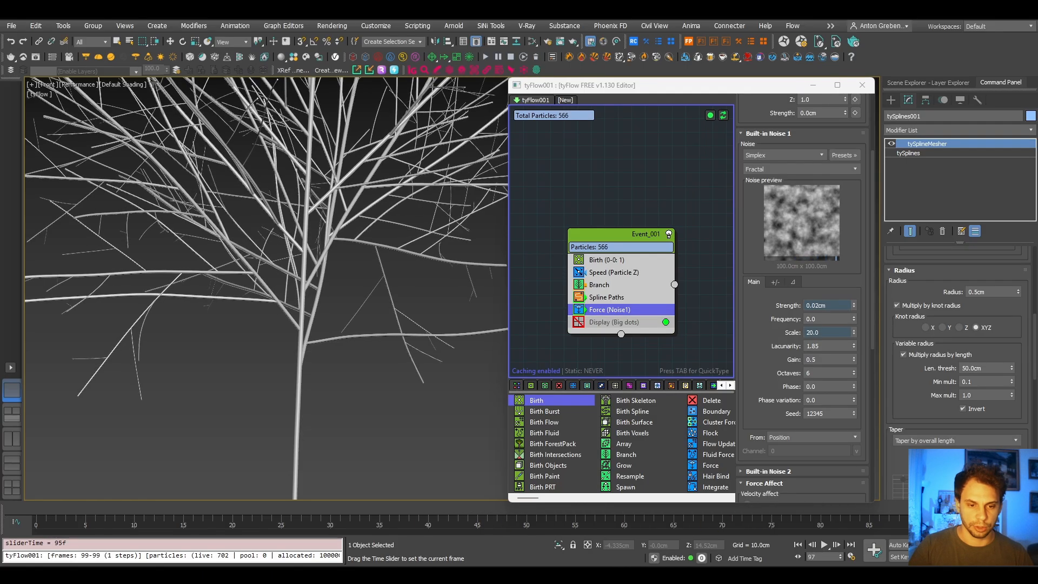
middle_drag(348, 278, 462, 459)
middle_drag(271, 184, 289, 399)
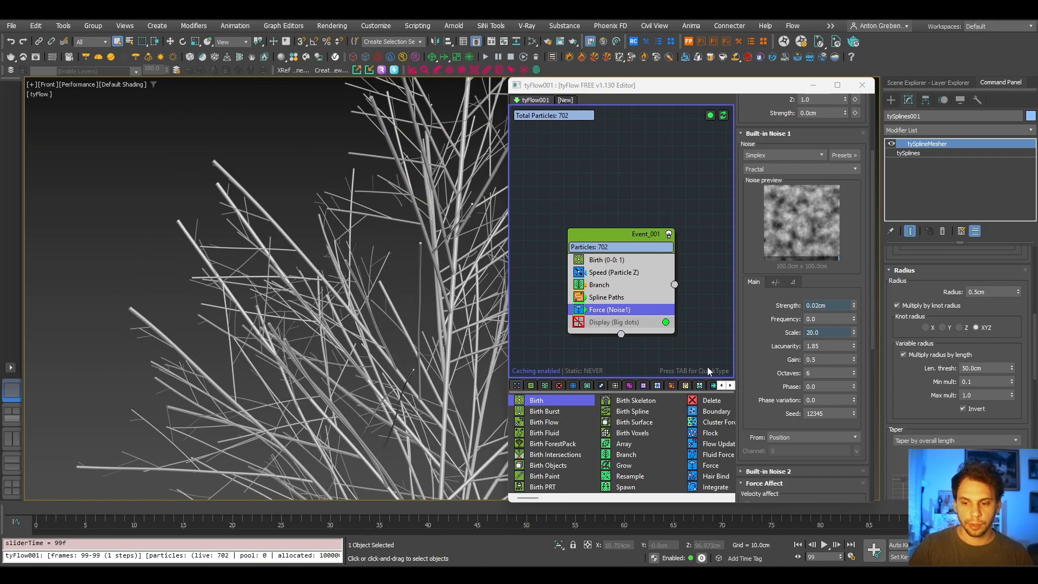
scroll(190, 252, down, 5)
scroll(267, 241, up, 1)
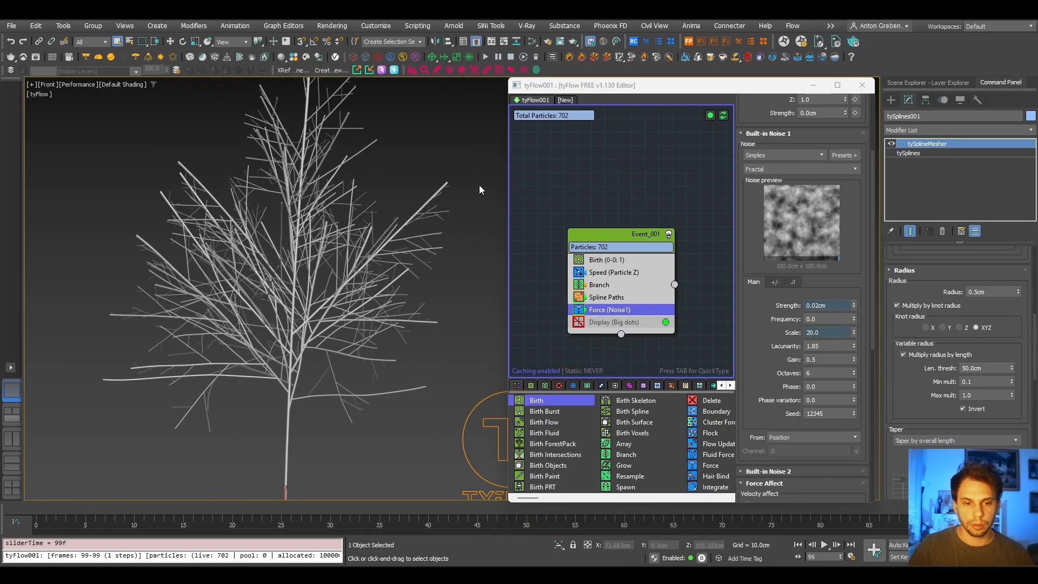
- Set the tySplineMesher taper type to Curve
scroll(460, 198, up, 2)
drag(968, 409, 924, 348)
click(977, 393)
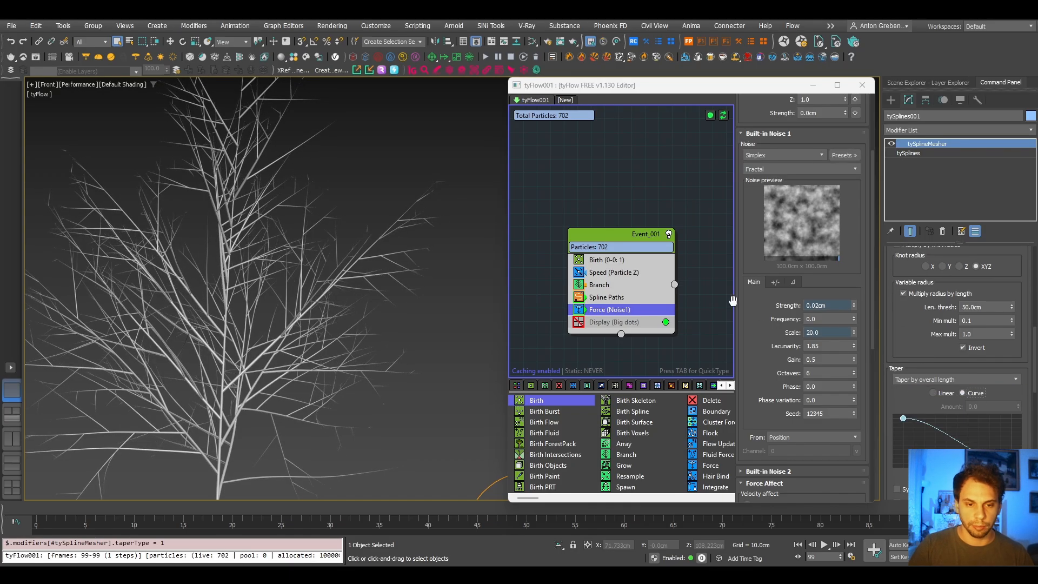
- Inspect the tapered branch tips up close, and frame the whole tree to check its silhouette
scroll(407, 211, up, 5)
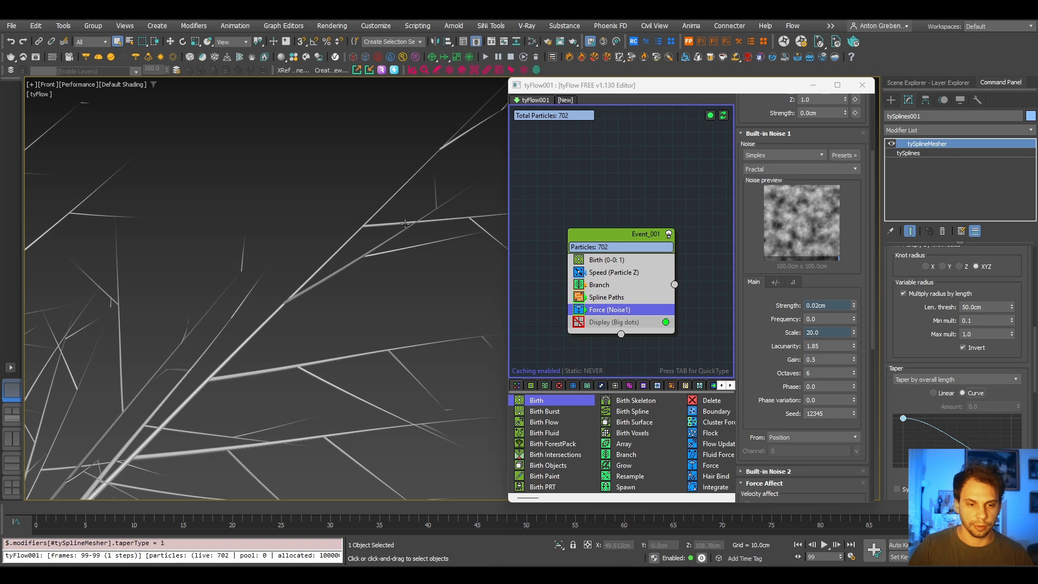
middle_drag(403, 232, 276, 306)
middle_drag(353, 215, 386, 199)
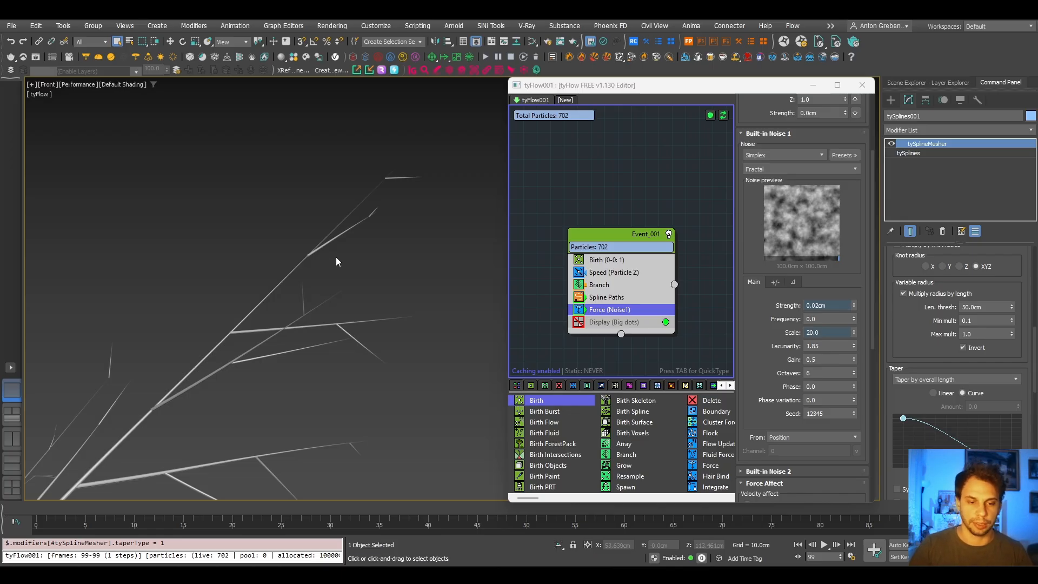
scroll(335, 259, down, 4)
middle_drag(335, 258, 427, 325)
middle_drag(311, 140, 297, 209)
scroll(270, 191, up, 5)
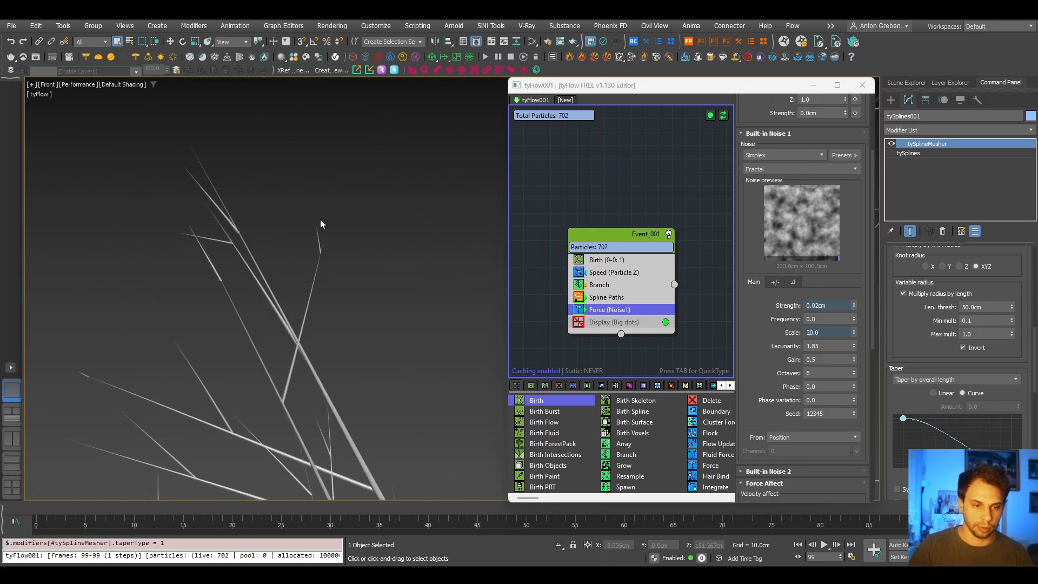
scroll(319, 268, down, 6)
scroll(327, 290, down, 3)
mouse_move(334, 281)
alt+middle_down()
mouse_move(332, 261)
mouse_move(425, 274)
mouse_move(333, 294)
alt+middle_up()
key(f)
key(z)
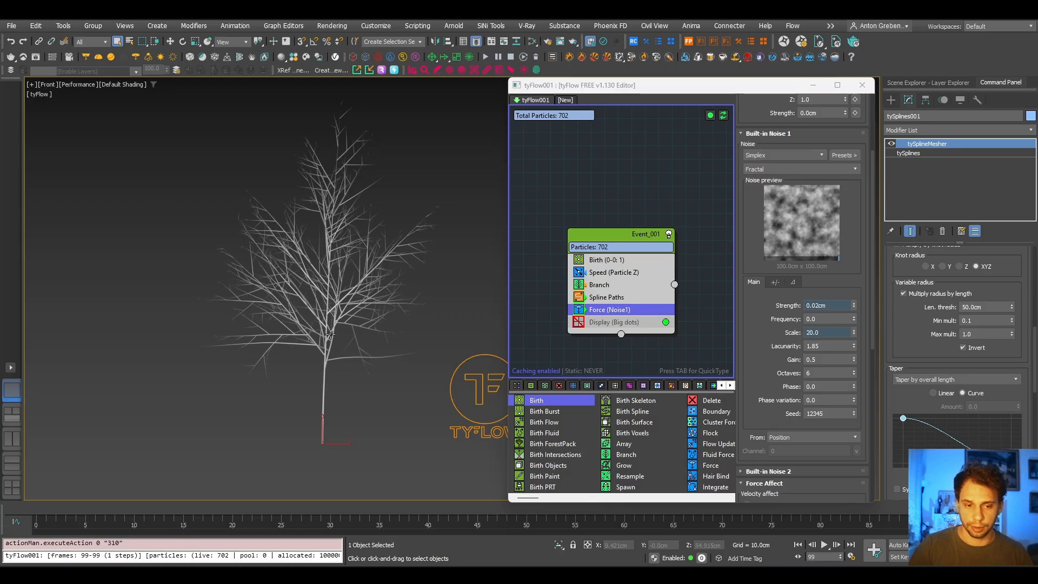
middle_drag(335, 351, 267, 366)
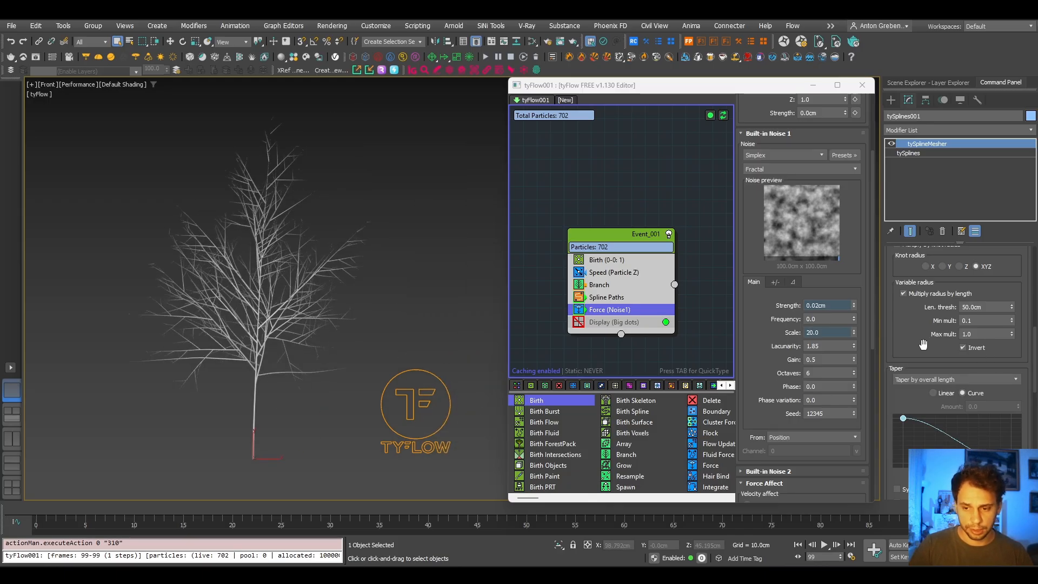
- Set the length threshold of the tySplineMesher variable radius to 200 cm
click(984, 321)
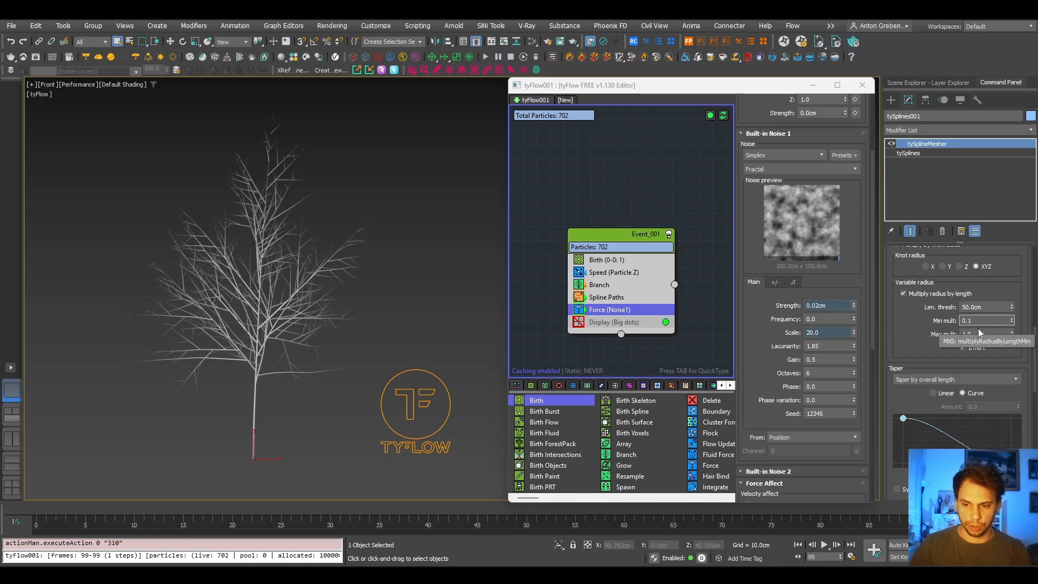
click(984, 334)
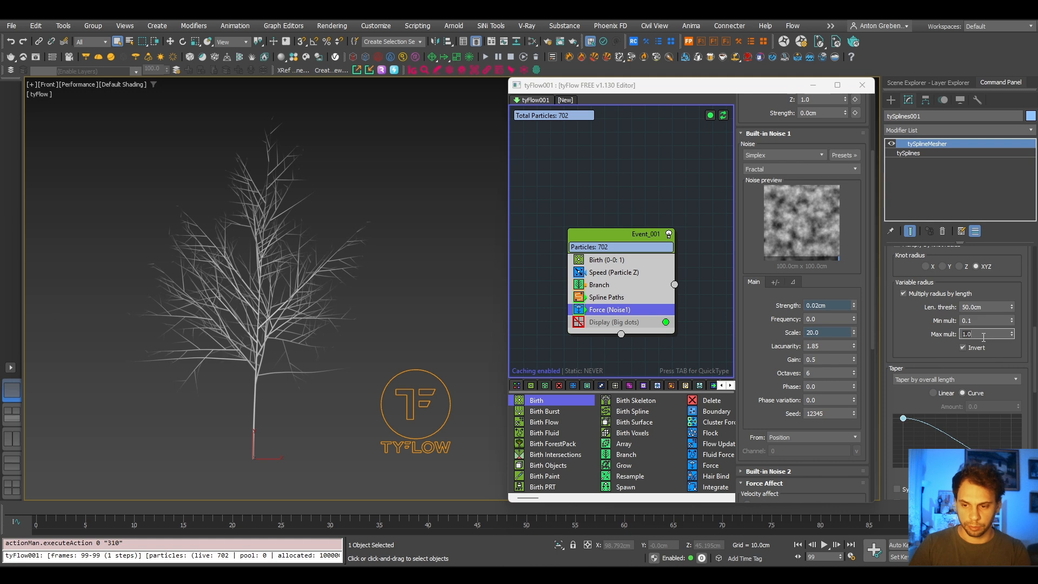
click(987, 308)
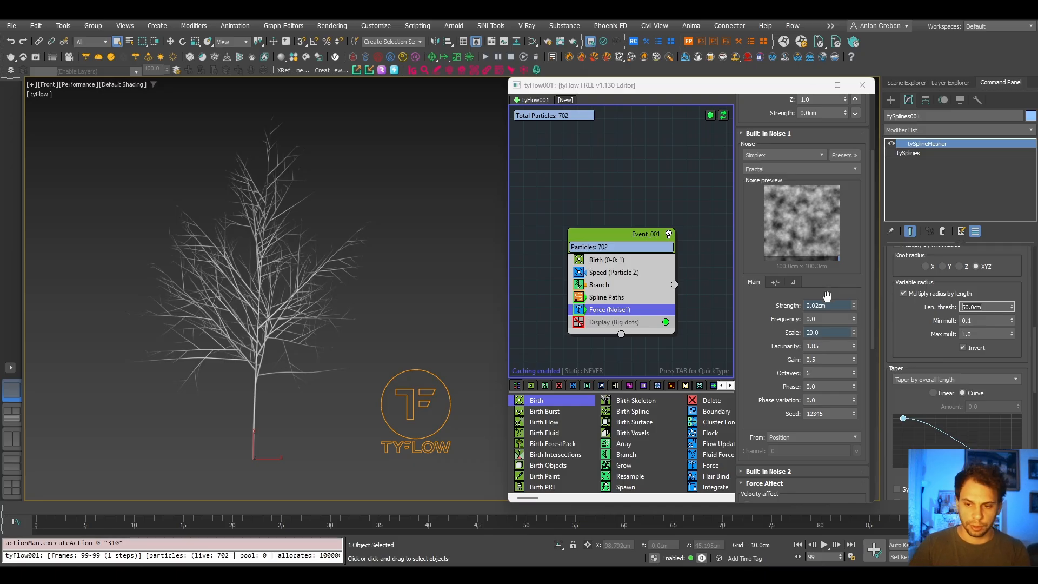
text(200)
key(Return)
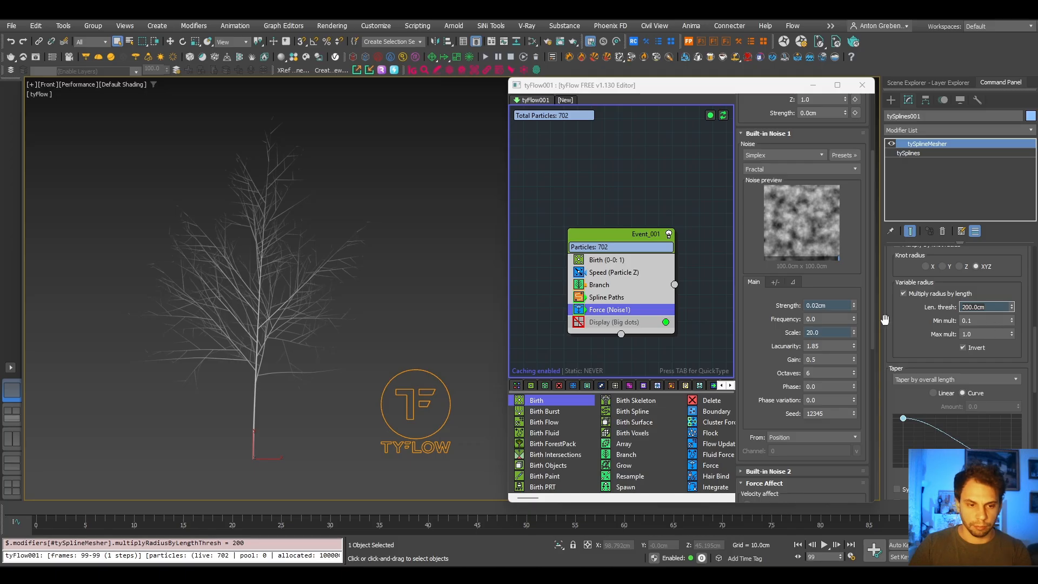
- Increase the tySplineMesher radius to 2 cm and raise it further to 3 cm to thicken the trunk
scroll(212, 357, up, 3)
middle_drag(260, 362, 257, 358)
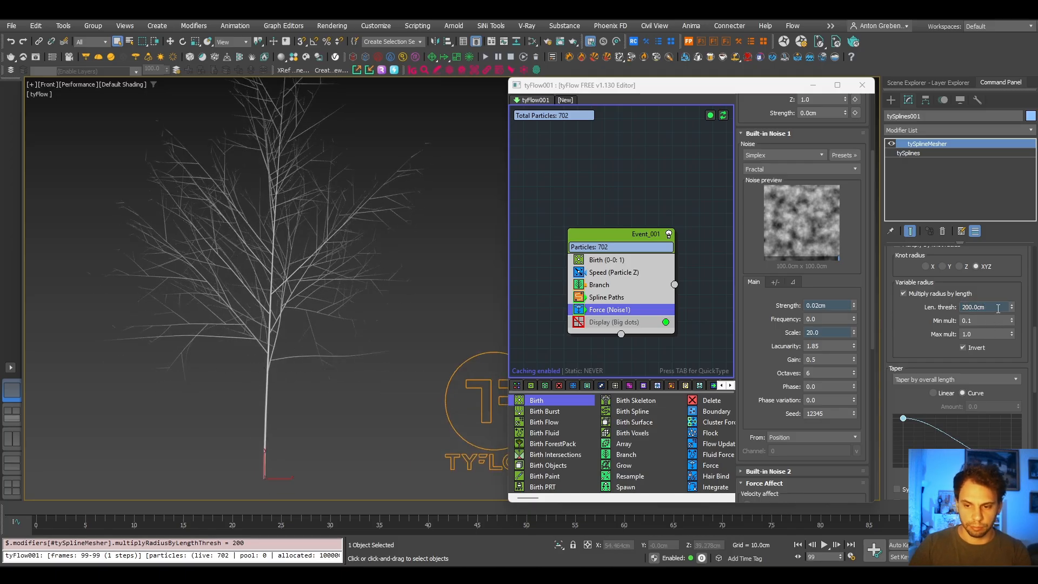
scroll(1007, 280, up, 4)
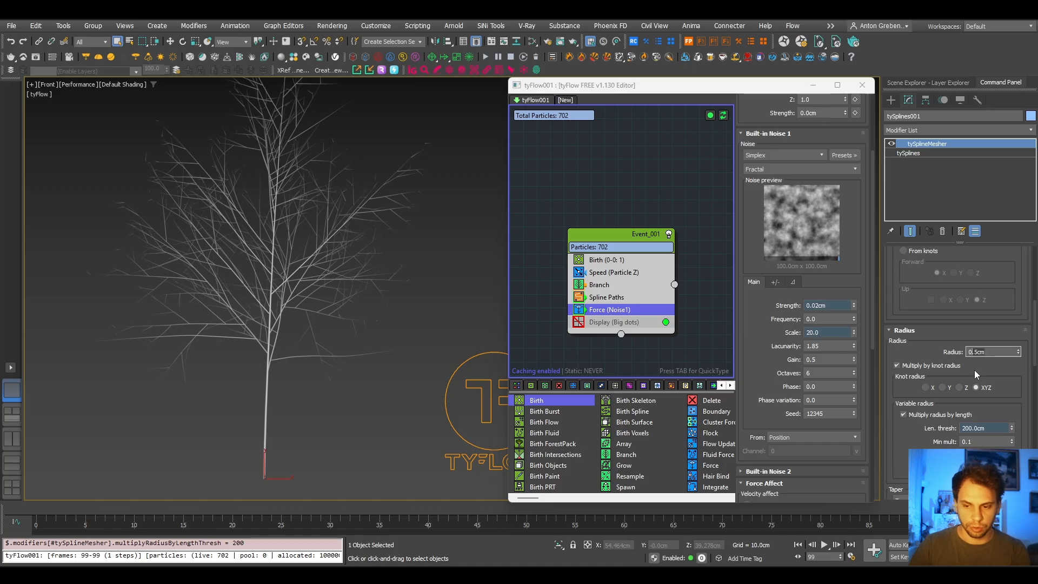
key(ctrl+a)
text(2)
key(Return)
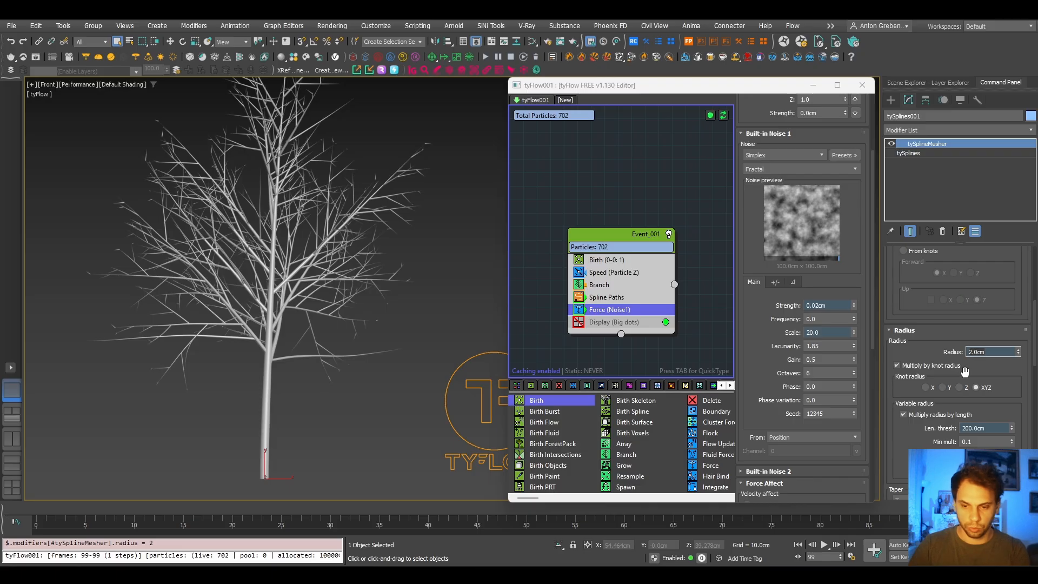
key(ctrl+a)
text(3)
key(Return)
- Set the variable radius length threshold to 300 cm
click(998, 428)
drag(1012, 428, 1008, 370)
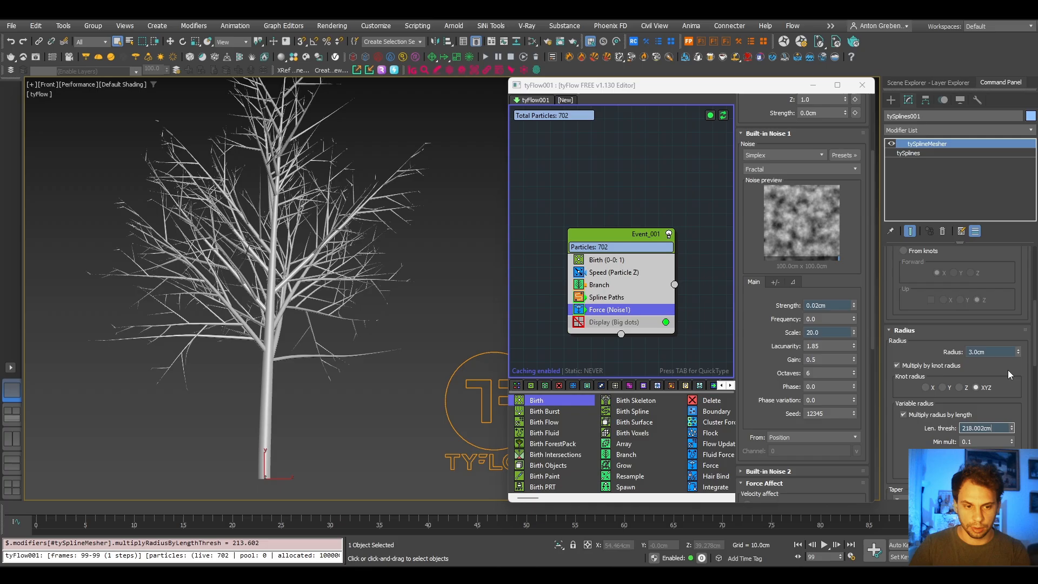
double_click(981, 431)
text(300)
key(Return)
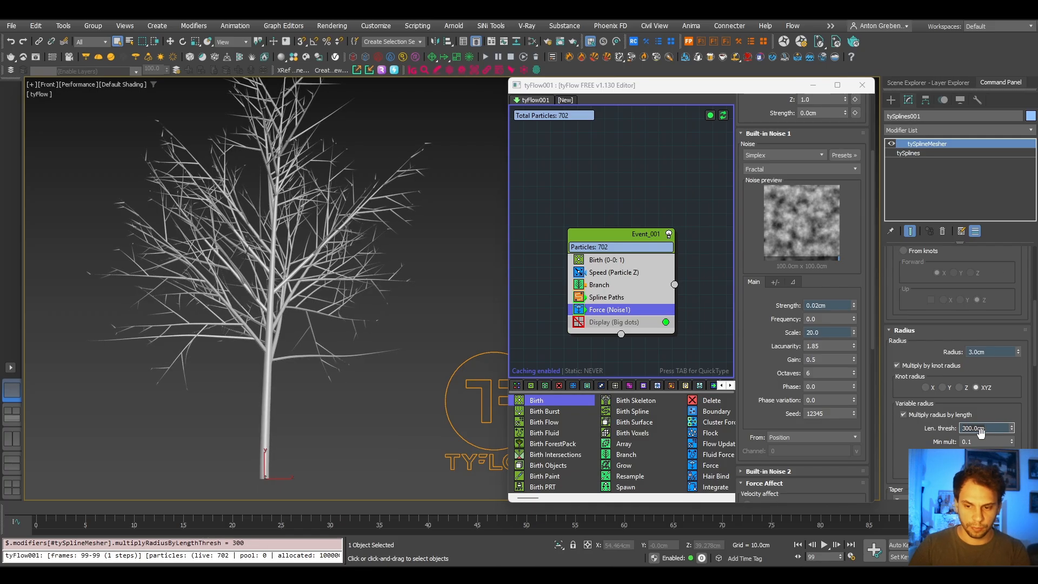
- Try length thresholds of 500 cm and 400 cm for the variable radius, and return to 300 cm
double_click(981, 428)
text(500)
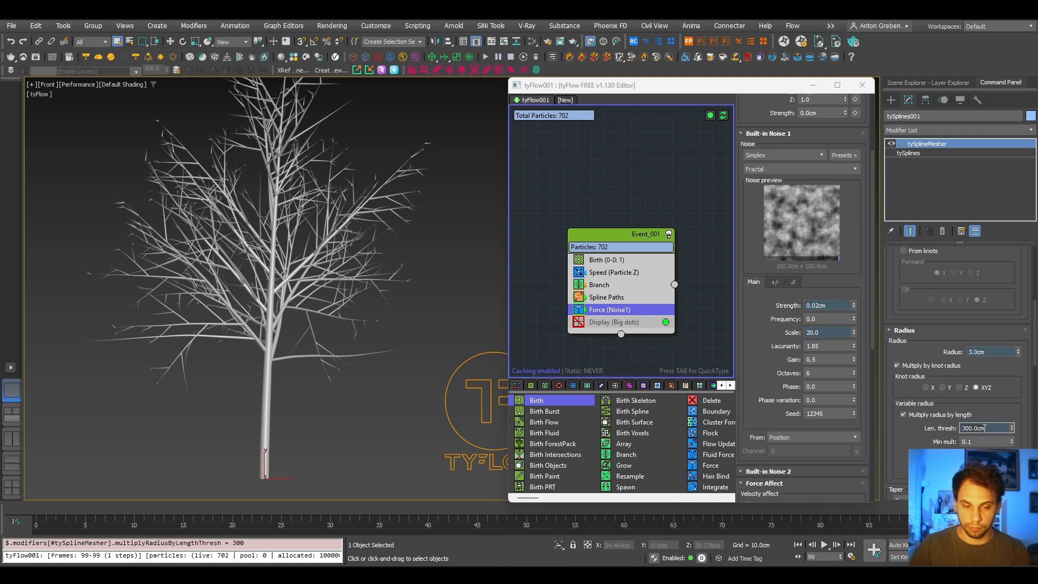
key(Return)
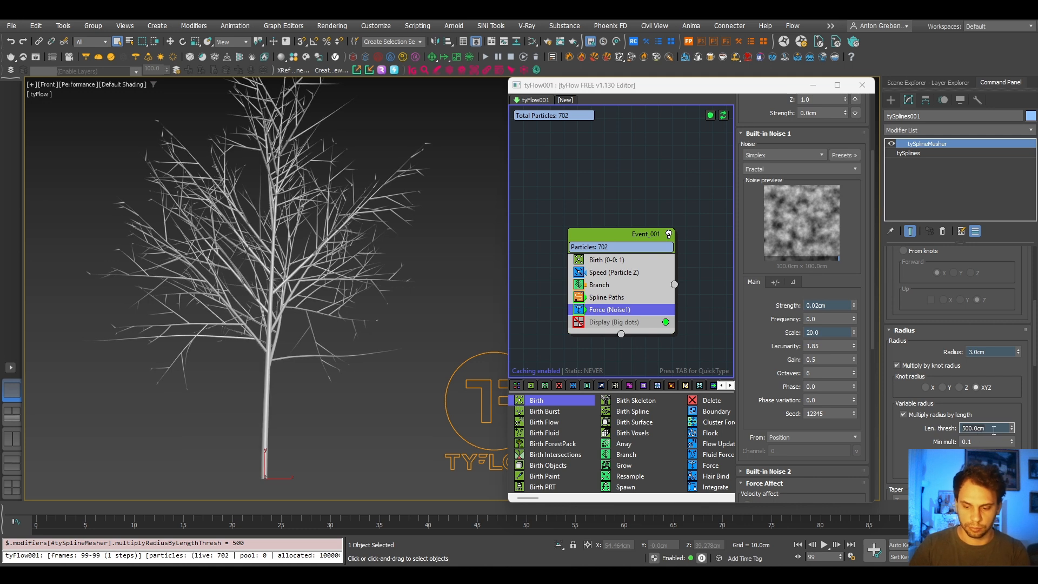
double_click(993, 428)
text(400)
key(Return)
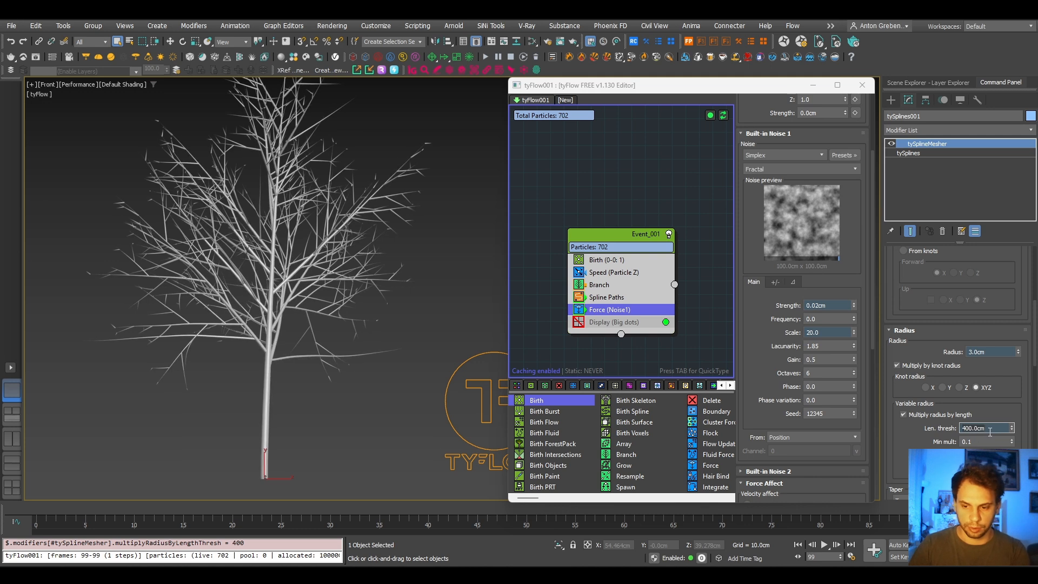
double_click(993, 429)
text(300)
key(Return)
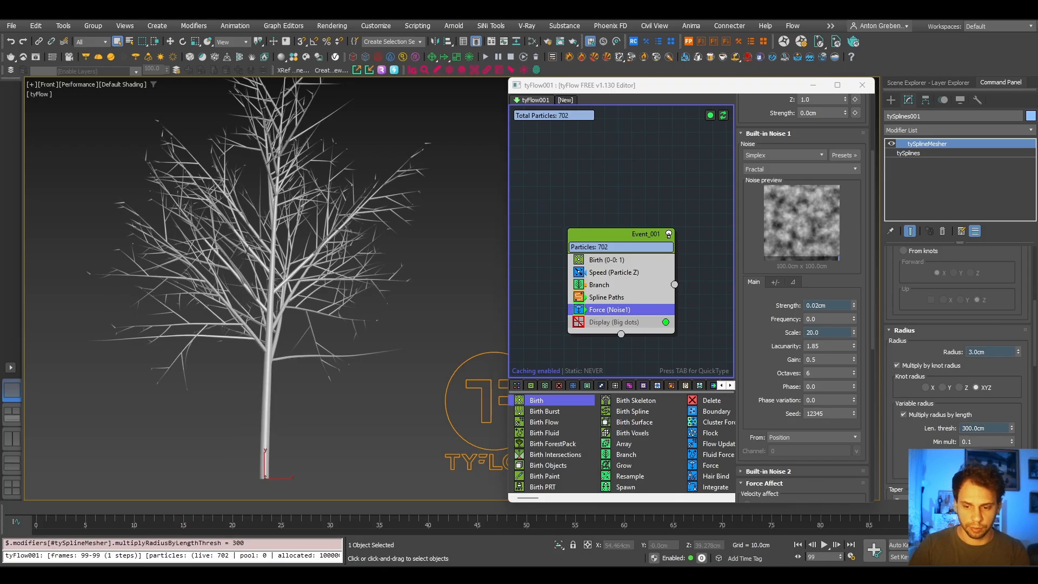
- Lower the variable radius minimum multiplier to 0.015 and set the tySplineMesher radius to 2 cm
drag(1012, 455, 1013, 487)
mouse_move(1011, 441)
mouse_down()
mouse_move(1011, 455)
mouse_move(1012, 439)
mouse_up()
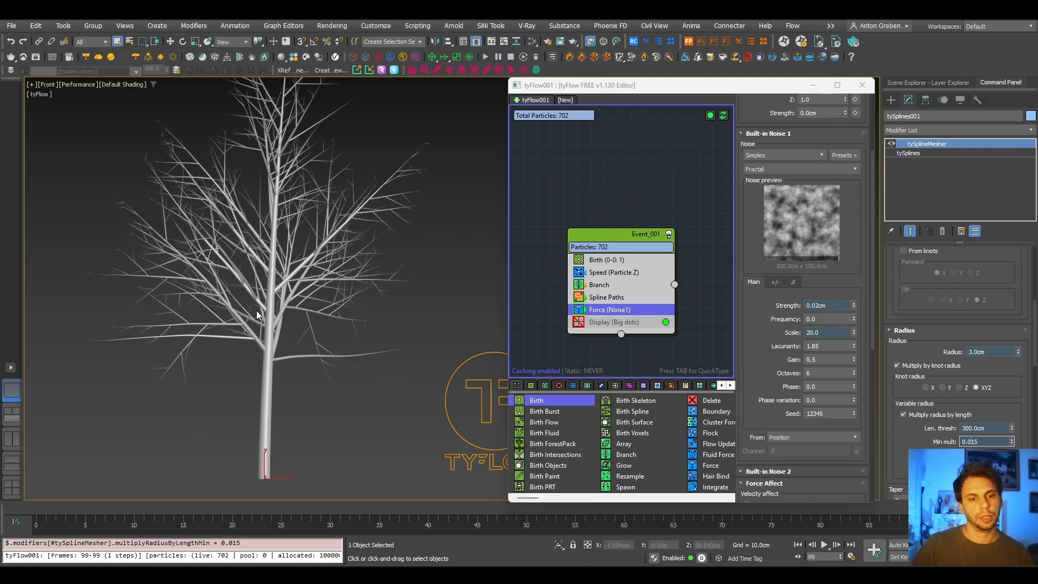
scroll(381, 354, down, 2)
double_click(999, 351)
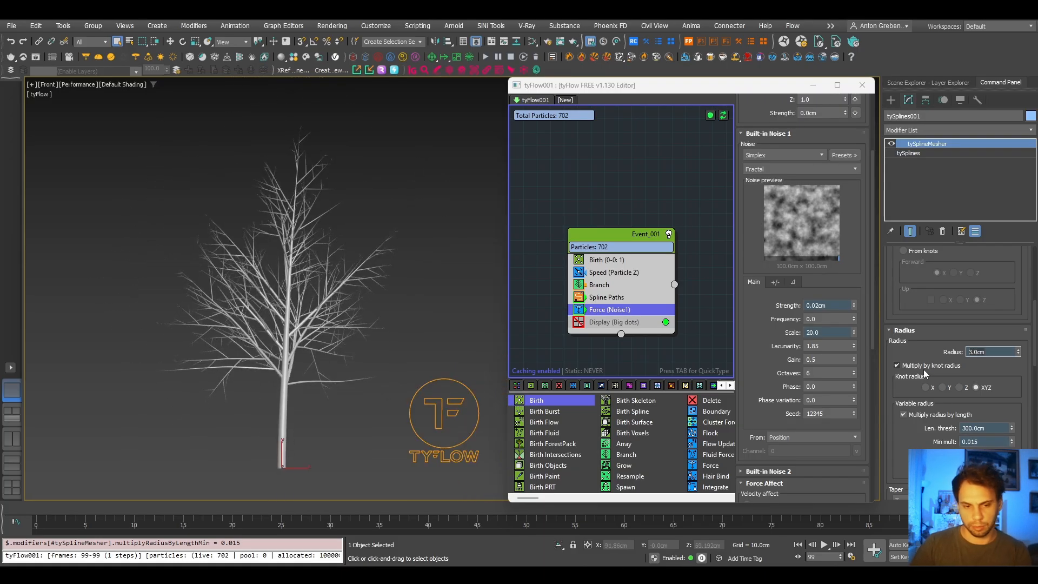
text(2)
key(Return)
- Examine the whole tree and its branches up close, briefly switching the viewport to wireframe and back to shaded
alt+middle_drag(311, 325, 243, 348)
scroll(478, 305, up, 2)
key(f)
key(z)
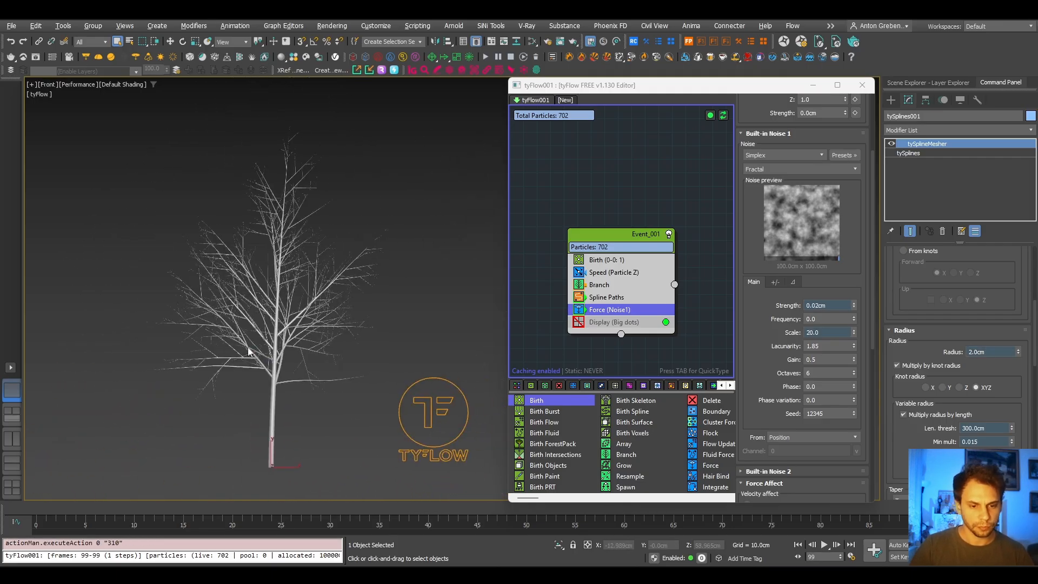
scroll(301, 331, up, 4)
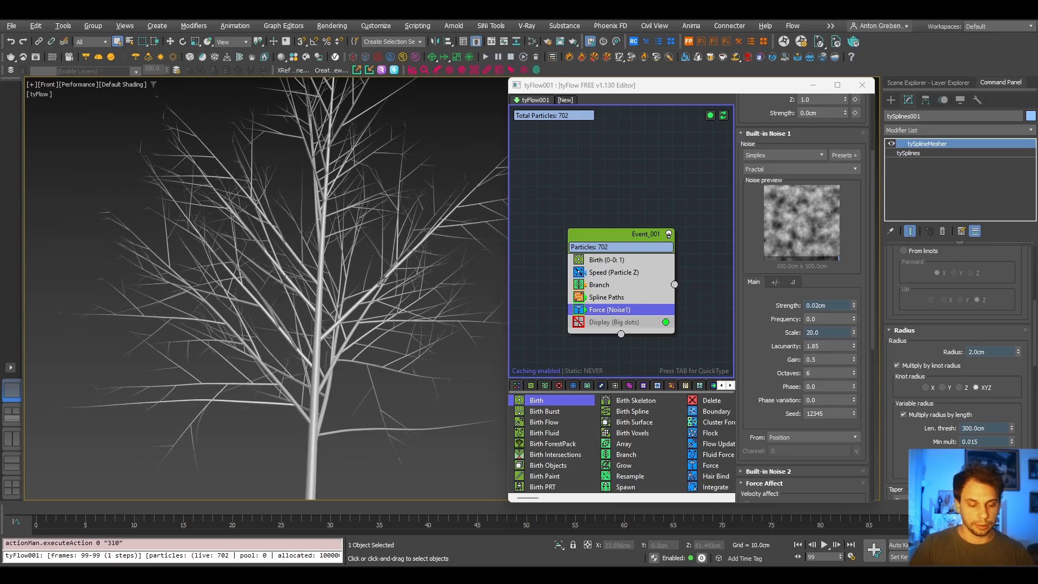
scroll(341, 295, up, 2)
key(F3)
key(F3)
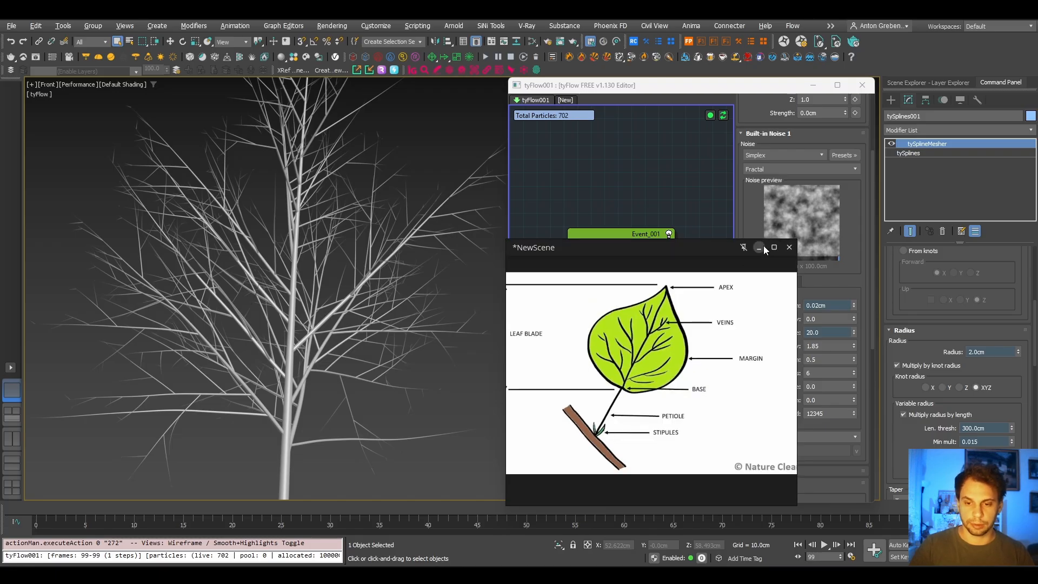
- Minimize the leaf reference image and select the Branch operator in Event_001
click(761, 248)
click(608, 286)
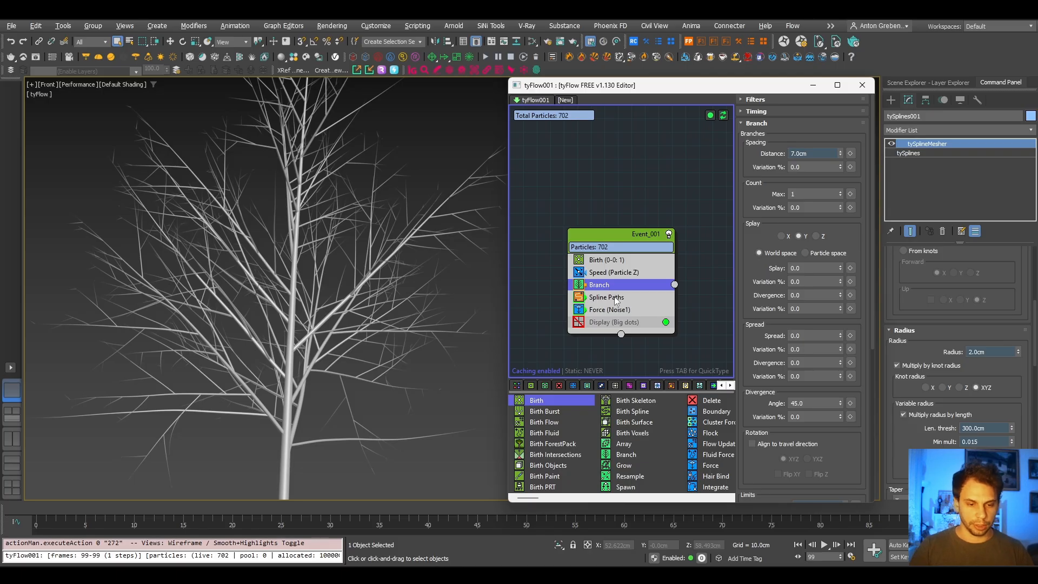
key(Tab)
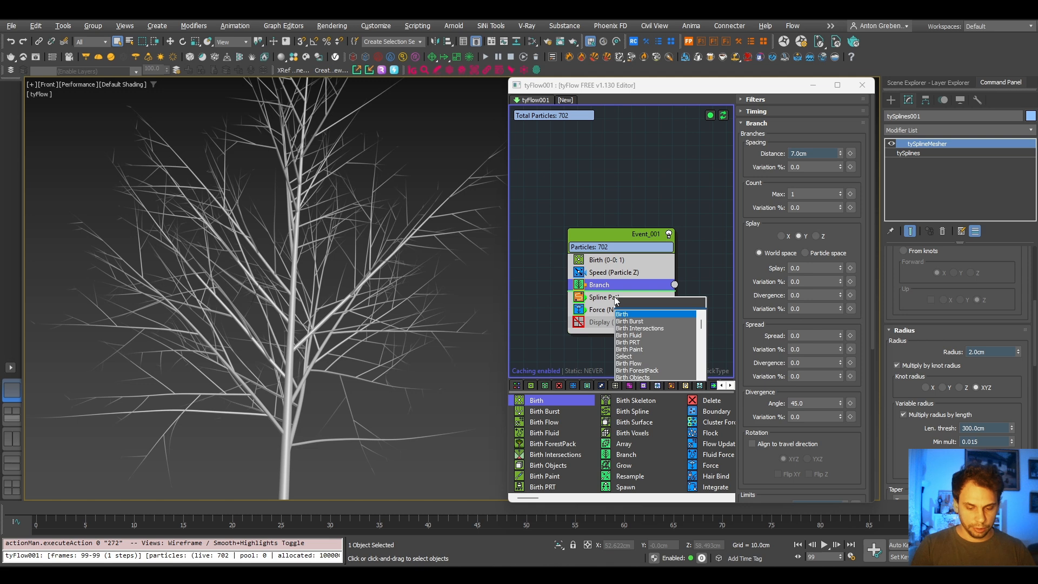
text(po)
key(BackSpace)
key(BackSpace)
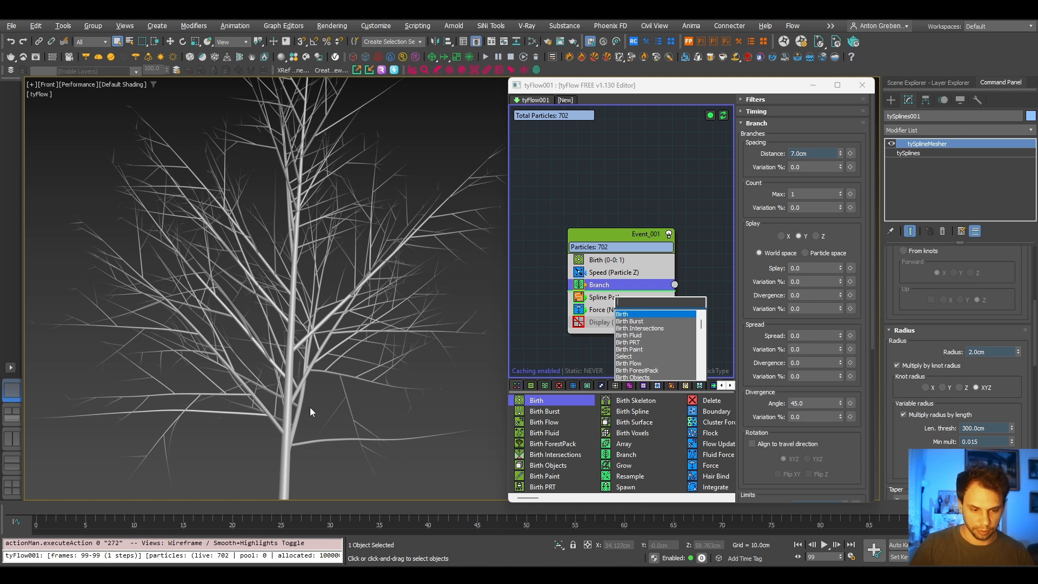
key(Escape)
- Return the timeline to frame 0 and insert a Spawn operator above Branch in Event_001
drag(200, 508, 30, 508)
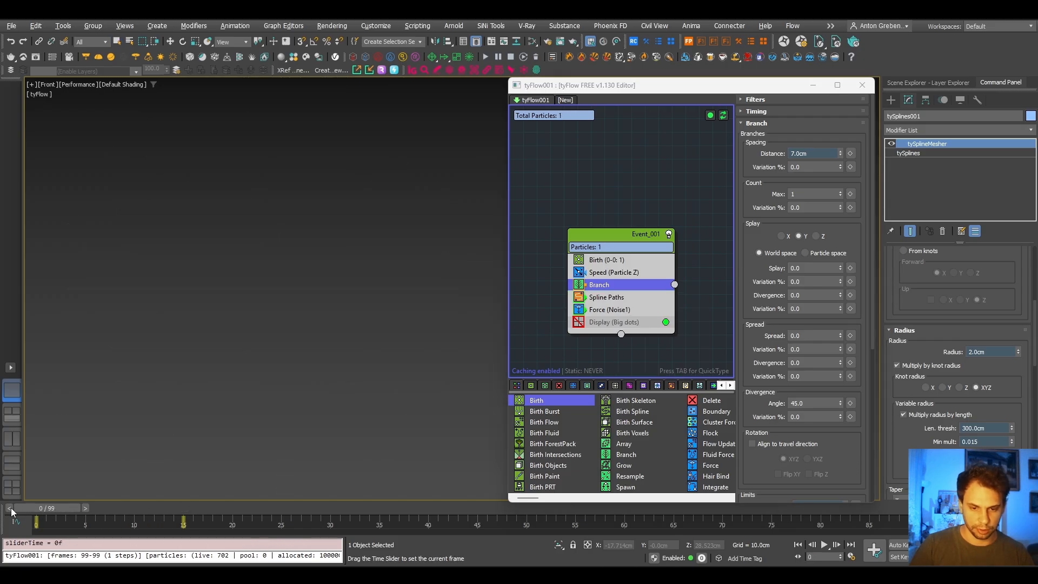
click(614, 283)
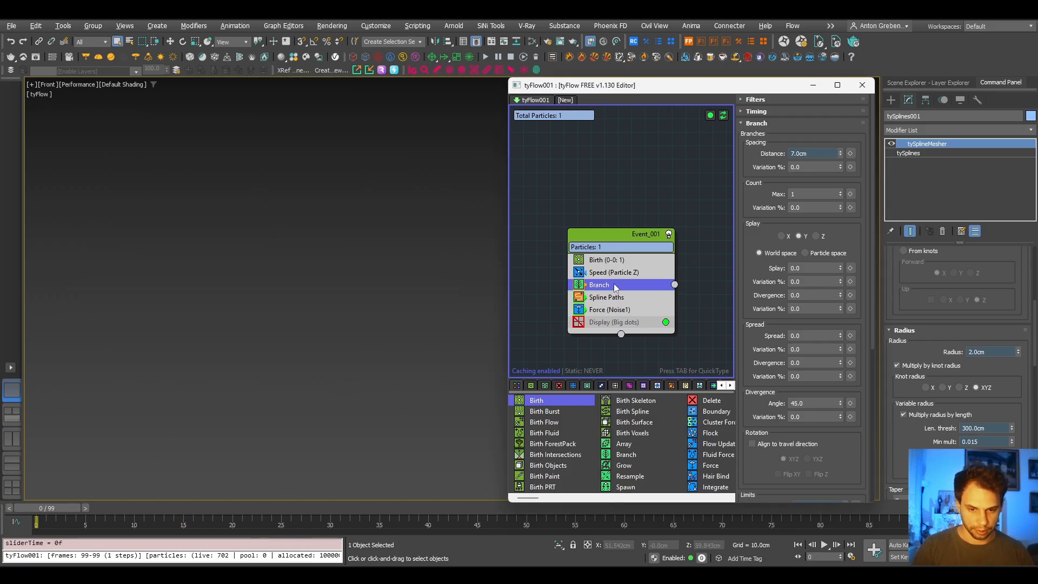
key(Tab)
text(po)
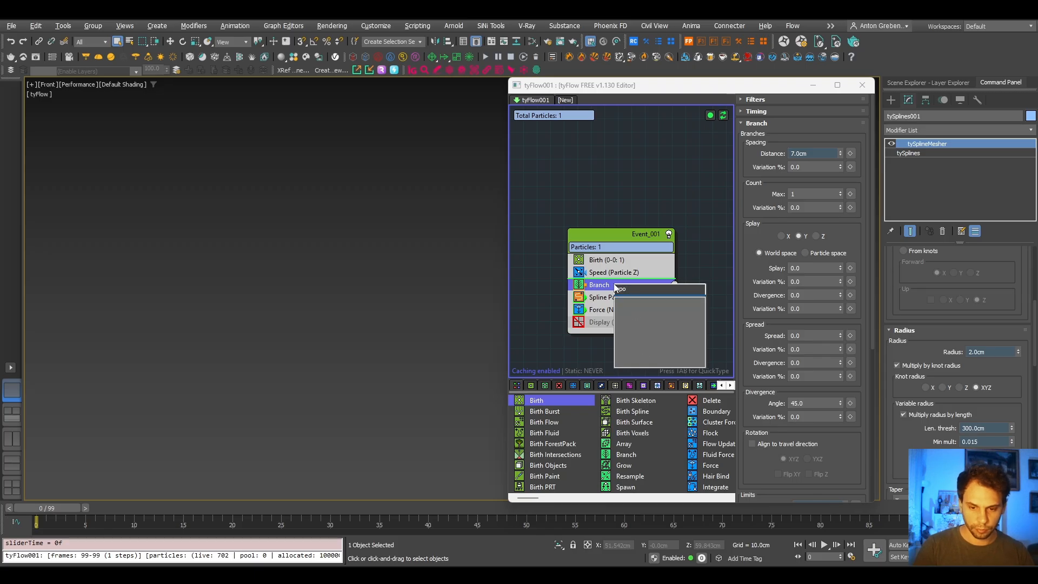
key(BackSpace)
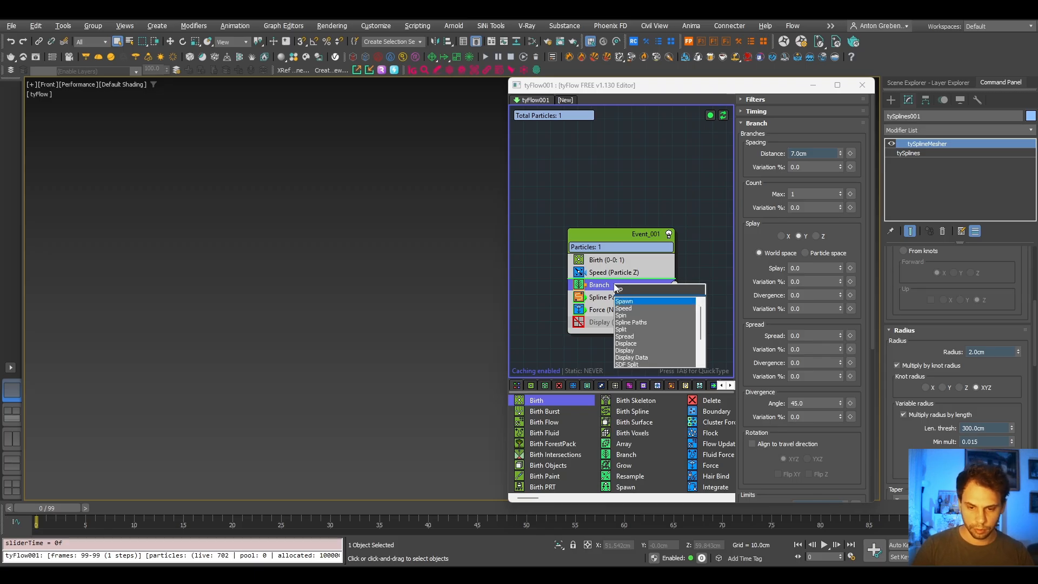
key(Return)
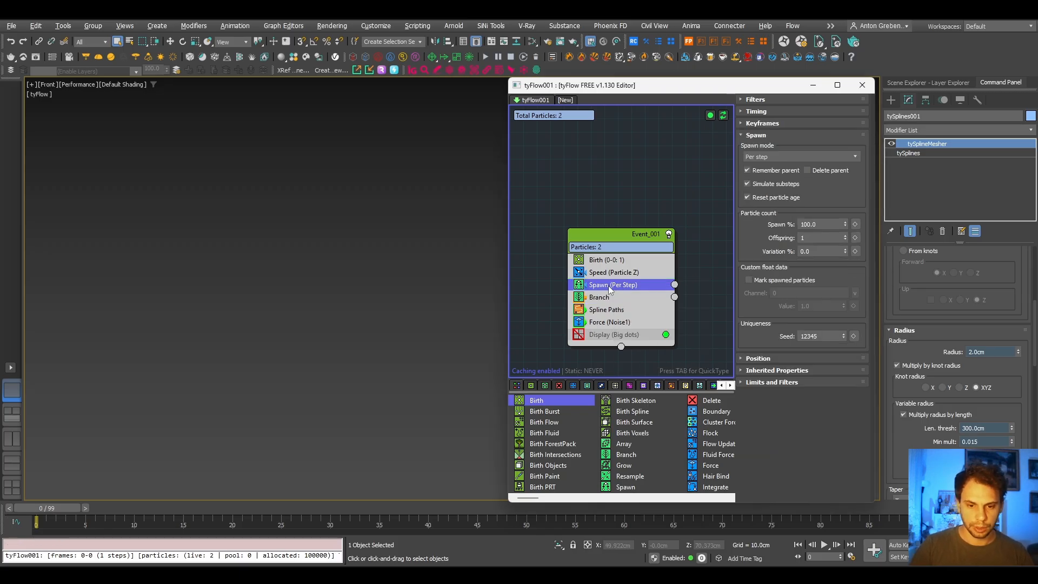
- Set the Spawn operator to spawn by travel distance with a step size of 3 cm
middle_drag(711, 311, 648, 299)
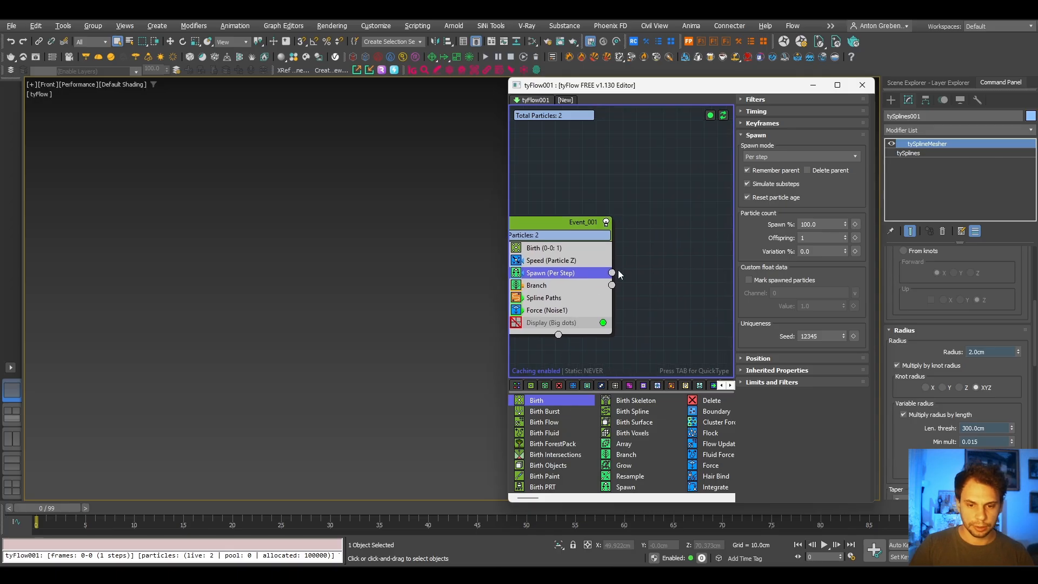
click(785, 153)
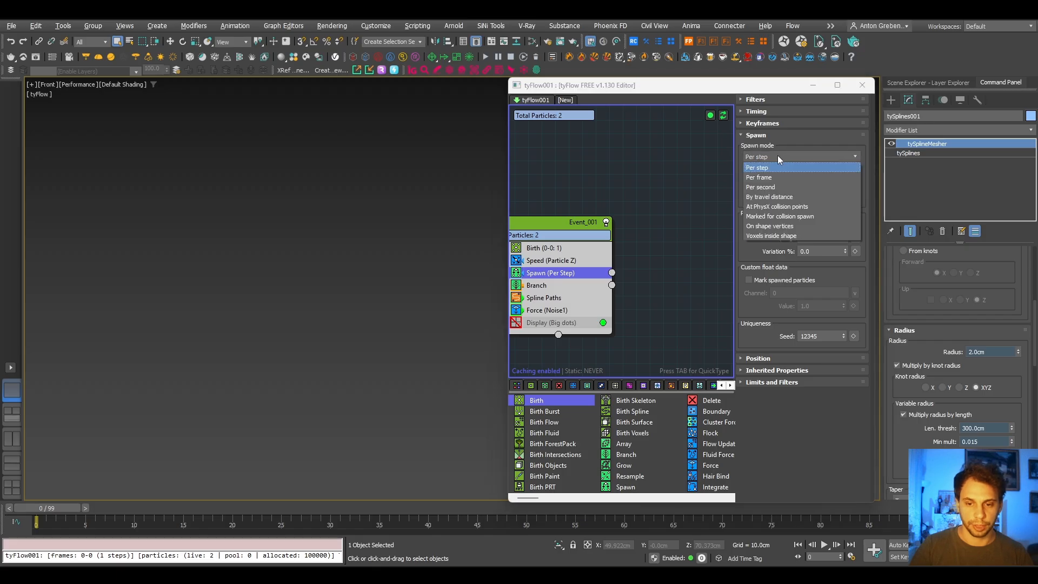
click(774, 198)
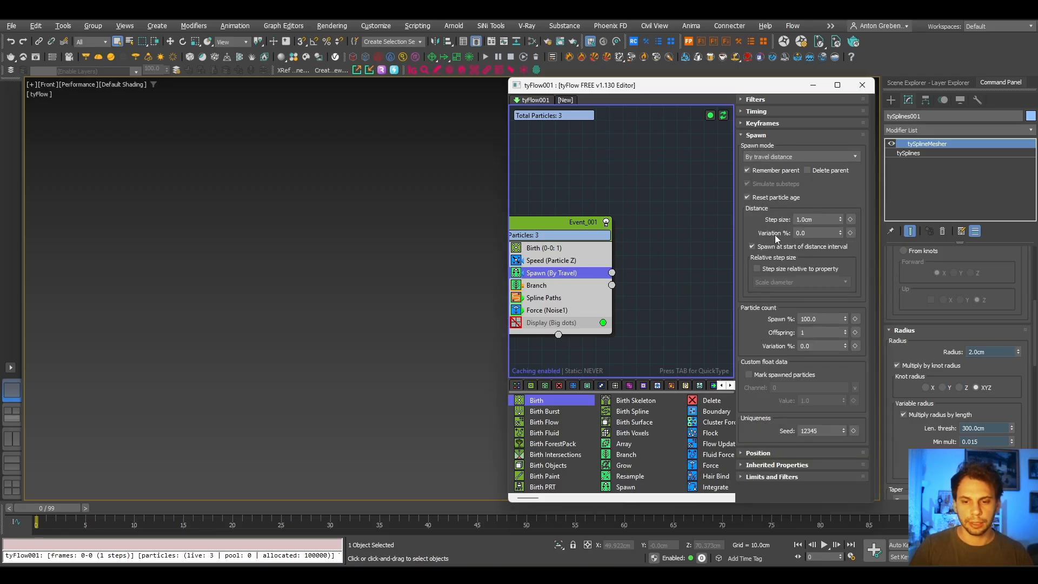
drag(822, 219, 748, 222)
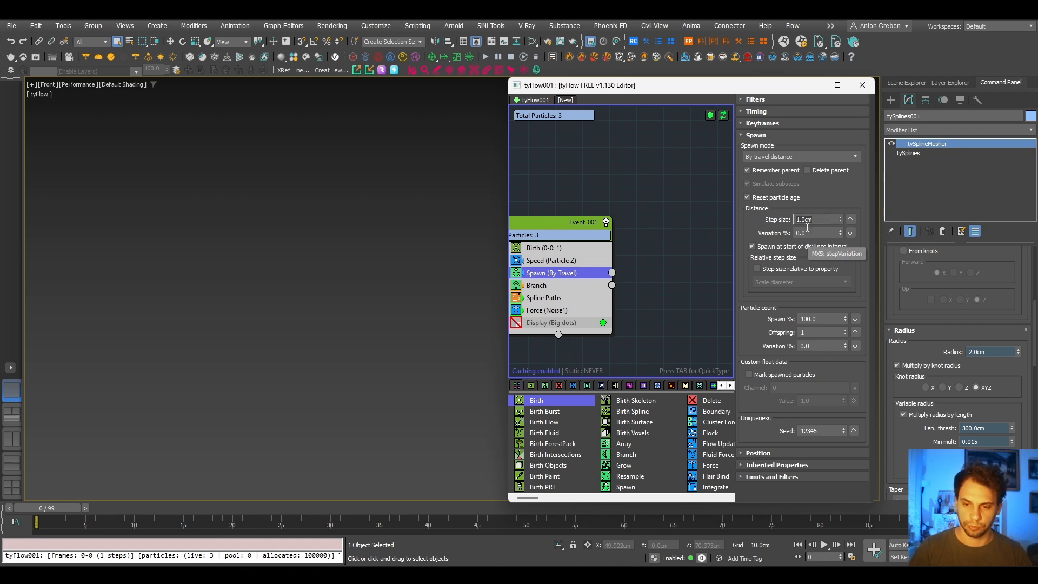
text(3)
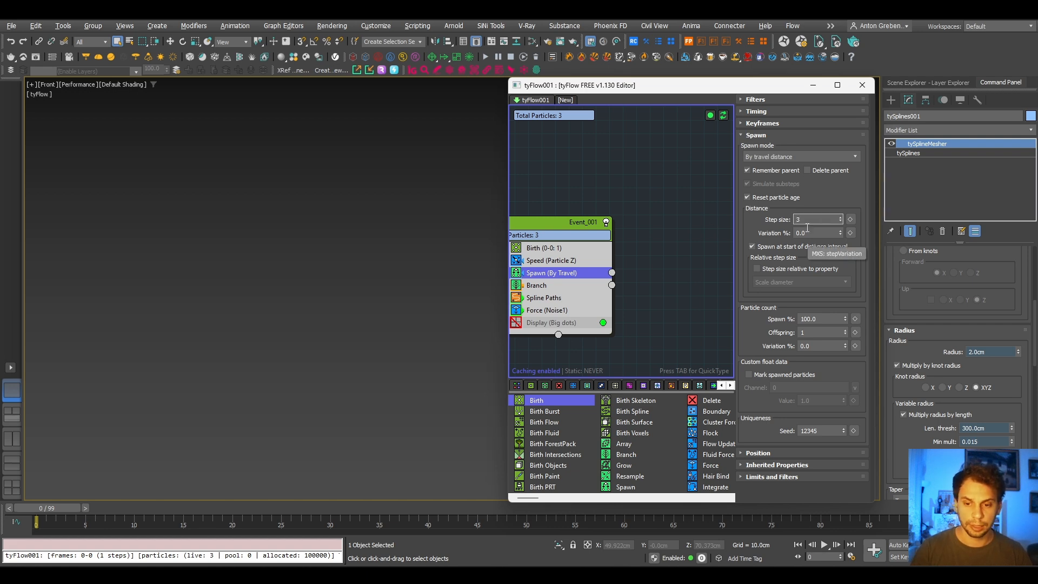
key(Return)
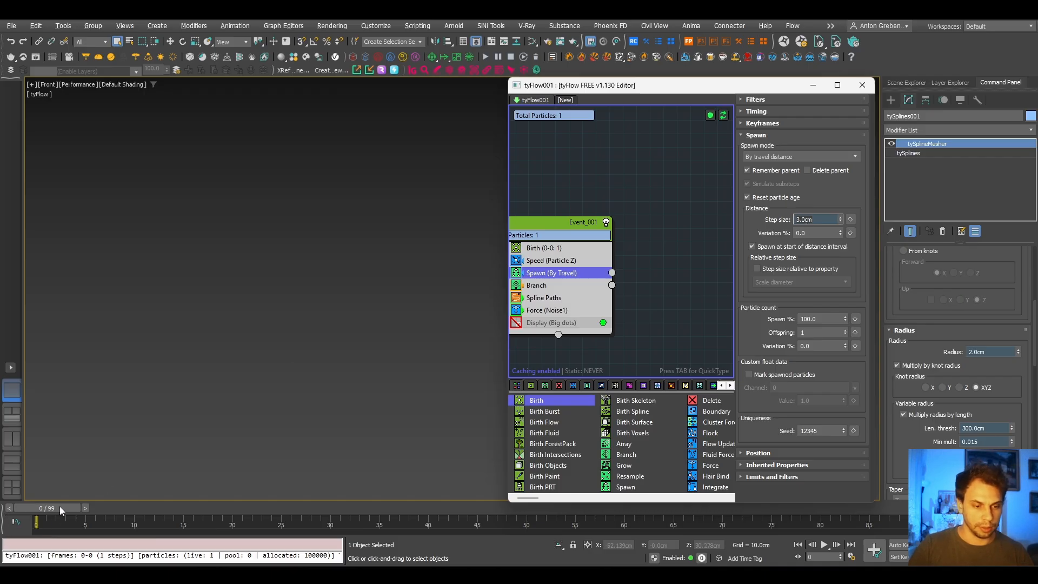
- Enable the big-dots display of Event_001 at frame 48 and send the Spawn output to a new event placed beside it
drag(57, 508, 535, 508)
click(519, 324)
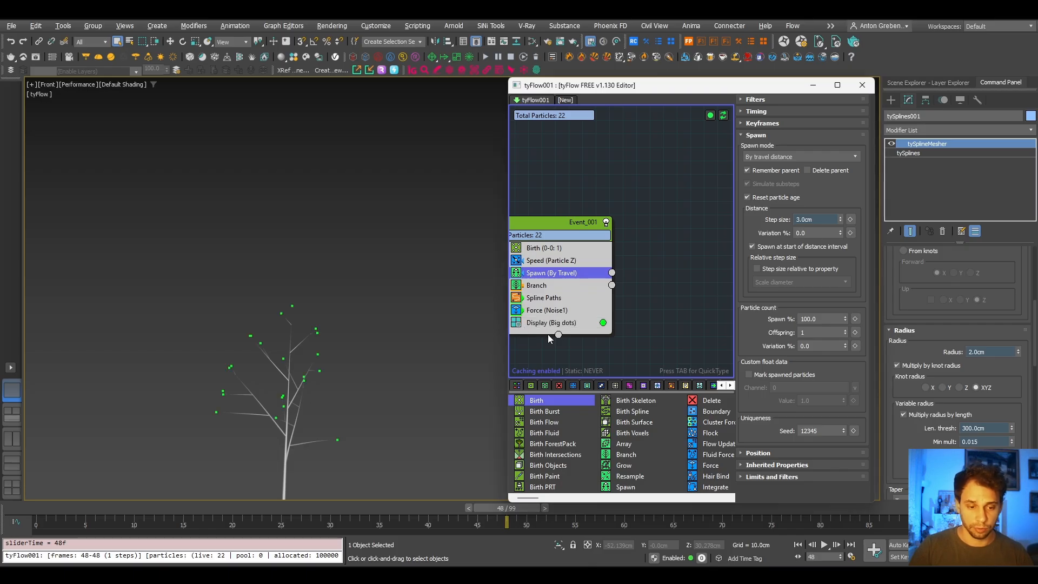
drag(548, 335, 569, 306)
drag(634, 243, 665, 268)
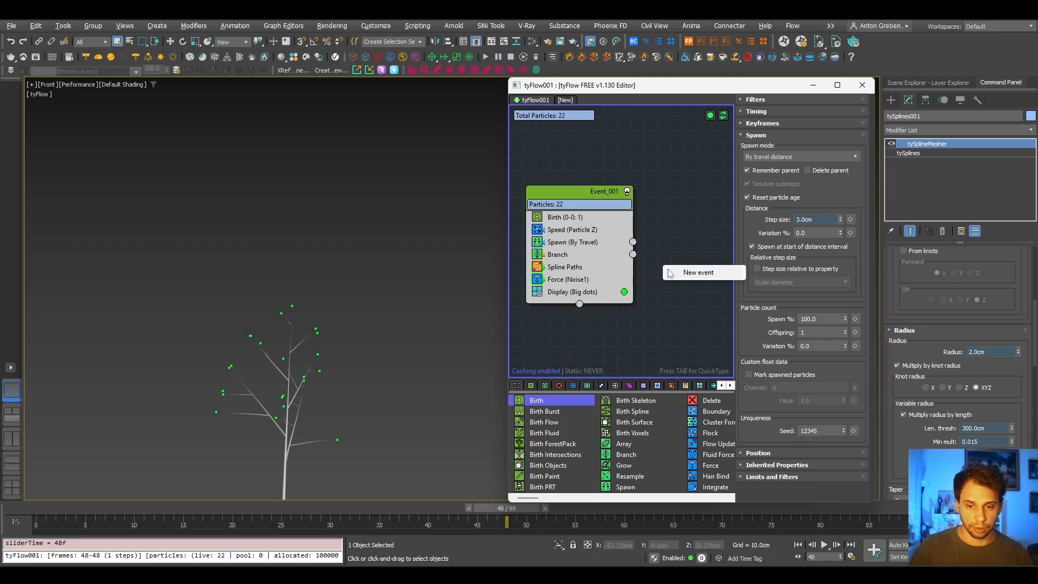
click(699, 272)
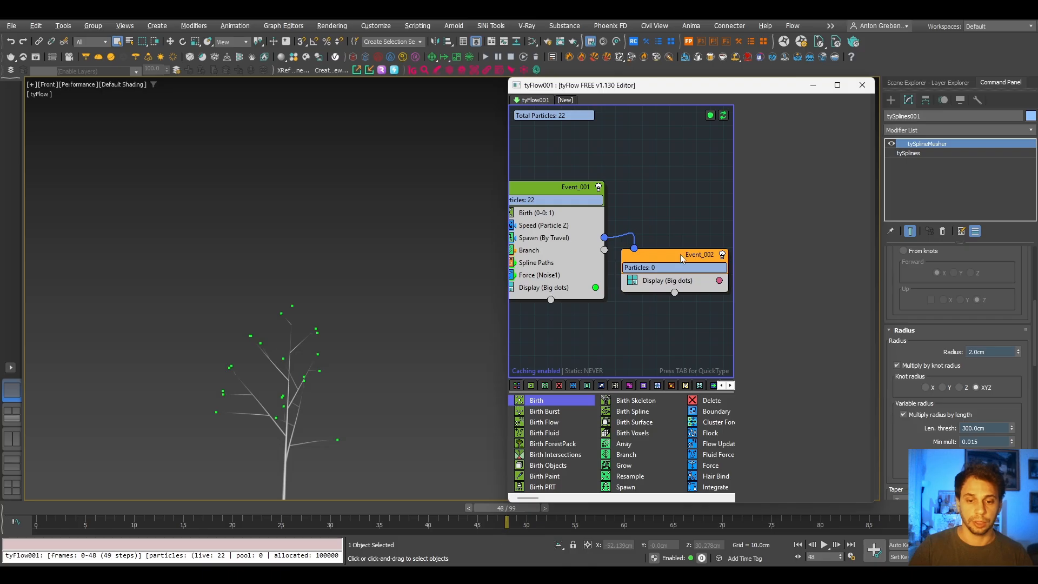
drag(680, 254, 690, 267)
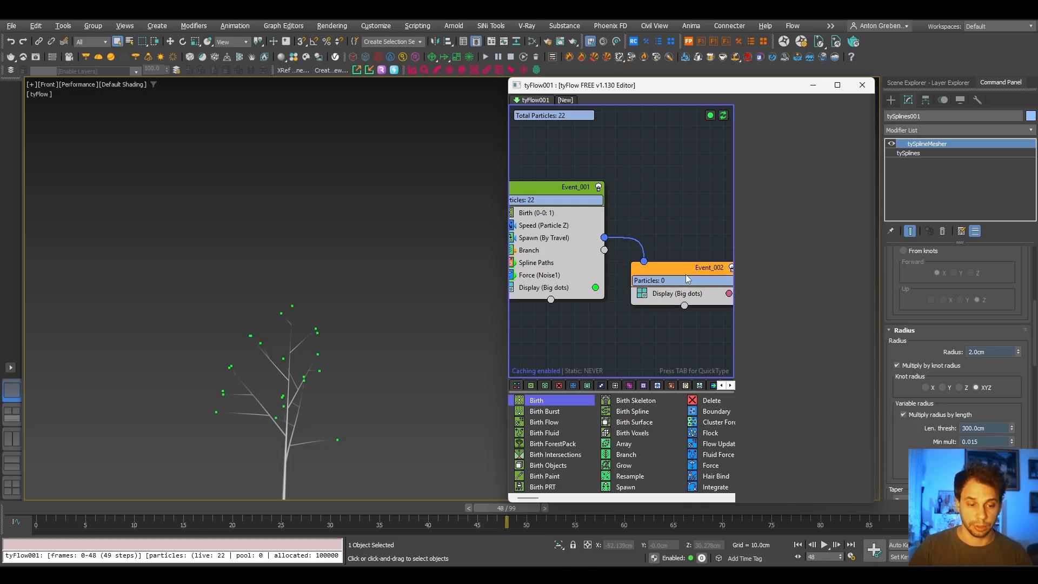
- Turn off the tySplineMesher modifier to show bare splines and advance the timeline to frame 66
click(289, 440)
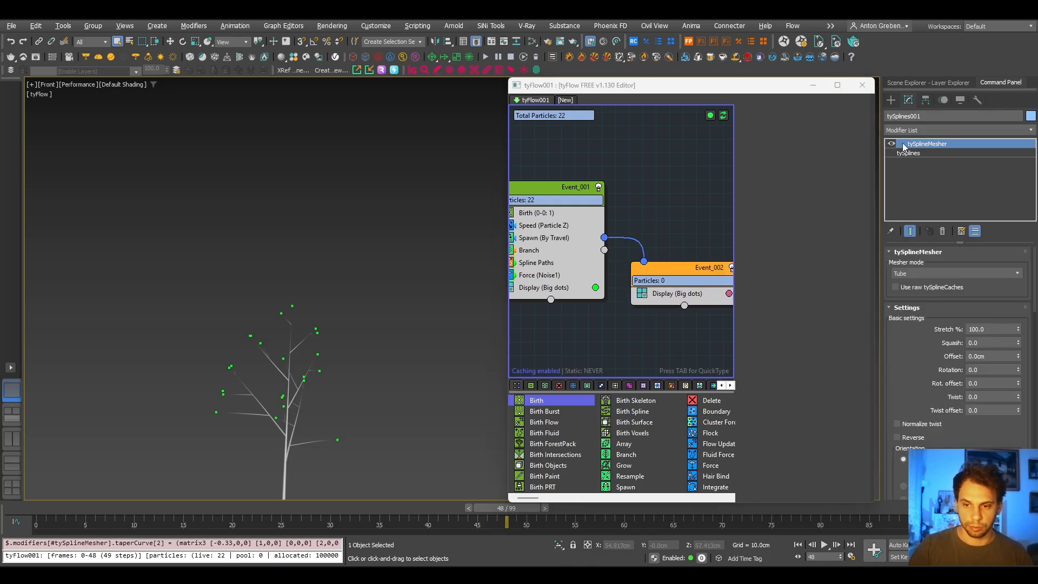
click(891, 144)
mouse_move(311, 431)
middle_down()
mouse_move(314, 393)
mouse_move(271, 363)
mouse_move(304, 419)
middle_up()
drag(508, 514, 683, 513)
- Set the Spawn operator's timing to Continuous and scrub the timeline to frame 64 to check the spawned particles
click(543, 238)
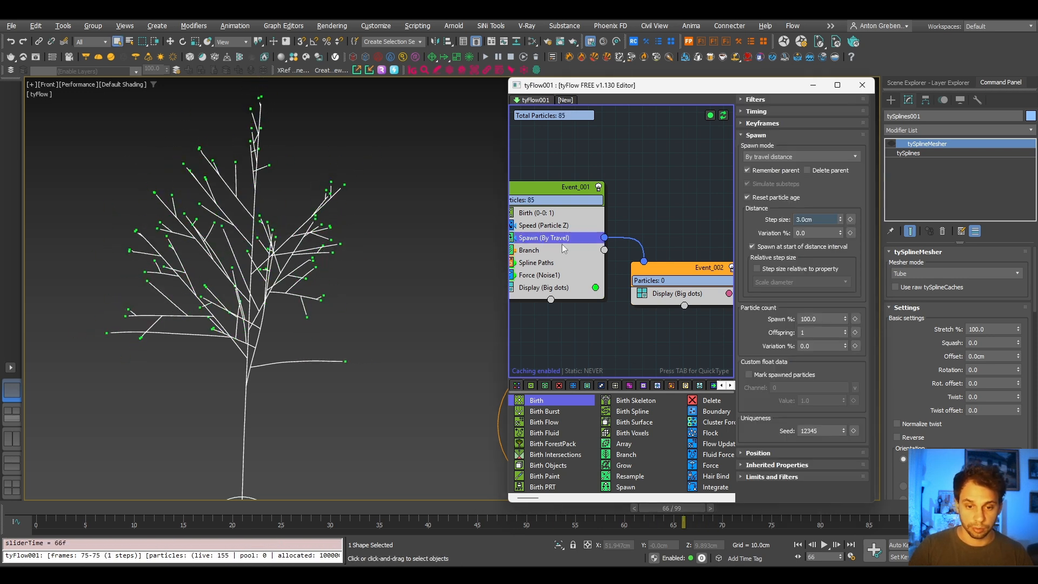
middle_drag(563, 248, 589, 252)
click(772, 112)
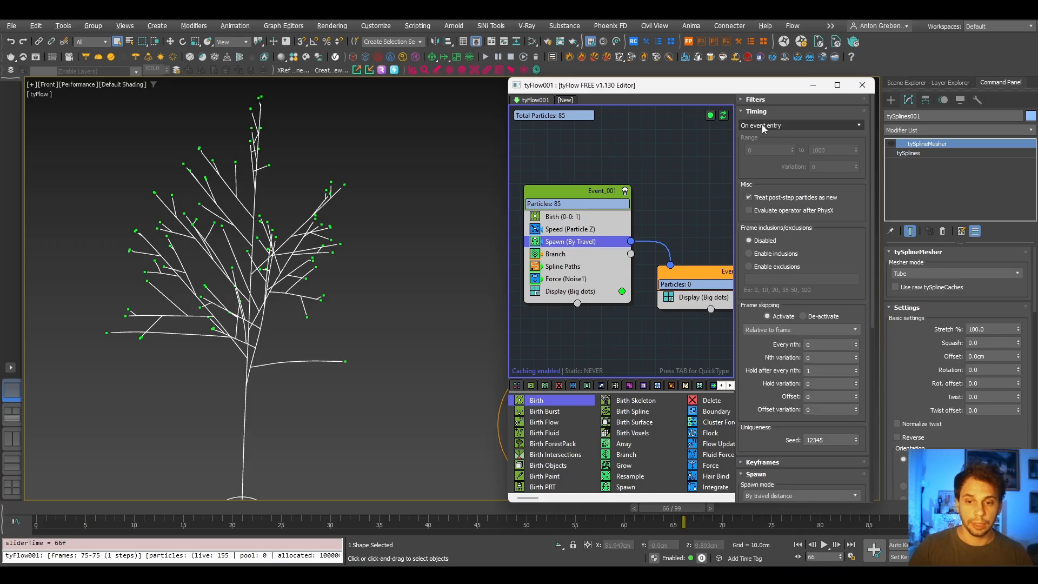
click(762, 126)
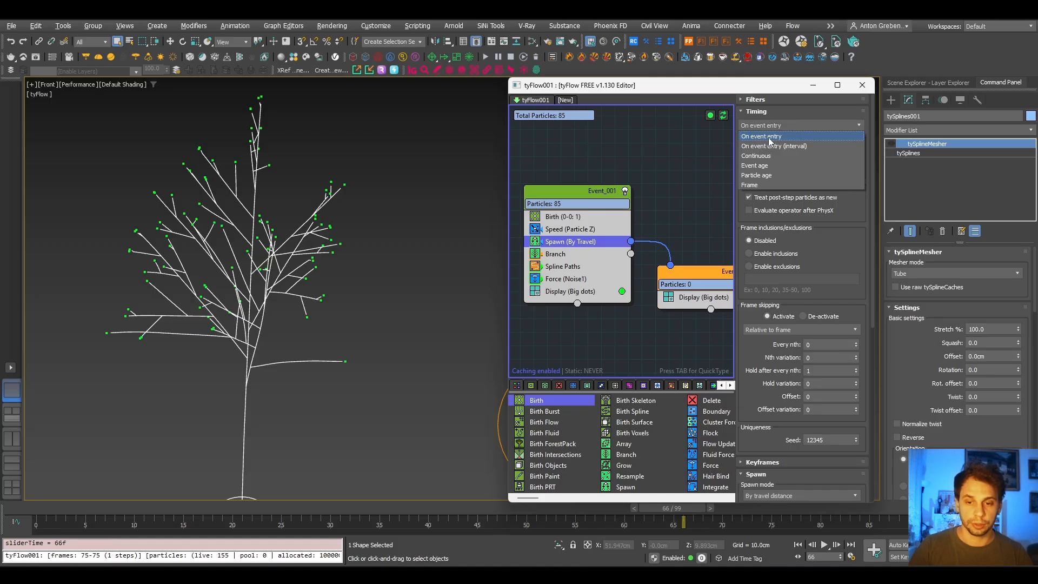
click(755, 156)
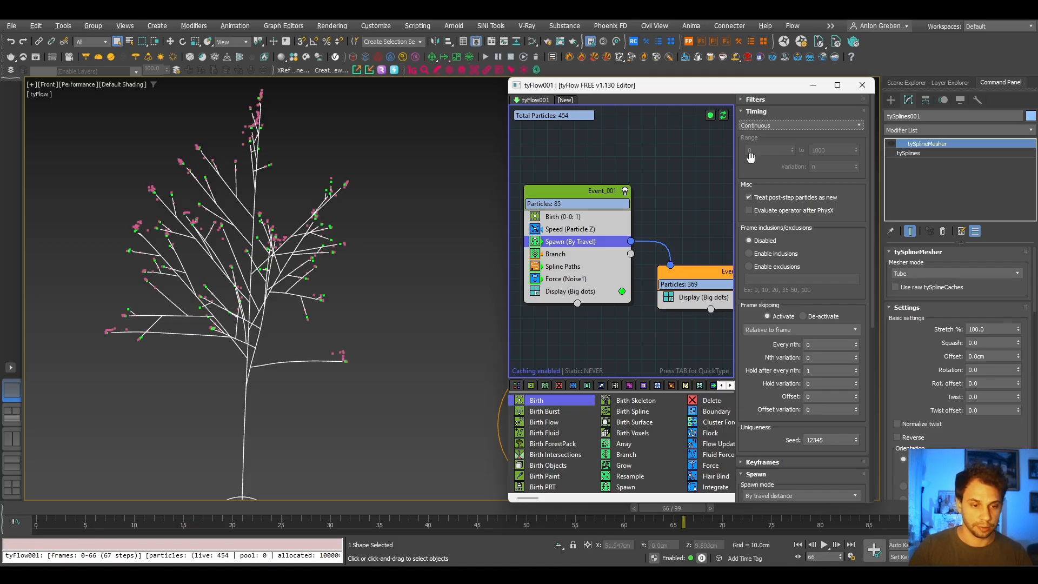
drag(342, 514, 669, 506)
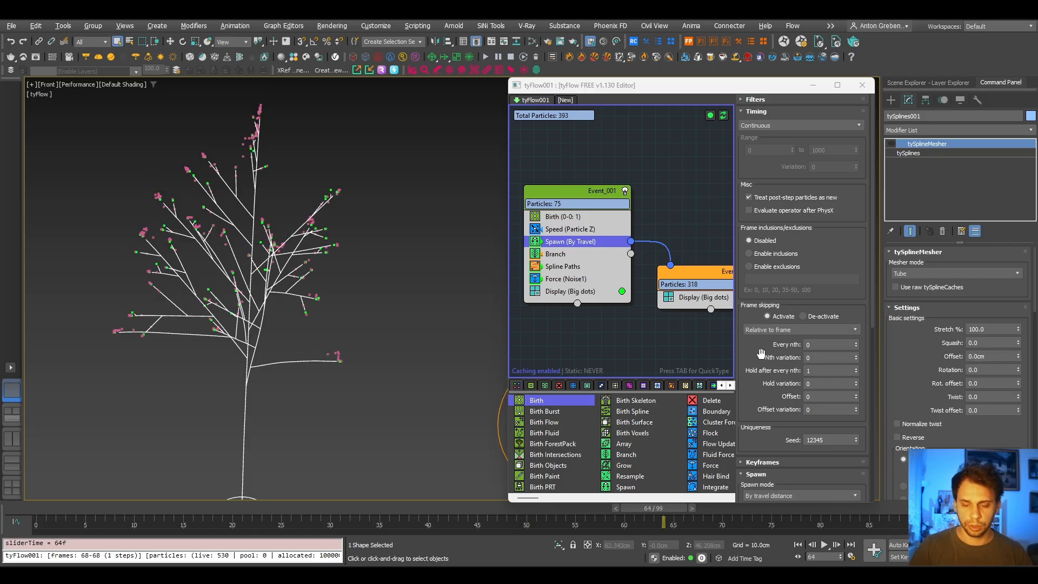
- Set the Spawn operator's inherited velocity to 0% in its inherited properties
scroll(755, 360, down, 5)
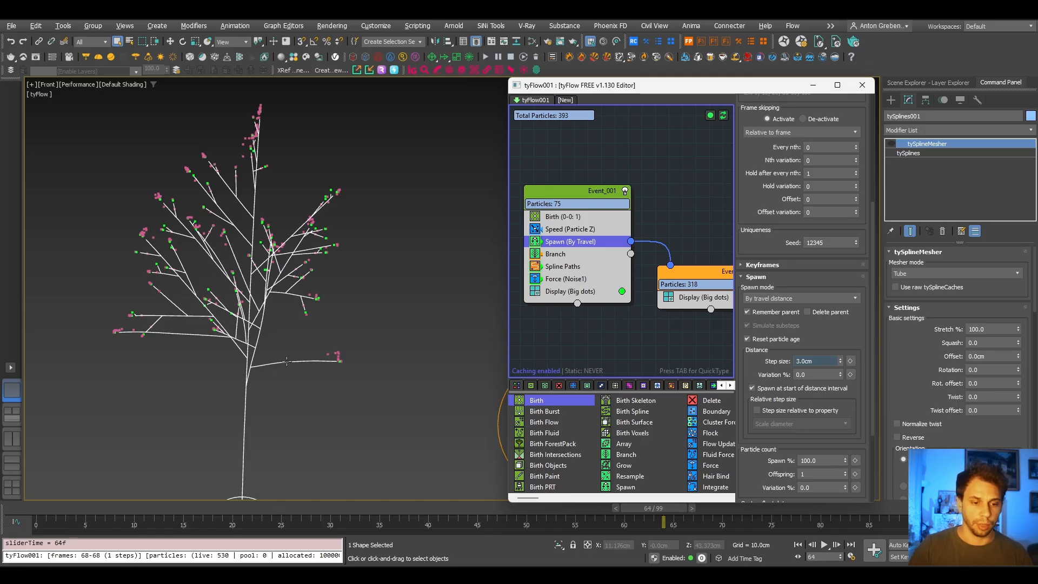
drag(749, 373, 749, 363)
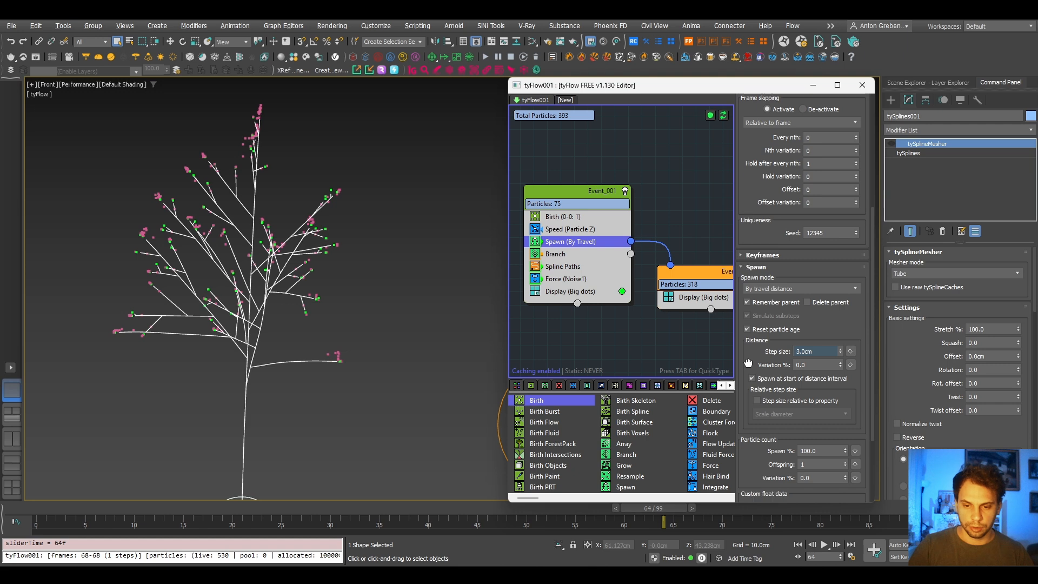
scroll(749, 363, down, 3)
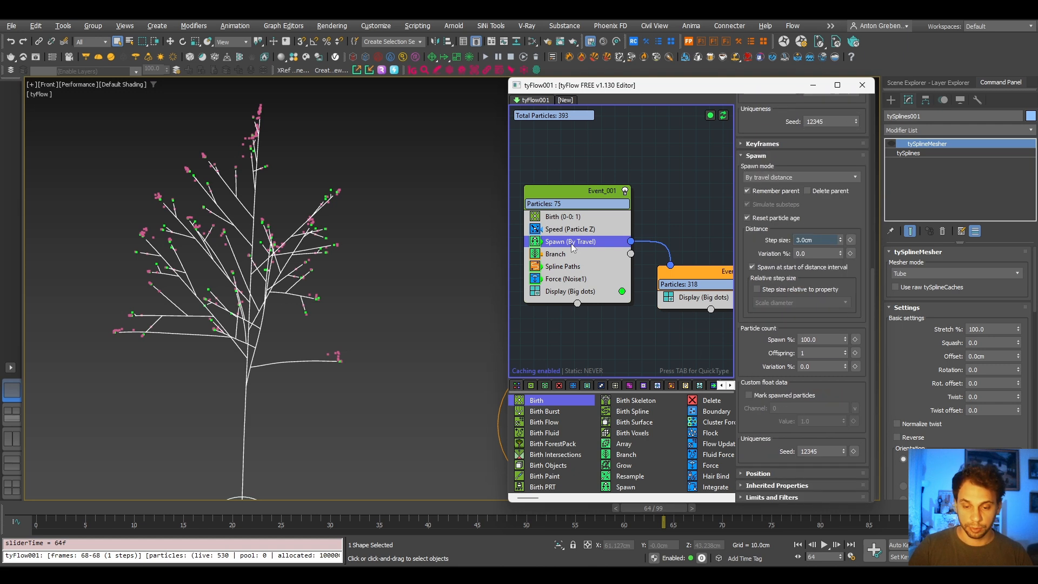
click(750, 474)
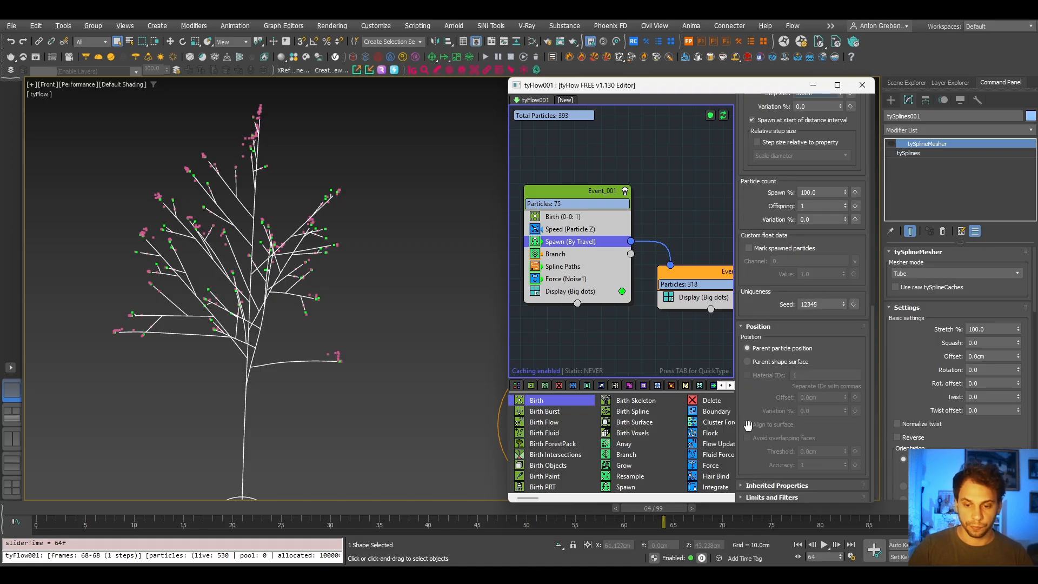
click(764, 327)
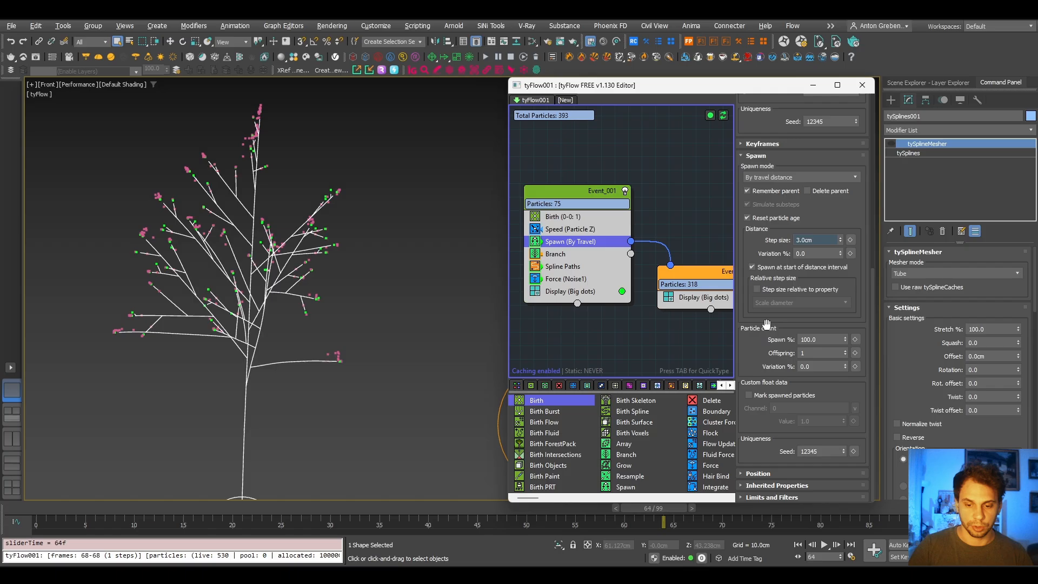
click(756, 486)
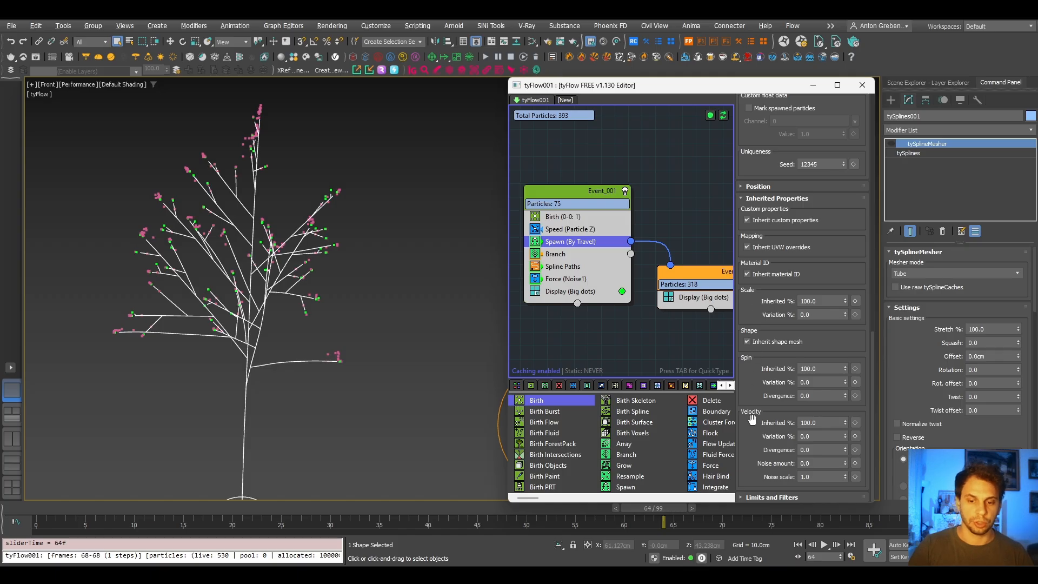
double_click(826, 422)
text(0)
key(Return)
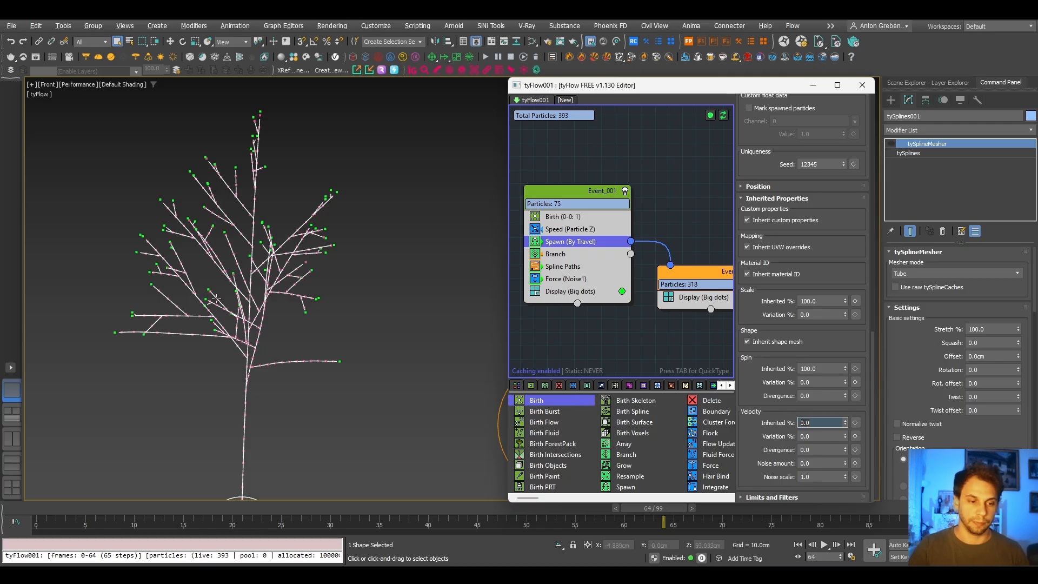
- Inspect the spawned particles along the branches up close and change Event_002's display color to red
scroll(107, 323, up, 5)
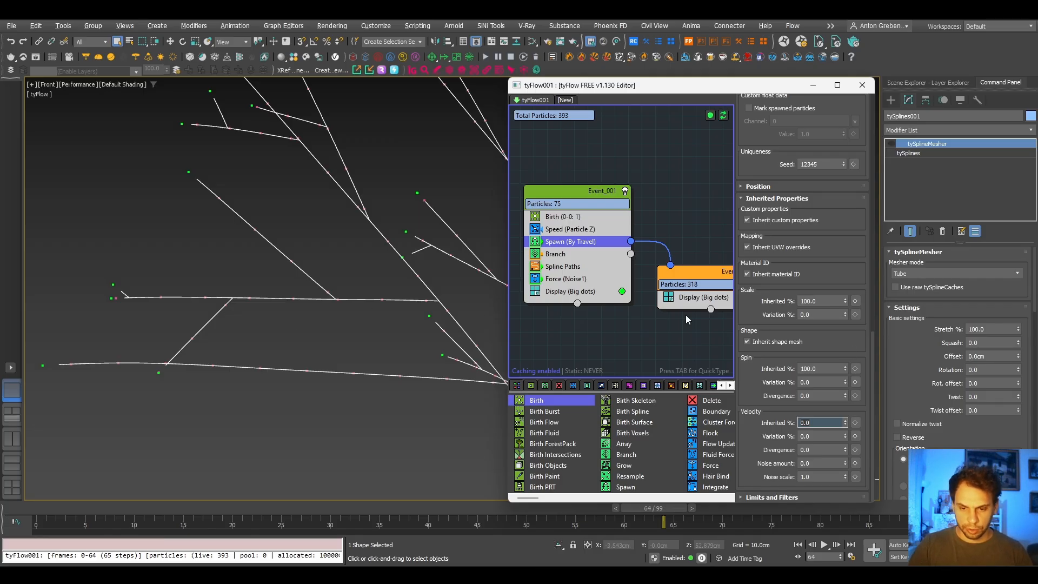
middle_drag(756, 308, 700, 293)
click(700, 283)
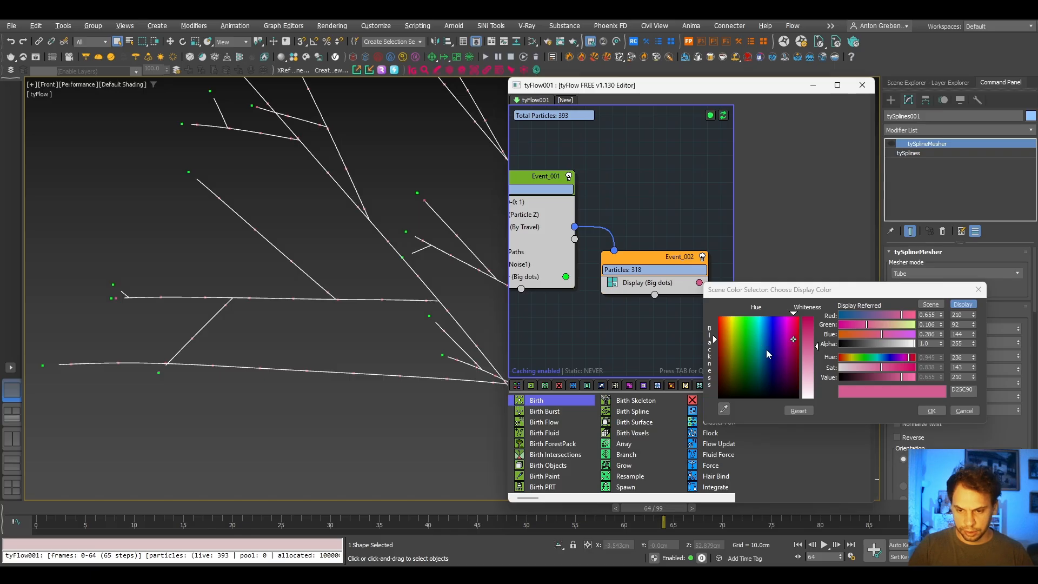
drag(777, 334, 791, 316)
click(794, 339)
click(933, 411)
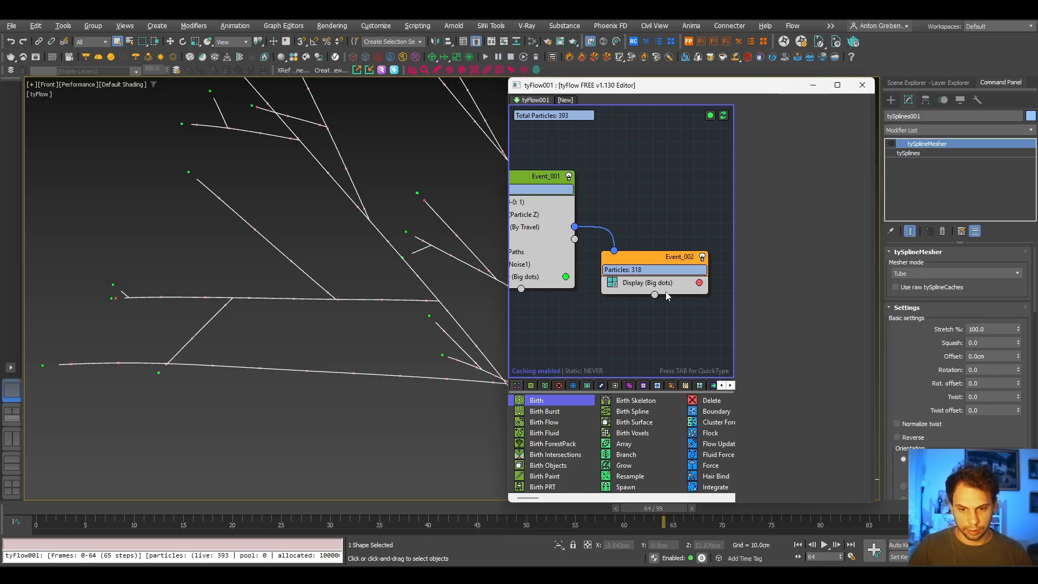
- Set Event_002's display mode to Large dots, clear the scene selection and compare the branch particles with the leaf reference diagram
click(669, 284)
click(780, 123)
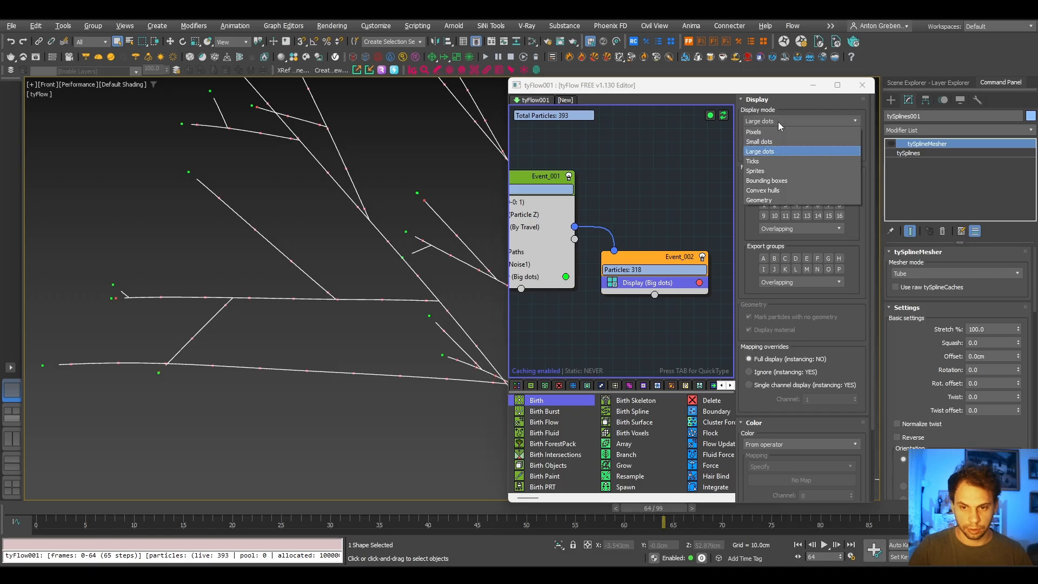
click(767, 152)
click(301, 336)
scroll(234, 359, down, 6)
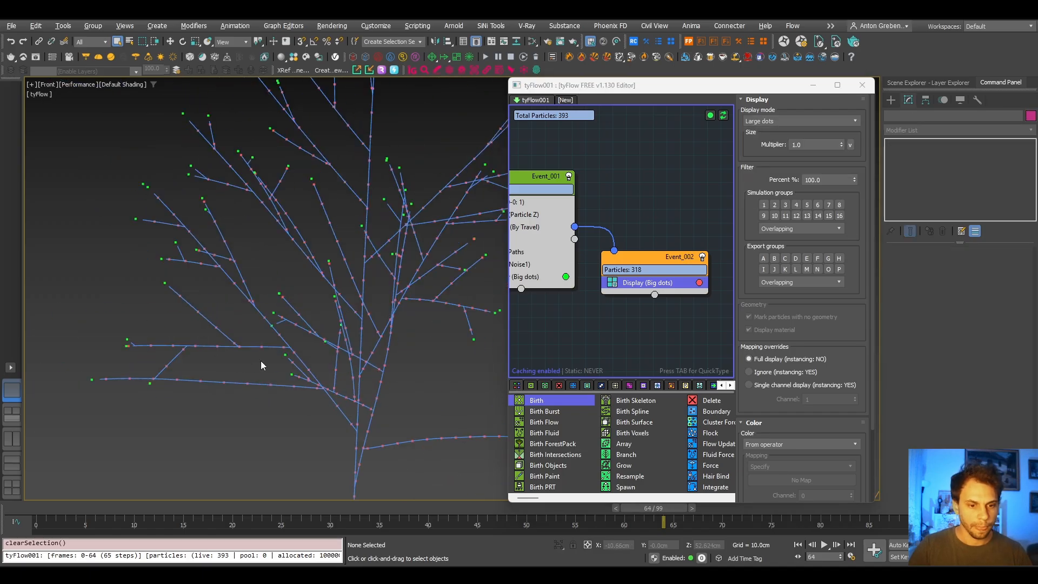
middle_drag(313, 363, 297, 263)
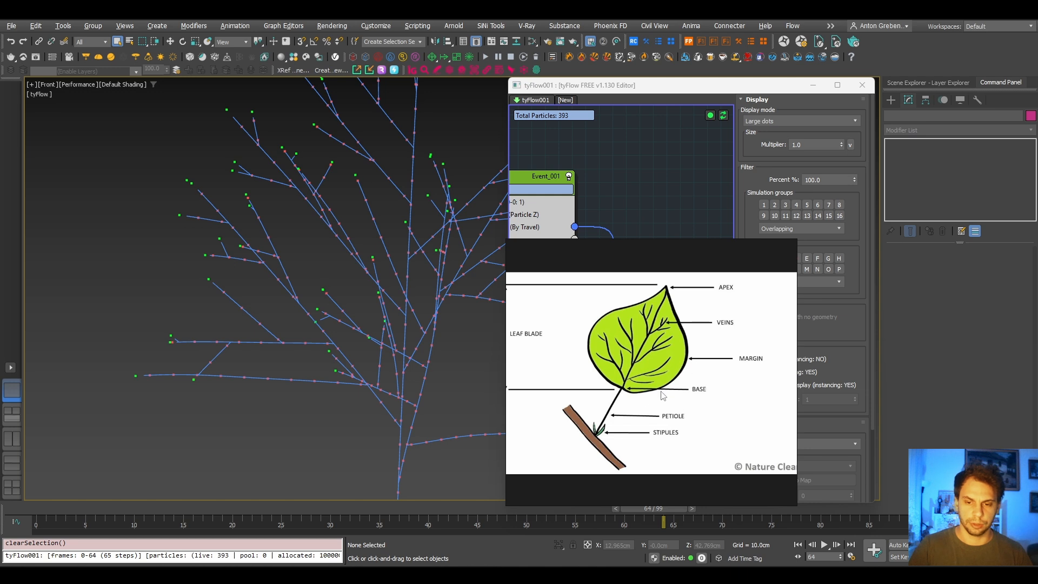
click(789, 248)
middle_drag(327, 388, 309, 384)
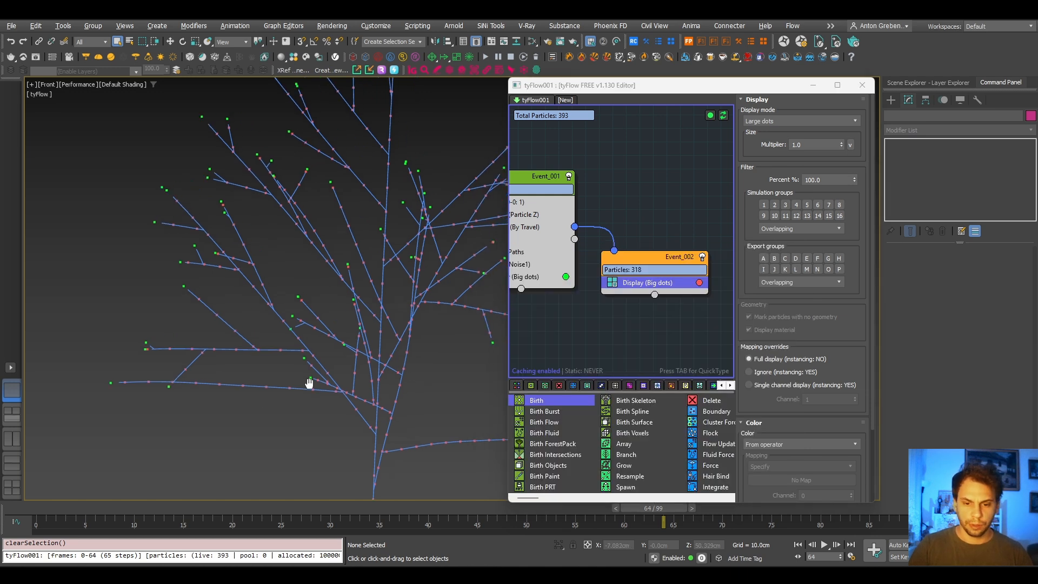
scroll(255, 275, up, 2)
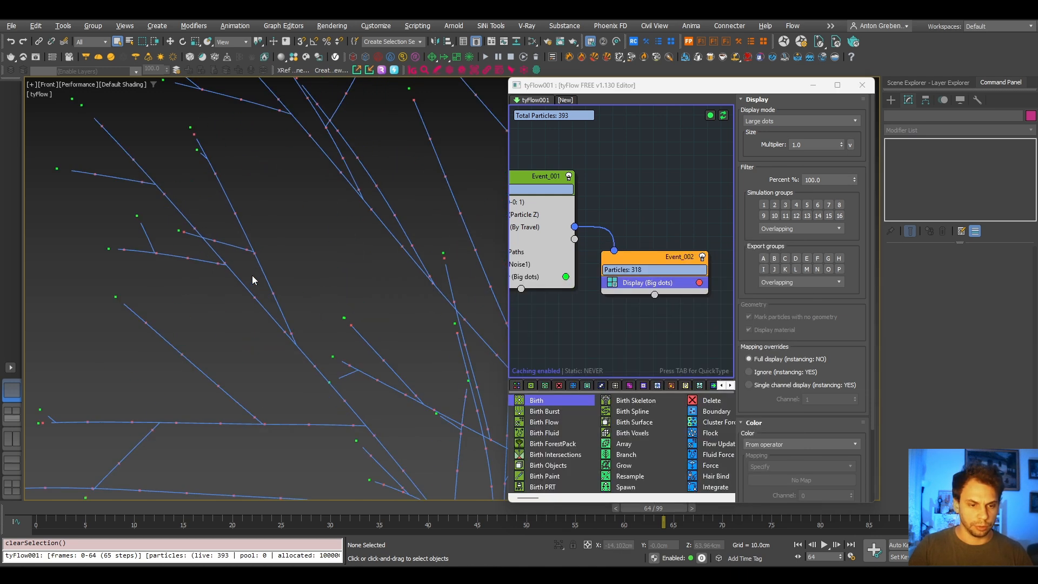
- Reduce the Spawn operator's travel distance step size, trying 2 cm and settling on 1 cm
middle_drag(540, 271, 573, 219)
click(574, 204)
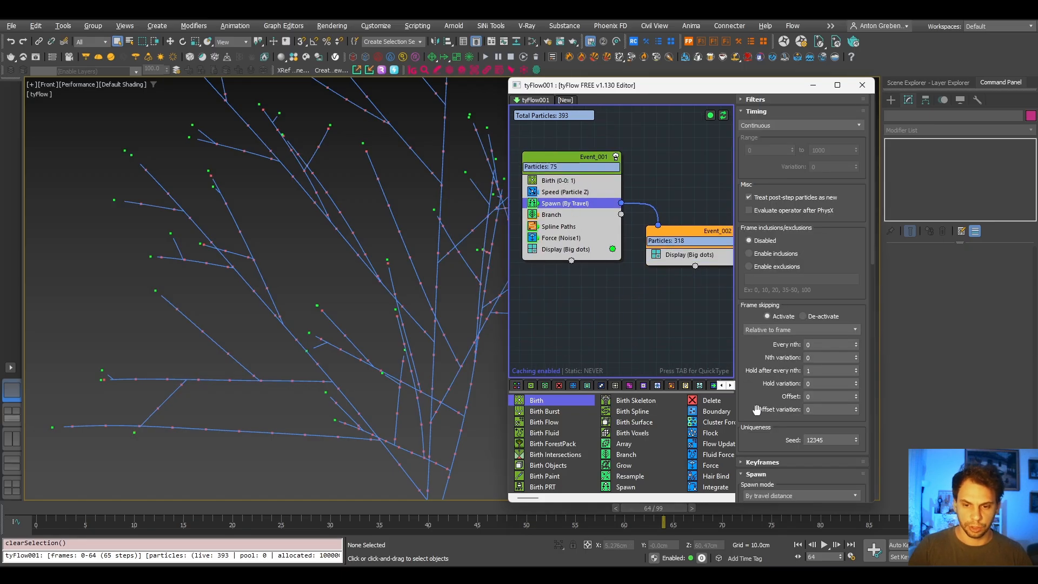
click(757, 111)
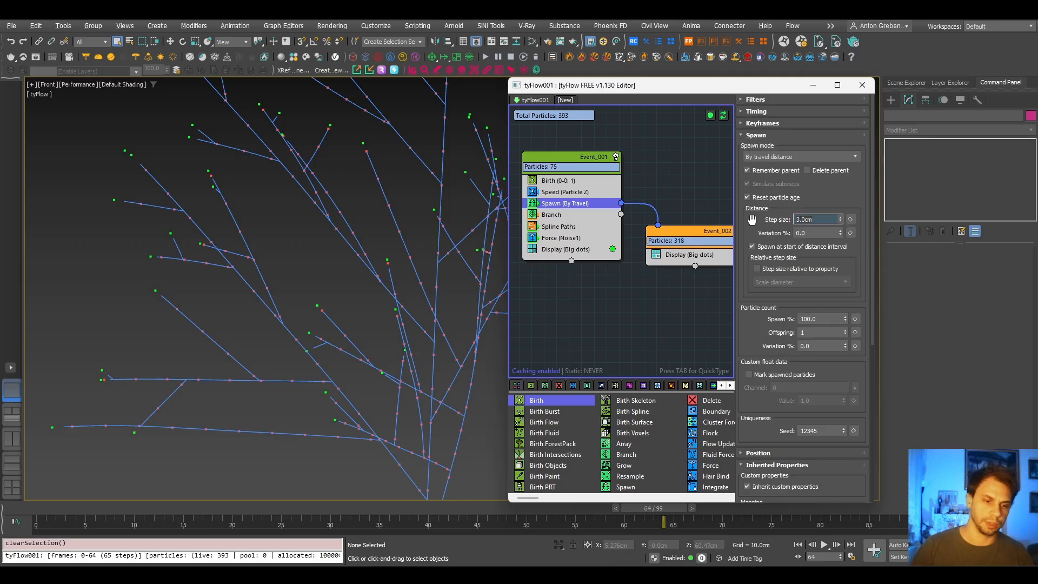
text(2)
key(Return)
text(1)
key(Return)
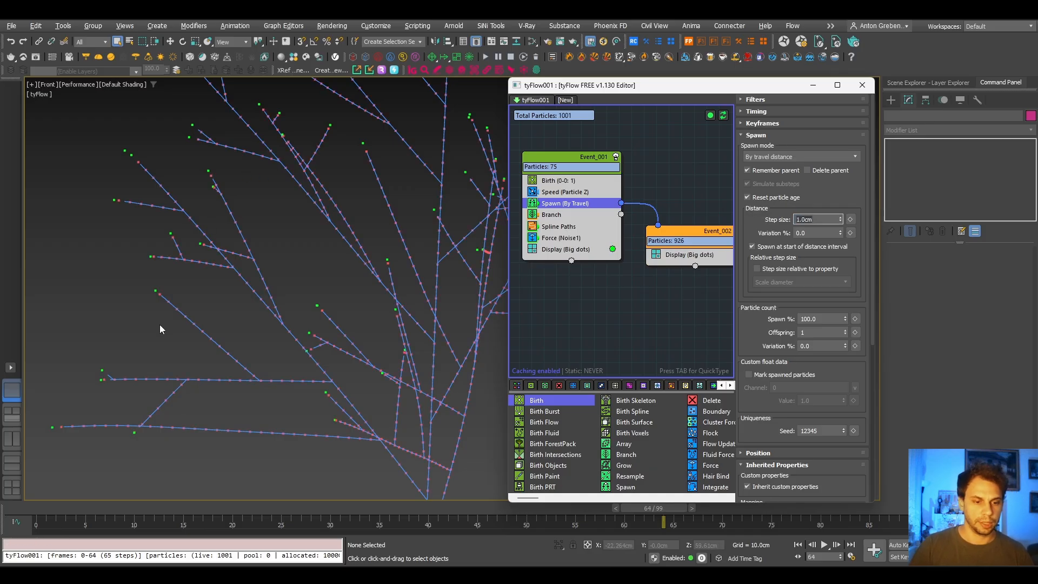
- Examine the particle distribution over the whole tree and compare it with the reference photo of a leafy tree
scroll(240, 332, down, 8)
scroll(303, 346, up, 2)
middle_drag(306, 382, 305, 349)
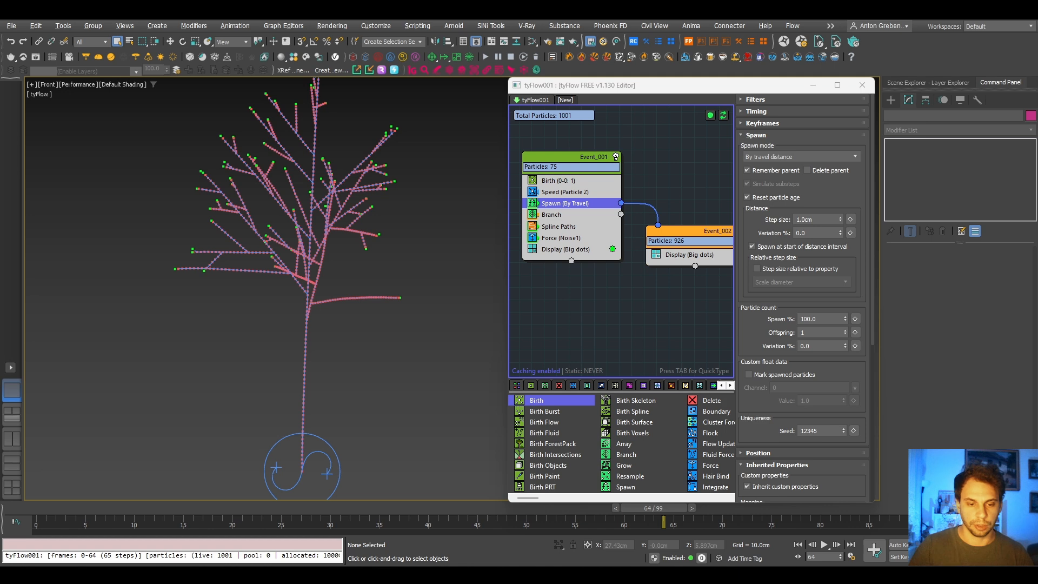
key(alt+Tab)
scroll(620, 423, down, 8)
middle_drag(622, 424, 754, 339)
scroll(633, 378, up, 8)
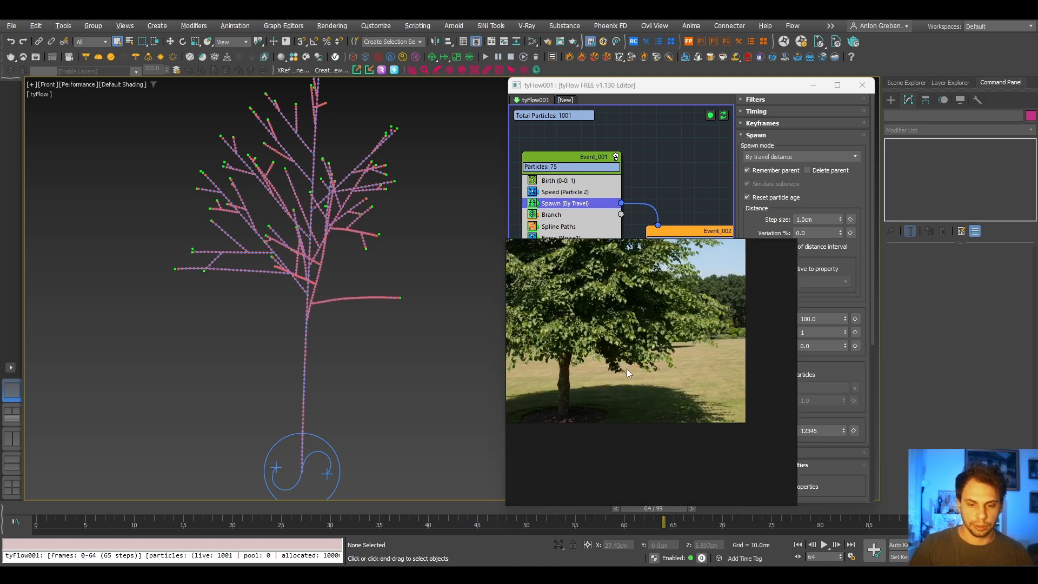
scroll(562, 409, up, 3)
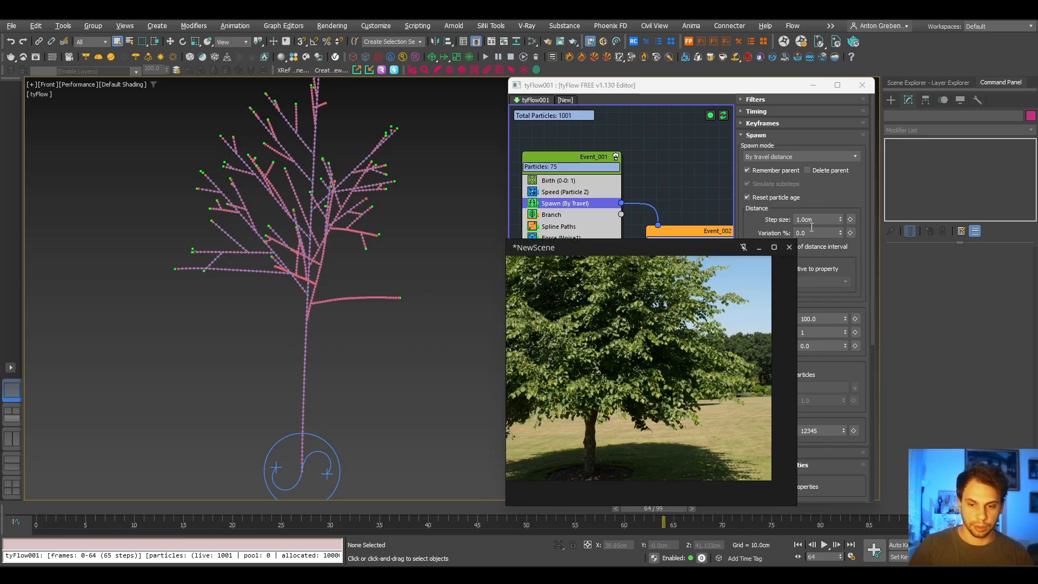
click(755, 250)
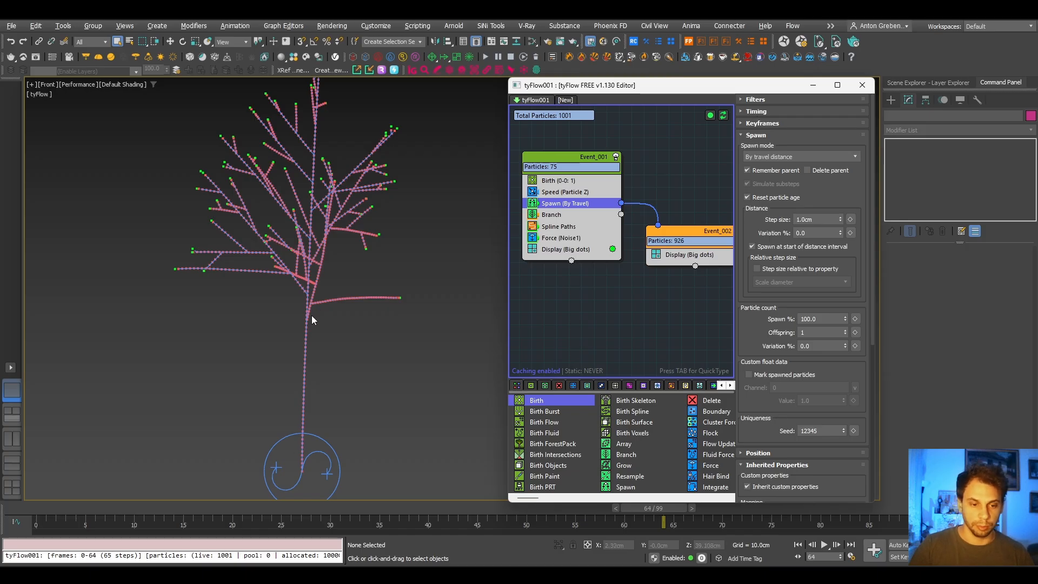
- Scrub the timeline to frame 30 and switch the Spawn operator's timing to Frame with a range start of 30
mouse_move(327, 511)
mouse_down()
mouse_move(393, 514)
mouse_move(331, 516)
mouse_up()
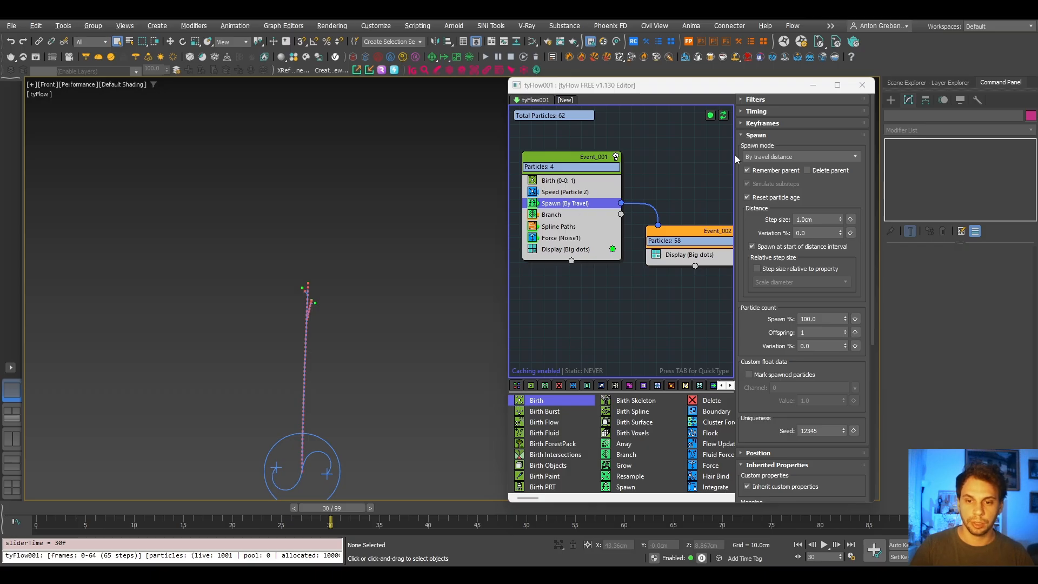
click(757, 112)
click(773, 125)
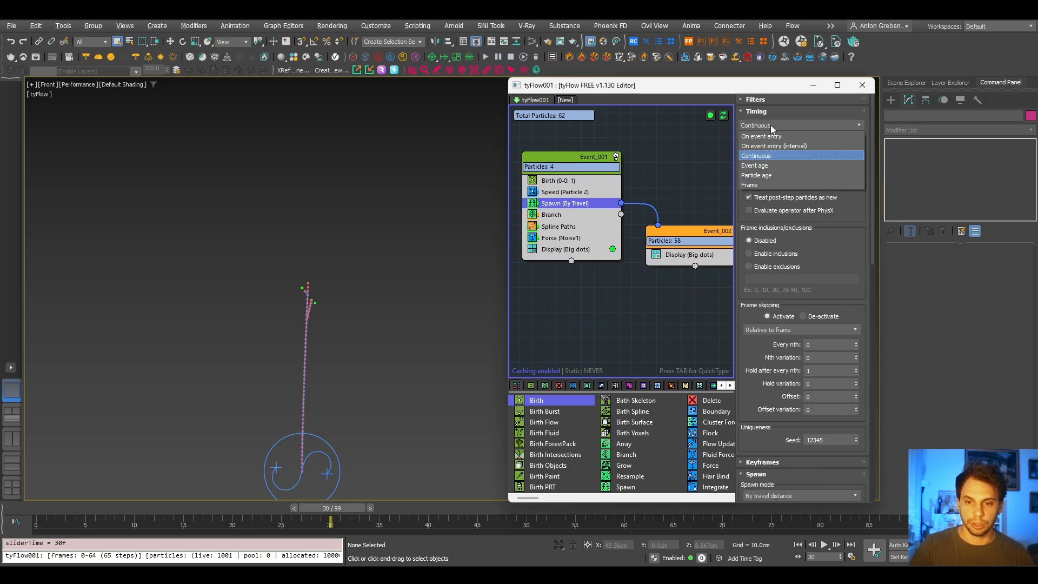
click(756, 185)
double_click(761, 153)
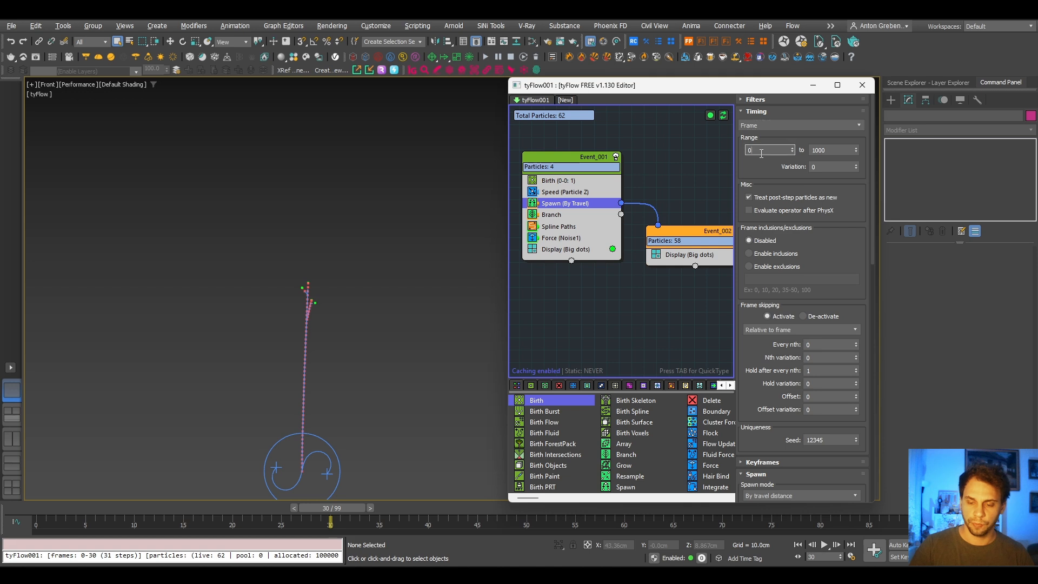
text(30)
key(Return)
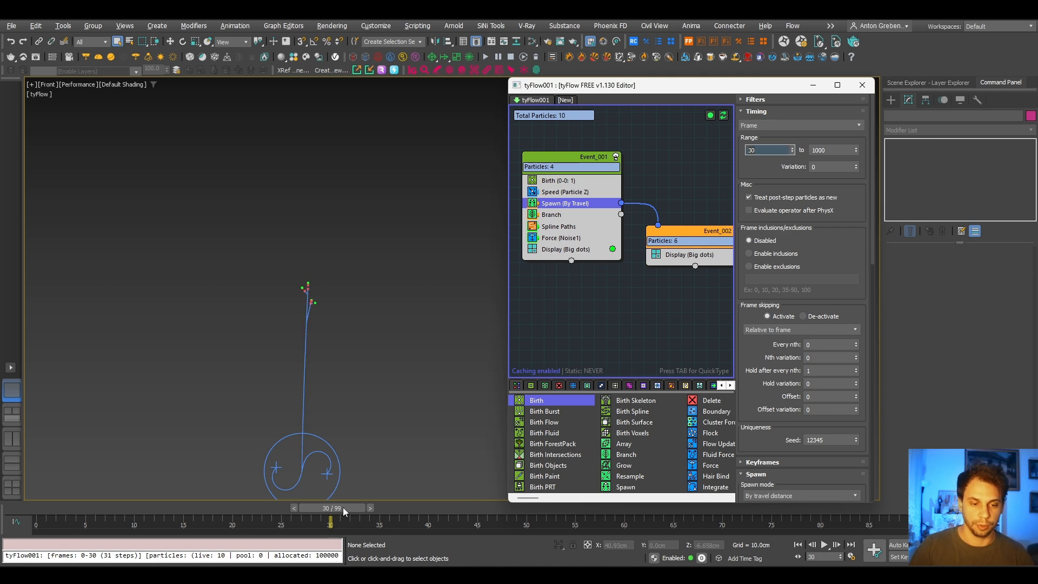
- Go to frame 99 and raise the Spawn operator's range start to 50 and finally to 70, checking the tree
drag(343, 507, 914, 527)
scroll(336, 352, up, 2)
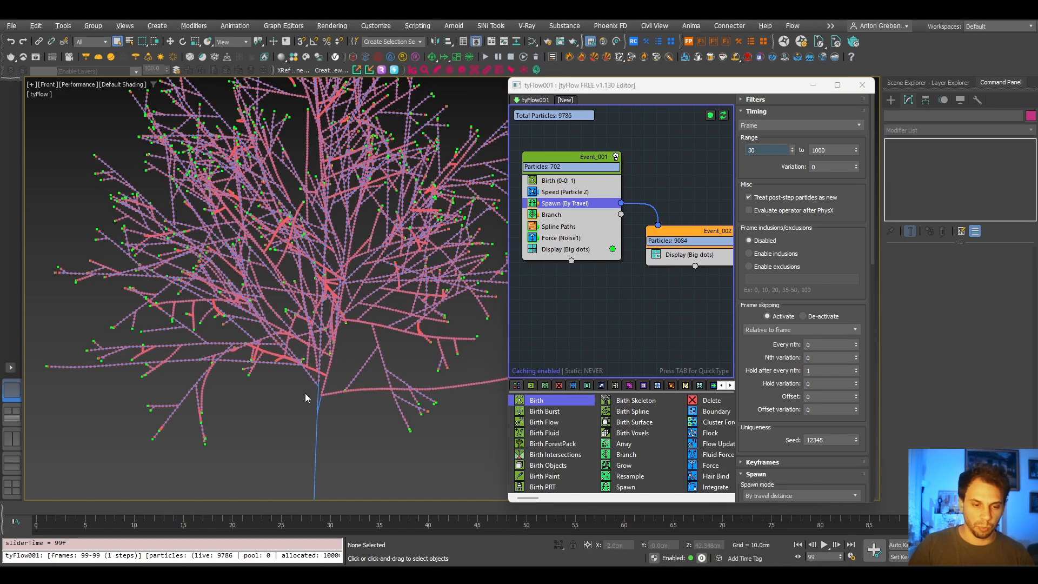
drag(763, 151, 675, 152)
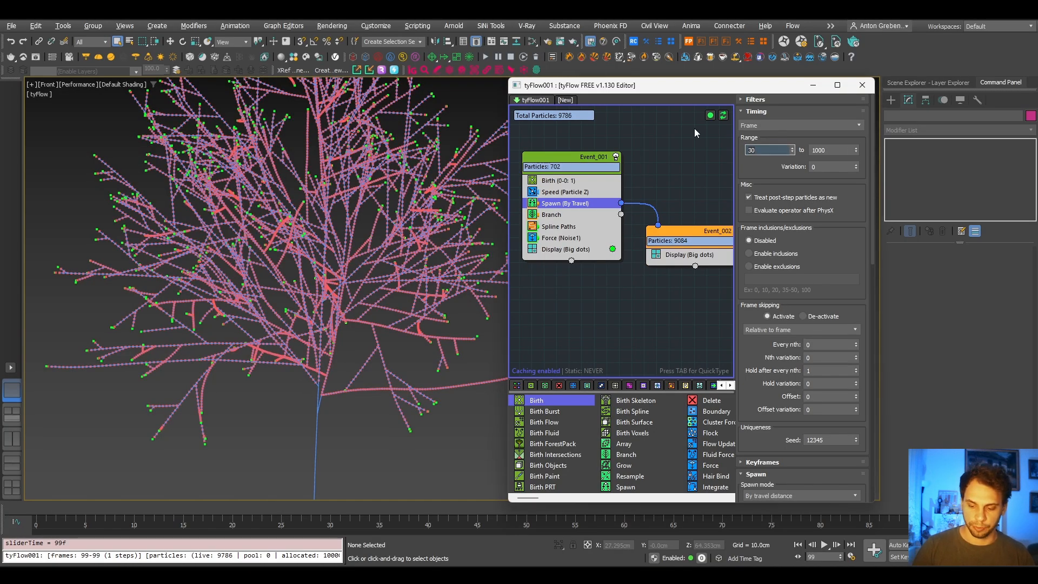
text(50)
key(Return)
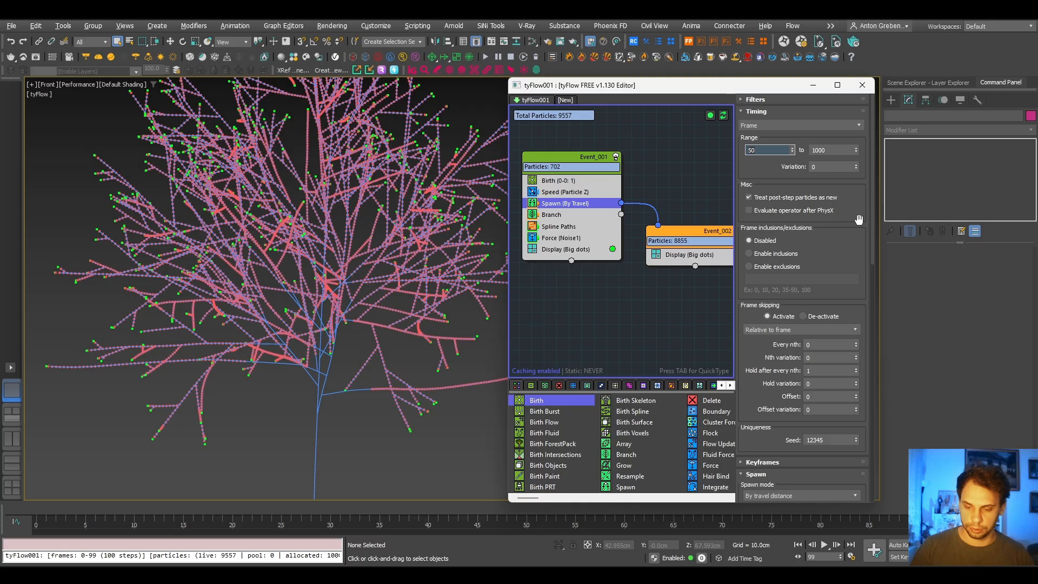
text(70)
key(Return)
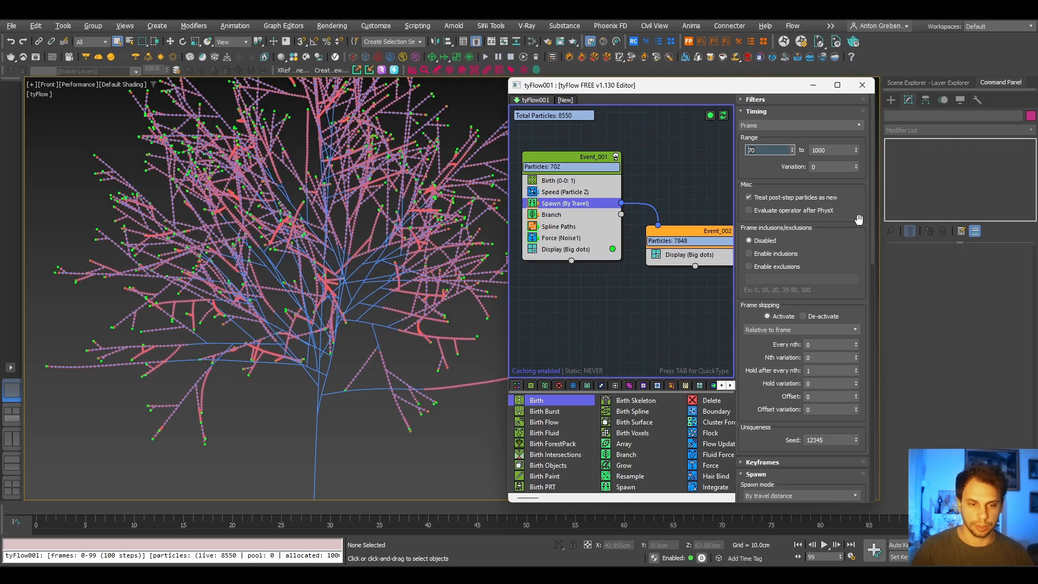
scroll(284, 231, down, 5)
scroll(303, 290, up, 6)
scroll(307, 285, up, 2)
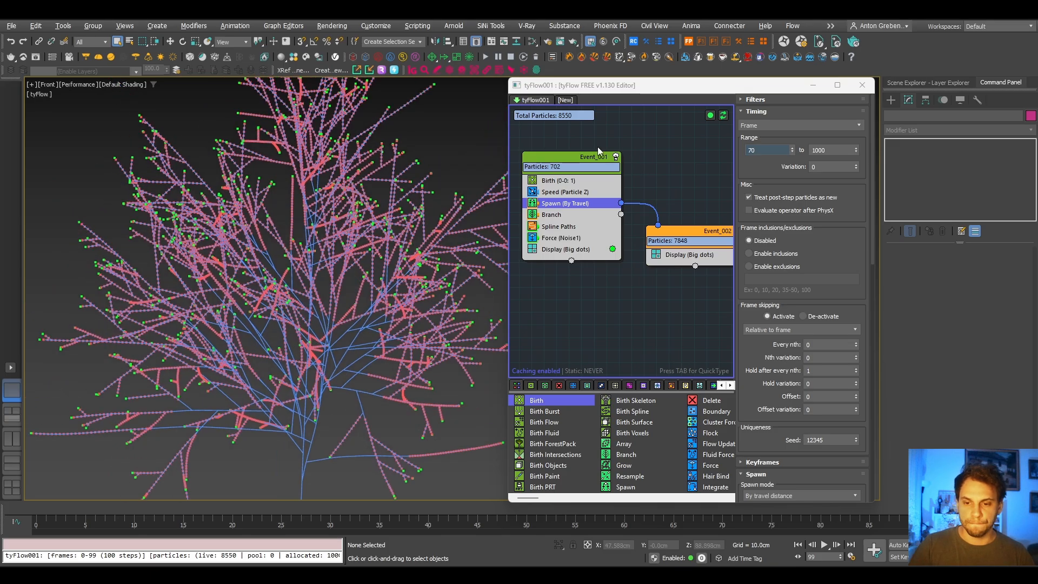
- Set the variation of the Spawn operator's frame range to 5
drag(830, 166, 717, 183)
text(5)
key(Return)
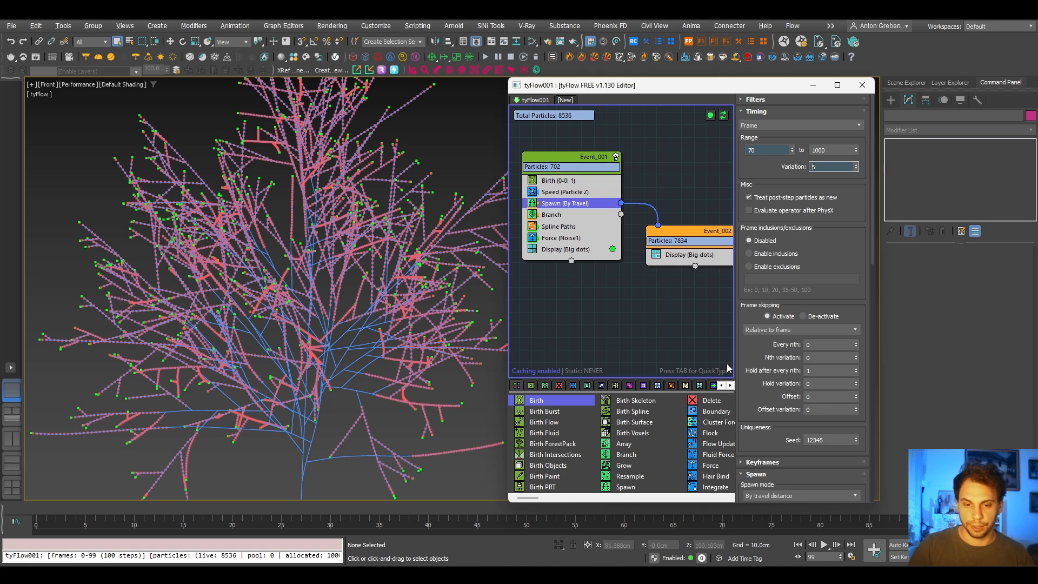
- Inspect up close how the particles sit at the tips of the branch splines on frame 99
click(615, 297)
middle_drag(614, 297, 530, 288)
scroll(380, 232, up, 5)
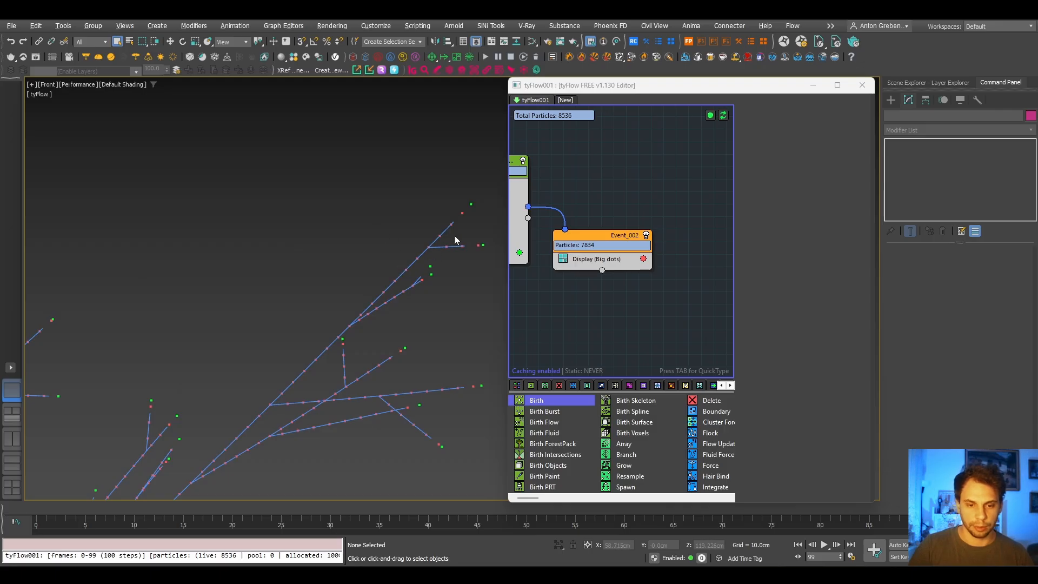
scroll(473, 219, up, 5)
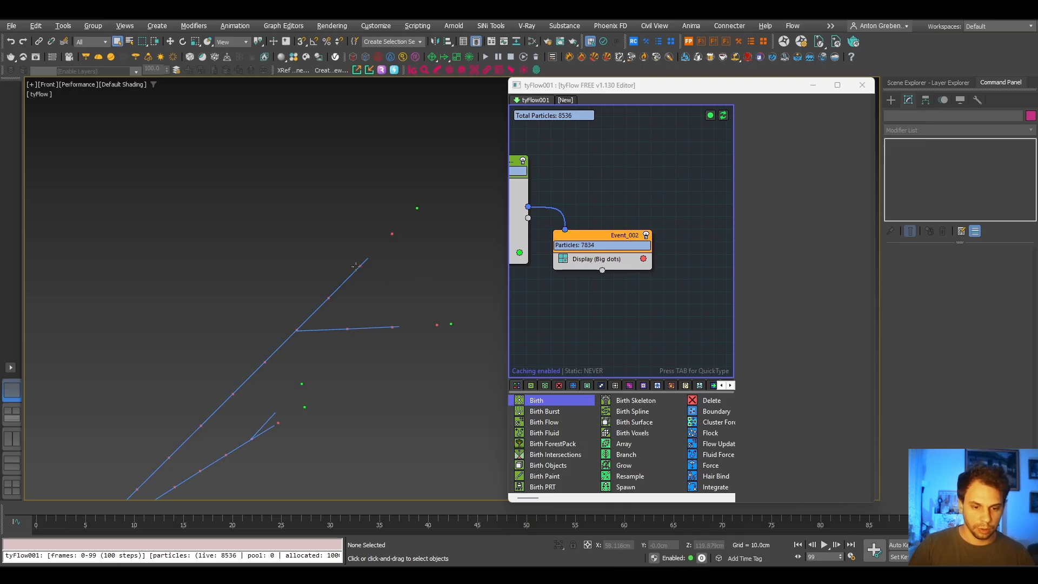
mouse_move(1006, 509)
mouse_down()
mouse_move(977, 509)
mouse_move(1006, 509)
mouse_up()
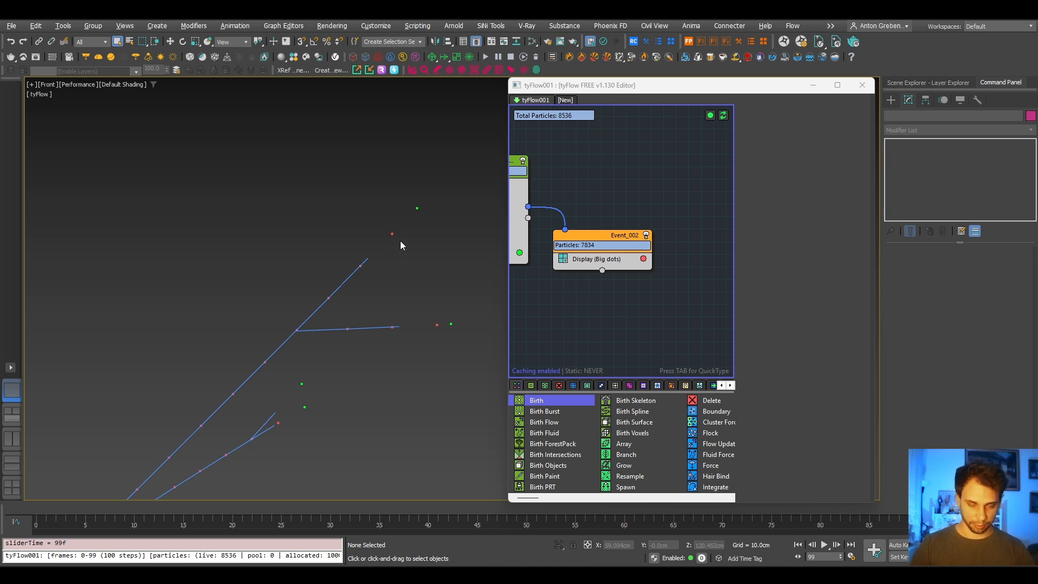
- Set the end of the Spawn operator's frame range to 98 and its variation to 0
middle_drag(621, 184, 654, 195)
scroll(680, 194, down, 2)
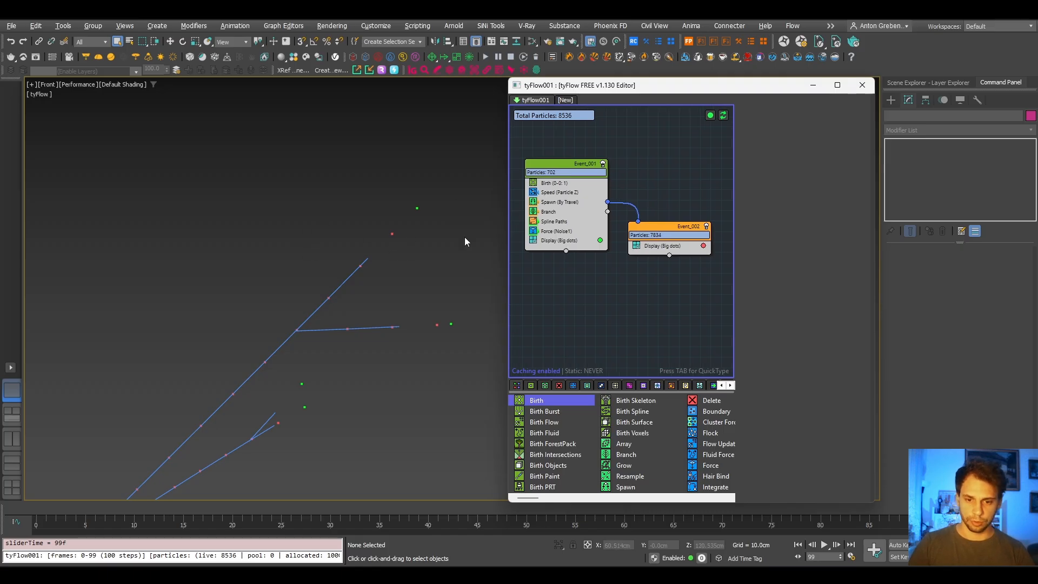
click(560, 202)
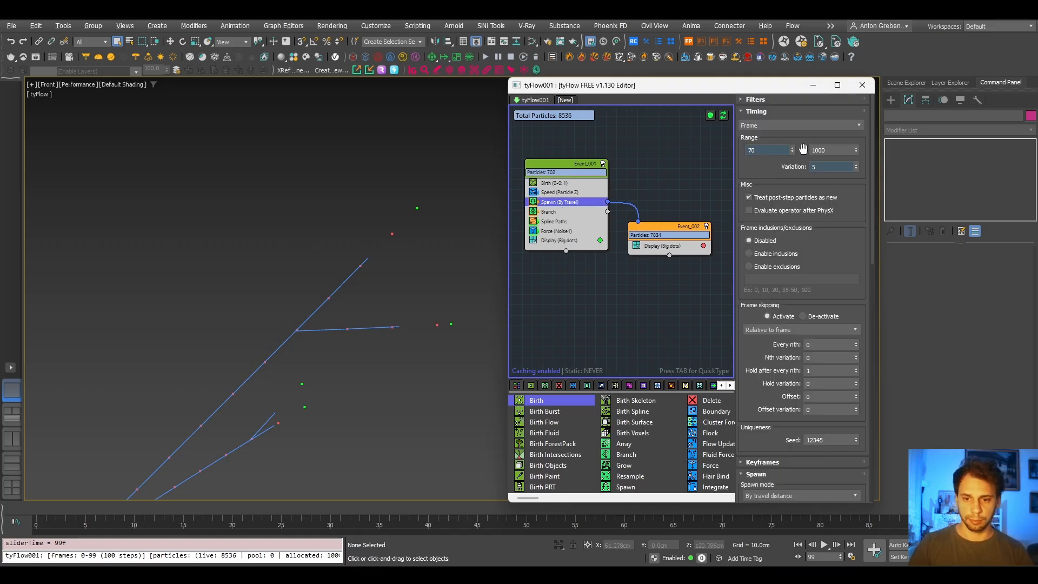
click(832, 151)
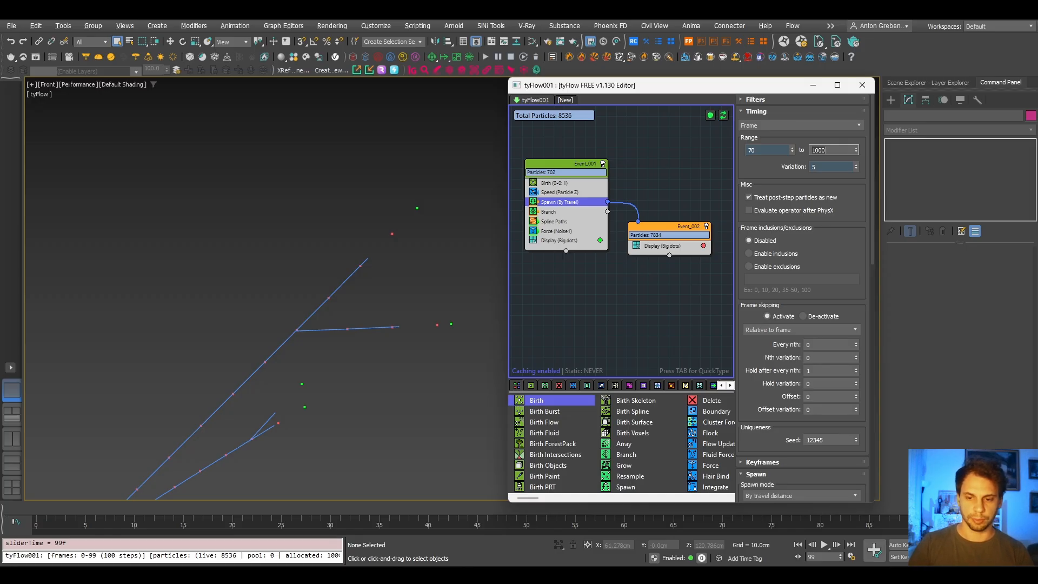
double_click(821, 151)
text(98)
key(Return)
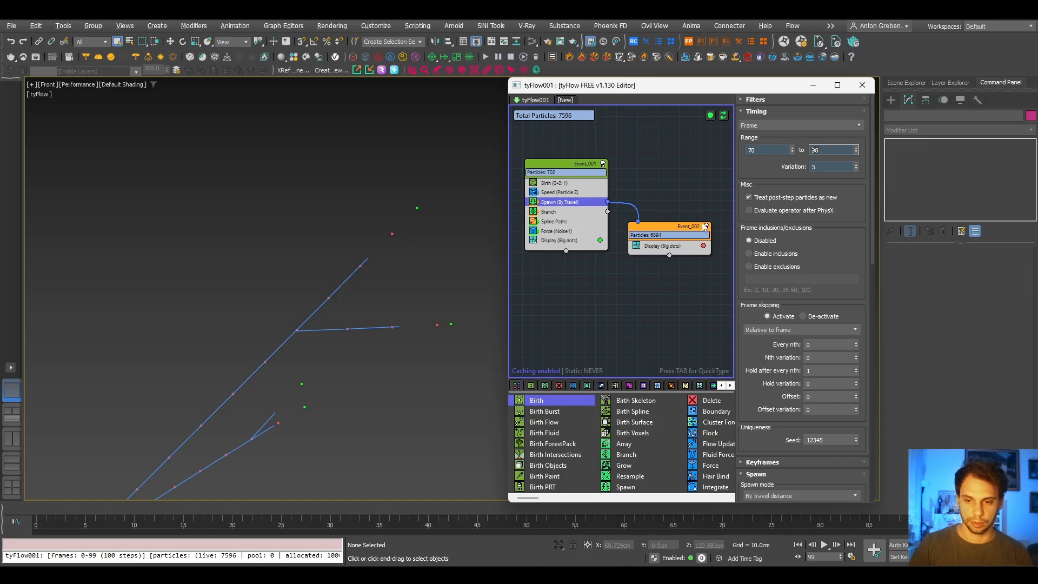
click(831, 168)
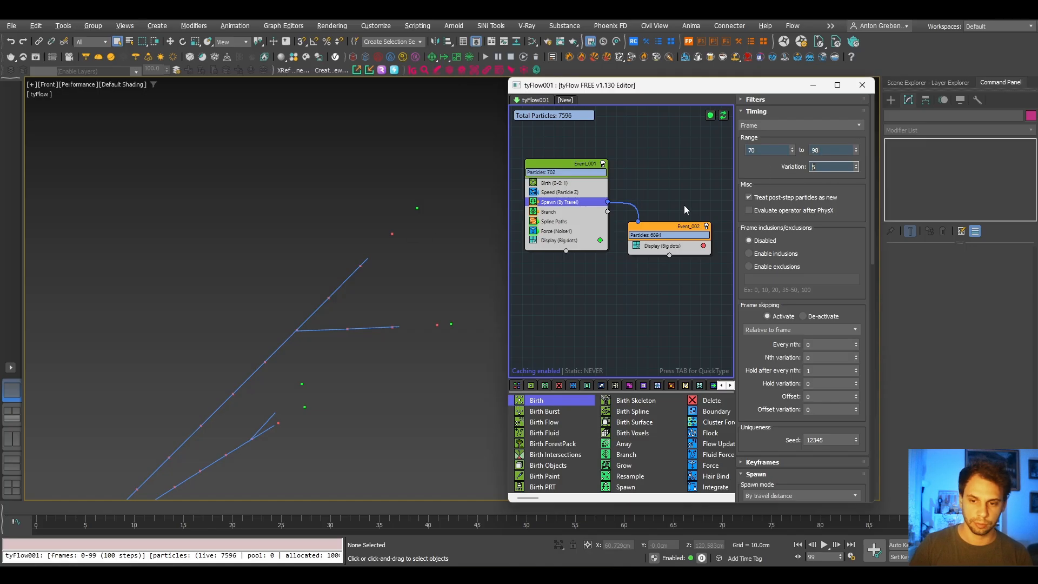
text(0)
key(Return)
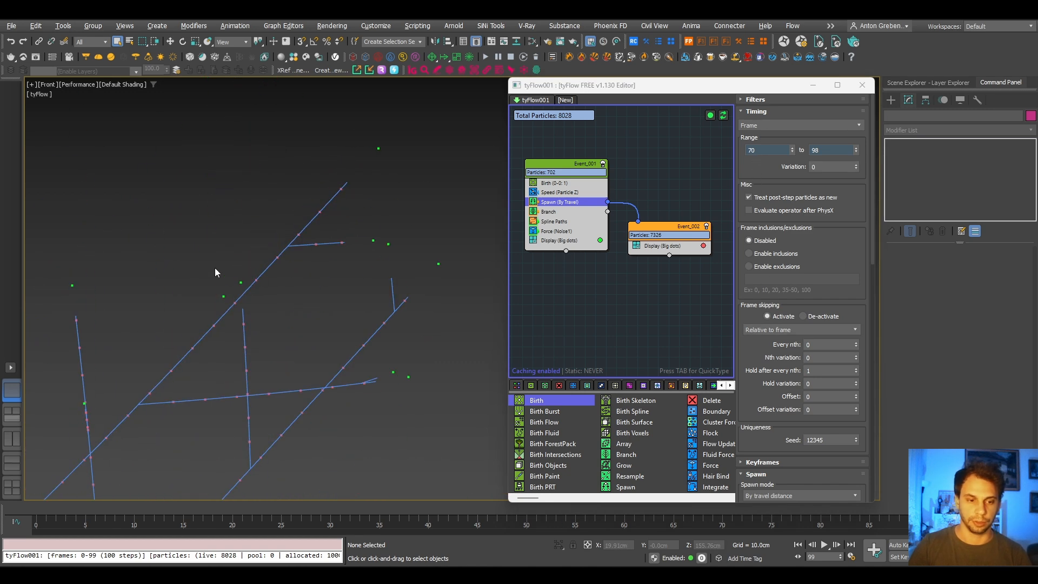
- Set the Spawn operator's spawn percentage to 90 and check the particle distribution across the crown
click(752, 113)
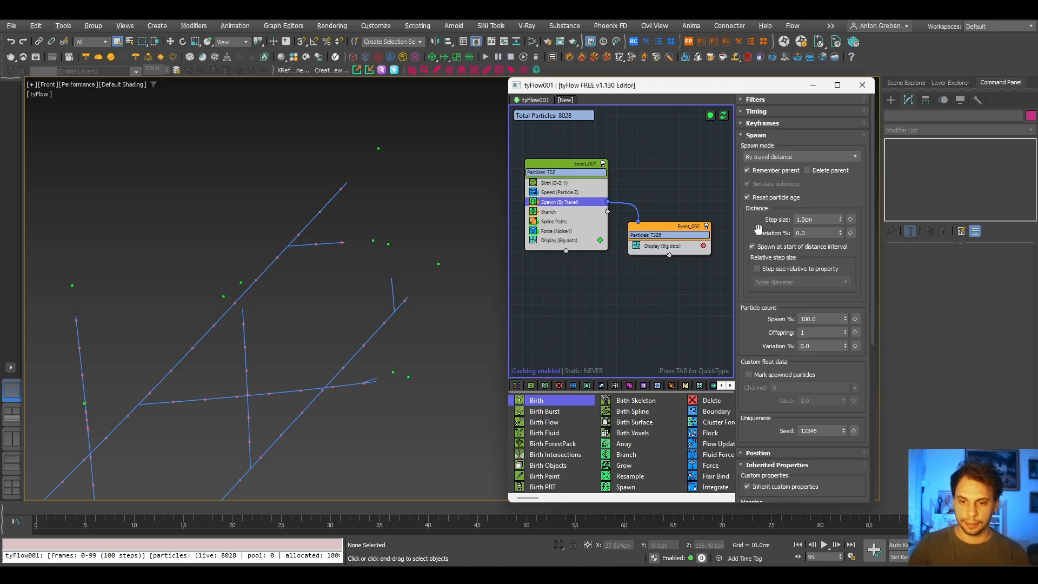
drag(755, 340, 752, 279)
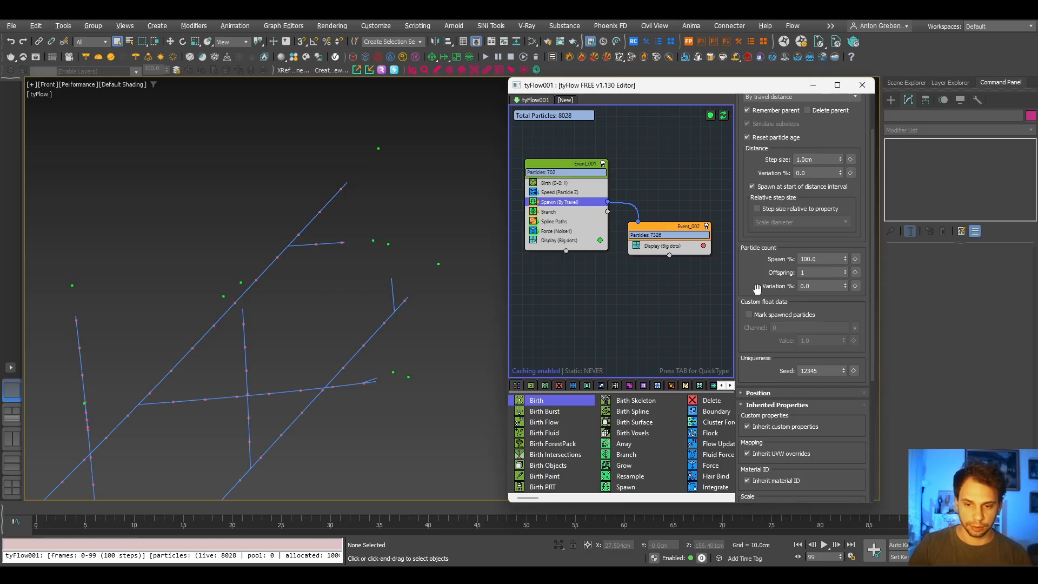
click(815, 258)
text(90)
key(Return)
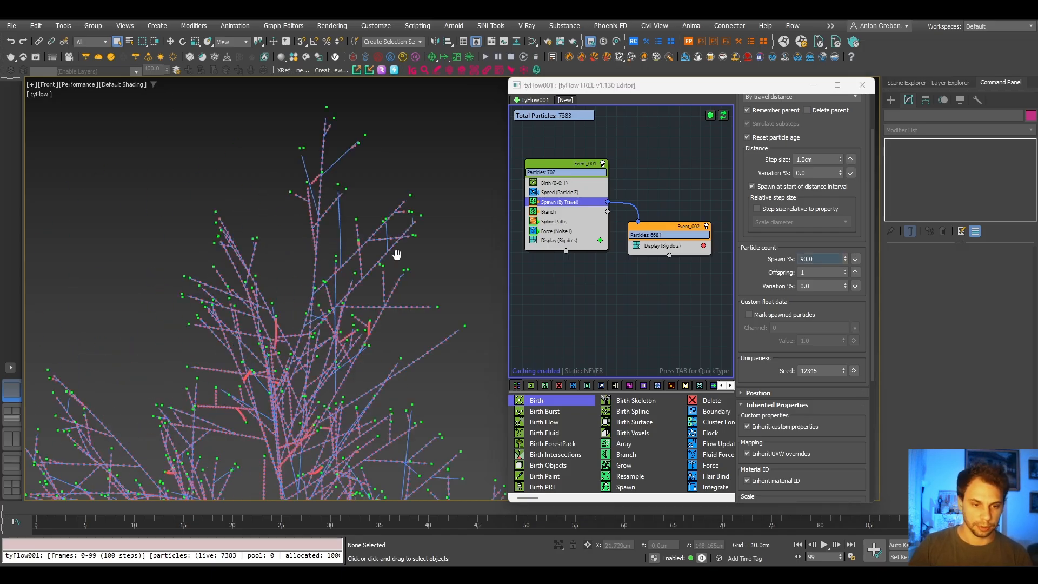
middle_drag(397, 254, 418, 134)
middle_drag(312, 331, 417, 209)
middle_drag(284, 311, 359, 196)
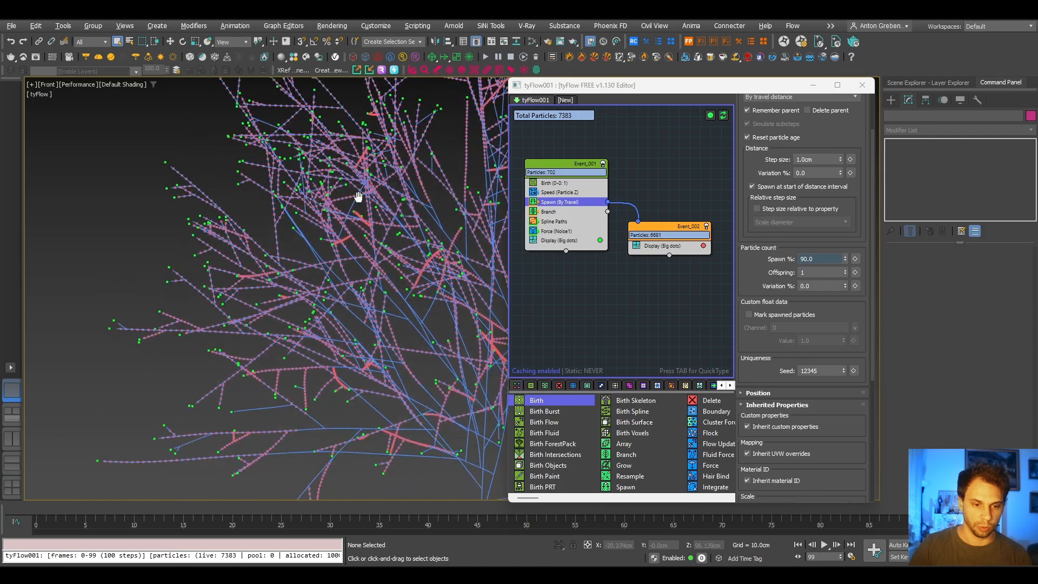
- Set the Spawn operator's spawn percentage to 20 and check the particle distribution across the crown
middle_drag(294, 345, 303, 287)
middle_drag(289, 401, 288, 362)
double_click(827, 257)
text(20)
key(Return)
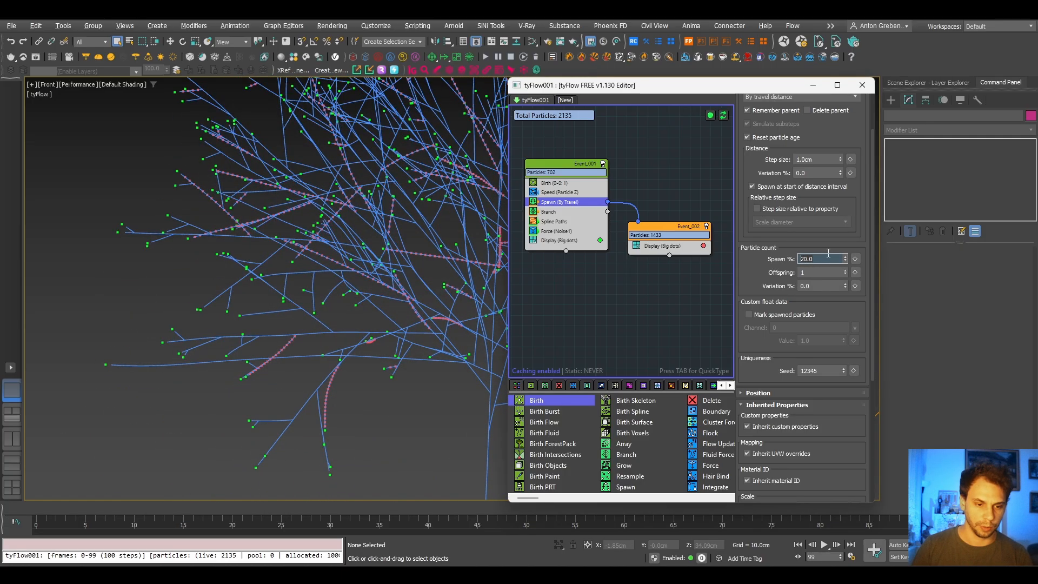
scroll(188, 359, down, 5)
scroll(188, 358, up, 3)
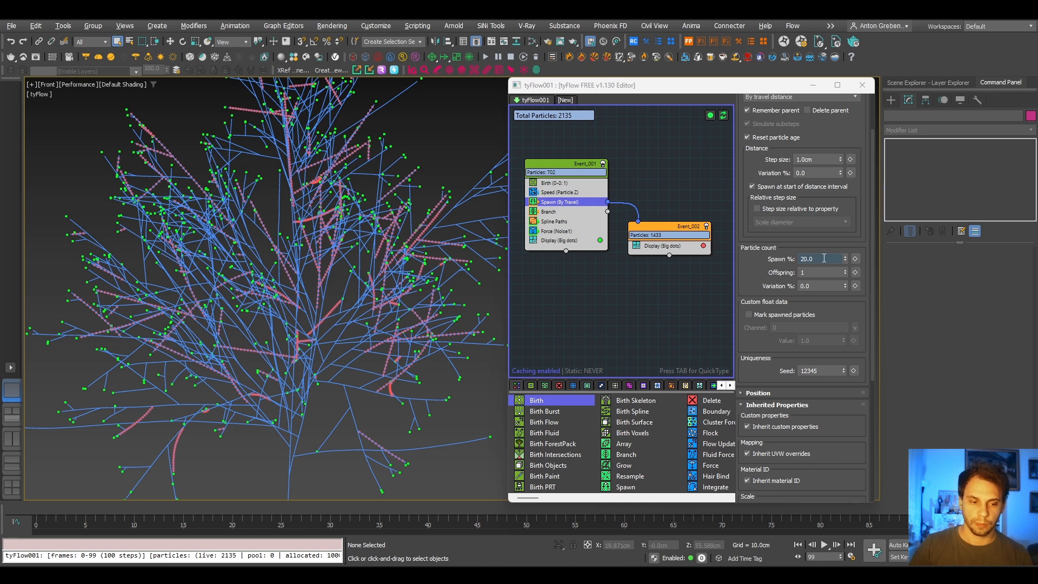
- Set the Spawn operator's spawn percentage to 50
right_click(824, 258)
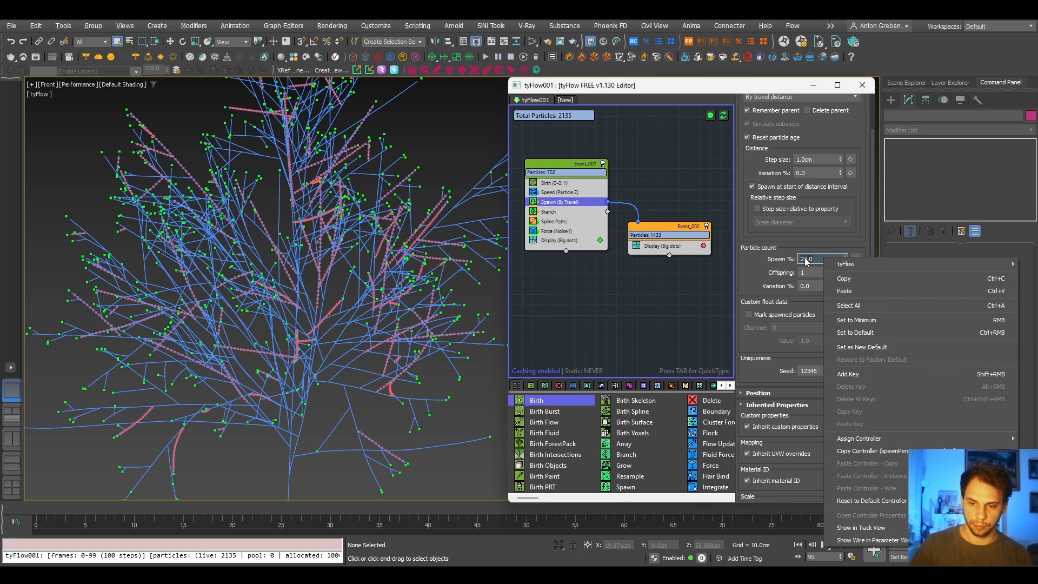
click(805, 258)
text(50)
key(Return)
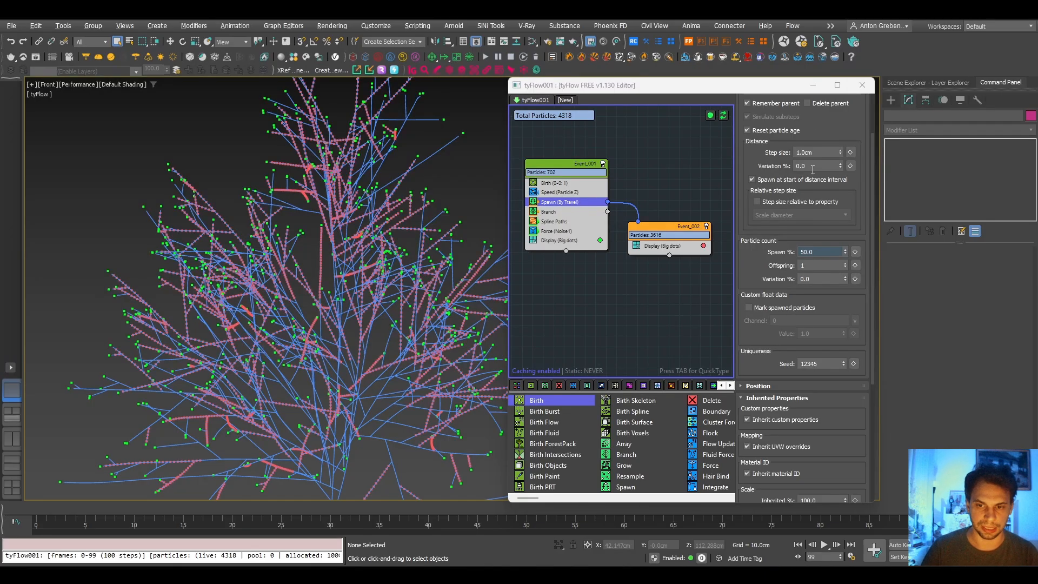
- Set the variation of the Spawn operator's travel distance to 20% and look closely at the particle spacing
click(835, 166)
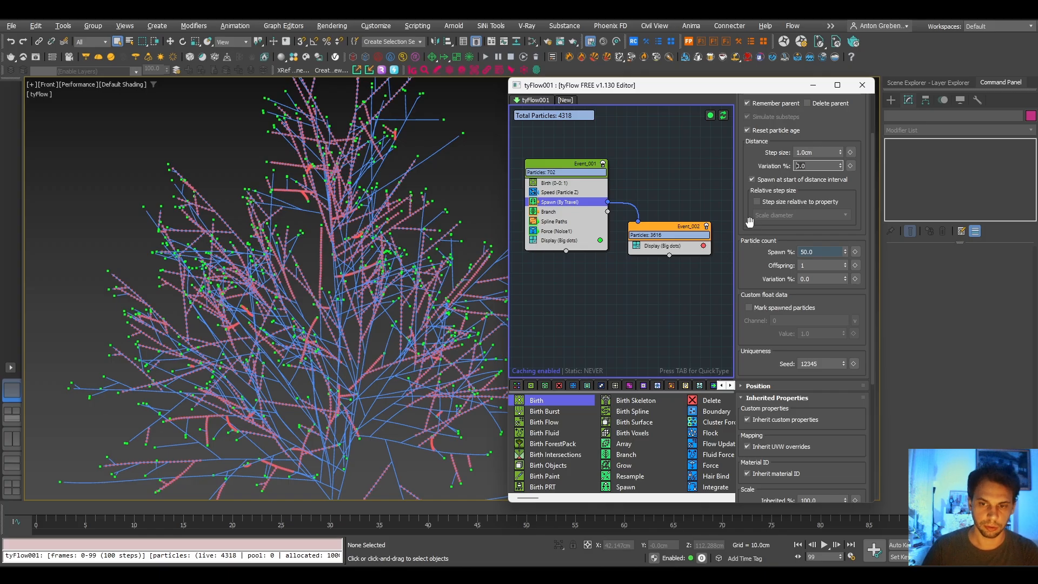
text(20)
key(Return)
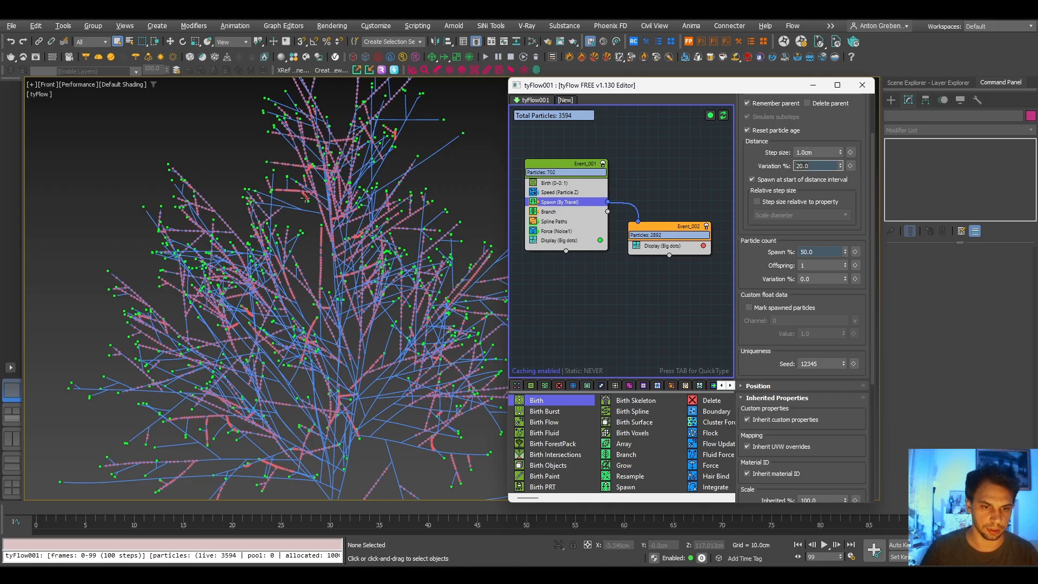
scroll(305, 197, up, 5)
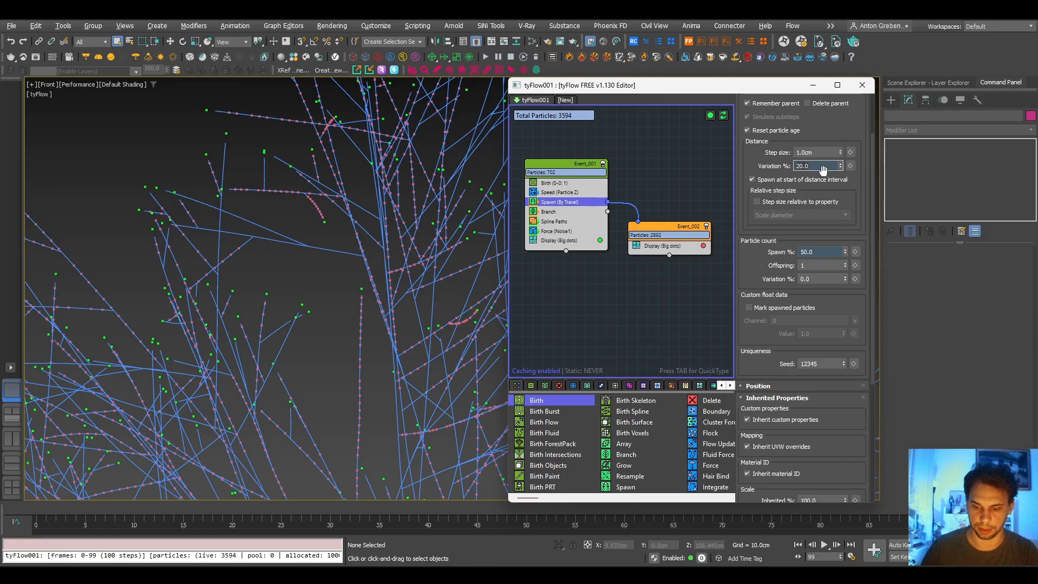
- Set the variation of the Spawn operator's travel distance to 40% and check the whole tree
text(40)
key(Return)
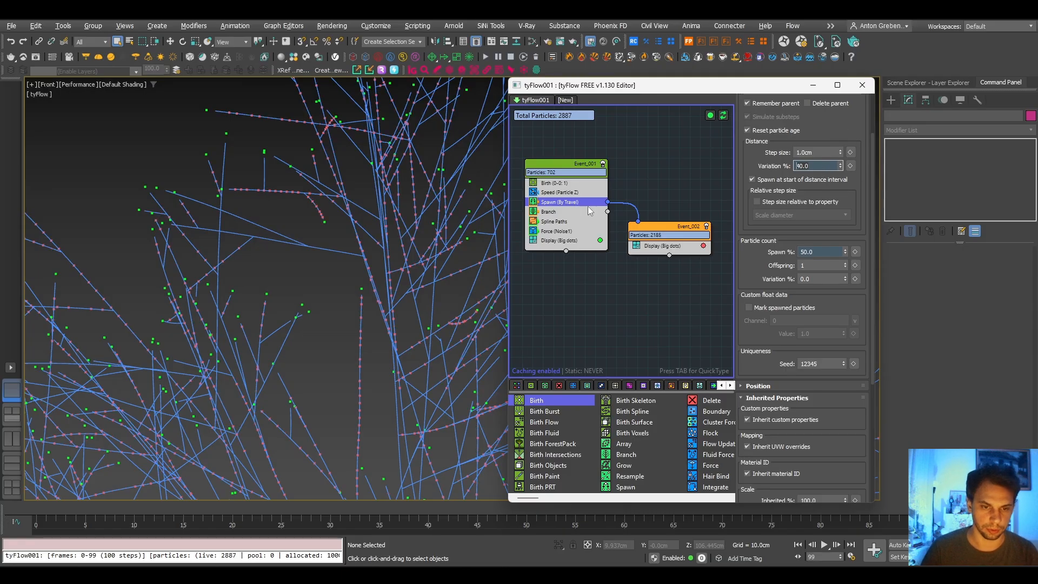
scroll(389, 205, down, 5)
middle_drag(388, 206, 438, 190)
middle_drag(382, 289, 320, 310)
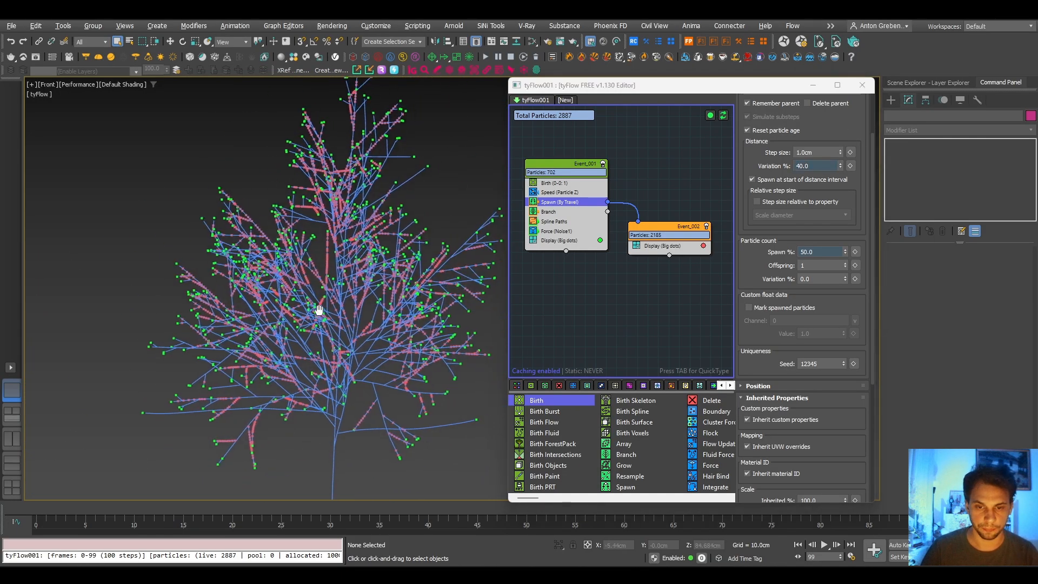
- Examine up close how the Event_002 particles are distributed along the outer branch splines
click(662, 246)
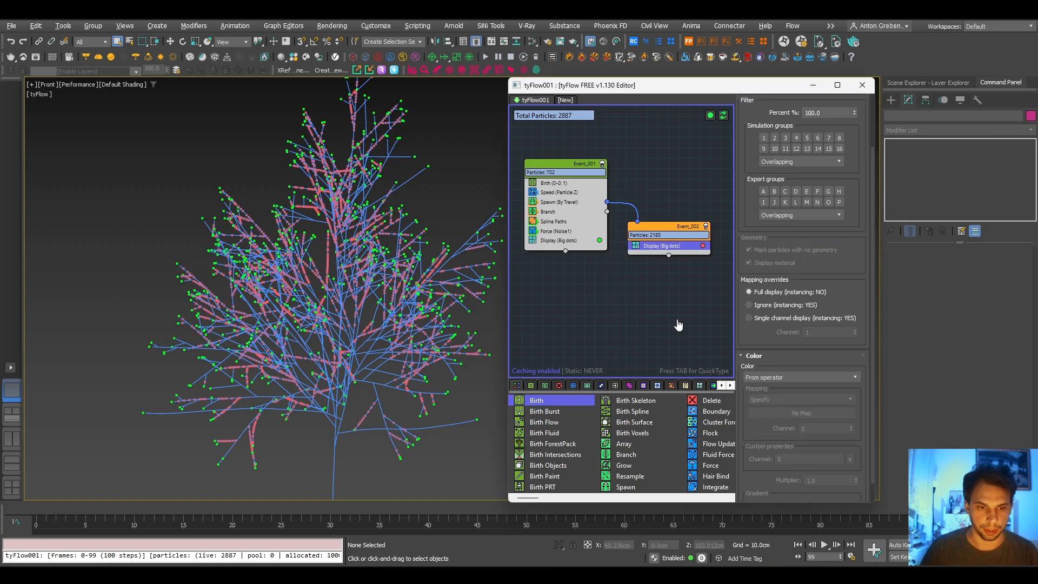
middle_drag(675, 321, 634, 310)
scroll(322, 152, up, 5)
middle_drag(322, 151, 335, 287)
scroll(309, 169, up, 5)
middle_drag(243, 277, 408, 133)
scroll(312, 235, down, 3)
middle_drag(305, 259, 333, 218)
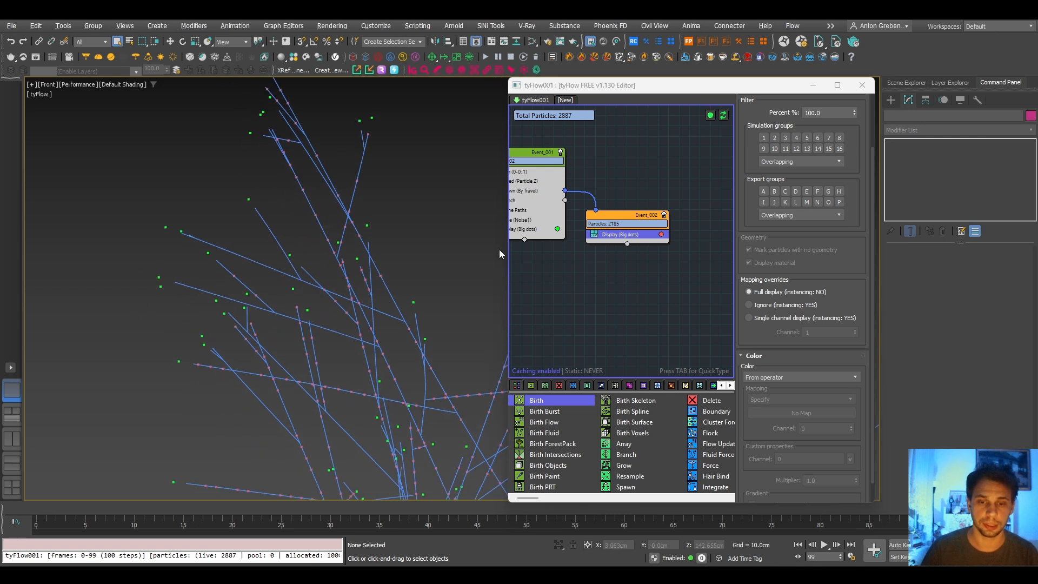
- Add a Spawn operator to Event_002 above its Display operator
key(Tab)
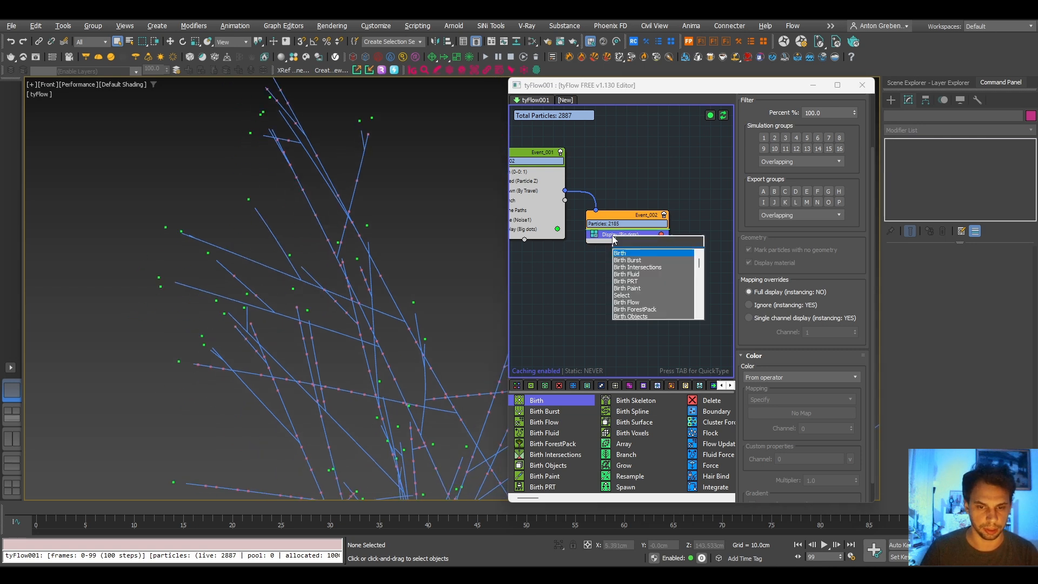
text(spq)
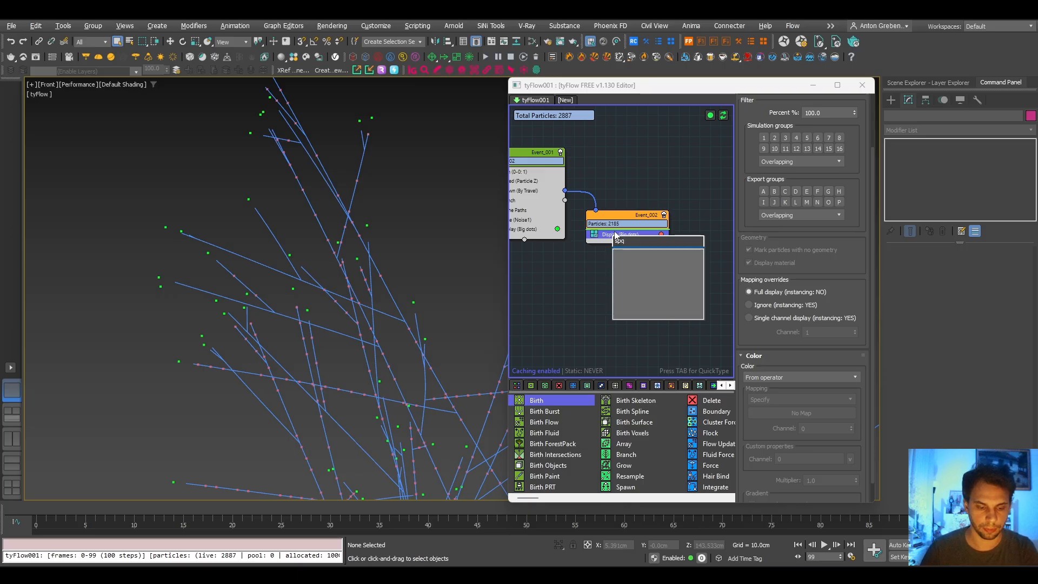
key(BackSpace)
text(w)
key(BackSpace)
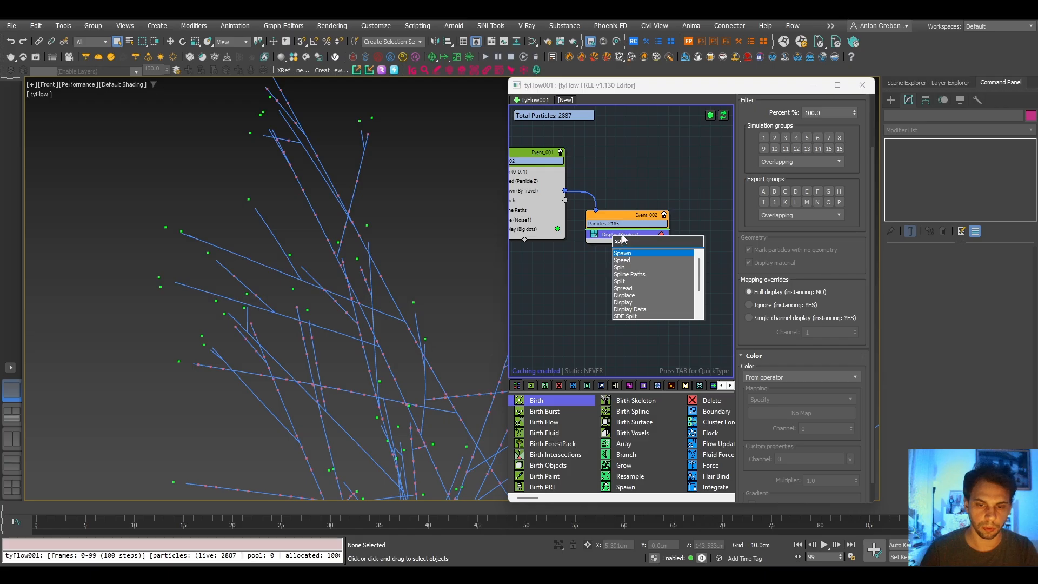
text(a)
click(622, 254)
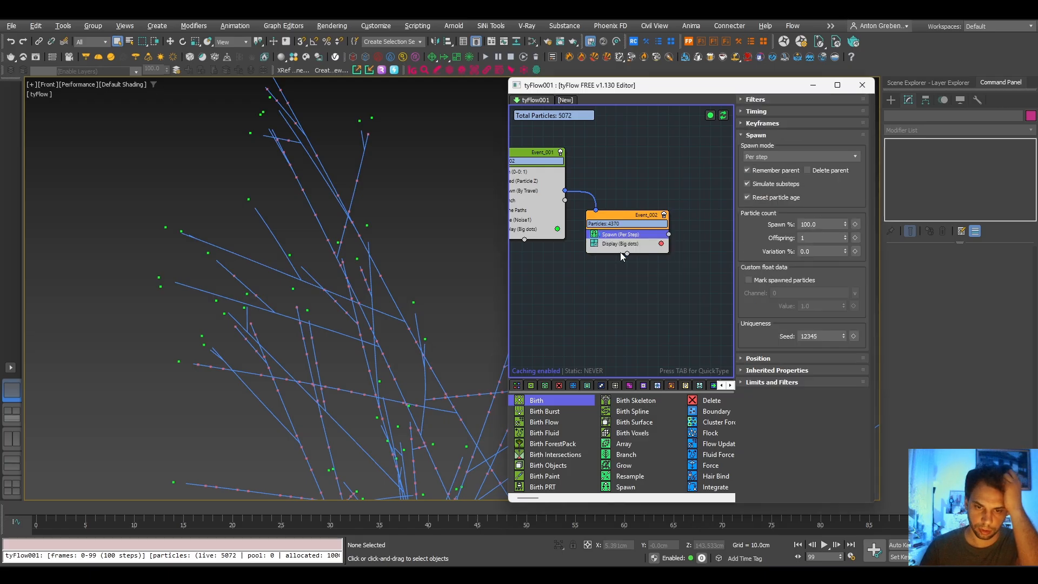
- Send the output of Event_002's Spawn operator to a new event placed beside it
middle_drag(637, 252, 603, 281)
drag(622, 244, 657, 266)
click(592, 246)
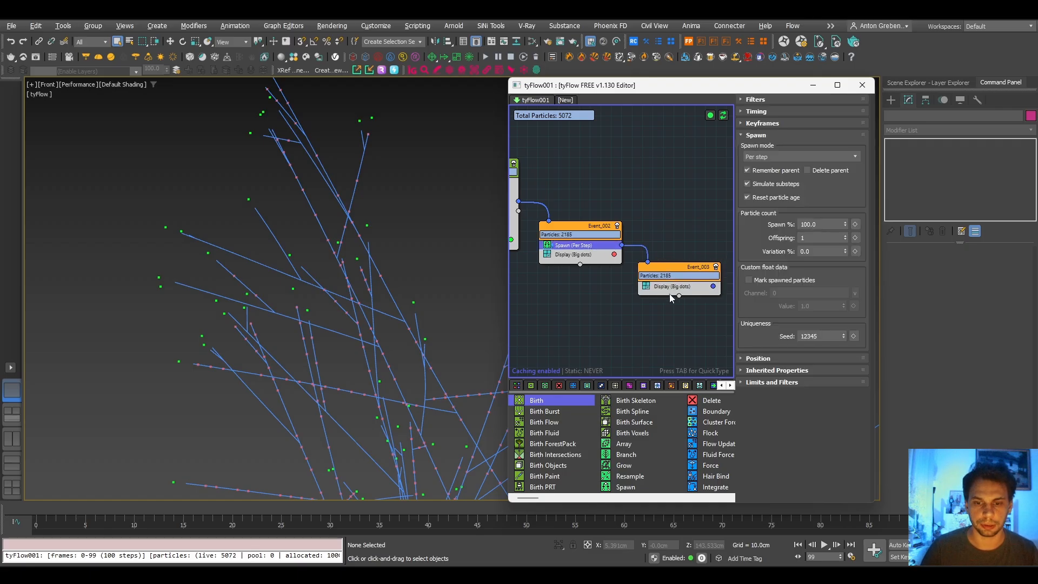
- Add a Spread operator to Event_003 above its Display operator
click(652, 286)
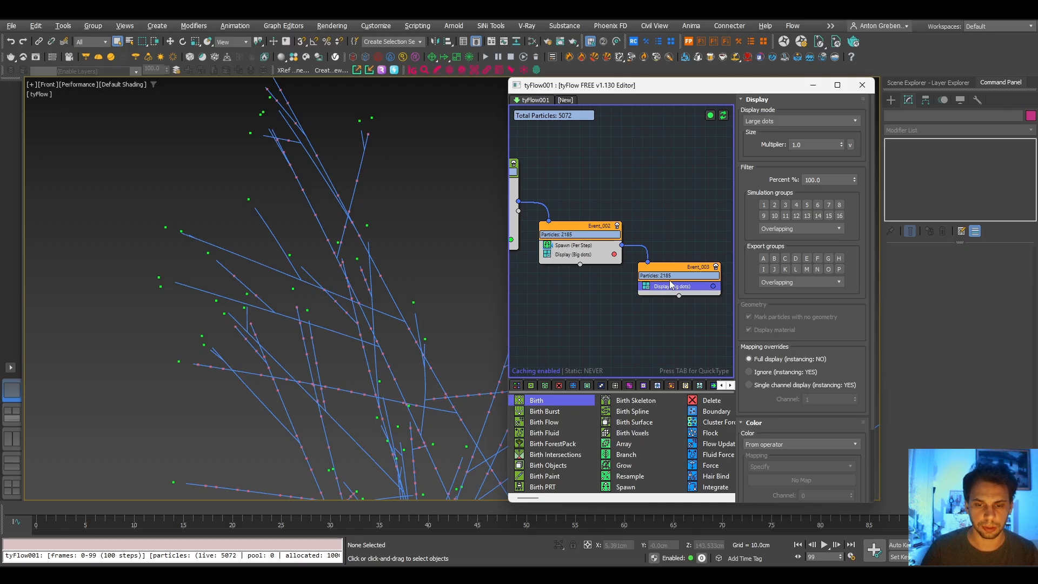
scroll(668, 282, up, 2)
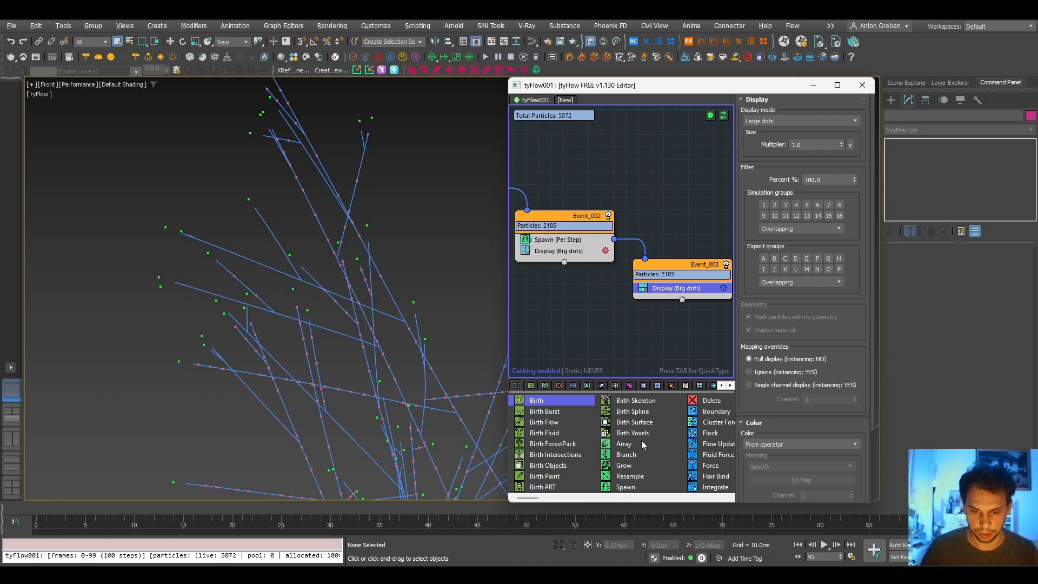
drag(531, 499, 563, 500)
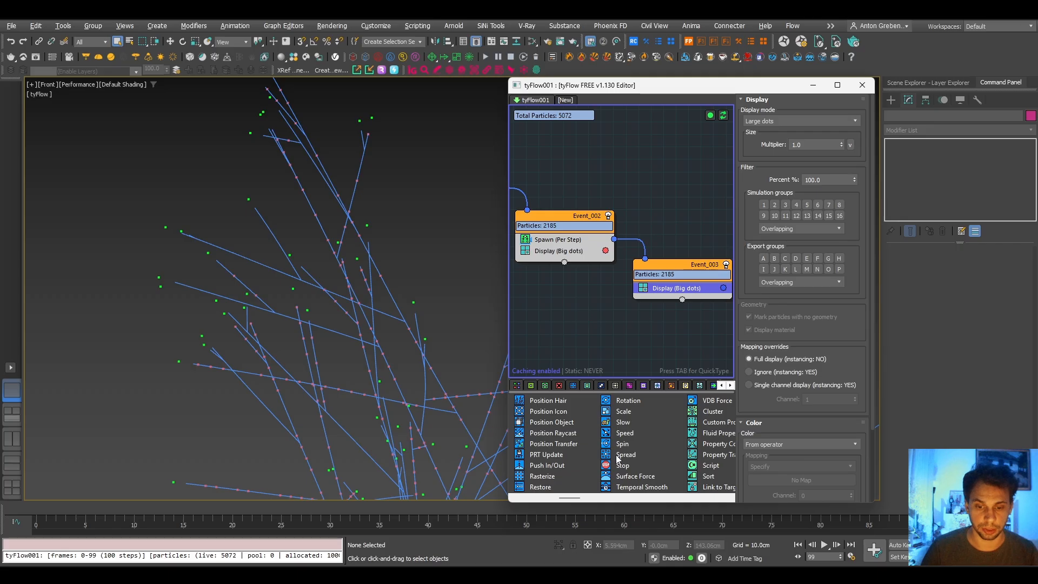
drag(619, 459, 657, 293)
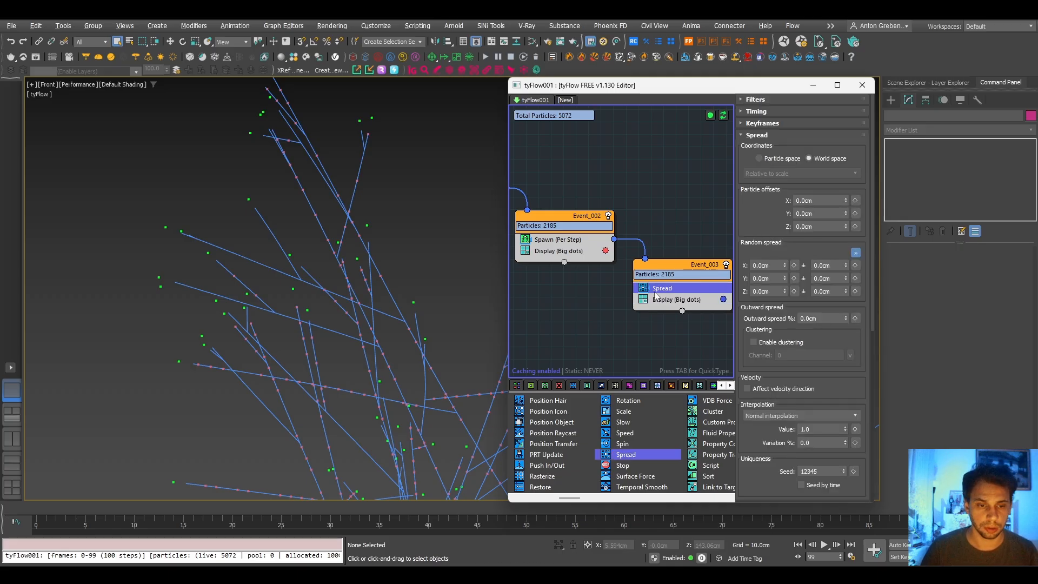
- Set the Spread operator's random spread to 0.2 cm with a ± variation of 0.2 cm on all axes
drag(759, 225, 765, 169)
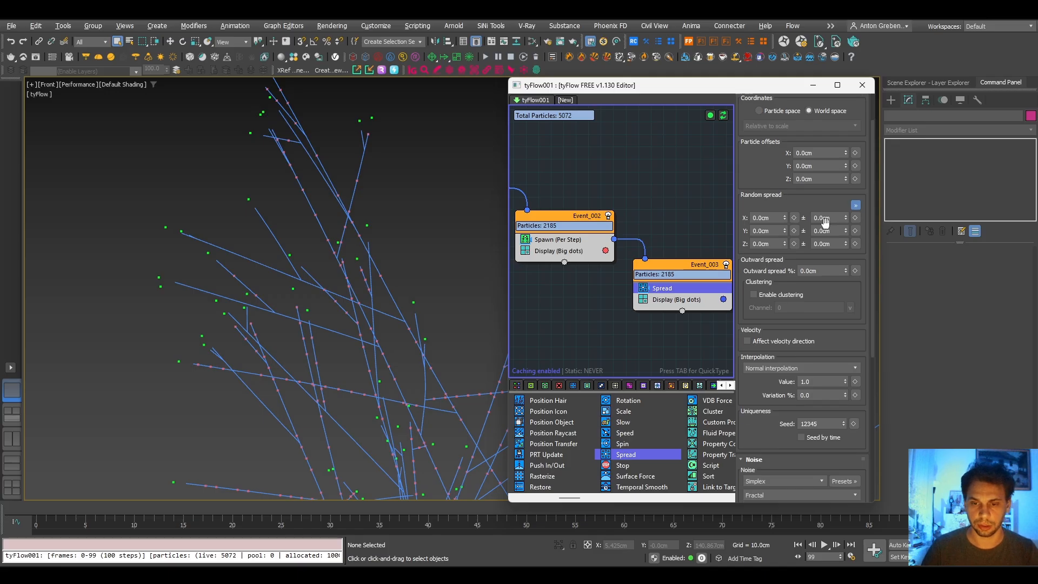
double_click(782, 217)
text(.2)
double_click(824, 219)
text(.2)
key(Return)
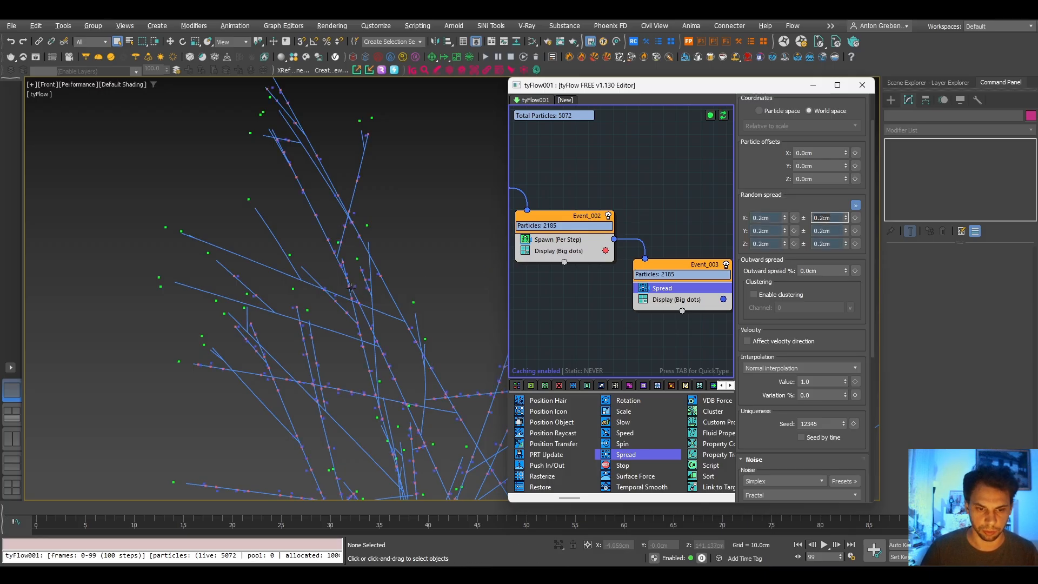
- Change the display color of the Event_003 particles to cyan (40FFEF)
click(704, 299)
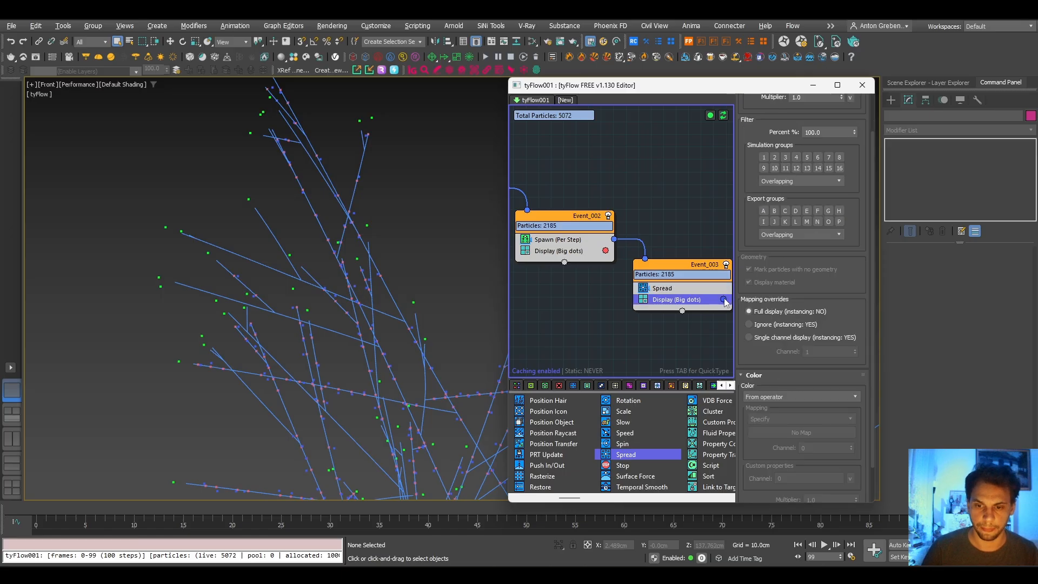
click(724, 300)
mouse_move(775, 366)
mouse_down()
mouse_move(769, 333)
mouse_move(792, 332)
mouse_move(783, 332)
mouse_up()
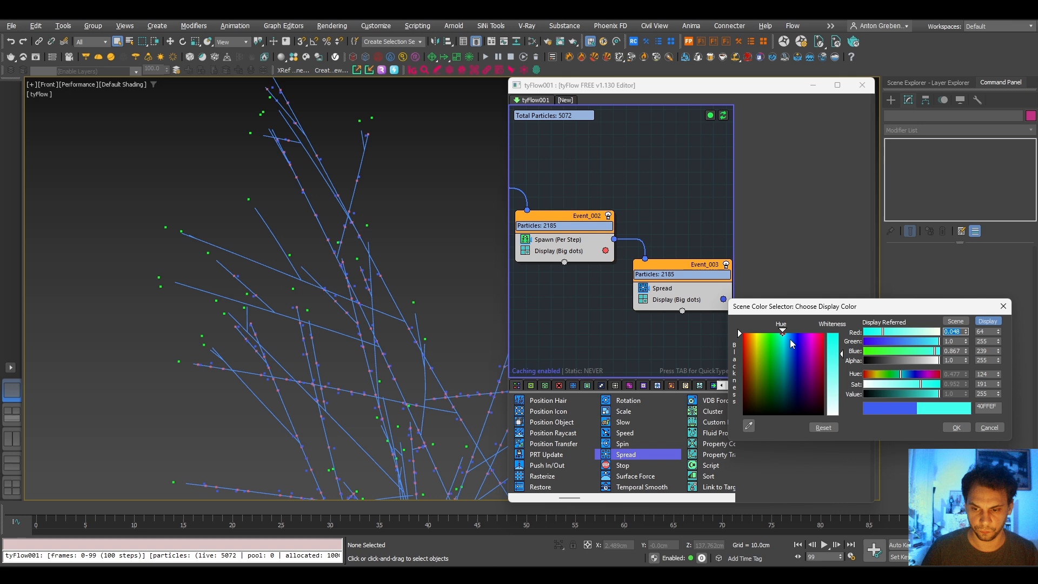
click(958, 427)
scroll(369, 303, up, 5)
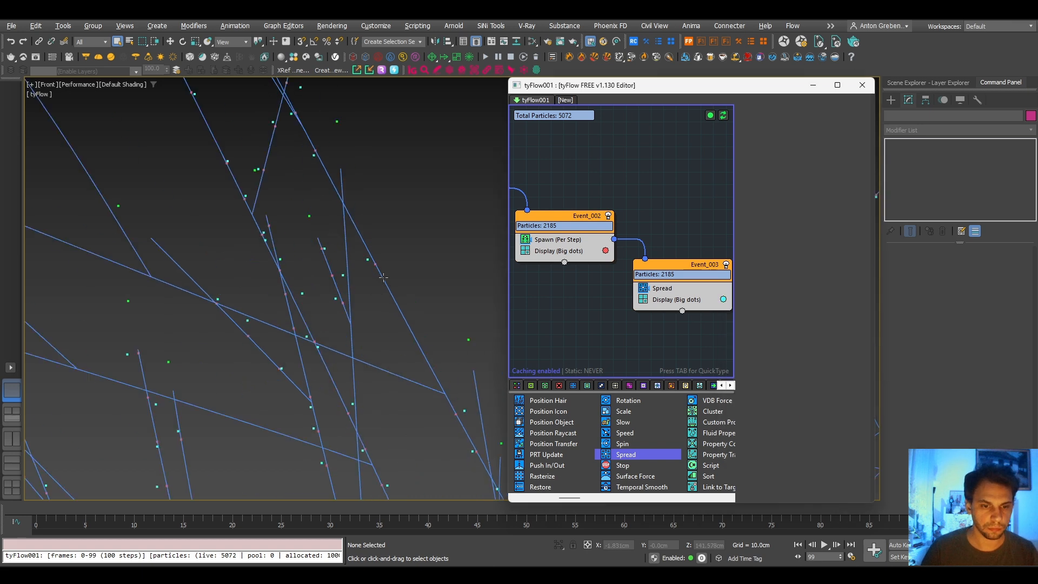
- Set the ± variation of the Spread operator's random spread to 0.3 cm on all axes
click(631, 288)
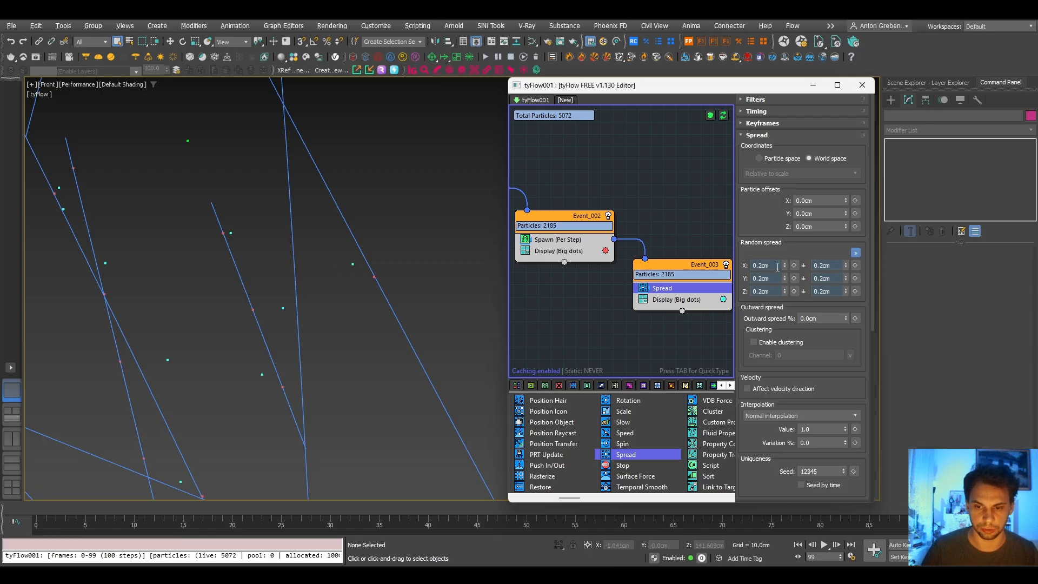
click(823, 266)
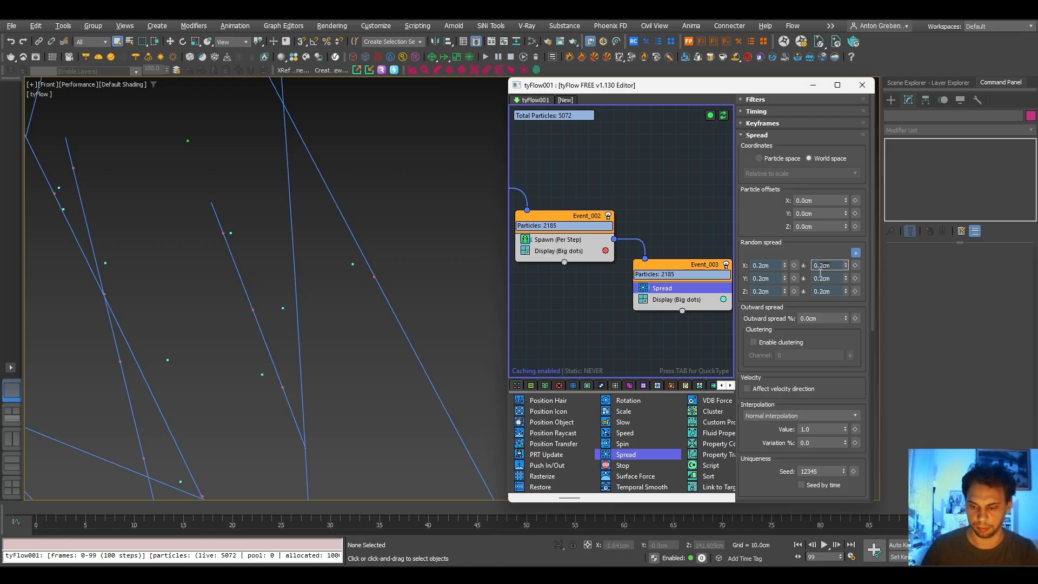
text(3)
key(Return)
- Set the Spread operator's base random spread to 3 cm on all axes
drag(759, 265, 760, 278)
text(3)
key(Return)
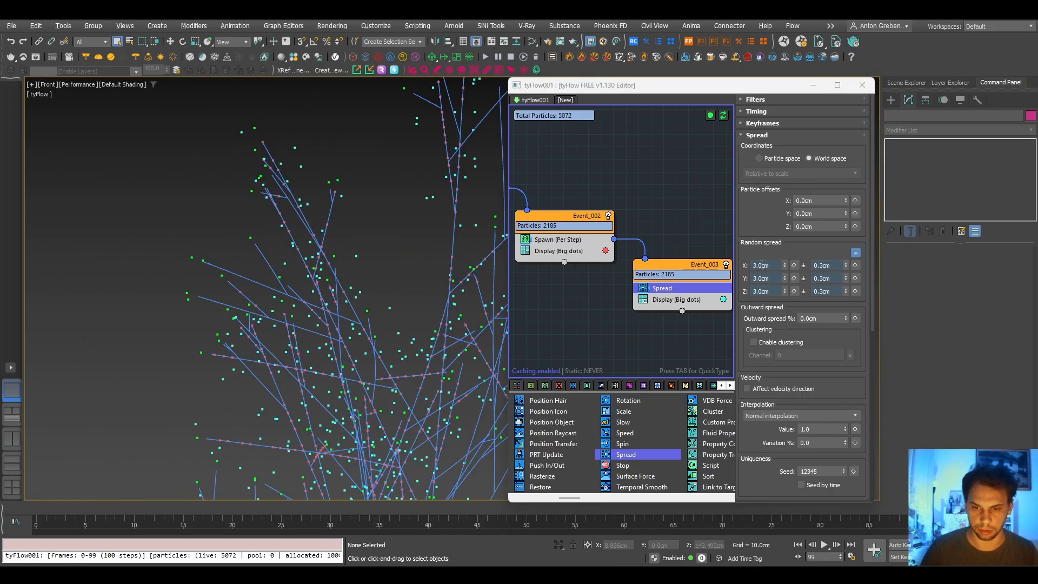
- Set the Spread operator's base random spread to 0.3 cm on all axes
double_click(772, 265)
text(0.3)
key(Return)
- Examine up close how far the spread particles sit from the branch splines
scroll(399, 189, up, 3)
middle_drag(413, 200, 285, 190)
scroll(354, 194, down, 4)
scroll(342, 170, up, 6)
scroll(366, 193, up, 2)
middle_drag(316, 314, 318, 373)
middle_drag(344, 225, 334, 295)
scroll(336, 301, up, 3)
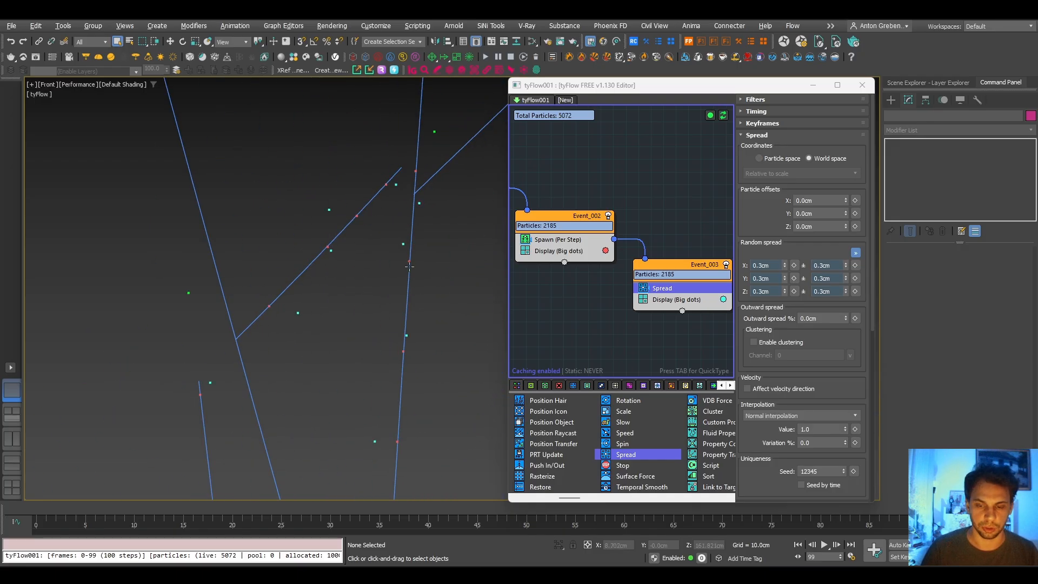
- Add a Spline Paths operator to Event_003 and set its mode to Siblings with Connect to parent enabled
click(679, 300)
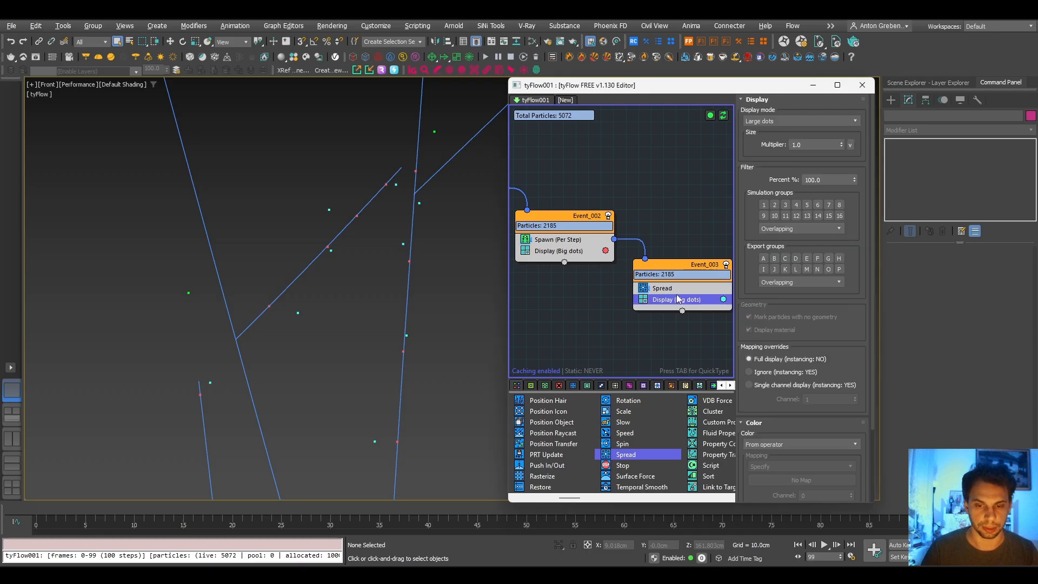
key(Tab)
text(spl)
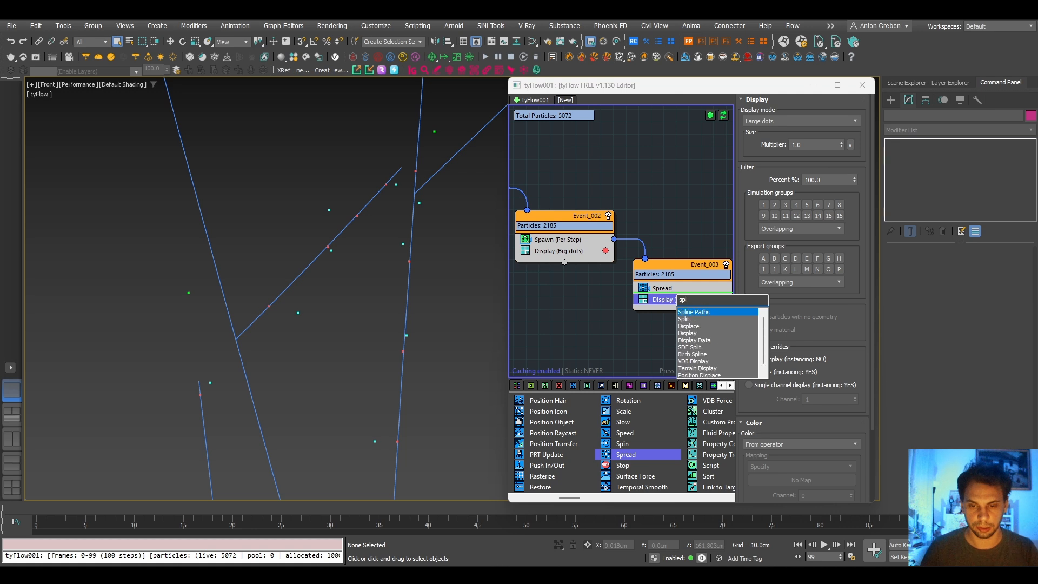
click(705, 313)
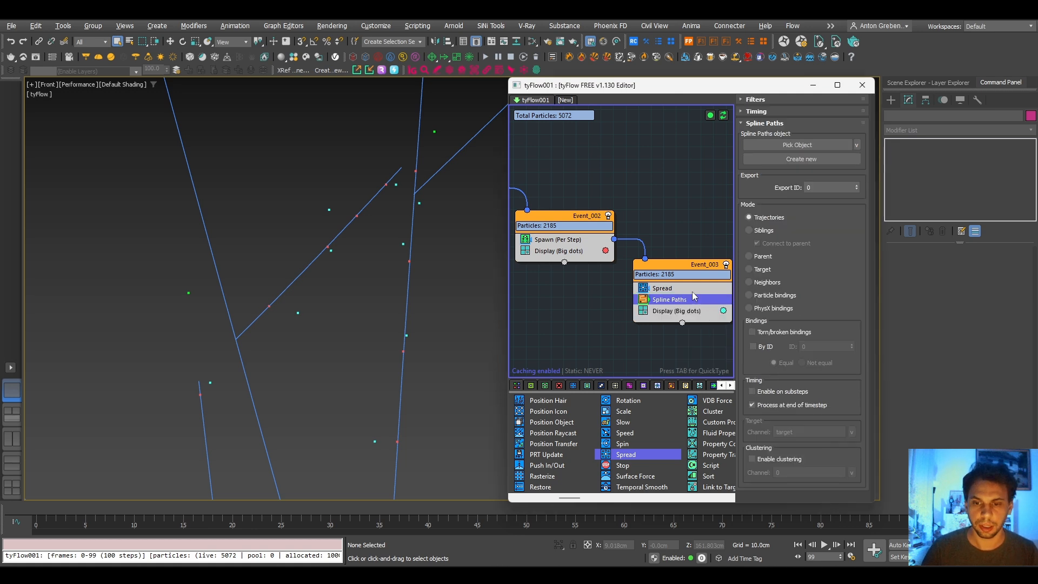
click(760, 231)
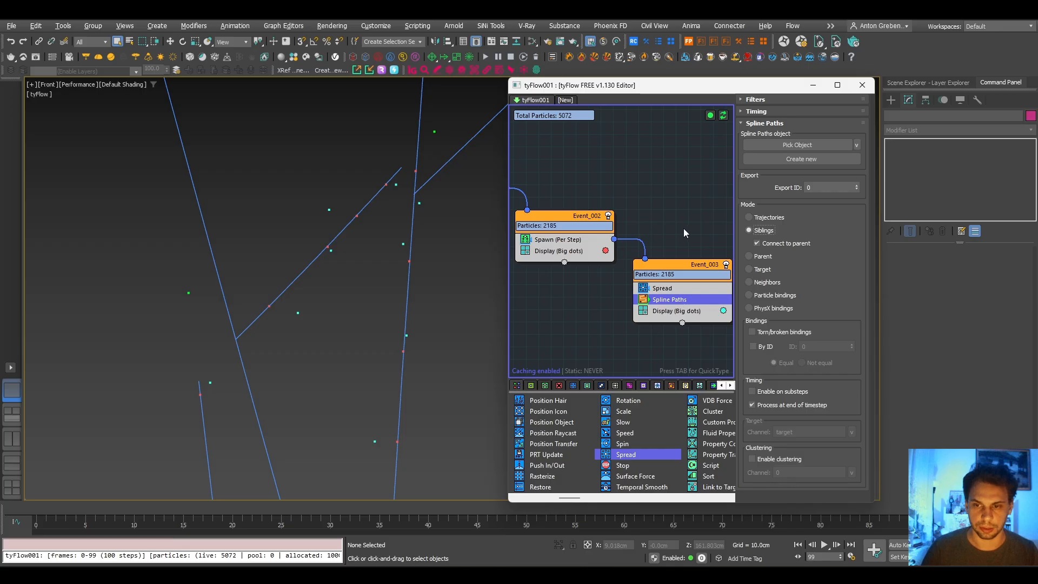
- Create a new splines object for Event_003's Spline Paths operator and inspect the short splines along the branches
click(918, 83)
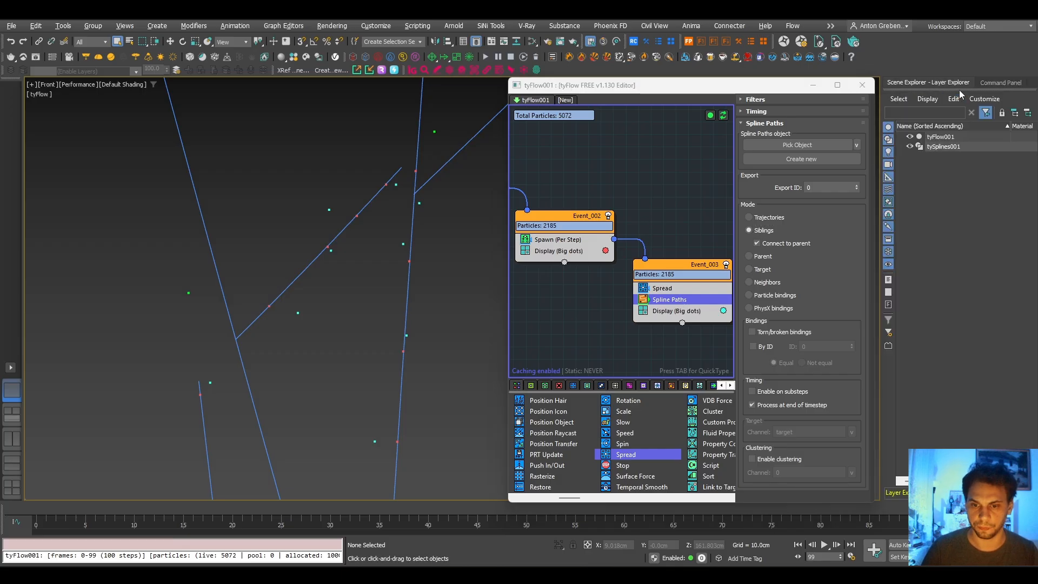
click(798, 161)
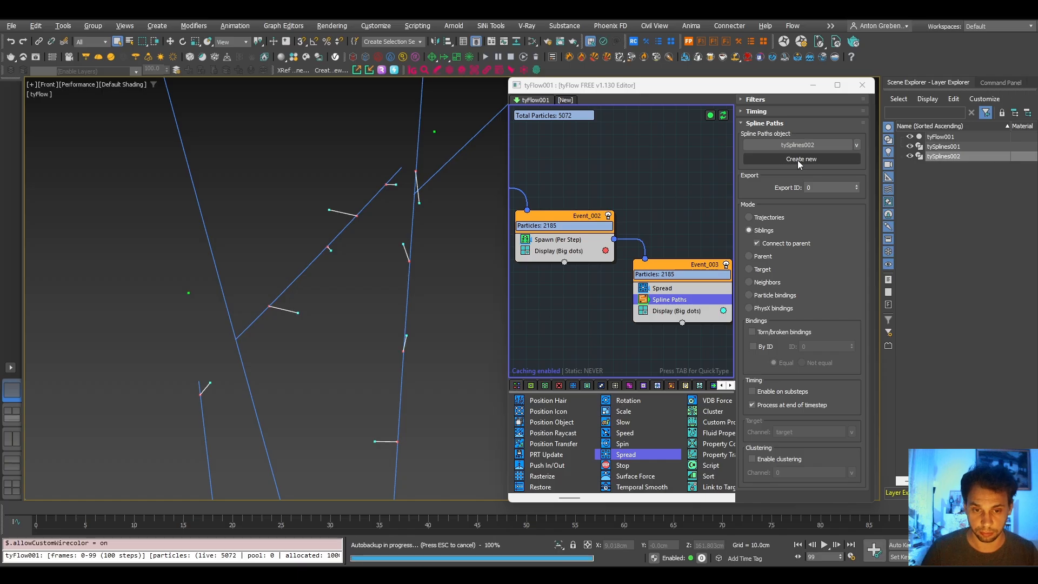
middle_drag(404, 399, 417, 220)
scroll(399, 357, down, 5)
middle_drag(394, 479, 391, 261)
middle_drag(357, 478, 399, 262)
middle_drag(296, 468, 444, 237)
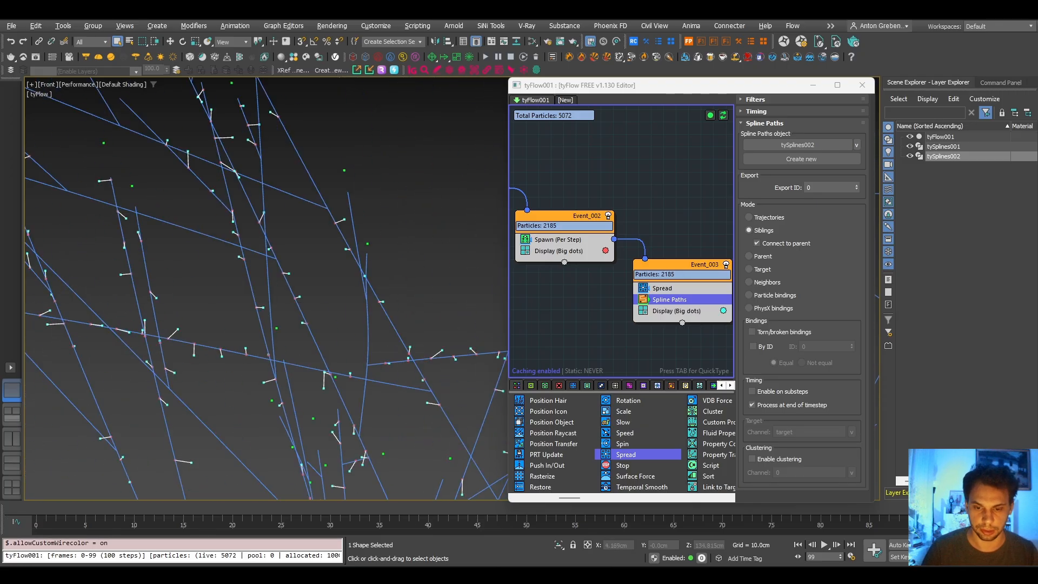
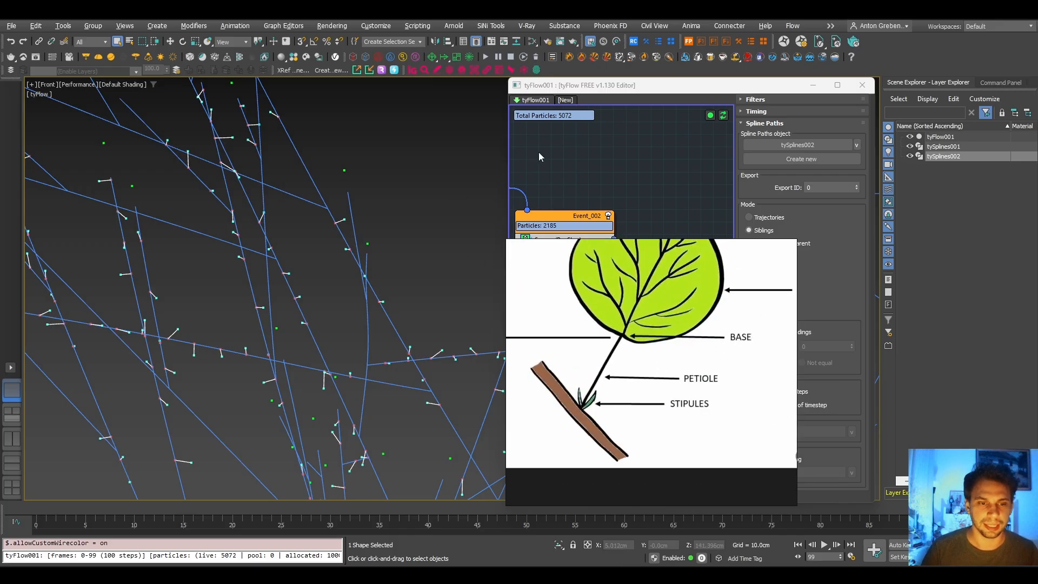
- Clear the spline selection and reference image, and add a Shape operator between Spline Paths and Display in Event_003
click(381, 204)
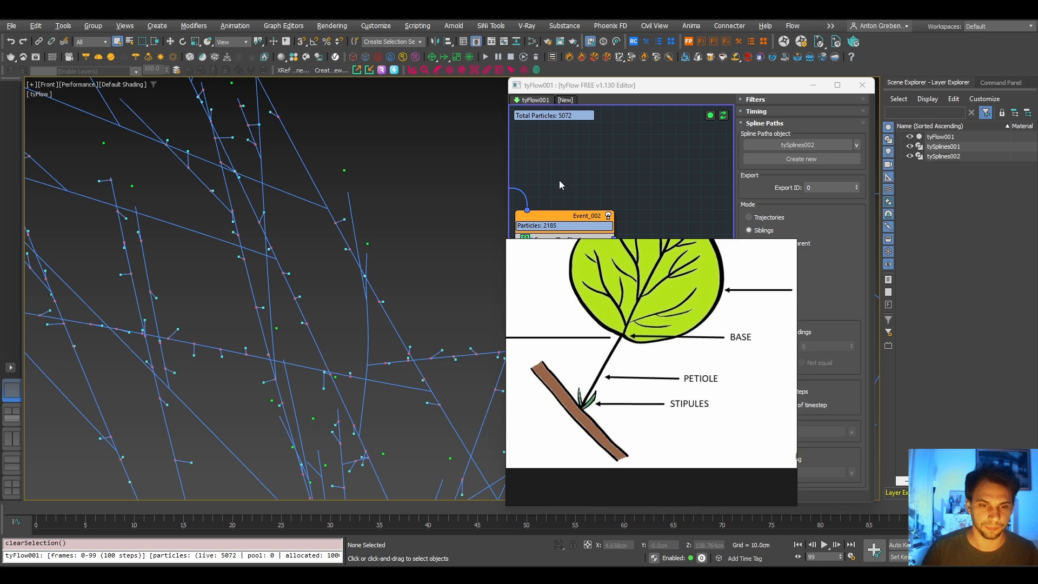
click(760, 248)
middle_drag(694, 246, 675, 190)
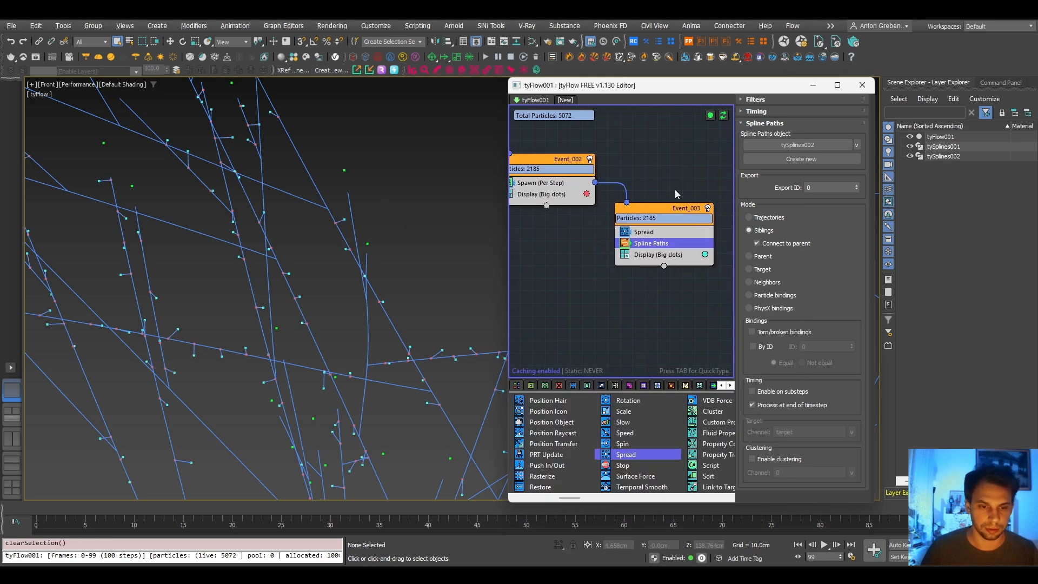
scroll(335, 284, down, 5)
middle_drag(336, 284, 344, 226)
scroll(393, 279, up, 8)
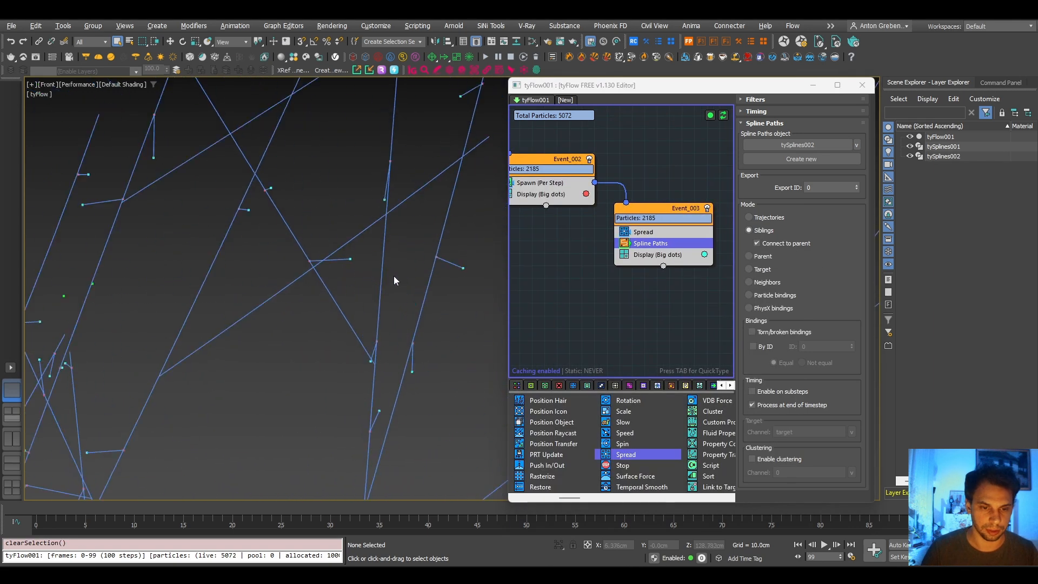
click(649, 256)
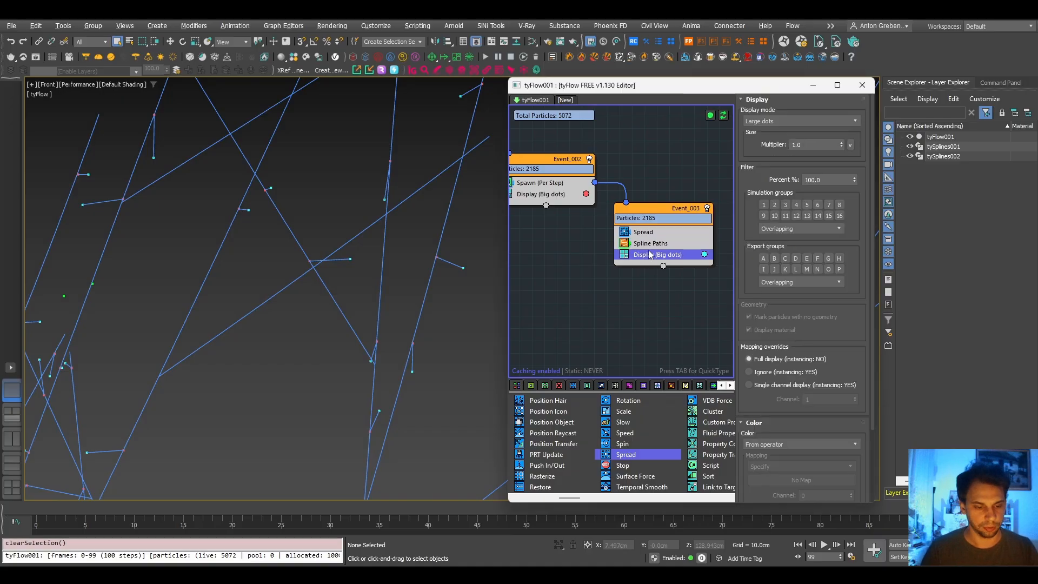
key(Tab)
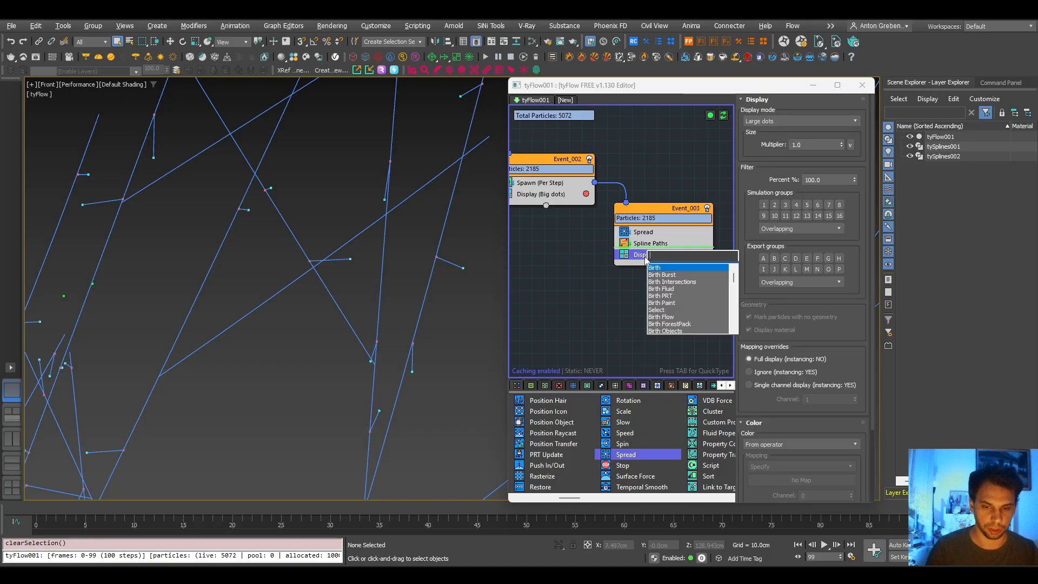
text(h)
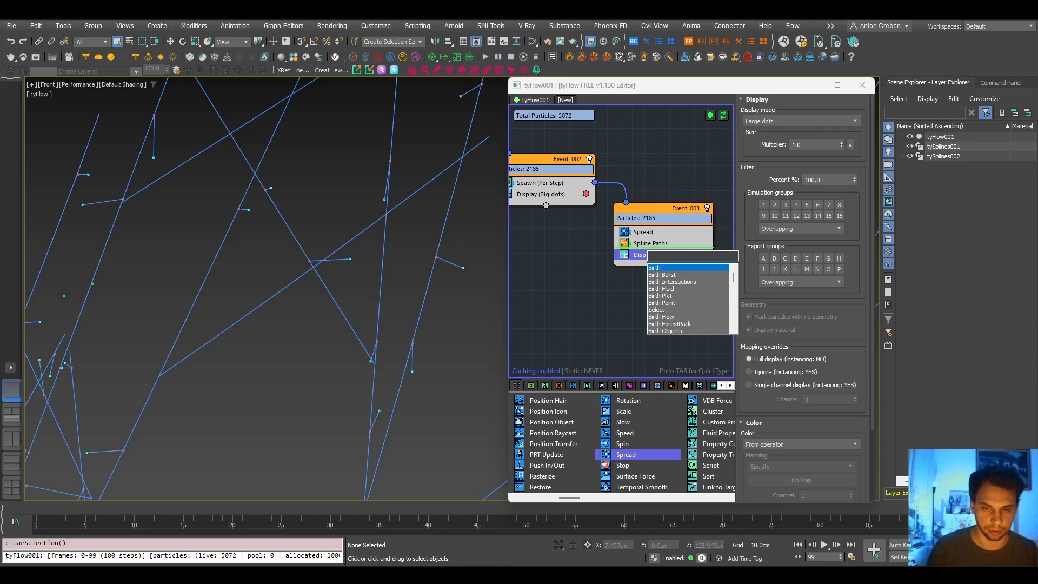
text(a)
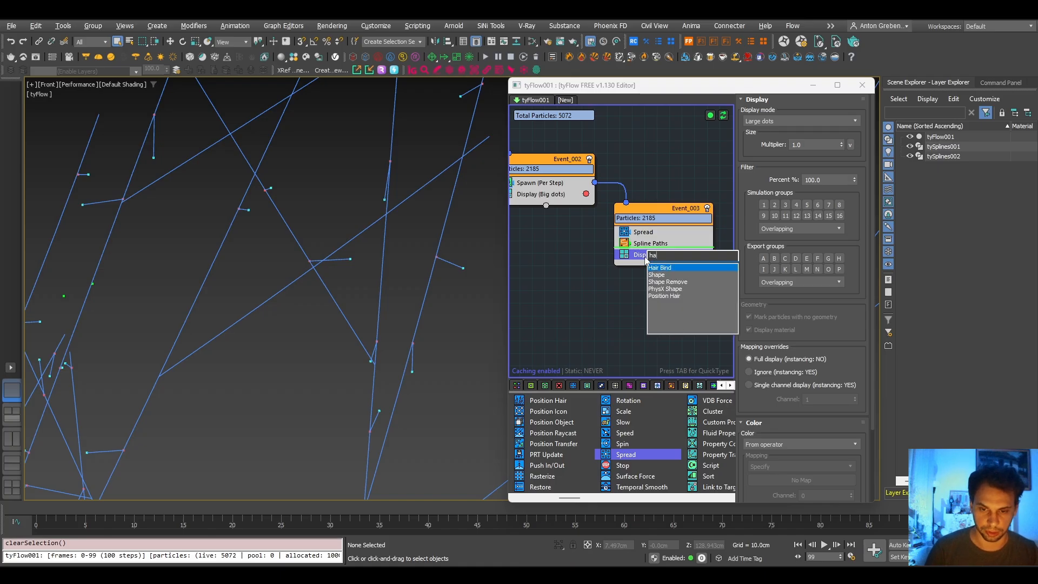
click(656, 275)
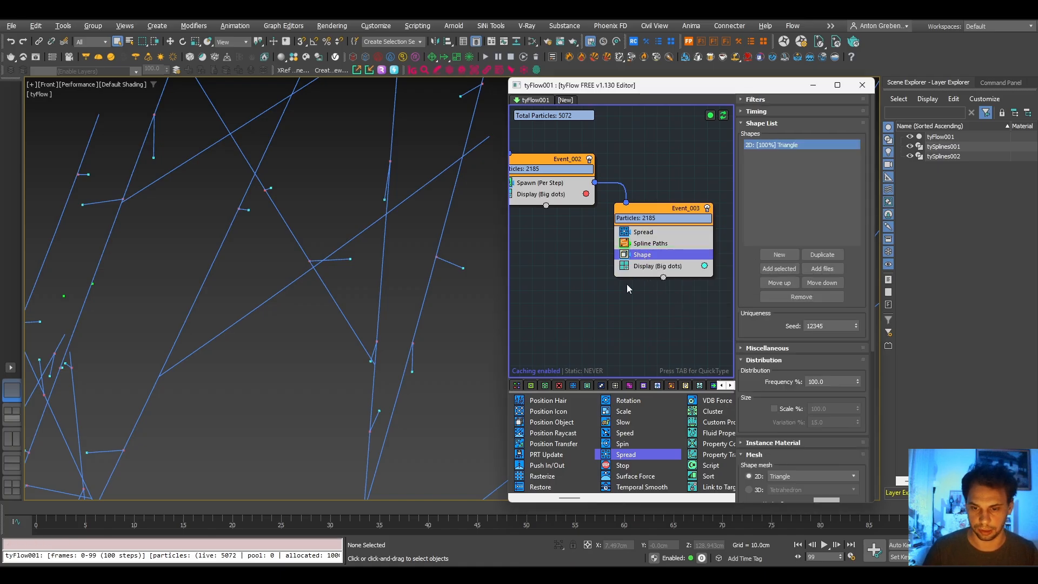
- Set the Shape operator's mesh to the 3D Leaves (Maple) shape
scroll(750, 329, down, 5)
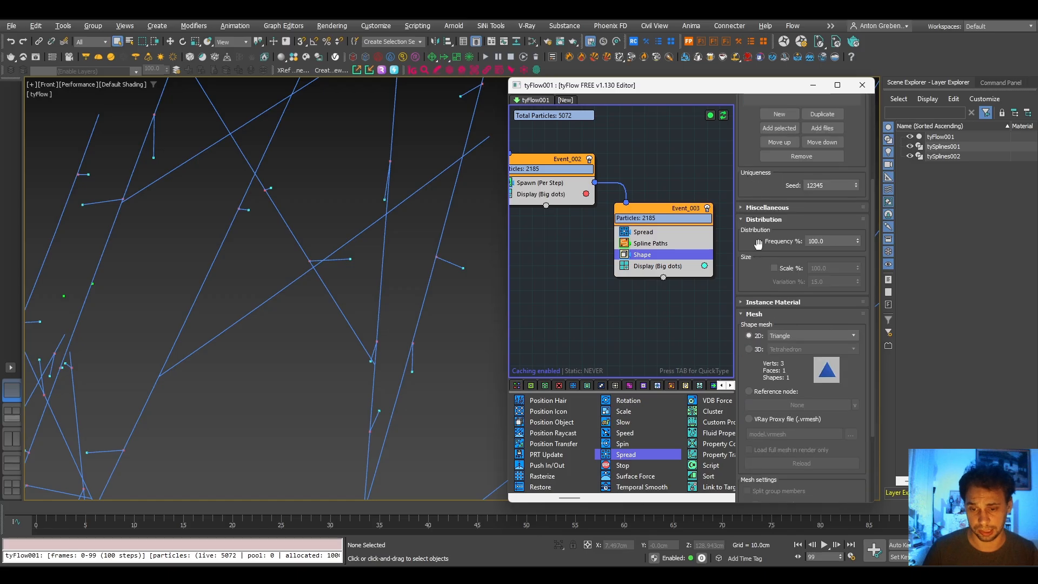
click(749, 348)
click(790, 350)
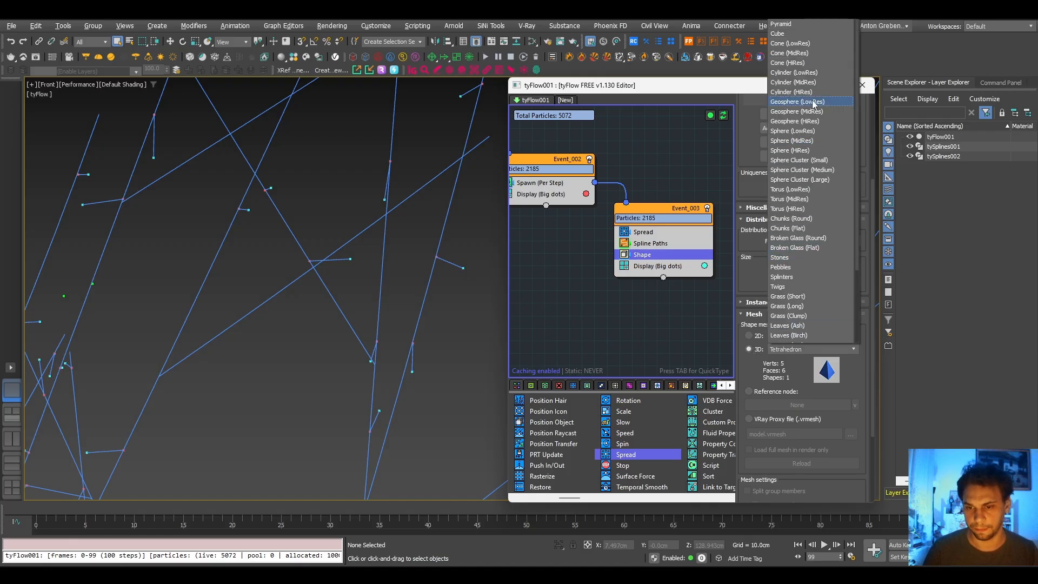
scroll(806, 244, down, 3)
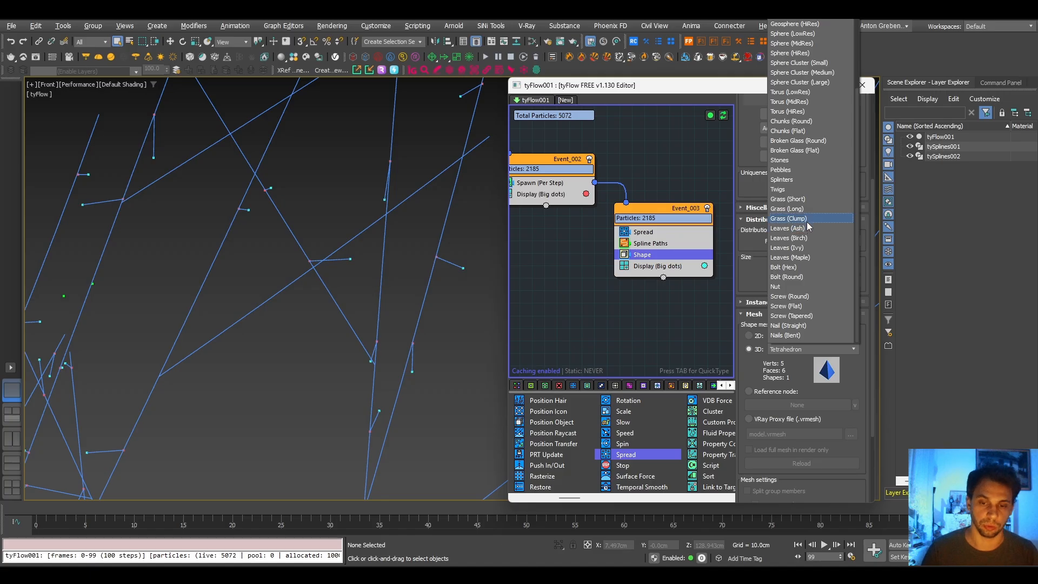
click(755, 189)
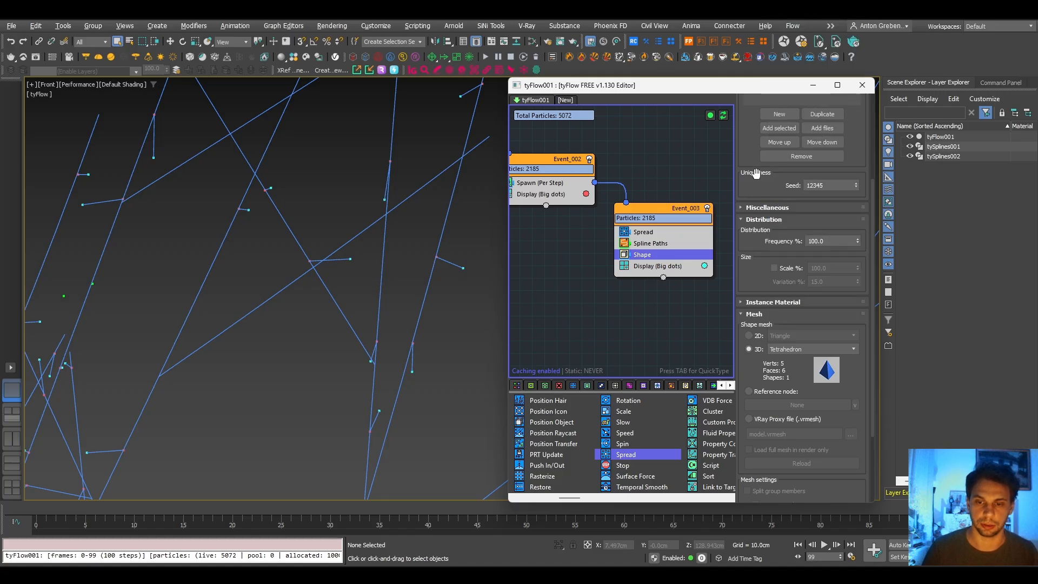
scroll(758, 216, up, 3)
scroll(785, 195, down, 3)
click(809, 325)
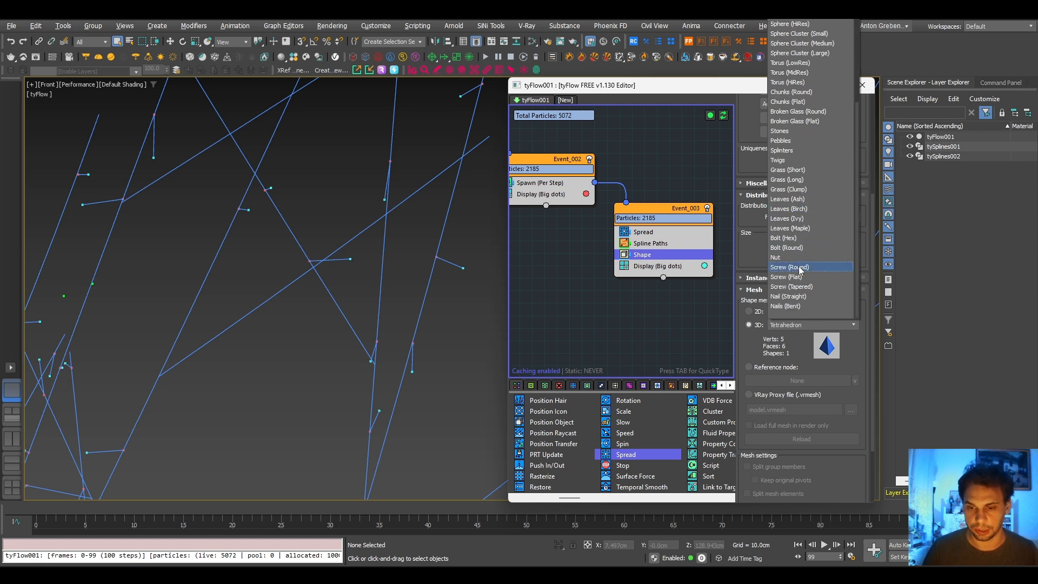
scroll(799, 294, up, 1)
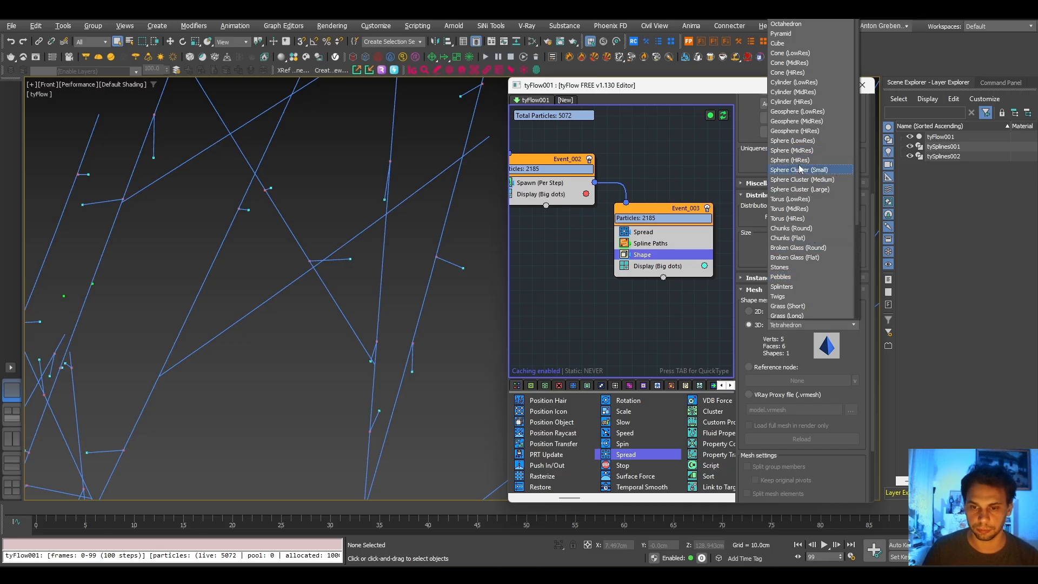
scroll(803, 186, down, 5)
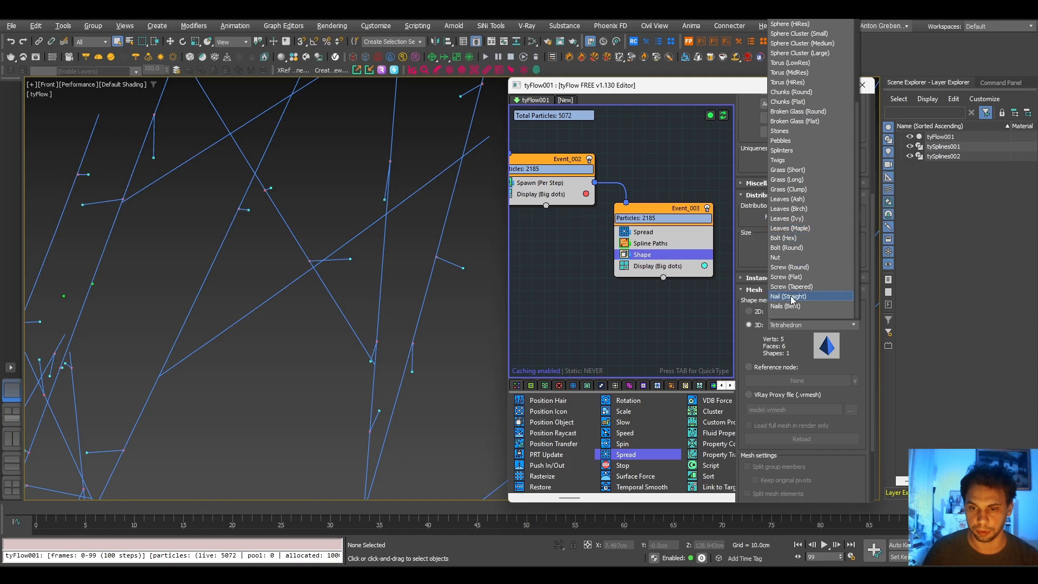
click(794, 229)
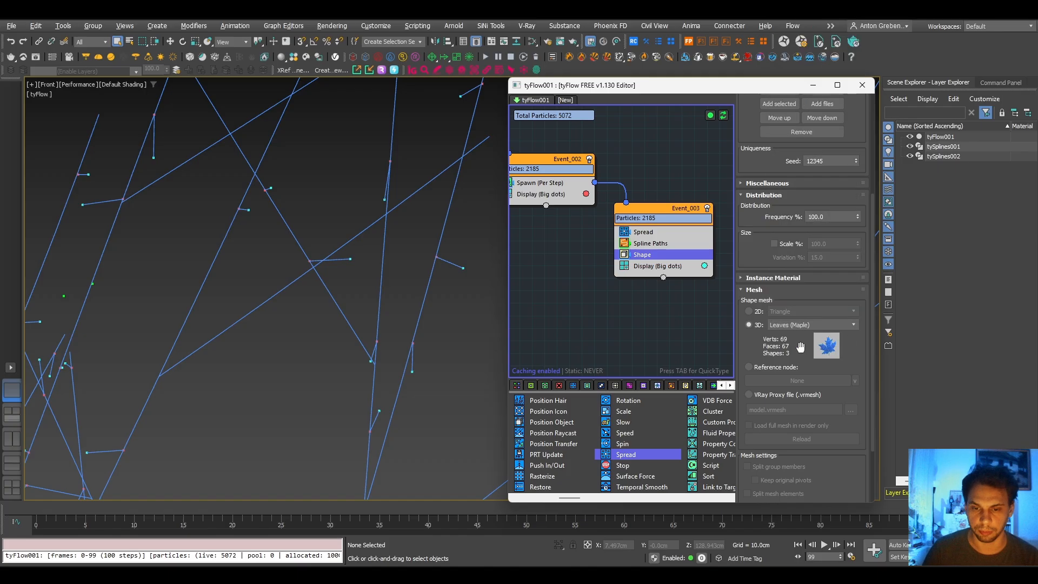
- Switch Event_003's Display operator to Geometry mode and check the leaves along the branches
scroll(275, 253, down, 4)
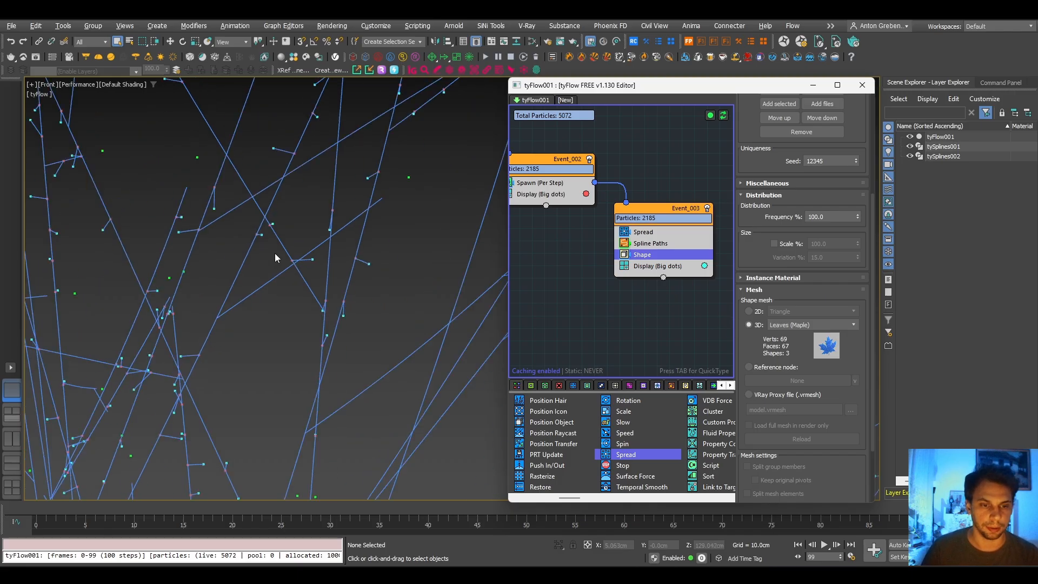
middle_drag(275, 253, 327, 279)
scroll(442, 206, up, 2)
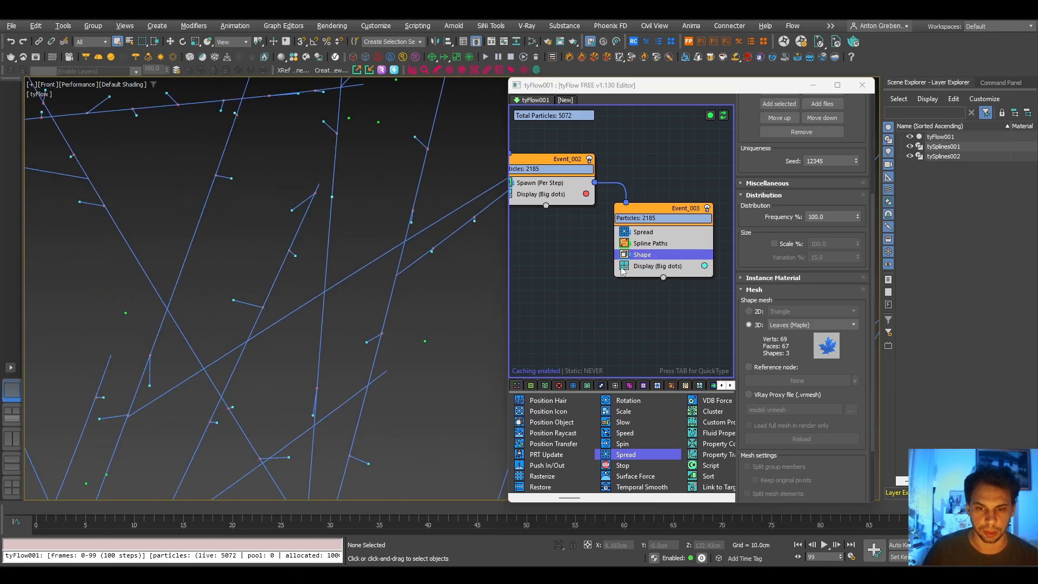
click(655, 265)
click(768, 121)
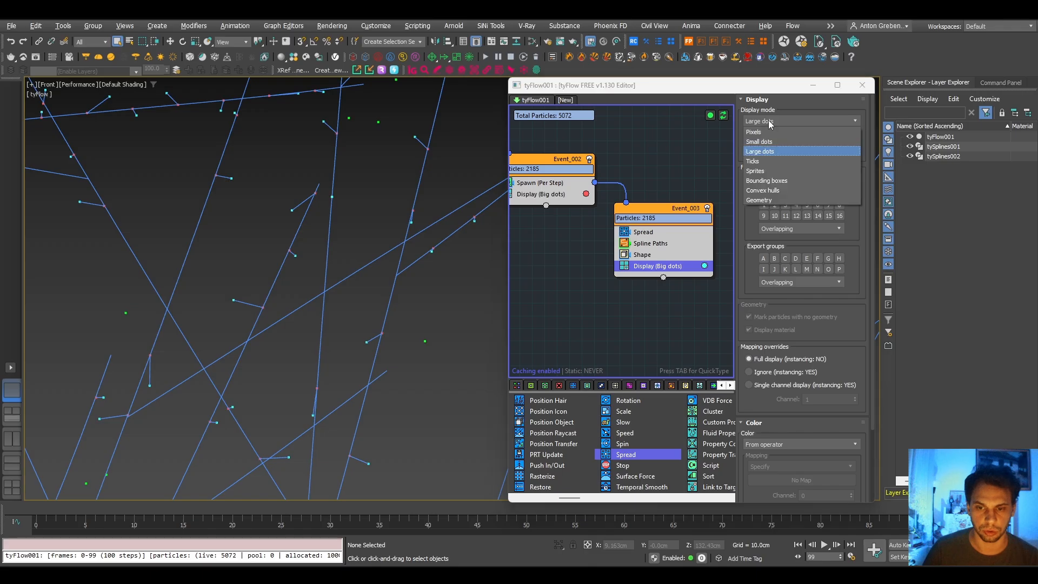
click(764, 206)
scroll(403, 226, down, 5)
middle_drag(403, 227, 268, 244)
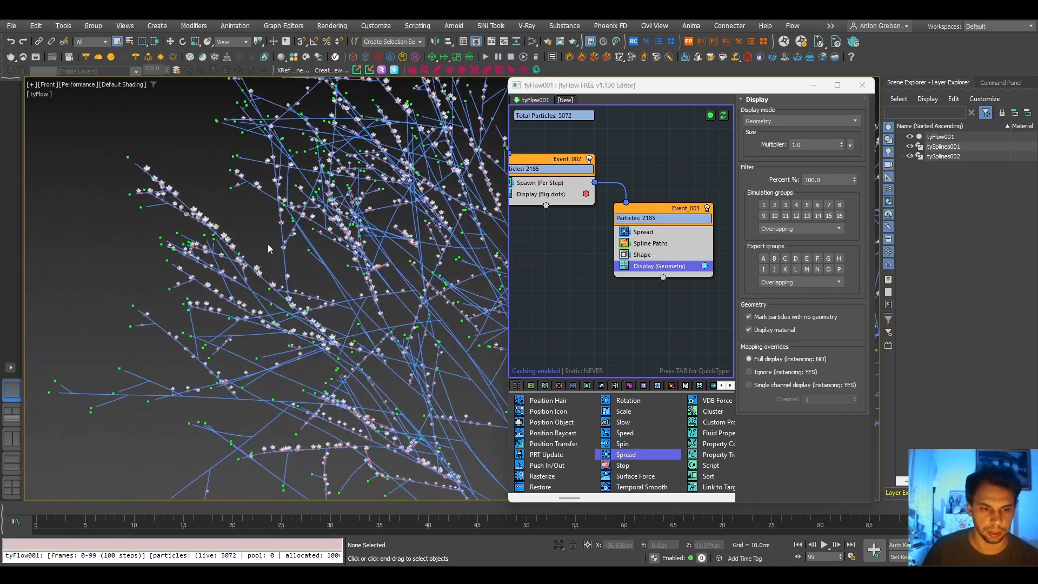
scroll(268, 245, up, 5)
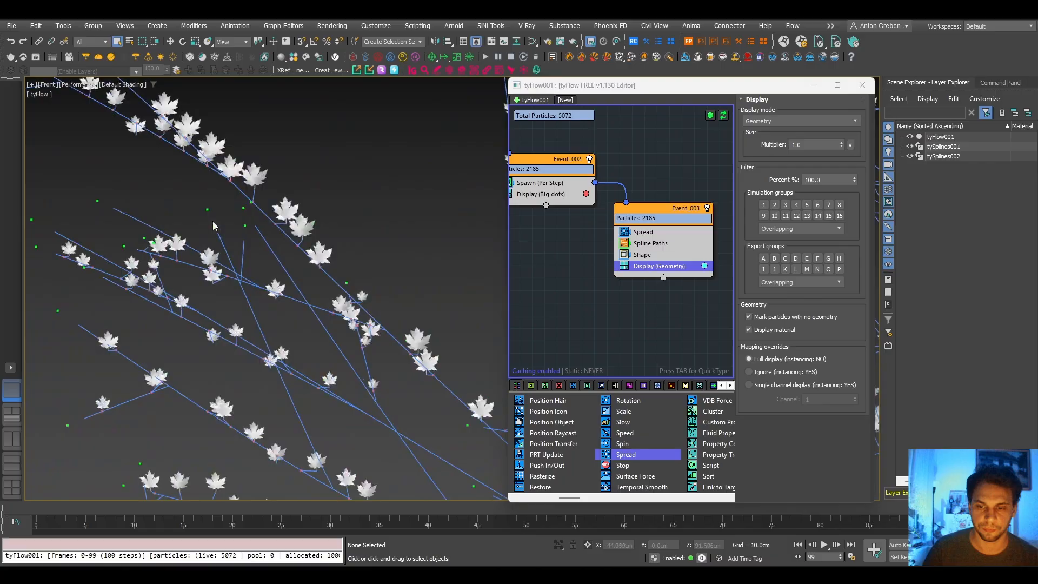
- Enable scaling in Event_003's Shape operator, set the leaf scale to 200%, and check the enlarged leaves across the tree
click(659, 255)
scroll(761, 332, down, 4)
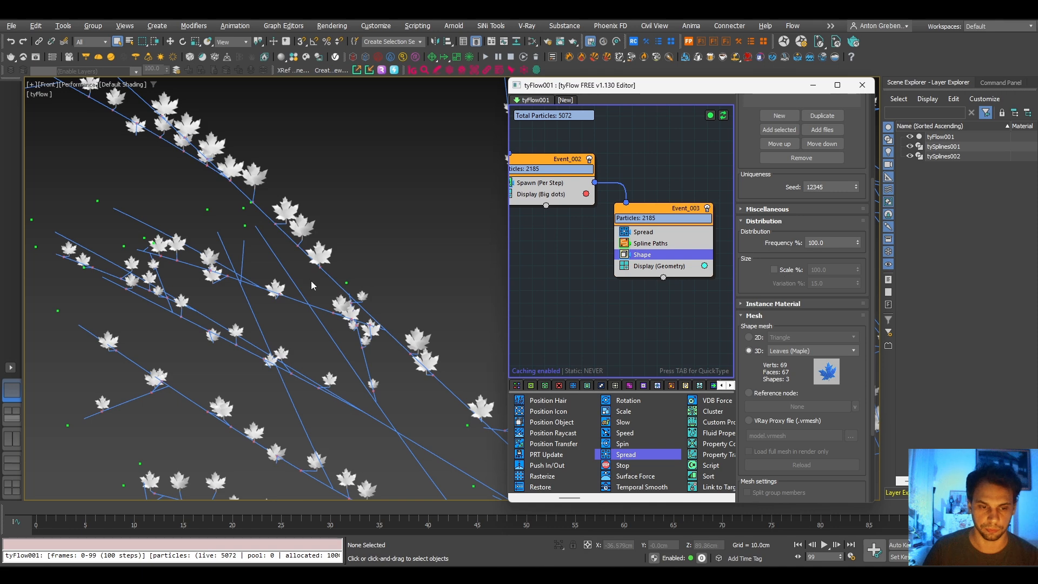
click(776, 270)
scroll(346, 310, down, 5)
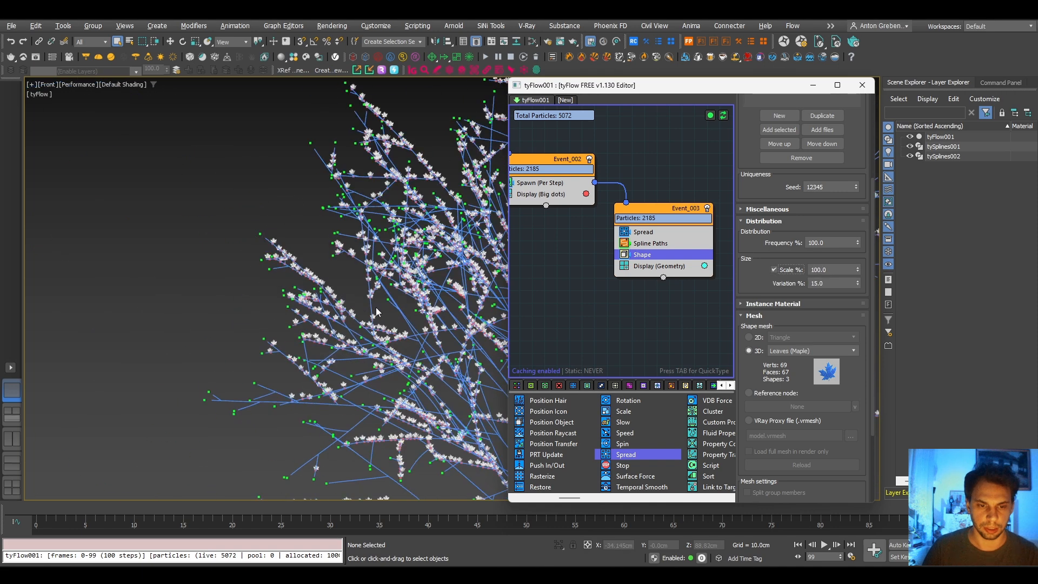
drag(827, 270, 775, 274)
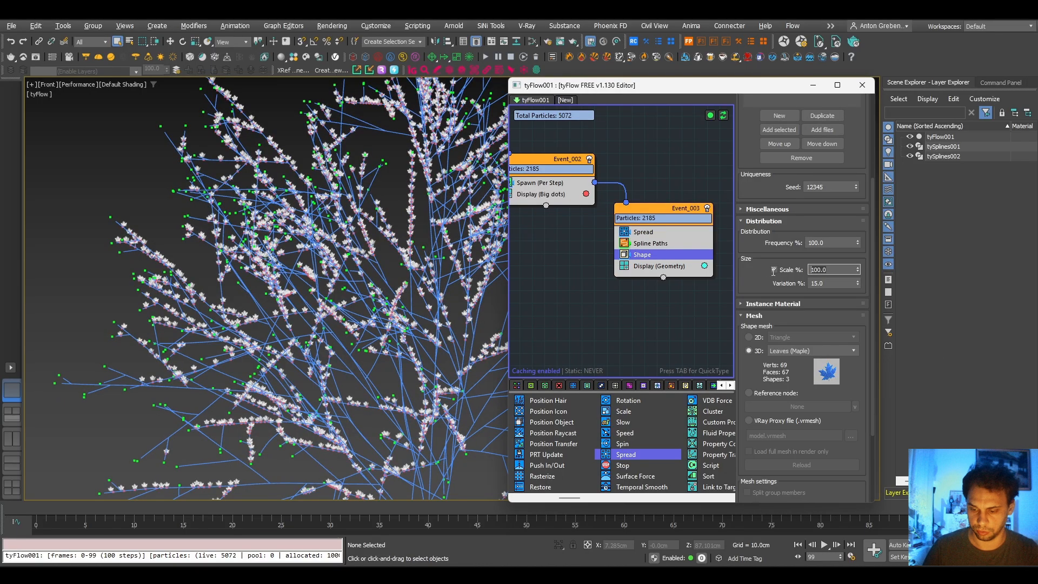
text(200)
key(Return)
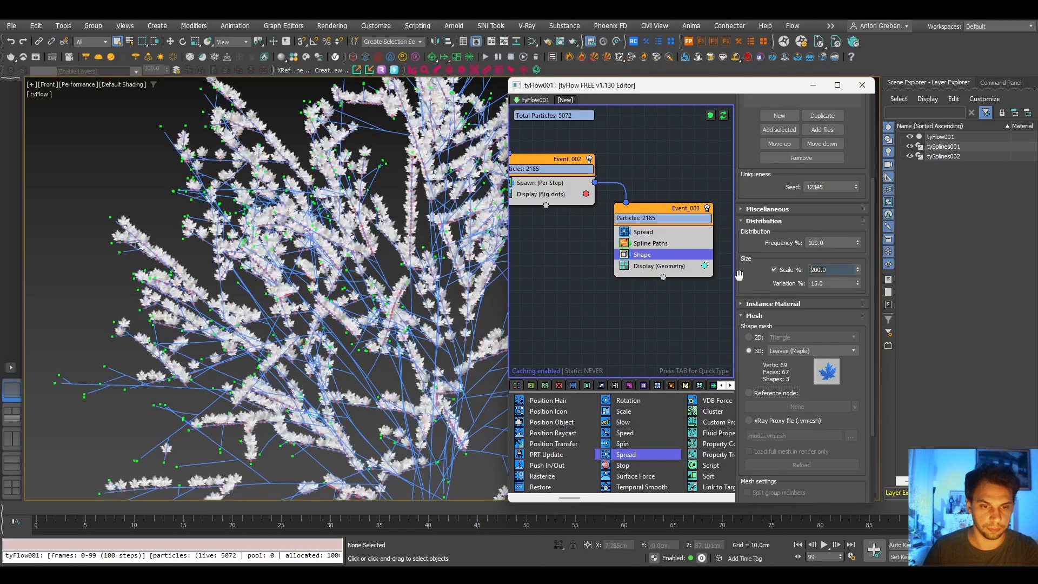
scroll(367, 230, up, 2)
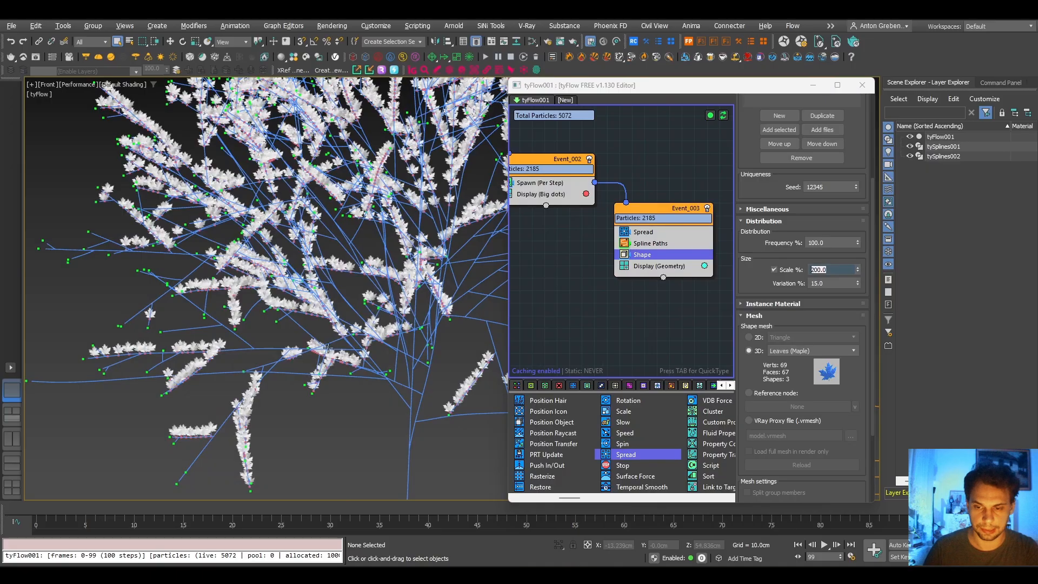
click(827, 284)
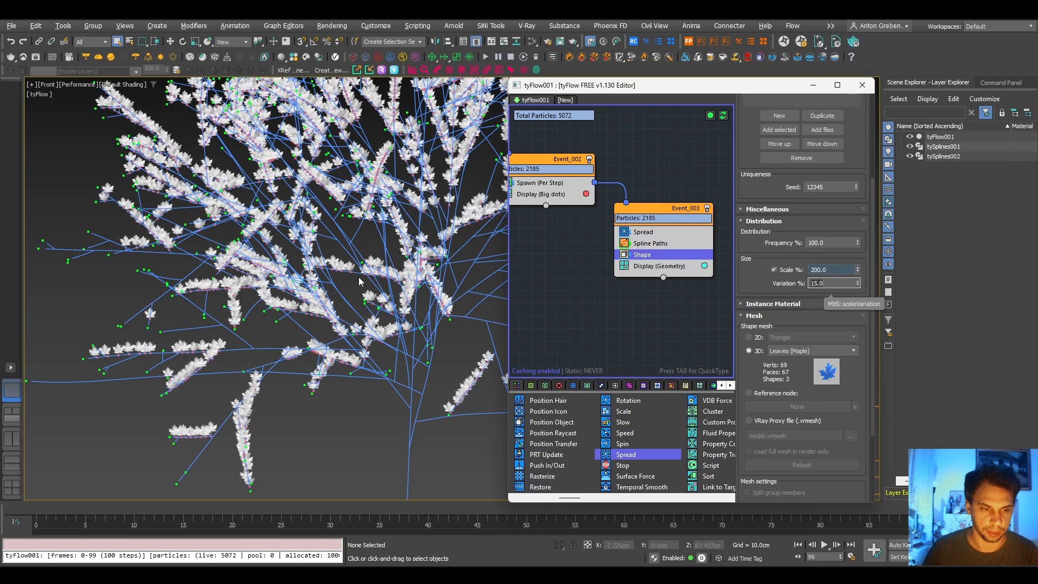
scroll(359, 284, down, 3)
middle_drag(406, 233, 325, 329)
scroll(326, 329, up, 4)
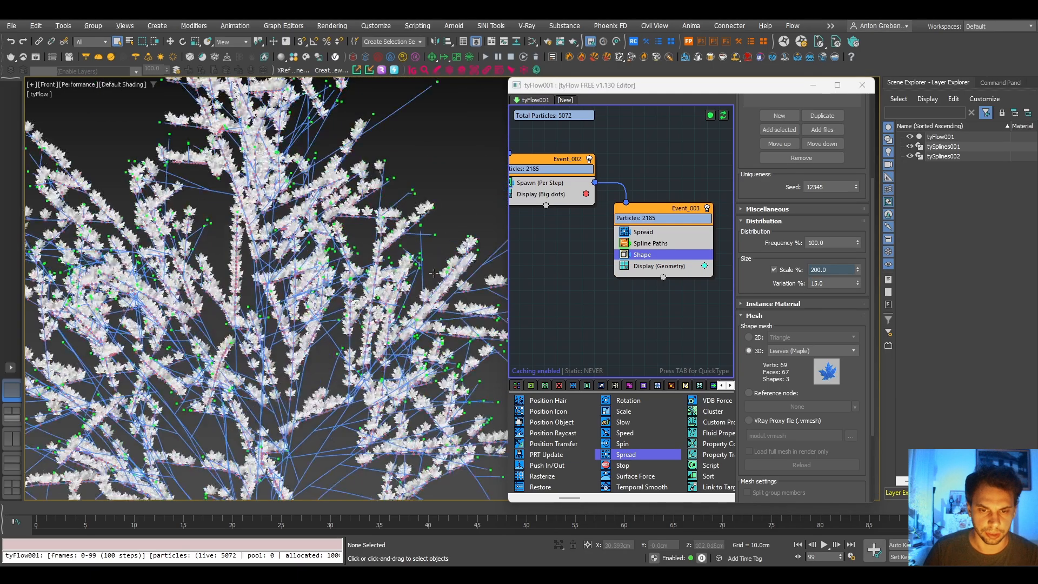
- Set the distance variation of Event_001's Spawn (By Travel) operator to 15%
middle_drag(540, 298, 440, 260)
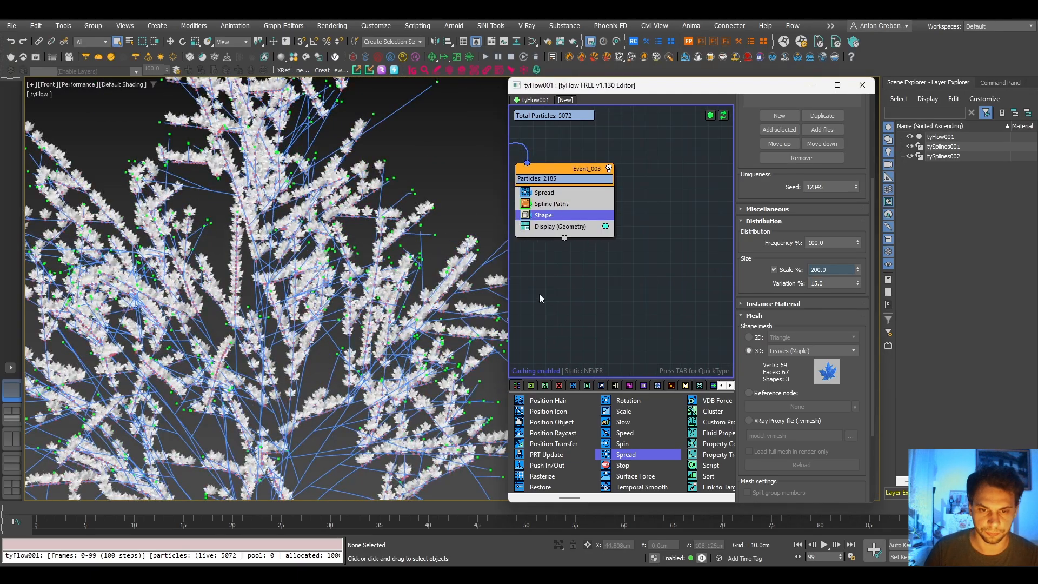
middle_drag(547, 301, 695, 327)
scroll(595, 271, up, 2)
click(589, 210)
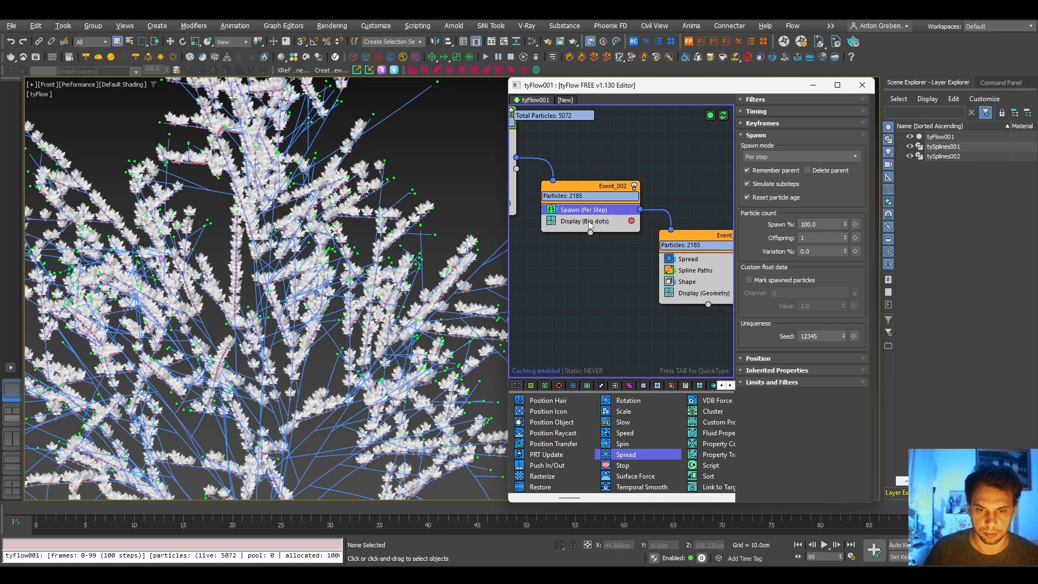
middle_drag(566, 265, 645, 284)
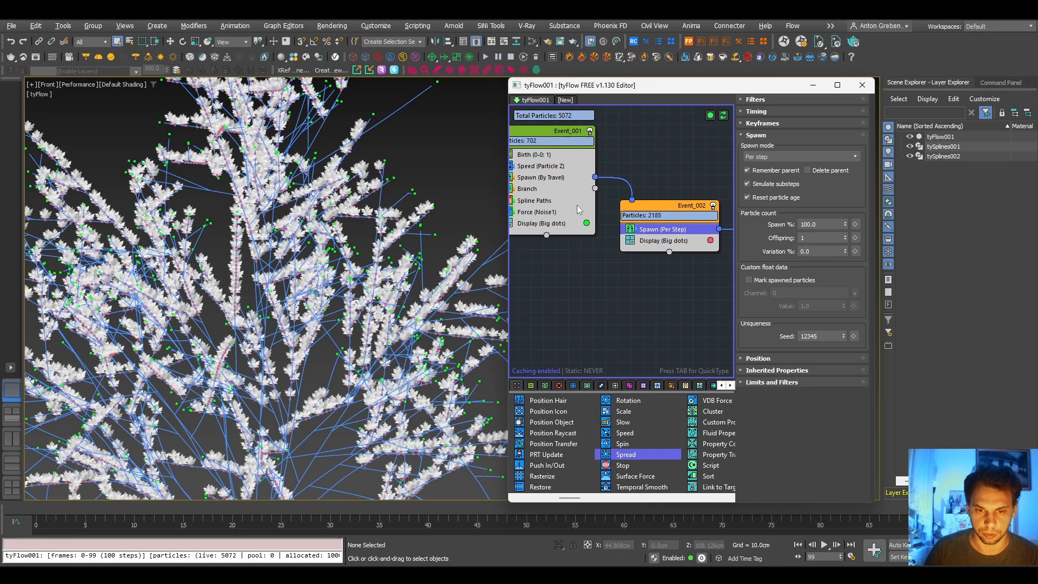
click(549, 178)
double_click(807, 233)
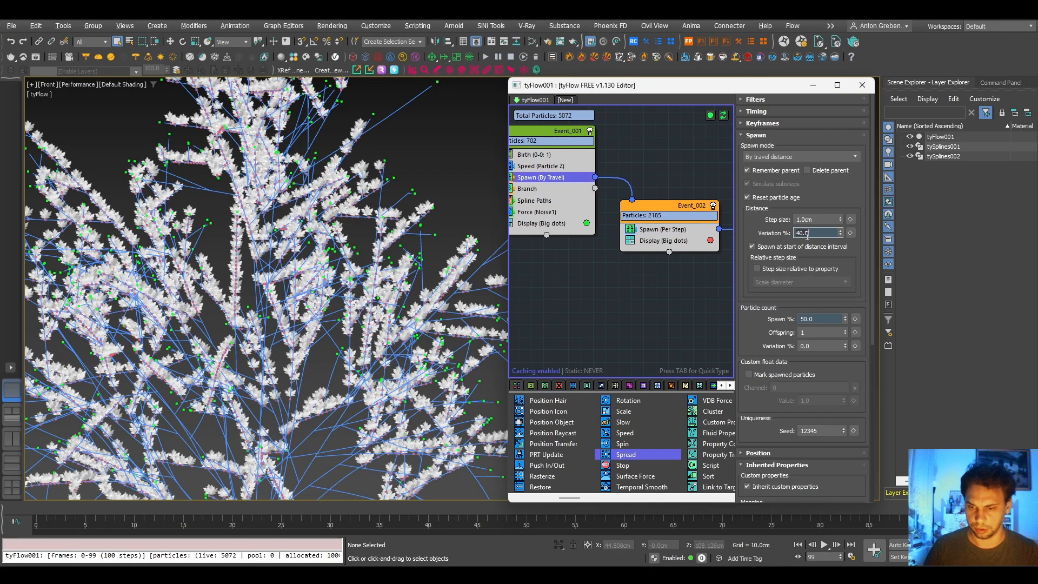
text(15)
key(Return)
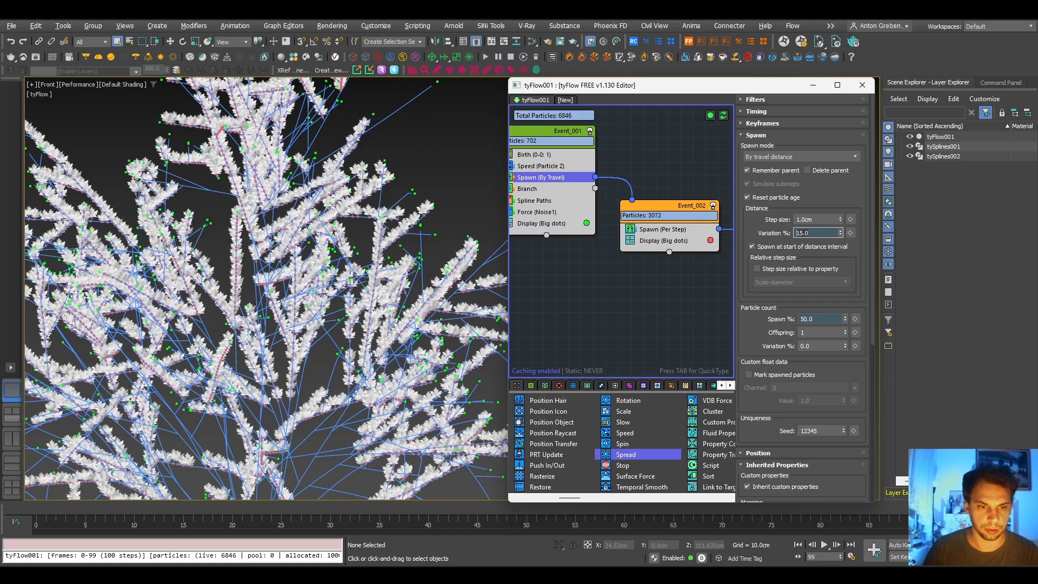
- Set the step size of Event_001's Spawn (By Travel) operator to 2 cm and its spawn percentage to 85%
key(shift+Tab)
text(2)
key(Return)
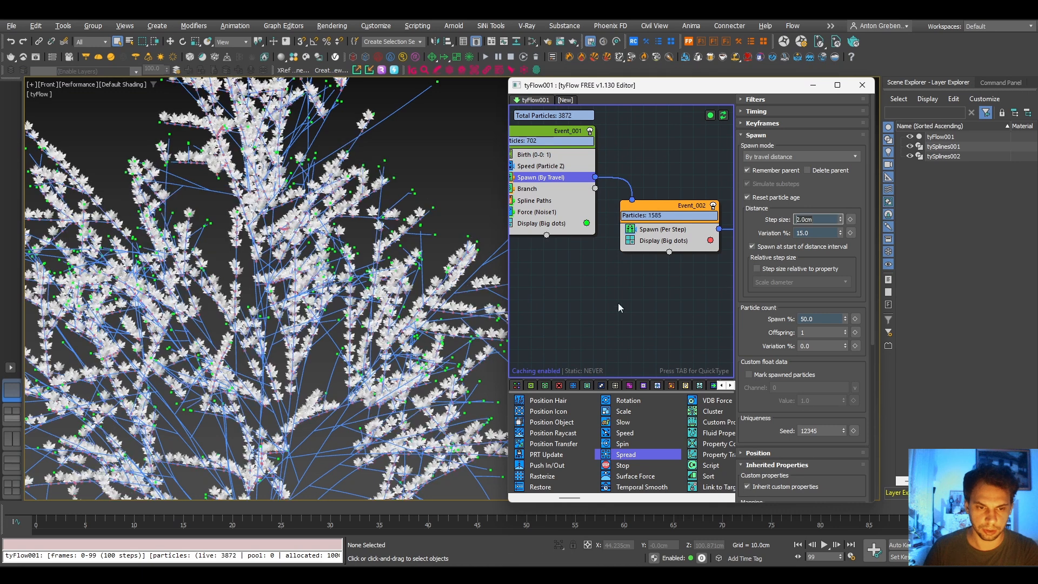
click(822, 319)
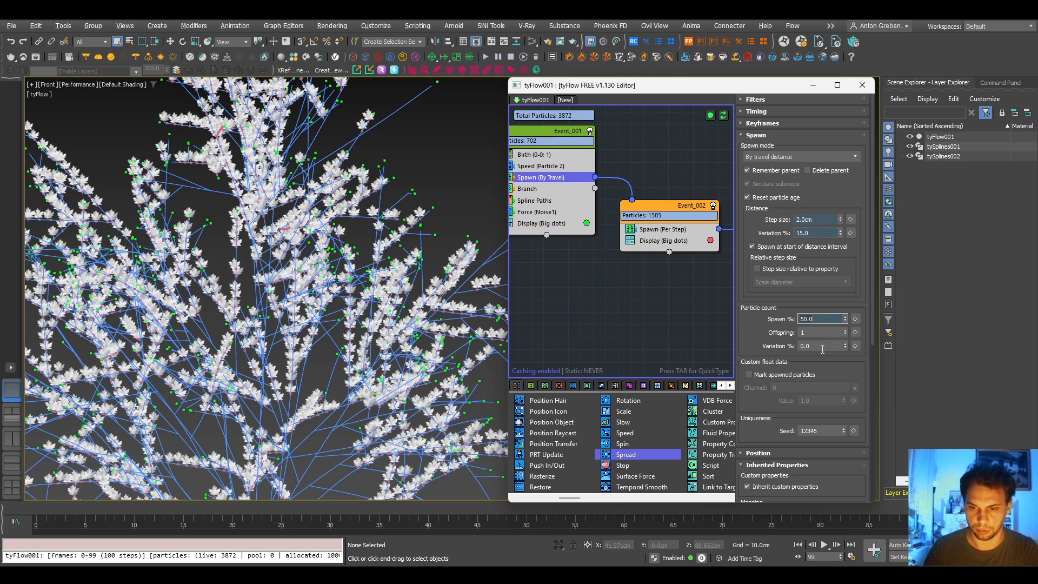
key(BackSpace)
key(BackSpace)
key(BackSpace)
key(BackSpace)
text(35)
key(Return)
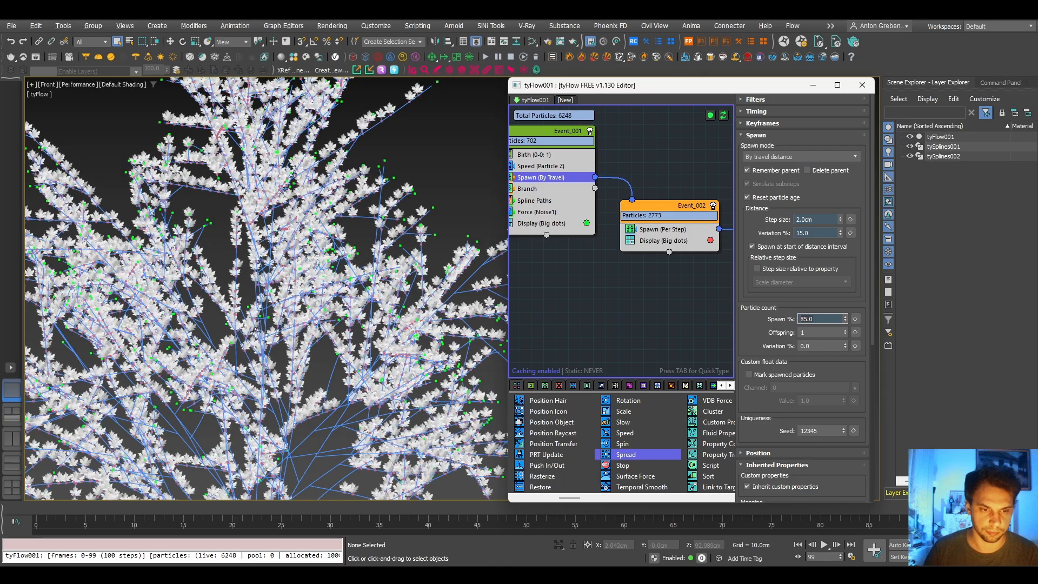
- Examine the leaf density and orientation up close on outer branches and from several angles around the whole tree
scroll(255, 332, down, 5)
middle_drag(270, 347, 300, 345)
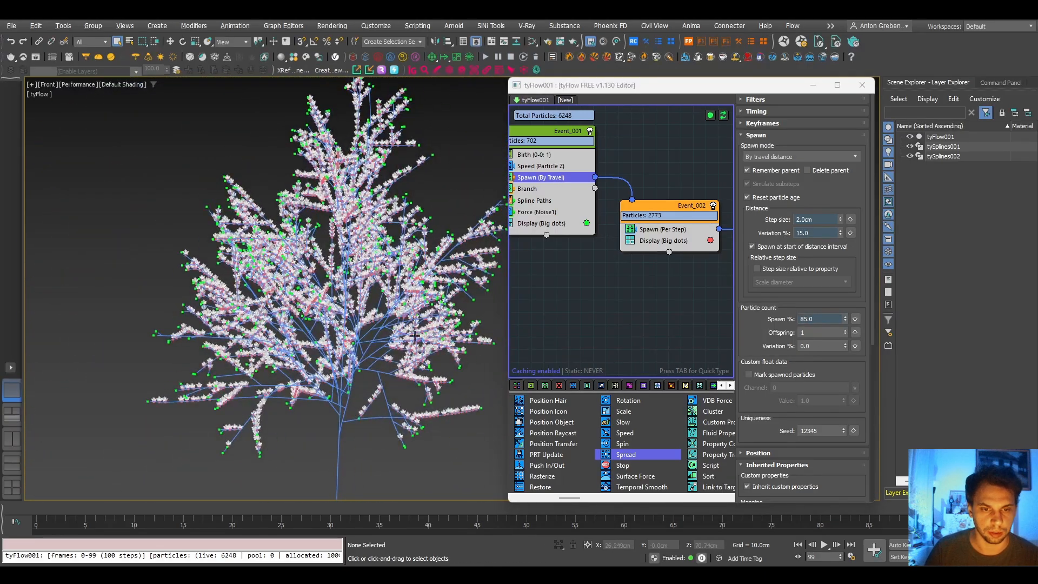
scroll(397, 181, up, 6)
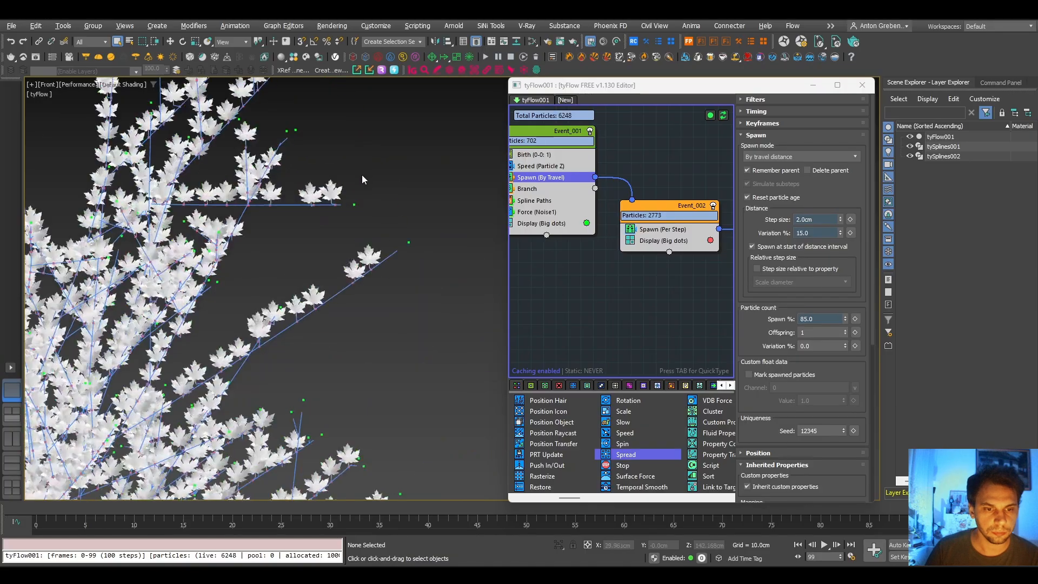
scroll(362, 177, down, 8)
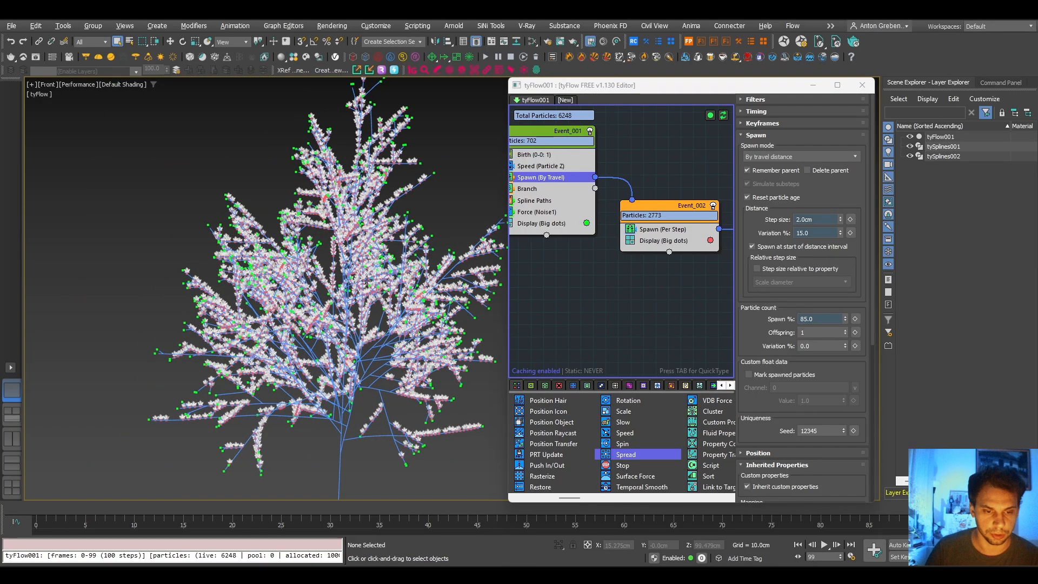
alt+middle_drag(366, 281, 320, 275)
middle_drag(208, 348, 323, 335)
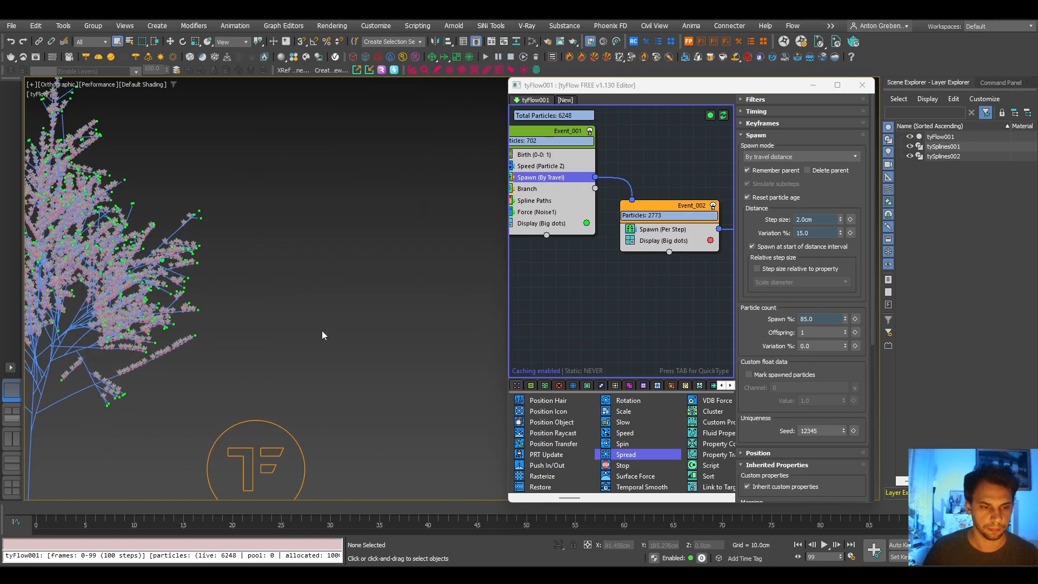
drag(68, 399, 42, 427)
middle_drag(41, 426, 374, 379)
scroll(379, 368, down, 2)
alt+middle_drag(406, 325, 482, 267)
scroll(450, 281, up, 4)
- Add a Rotation operator above the Display operator in Event_003 and set its orientation to Align to parent
middle_drag(640, 278, 577, 281)
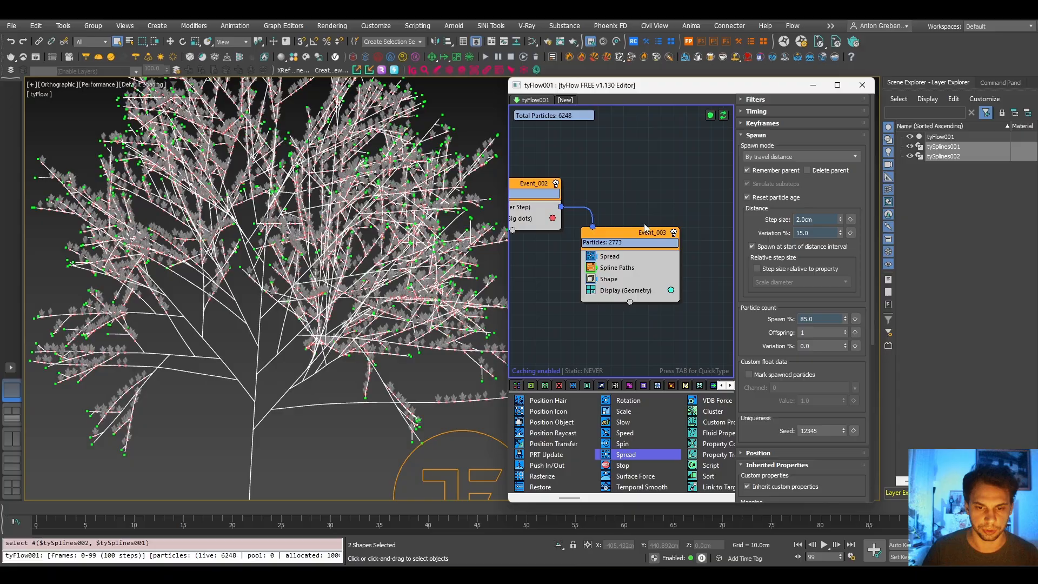
click(615, 292)
key(Tab)
text(o)
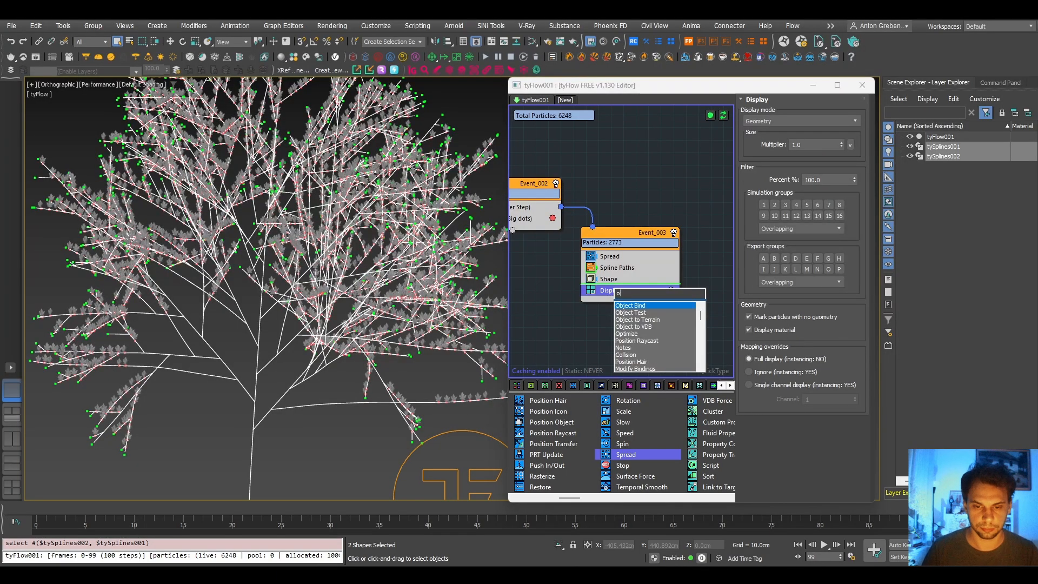
key(BackSpace)
text(r)
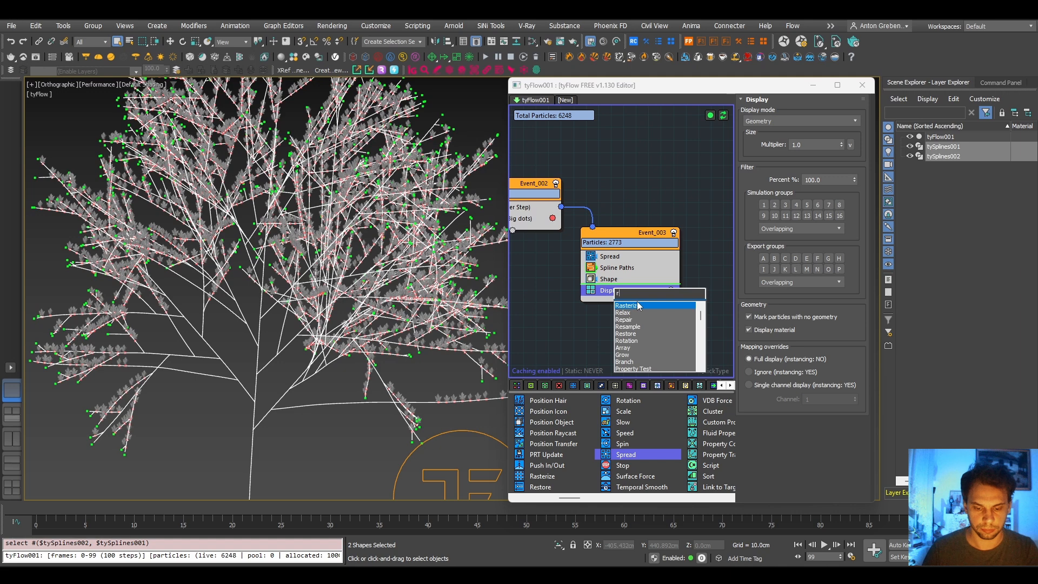
text(o)
click(639, 306)
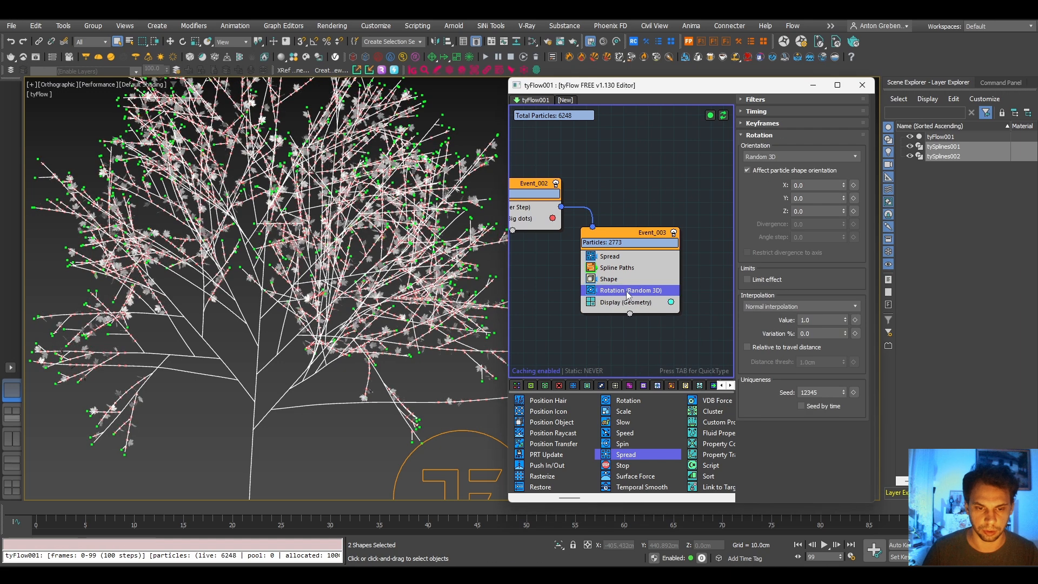
click(782, 160)
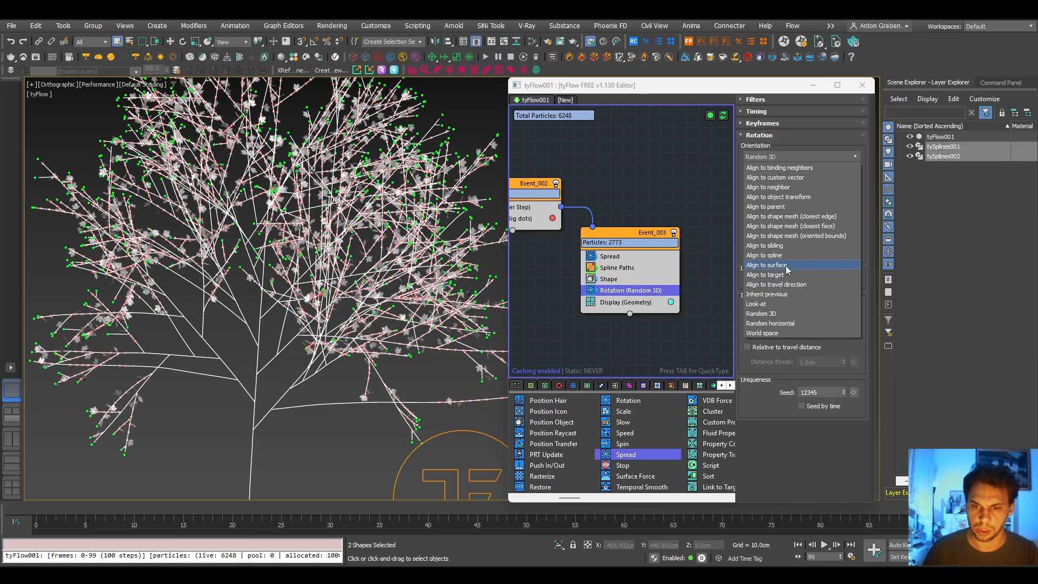
click(794, 208)
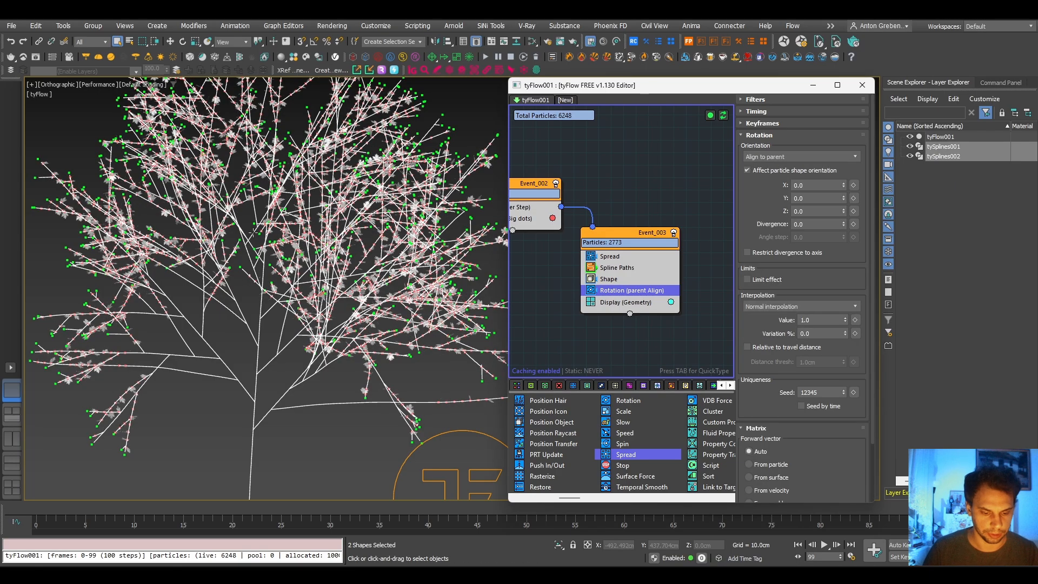
- Inspect closely in the front view how the leaf stems are attached to the twigs
key(f)
key(z)
scroll(387, 270, up, 10)
scroll(415, 280, down, 6)
scroll(463, 227, up, 2)
mouse_move(147, 227)
middle_down()
mouse_move(207, 252)
mouse_move(292, 316)
middle_up()
middle_drag(352, 470, 301, 267)
middle_drag(363, 328, 288, 337)
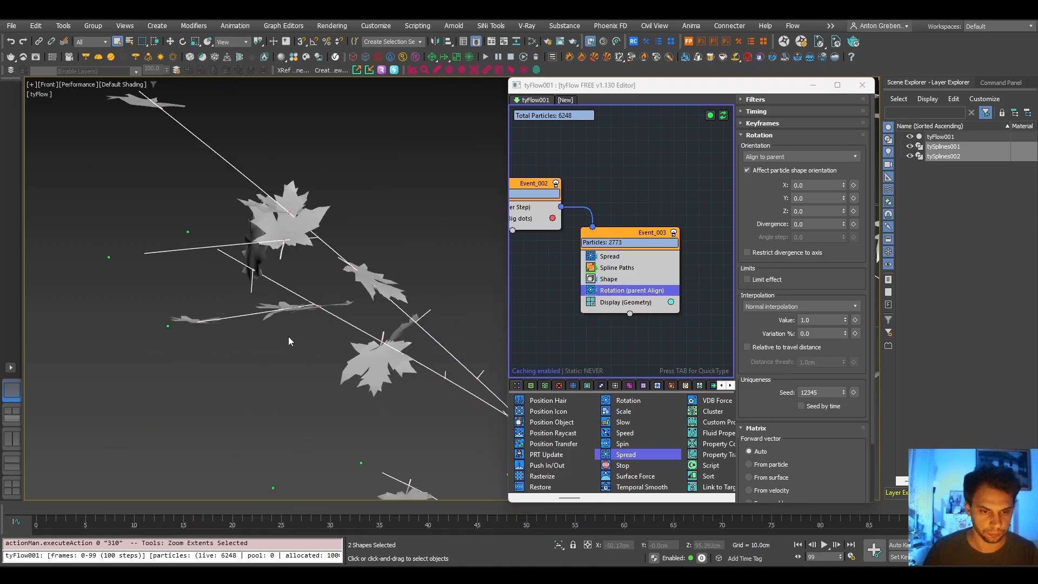
scroll(430, 321, up, 4)
middle_drag(431, 319, 364, 331)
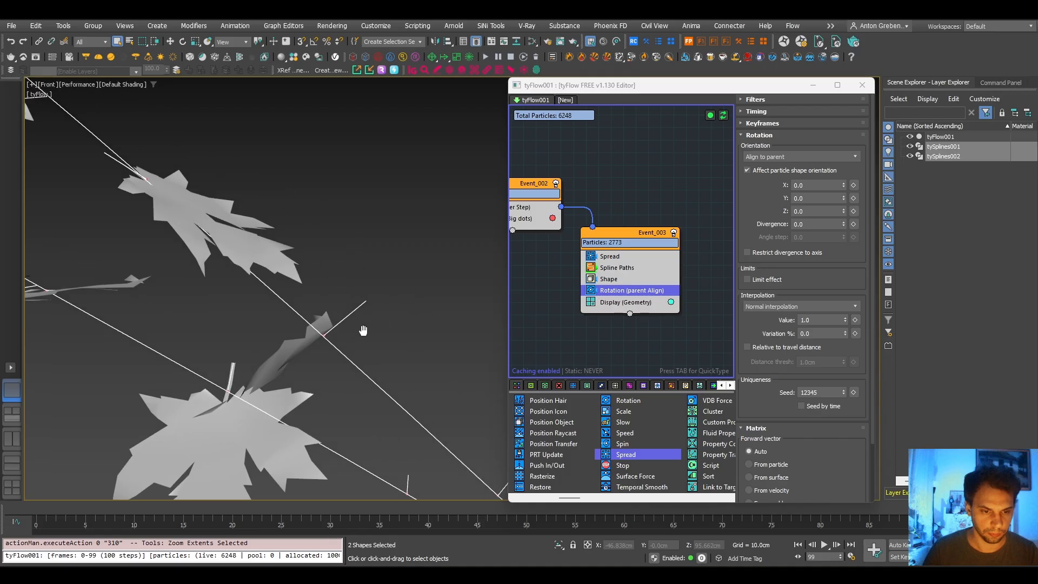
middle_drag(281, 377, 301, 320)
scroll(323, 286, up, 2)
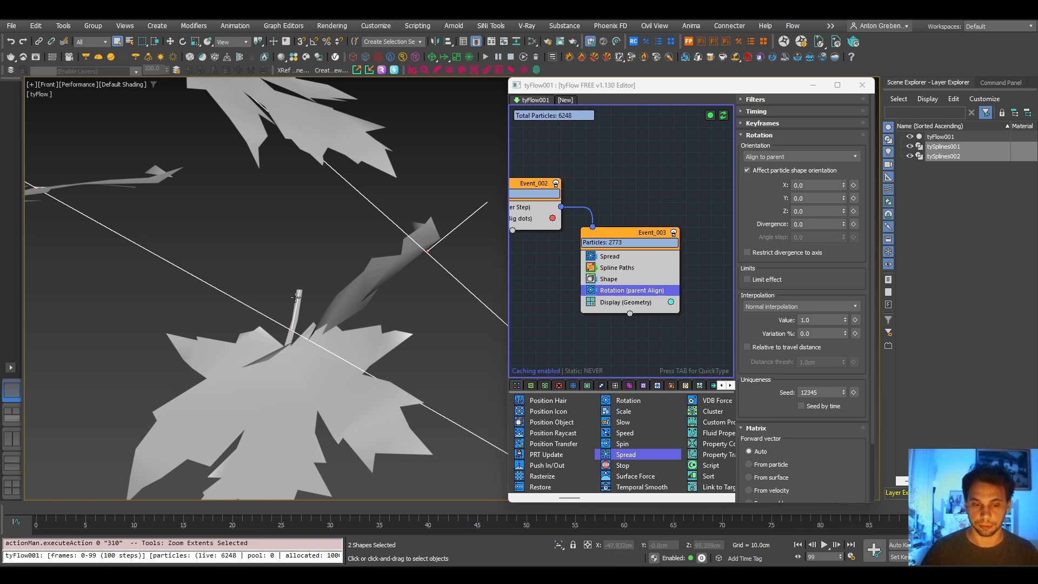
- Set the Y rotation of Event_003's Rotation operator to -180
click(816, 212)
click(817, 199)
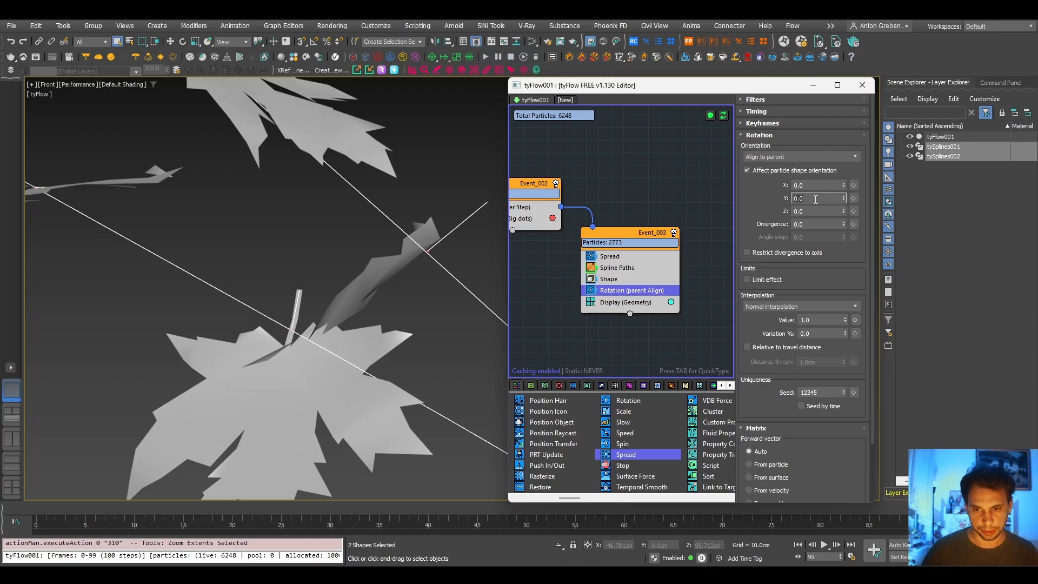
text(-180)
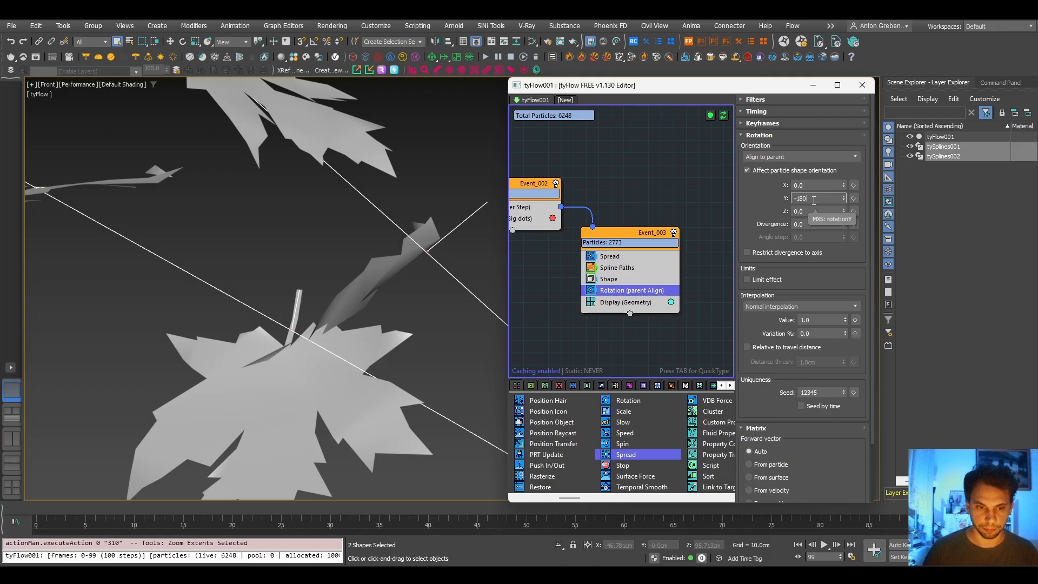
key(Return)
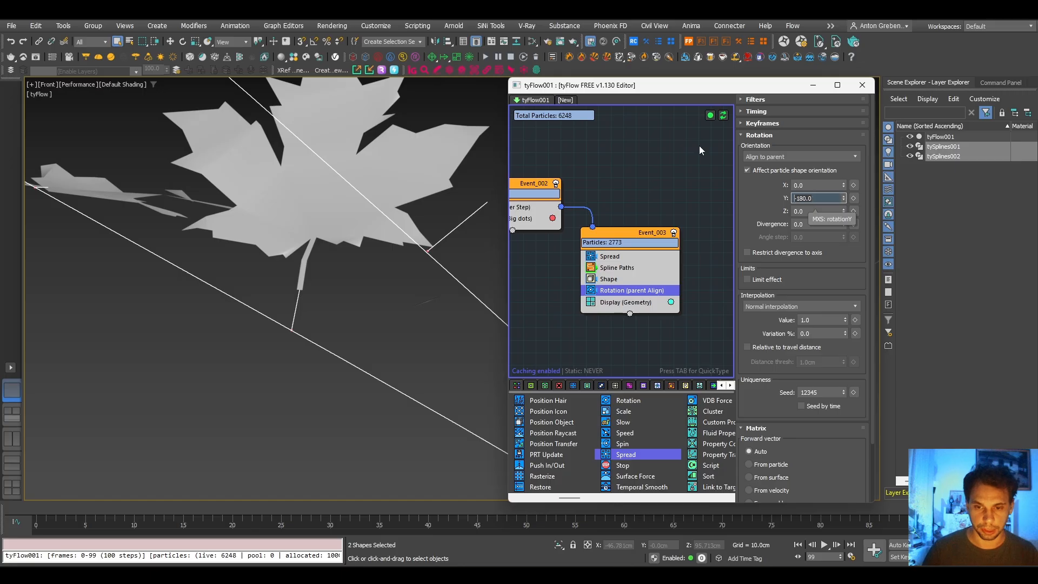
- Examine the rotated leaves up close with edged faces, and review the whole deselected tree in default shading
scroll(387, 340, down, 5)
middle_drag(397, 329, 269, 330)
scroll(334, 324, up, 5)
scroll(333, 323, down, 4)
scroll(338, 325, up, 2)
key(F4)
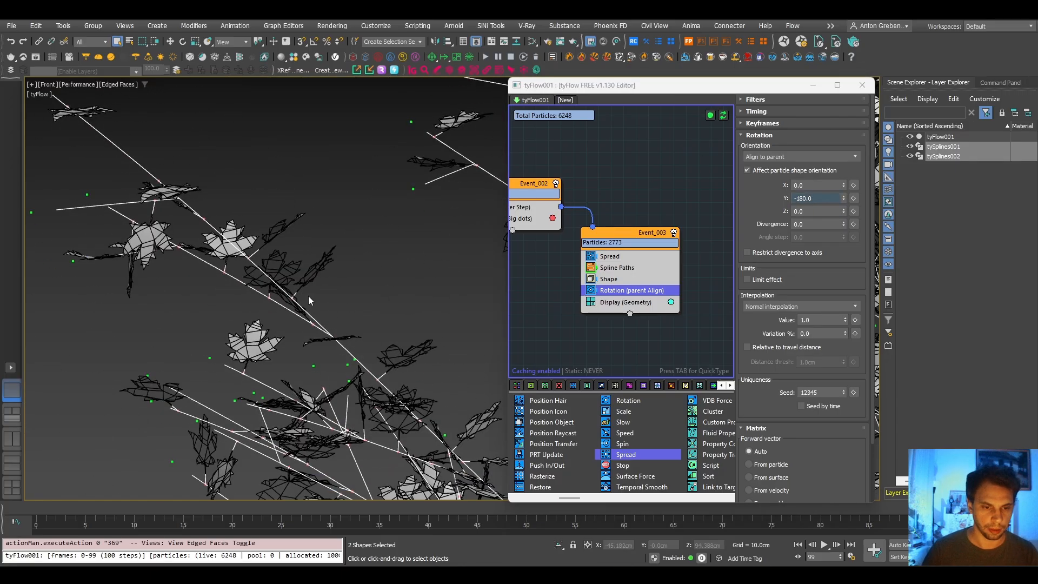
scroll(301, 291, up, 5)
scroll(280, 271, down, 4)
middle_drag(280, 272, 143, 410)
middle_drag(309, 247, 173, 353)
scroll(251, 243, down, 8)
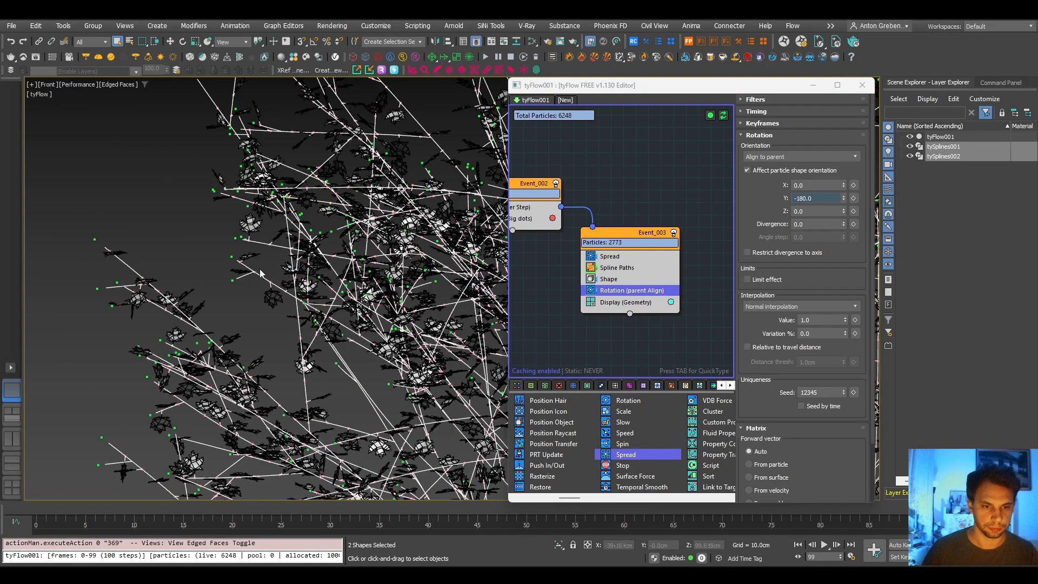
click(151, 212)
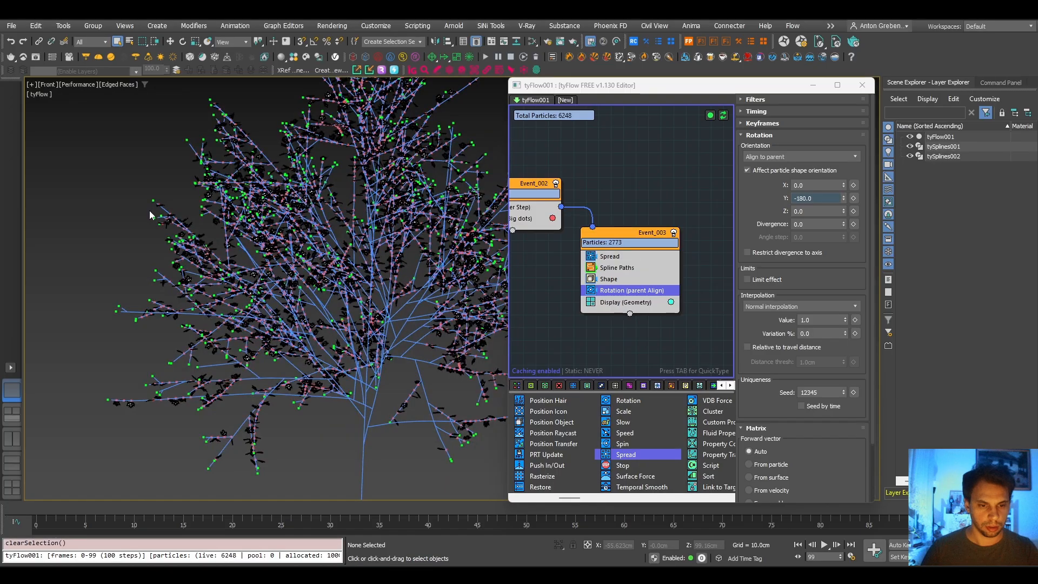
key(F3)
key(F3)
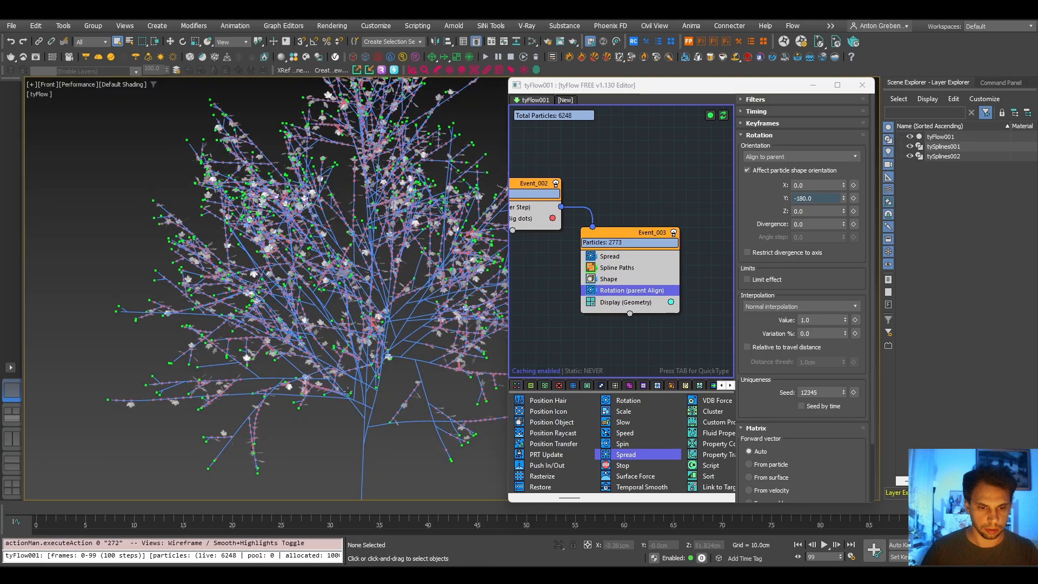
- Enable the tySplineMesher modifier on tySplines001, clear the selection, and view the meshed tree from an angle
click(373, 405)
click(990, 85)
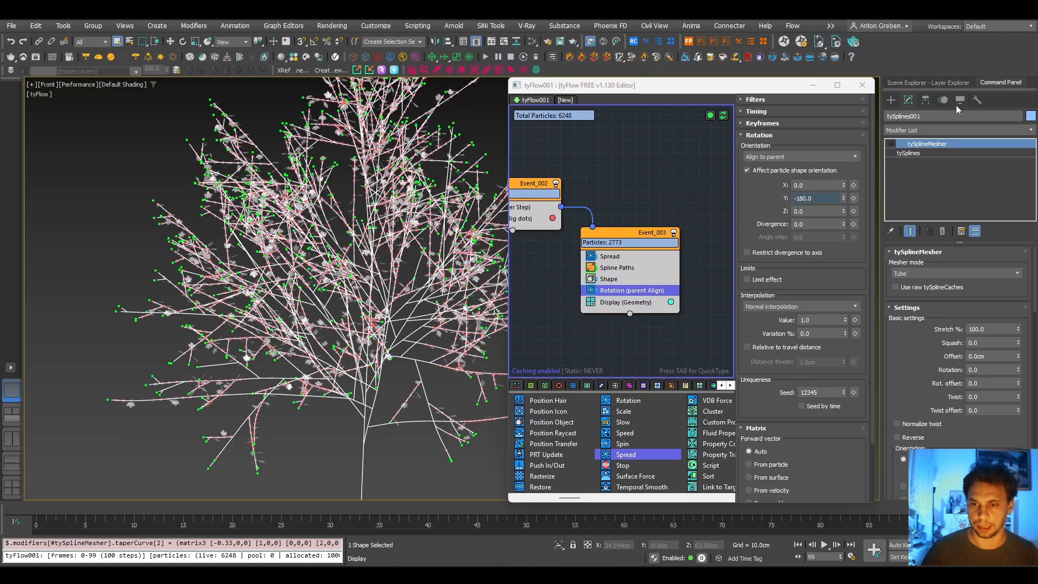
click(892, 145)
middle_drag(390, 443, 415, 358)
click(382, 323)
alt+middle_drag(414, 358, 186, 419)
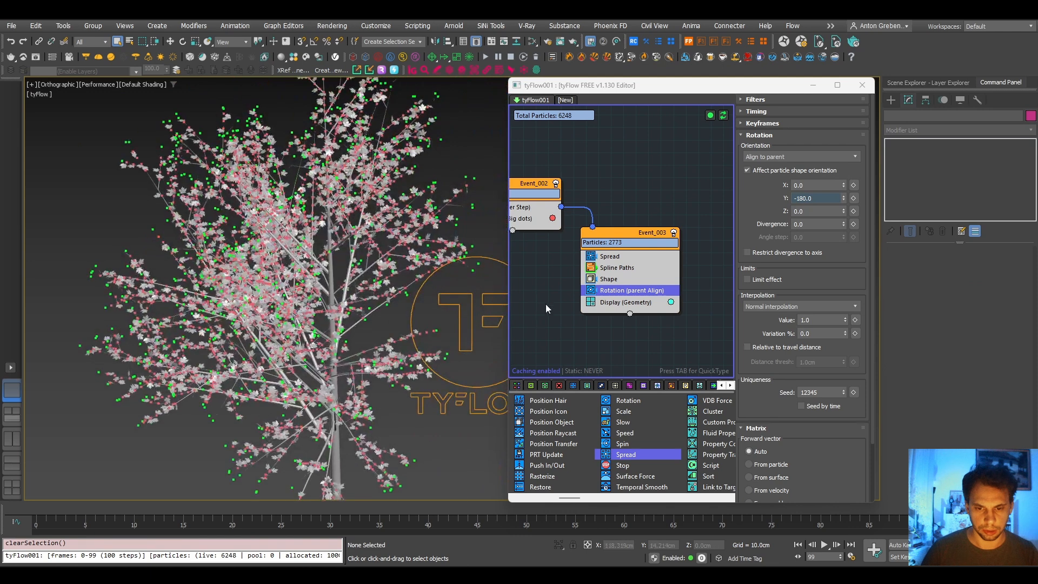
- Disable the Display operators in Event_001 and Event_002 while keeping Event_003's Display (Geometry) operator enabled
scroll(601, 315, down, 4)
middle_drag(630, 317, 650, 318)
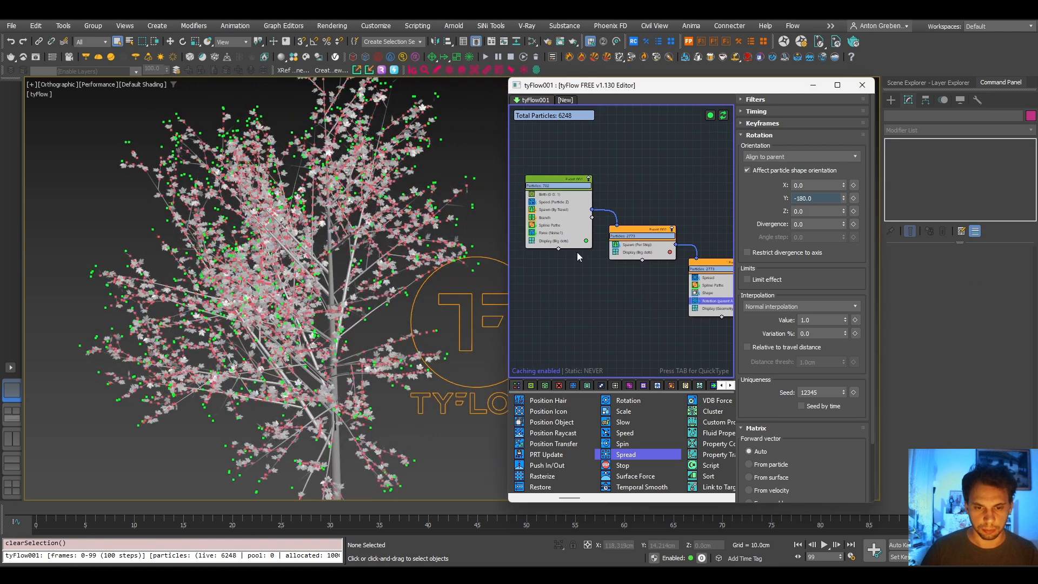
click(532, 241)
middle_drag(576, 299, 546, 259)
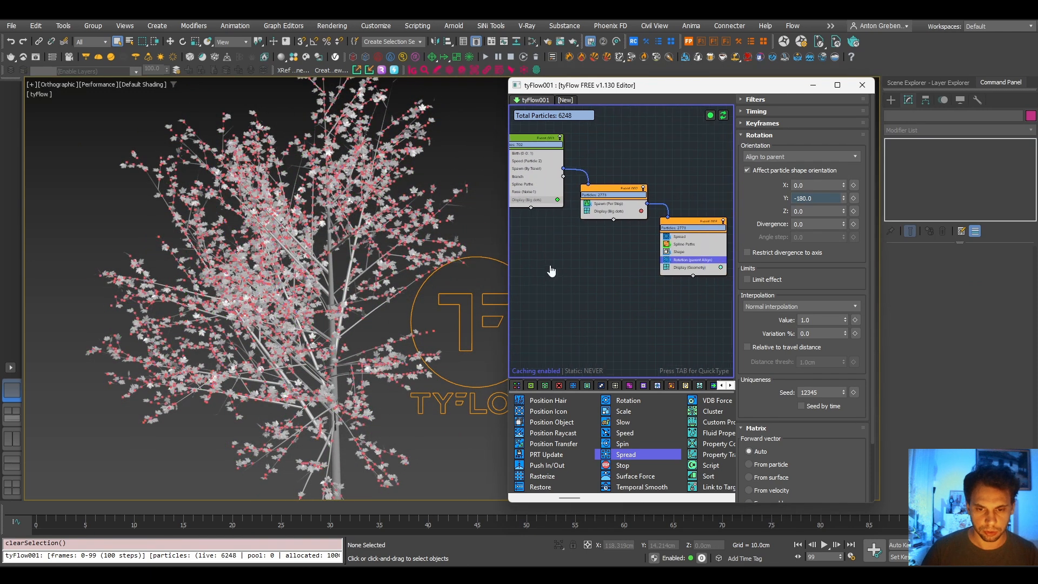
click(586, 204)
click(586, 210)
click(586, 202)
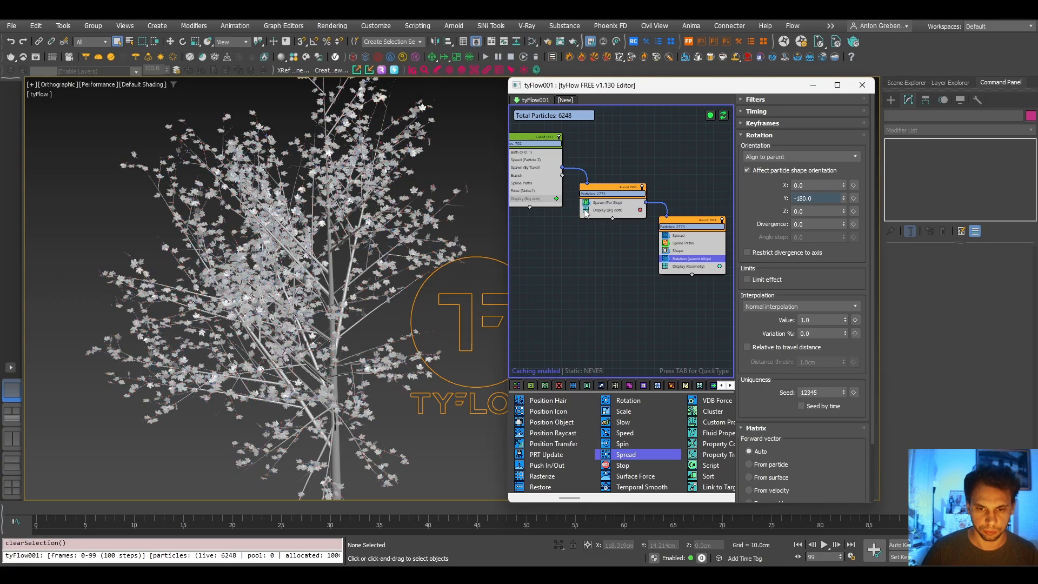
click(665, 267)
click(666, 266)
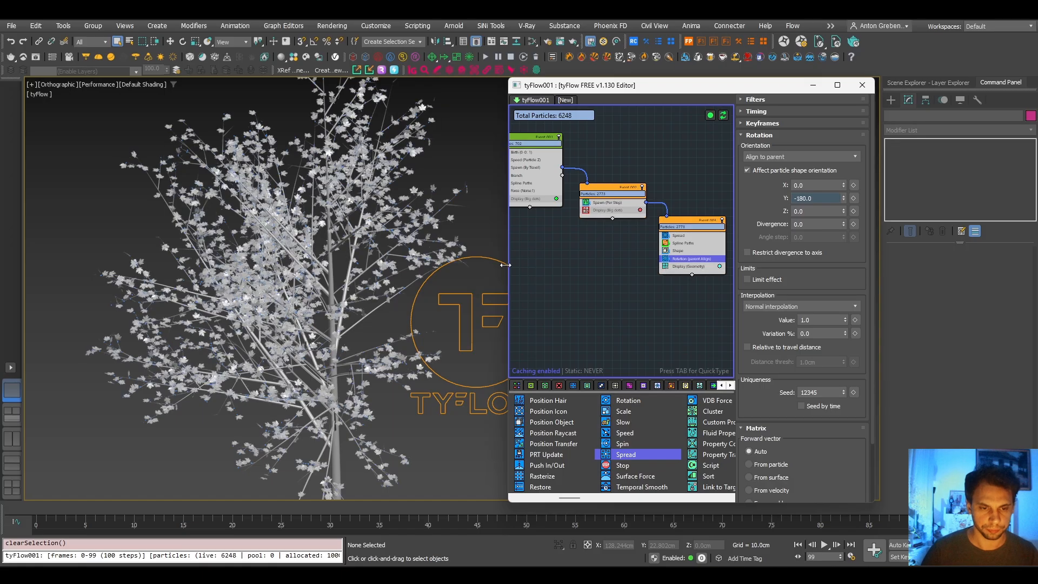
click(689, 267)
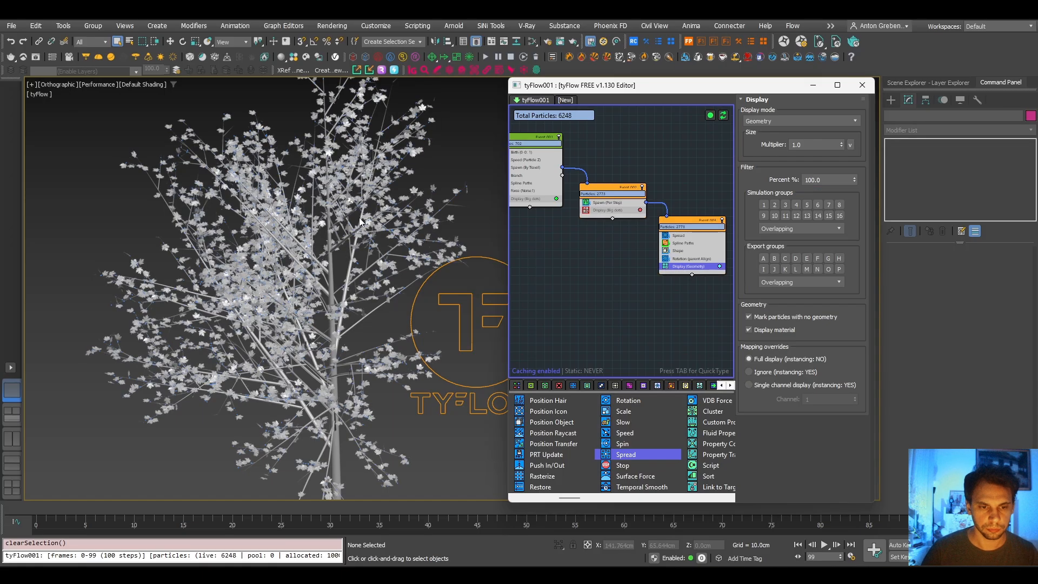
- Examine the short twigs holding the leaves up close and check the tySplineMesher modifiers on tySplines002 and tySplines001
scroll(352, 216, up, 5)
scroll(233, 210, up, 6)
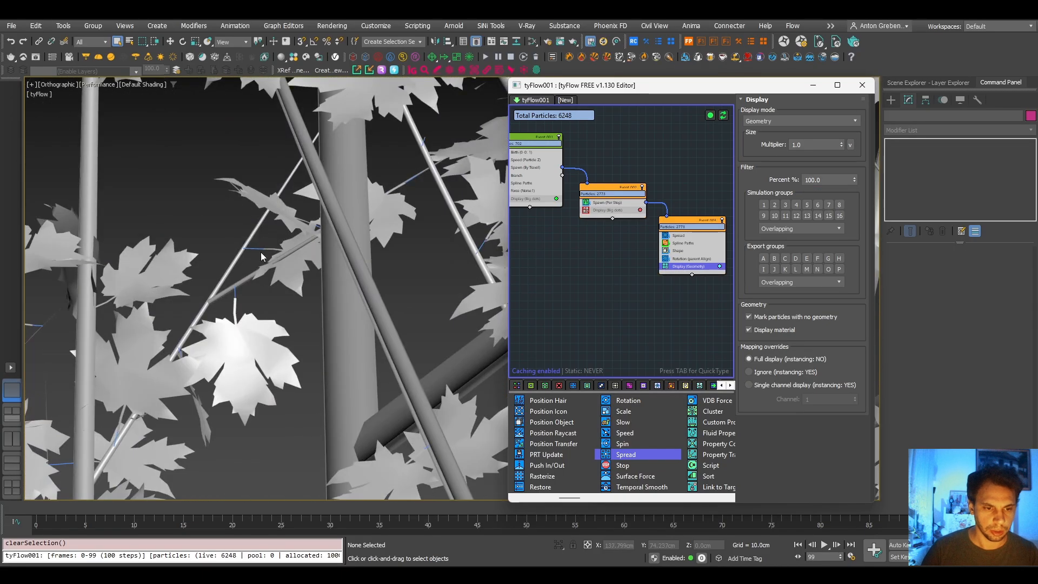
click(252, 249)
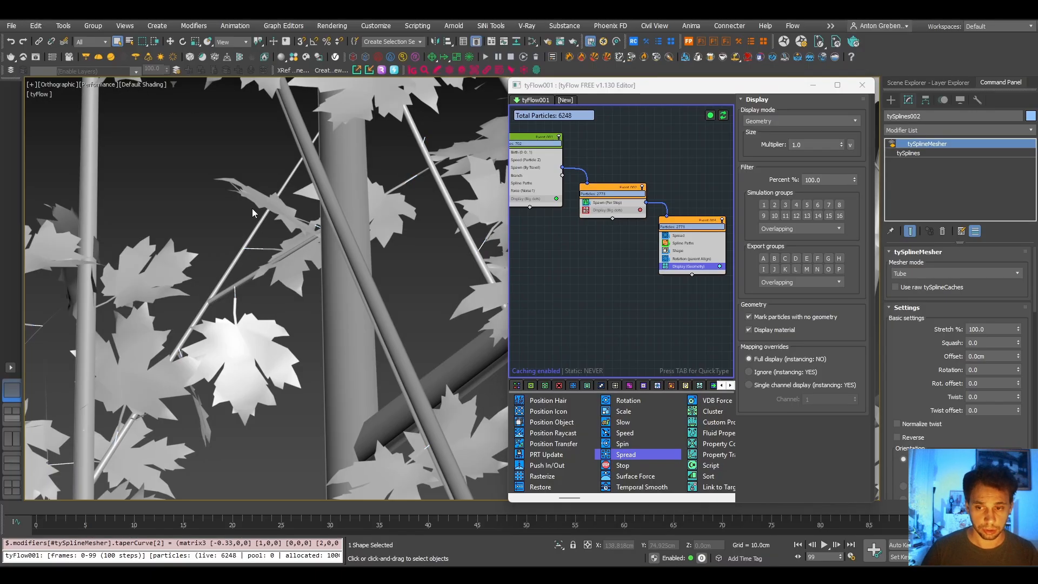
scroll(252, 209, down, 10)
scroll(283, 236, down, 8)
click(423, 323)
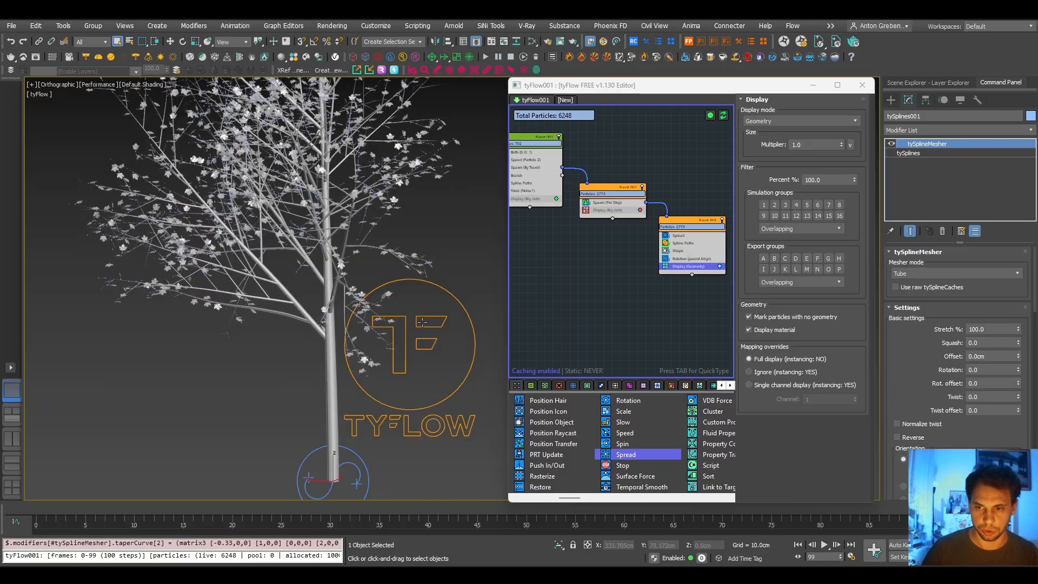
click(892, 142)
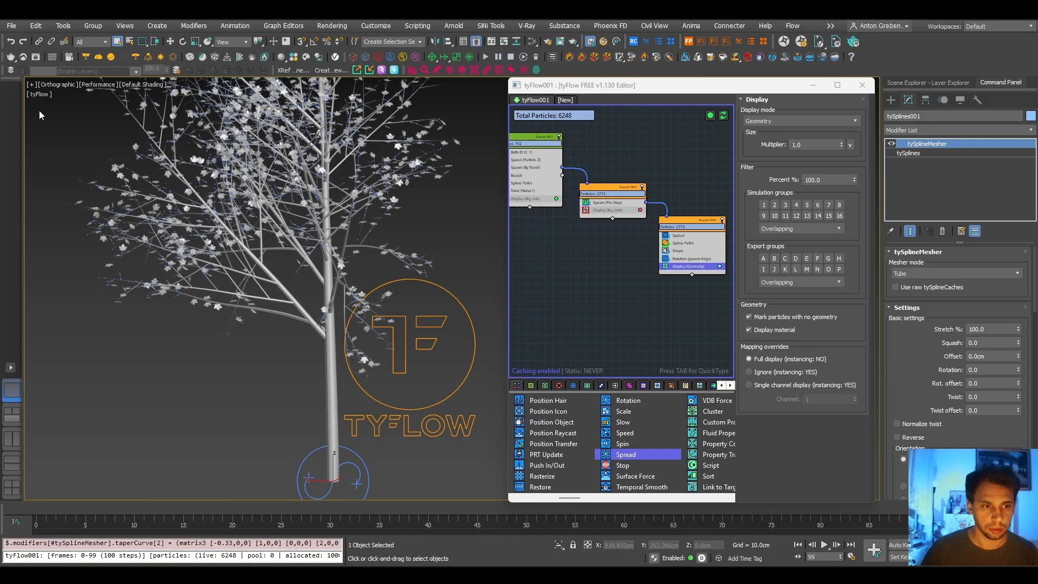
- Switch the viewport's lighting and shadow quality to Standard
click(96, 84)
click(125, 147)
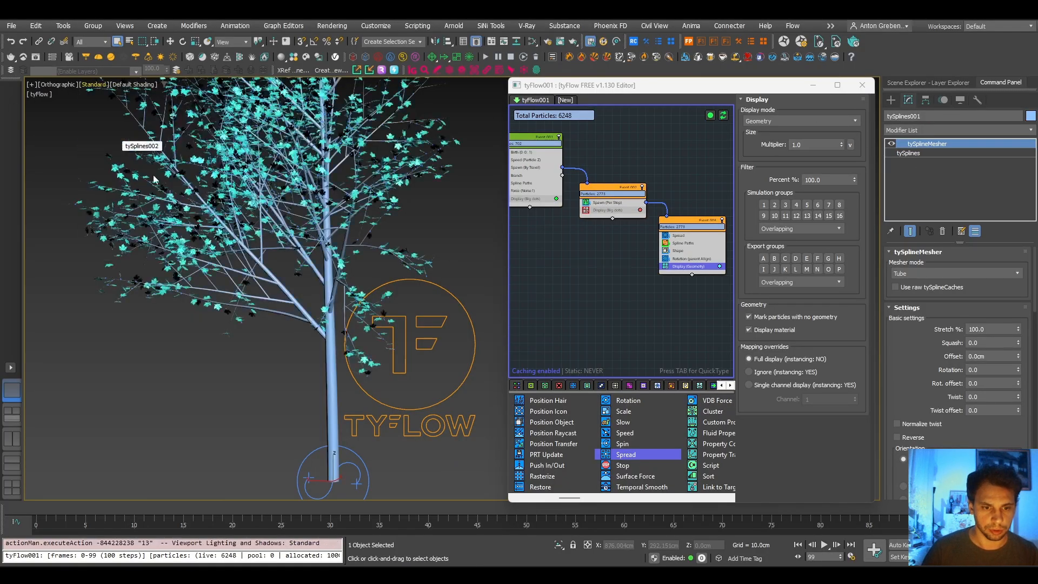
- Change the object colour of tySplines001 to the brown custom colour
middle_drag(332, 226, 331, 252)
click(1030, 115)
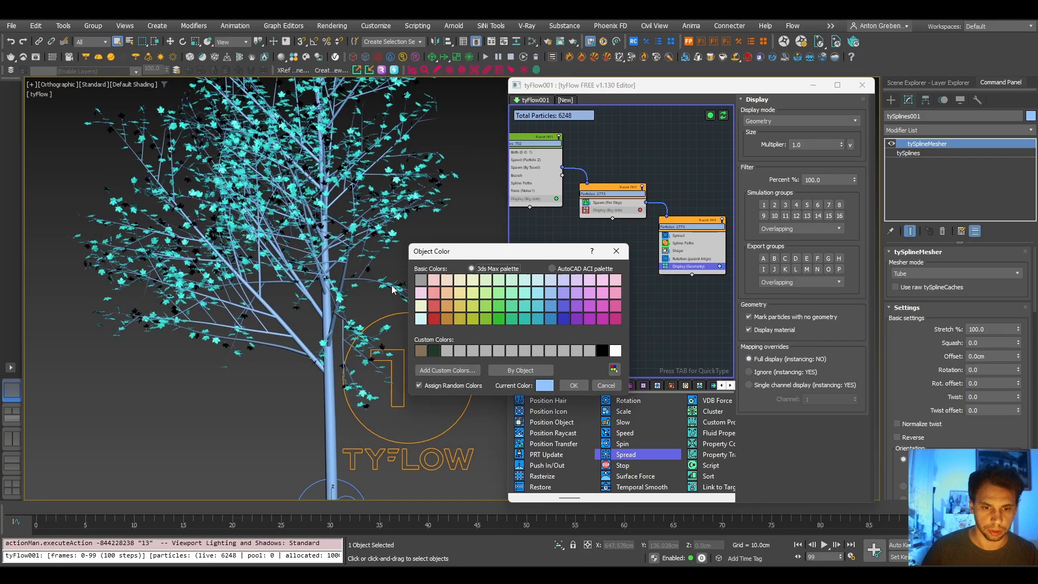
click(420, 351)
click(574, 385)
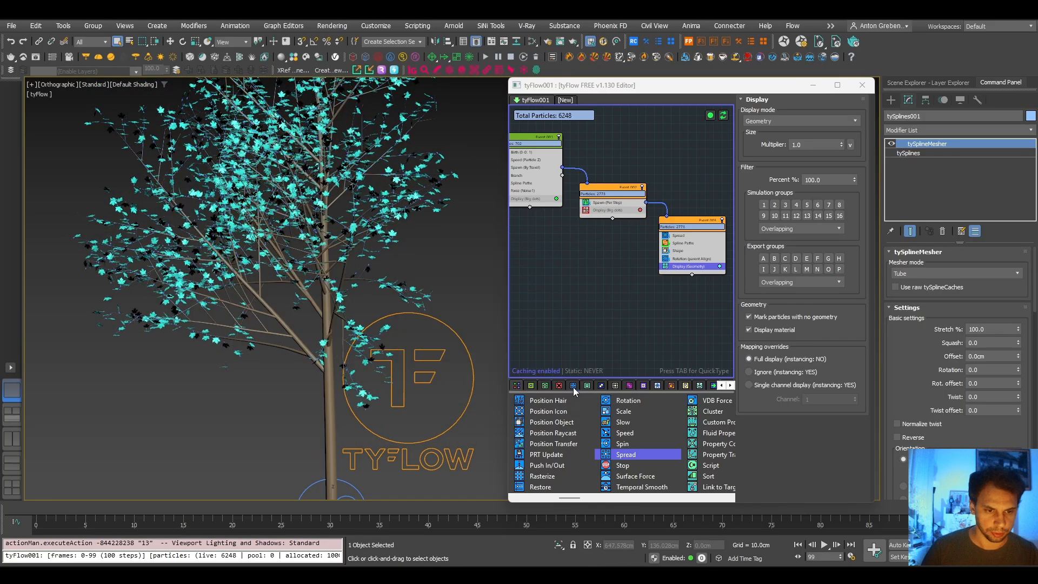
scroll(292, 262, up, 4)
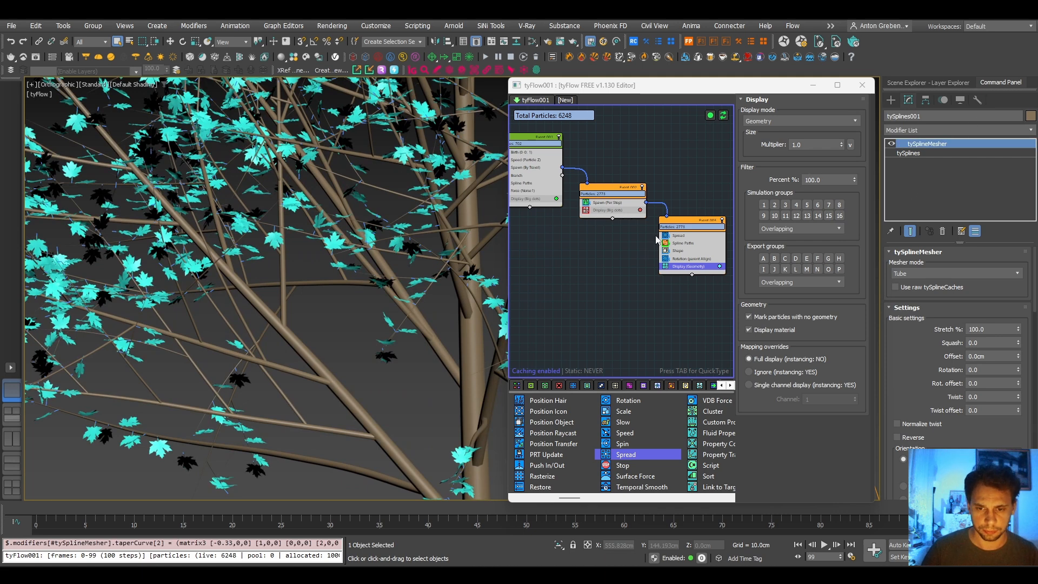
- Select tyFlow001 and change the display colour of Event_003's Display (Geometry) operator to a muted, darker green
click(951, 84)
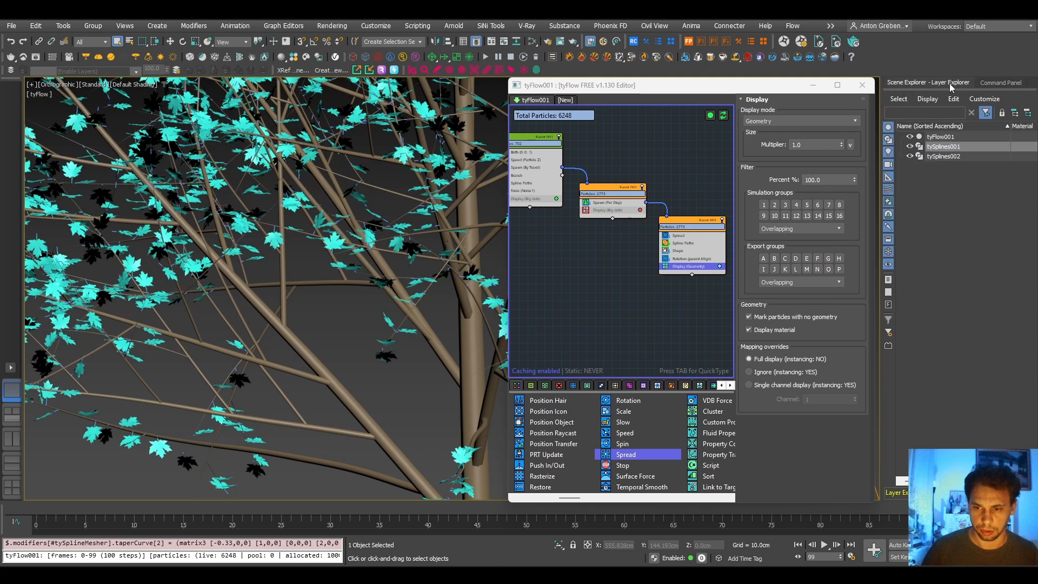
click(950, 138)
click(1001, 82)
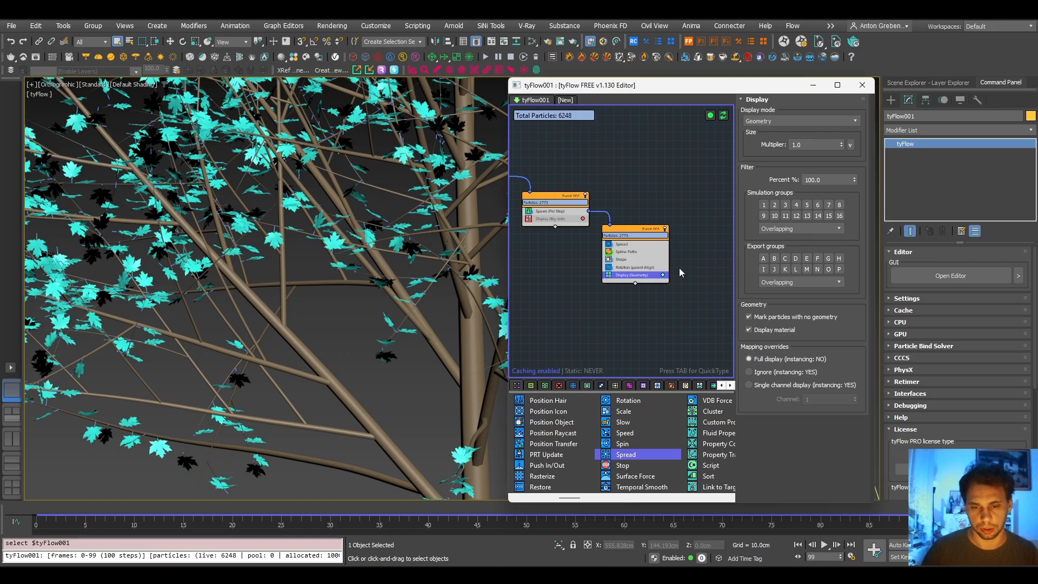
scroll(679, 268, up, 2)
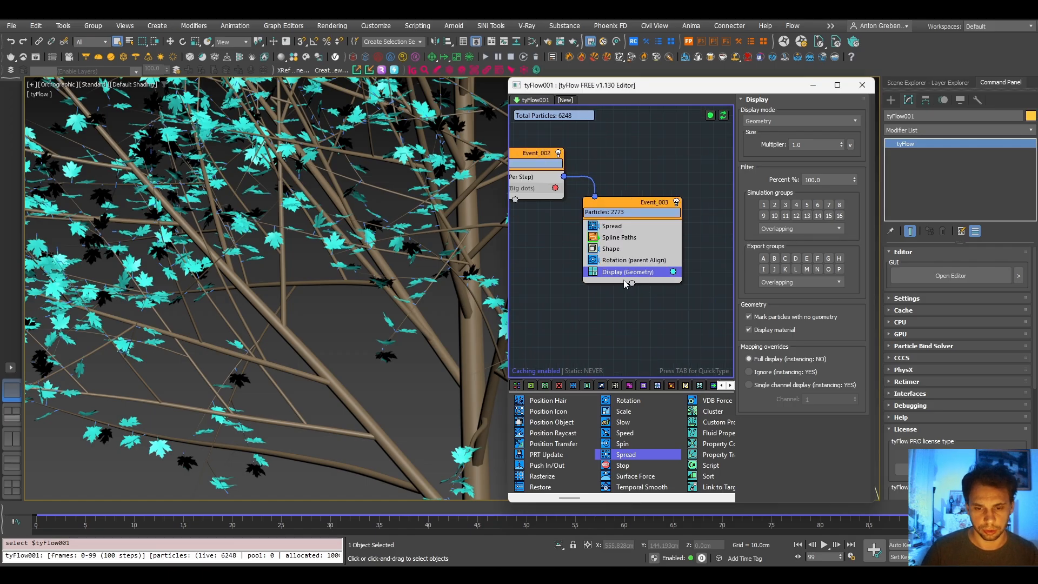
click(674, 273)
click(718, 309)
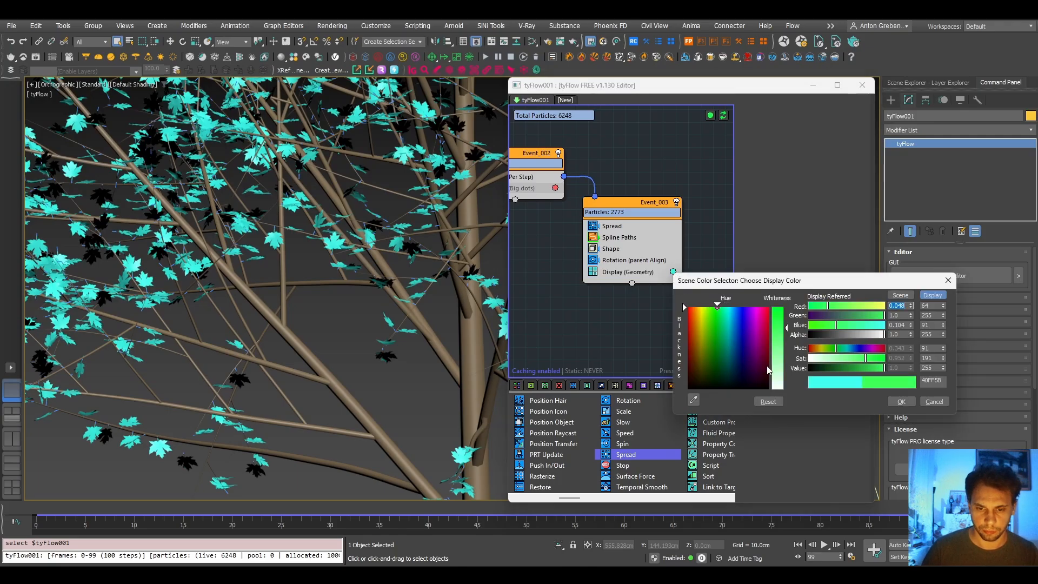
drag(835, 369, 857, 368)
click(842, 355)
click(902, 401)
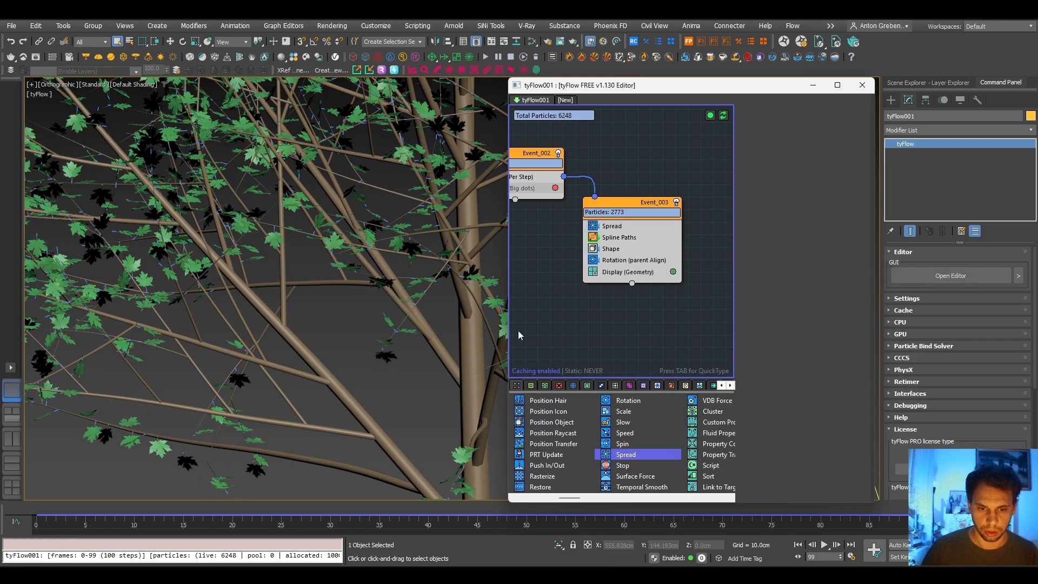
- Give the leaf twigs, tySplines002, the dark green custom object colour and clear the selection
scroll(439, 252, up, 4)
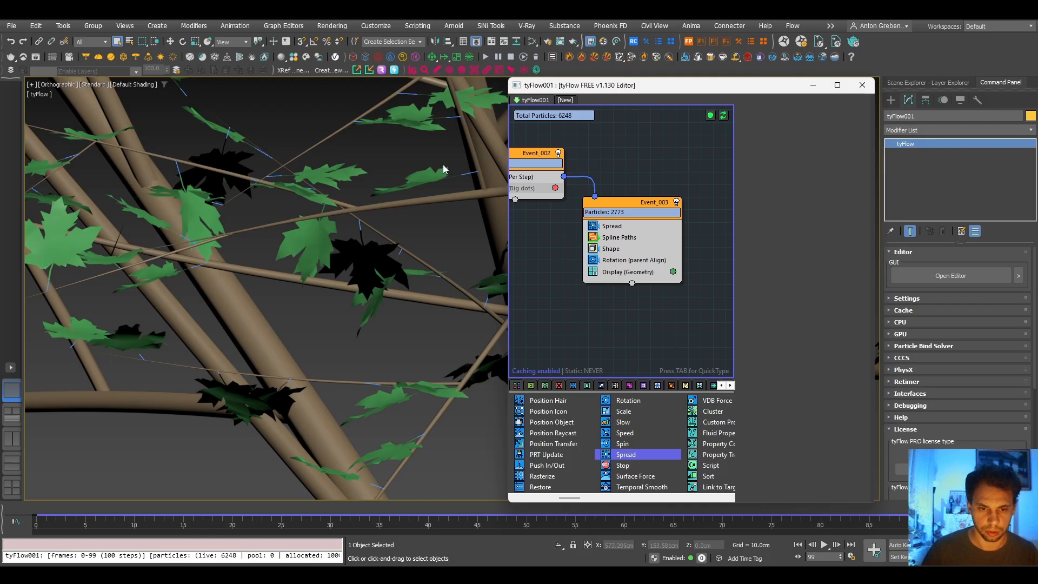
click(468, 174)
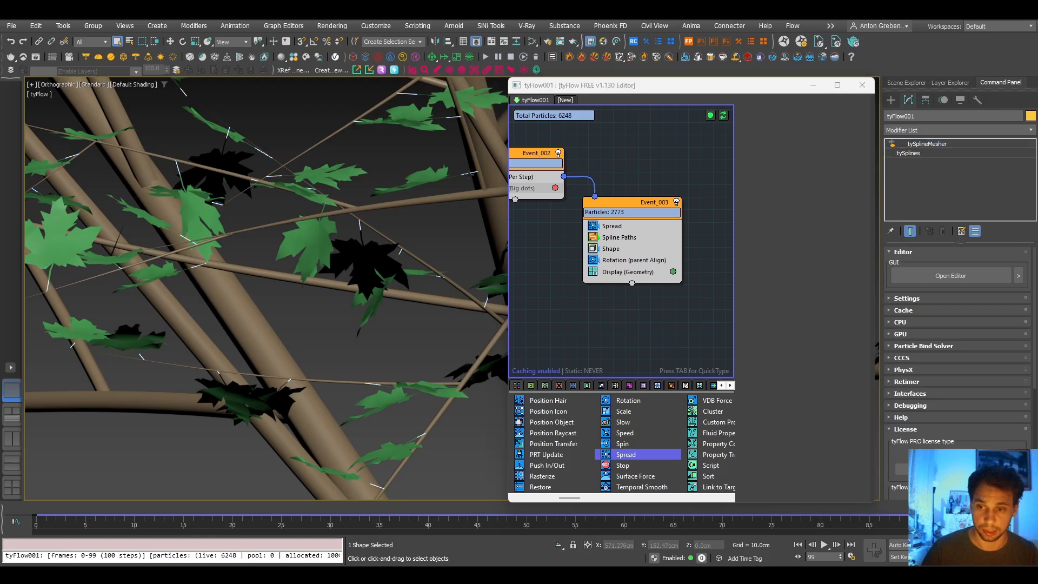
click(1031, 116)
click(434, 350)
click(574, 385)
click(417, 236)
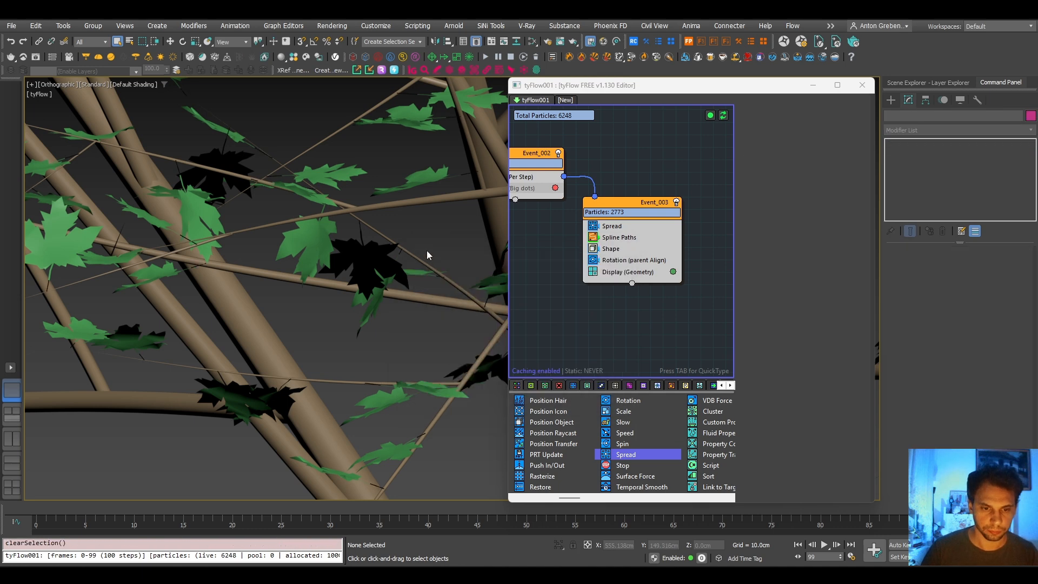
- Select tySplines001 and raise the seed of Event_001's Birth operator stepwise to 12353 to try different tree variations
scroll(427, 249, down, 10)
middle_drag(428, 238, 306, 299)
click(306, 339)
scroll(379, 309, up, 3)
alt+middle_drag(401, 317, 495, 273)
middle_drag(659, 164, 680, 235)
scroll(632, 223, down, 3)
middle_drag(595, 204, 696, 214)
scroll(608, 199, up, 3)
click(616, 218)
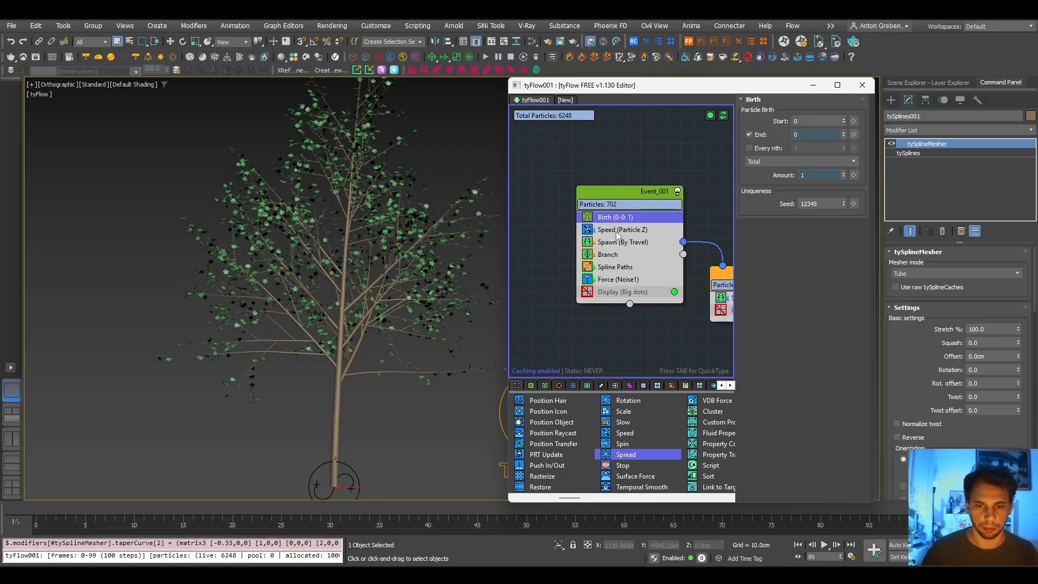
click(844, 201)
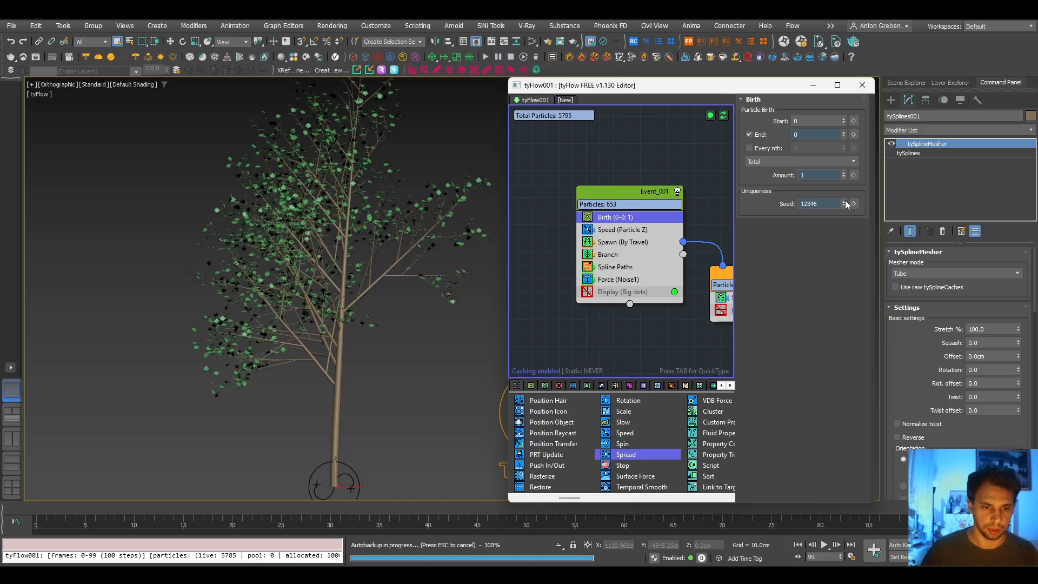
click(844, 202)
click(845, 201)
click(845, 202)
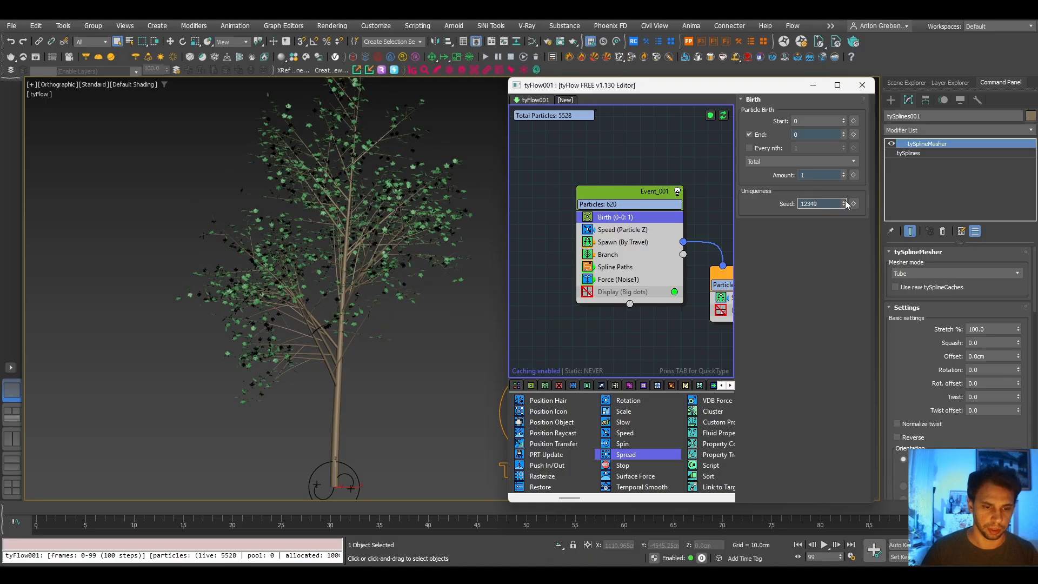
click(845, 202)
click(844, 202)
click(844, 201)
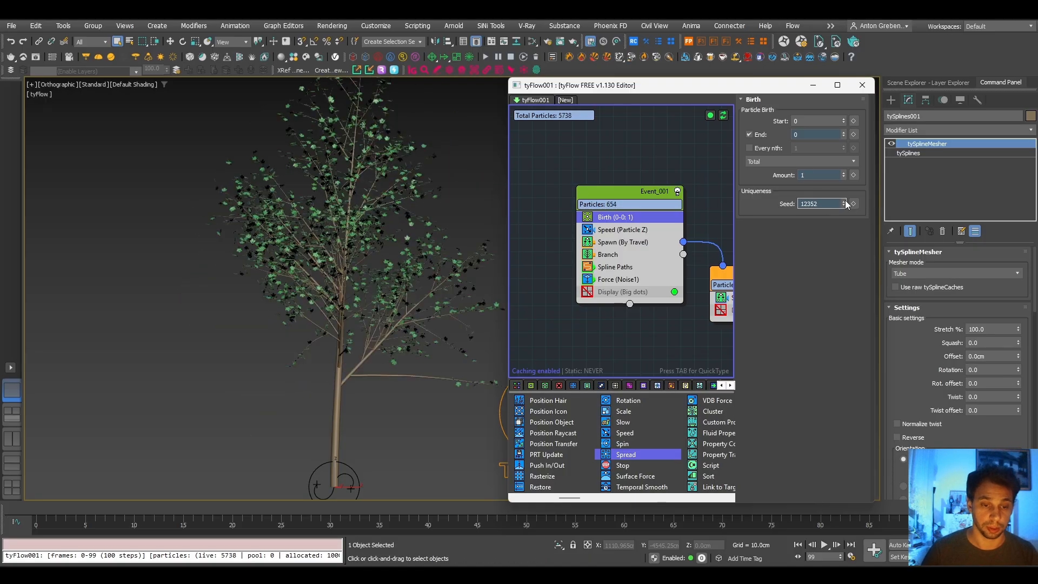
click(845, 201)
- Set the scale of the maple leaves in Event_003's Shape operator to 300% and inspect the foliage
alt+middle_drag(390, 303, 306, 313)
scroll(360, 301, up, 10)
scroll(443, 245, down, 12)
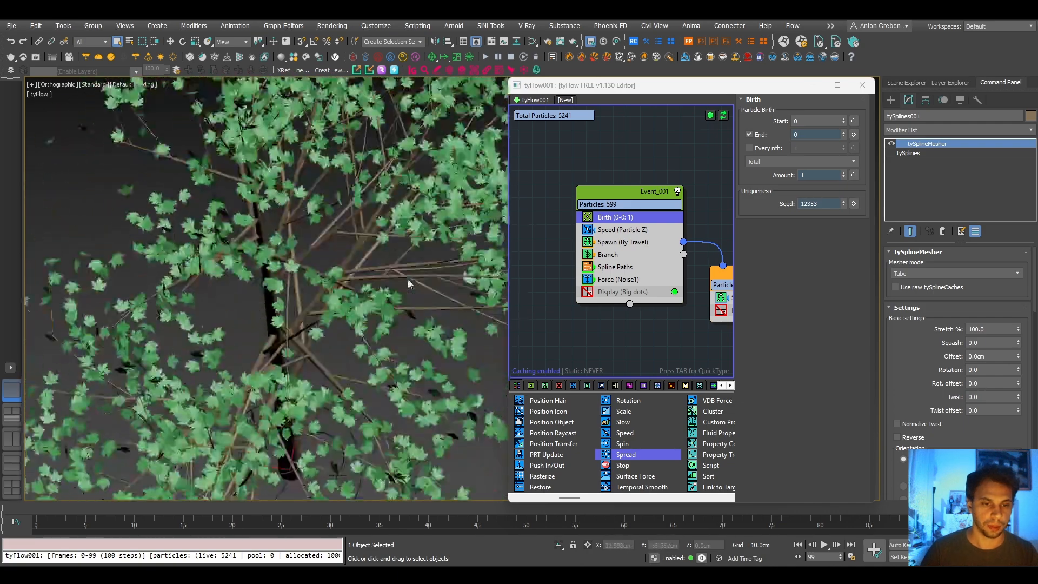
middle_drag(636, 347, 503, 328)
mouse_move(679, 367)
middle_down()
mouse_move(625, 348)
mouse_move(582, 298)
middle_up()
click(642, 289)
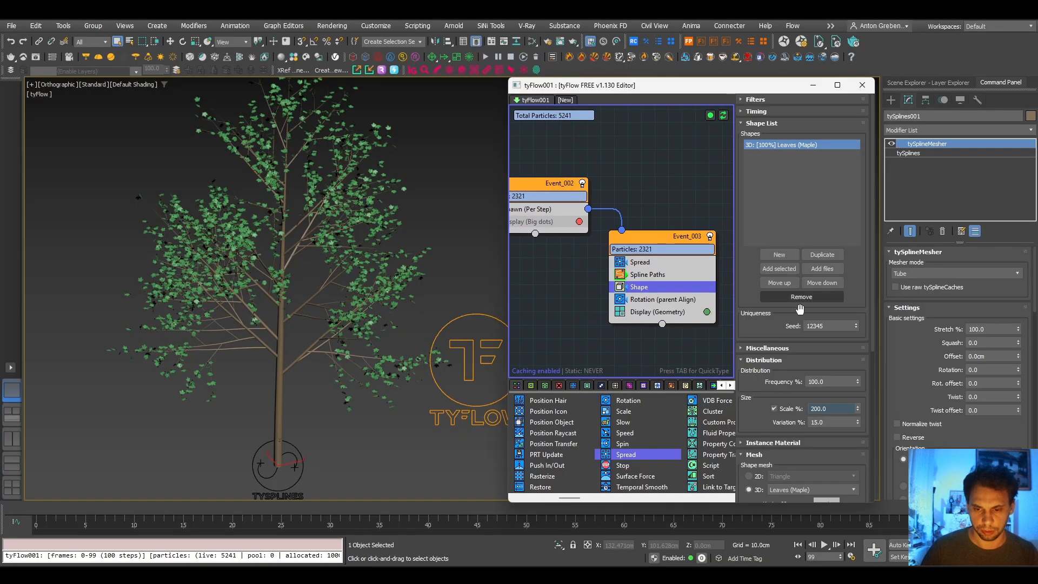
click(827, 409)
text(300)
key(Return)
alt+middle_drag(317, 260, 373, 268)
scroll(291, 223, up, 4)
- Set the scale of Built-in Noise 1 in Event_001's Force operator to 15
mouse_move(547, 262)
middle_down()
mouse_move(698, 293)
mouse_move(663, 308)
middle_up()
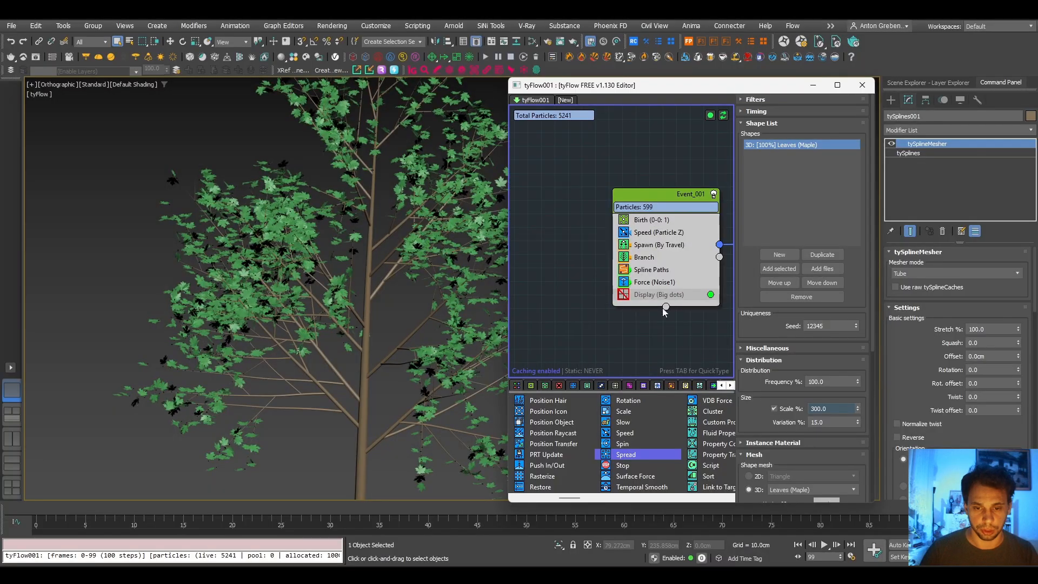
click(656, 232)
click(655, 282)
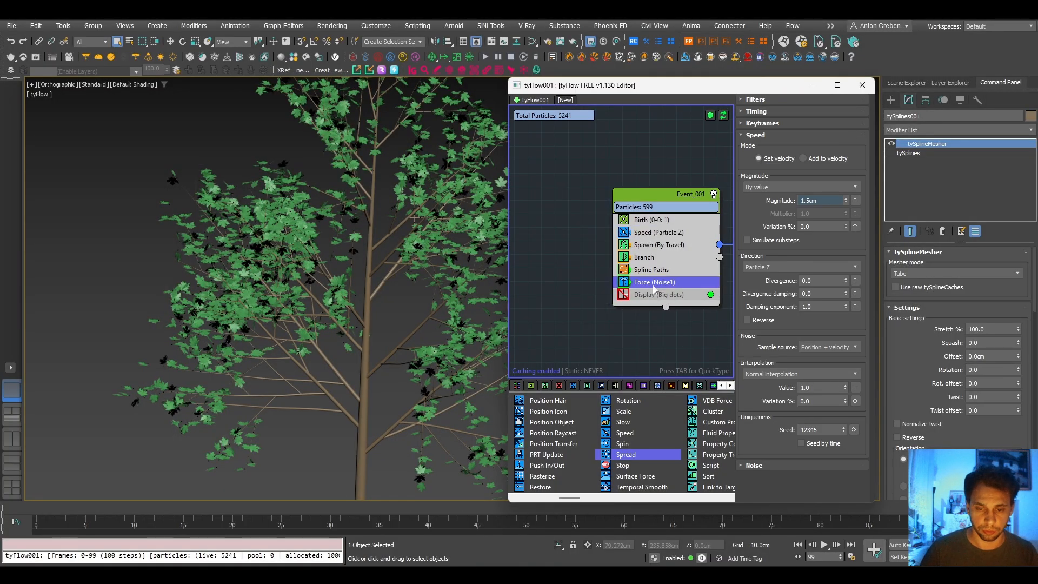
middle_drag(658, 330, 586, 274)
scroll(786, 376, down, 3)
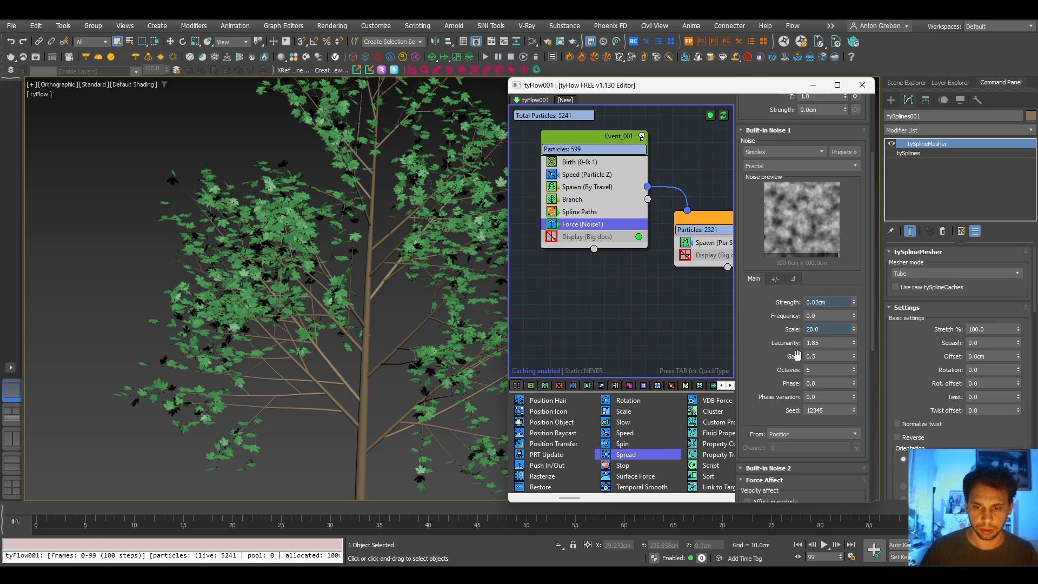
double_click(831, 330)
text(15)
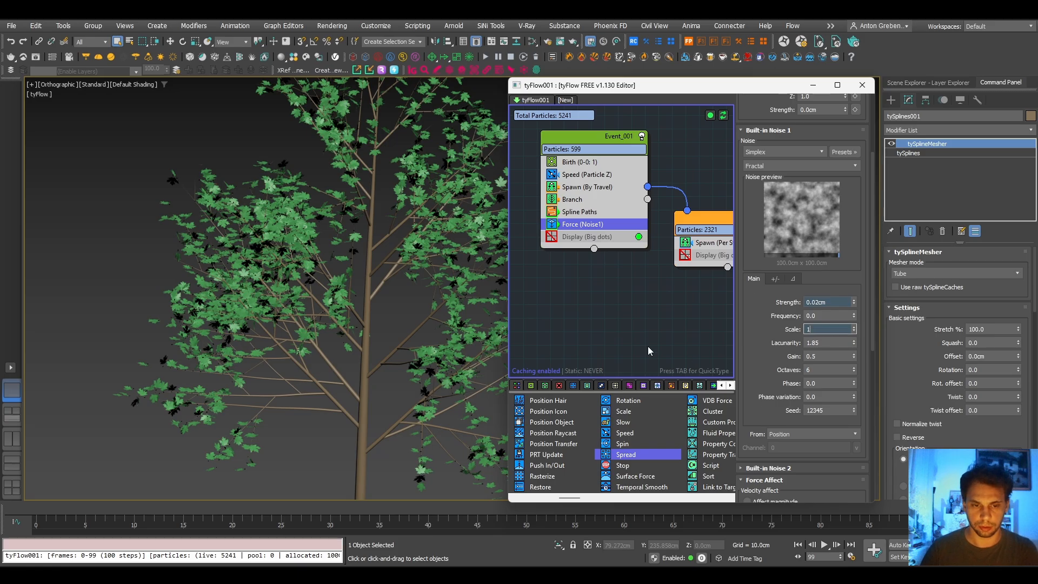
key(Return)
scroll(386, 323, down, 4)
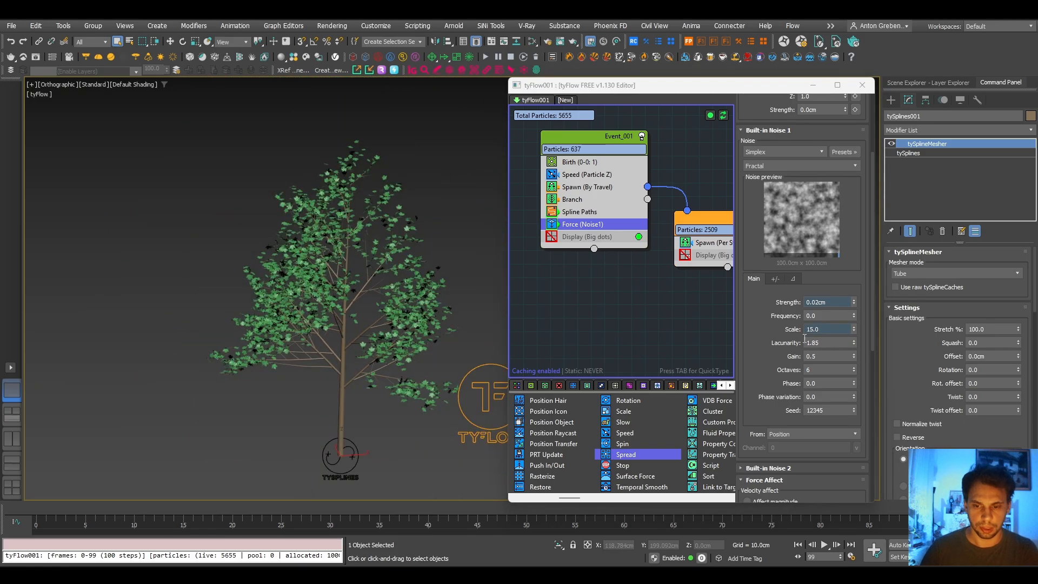
- Set the Built-in Noise 1 strength of the Force operator to 0.03 cm and view the tree from another angle
click(819, 302)
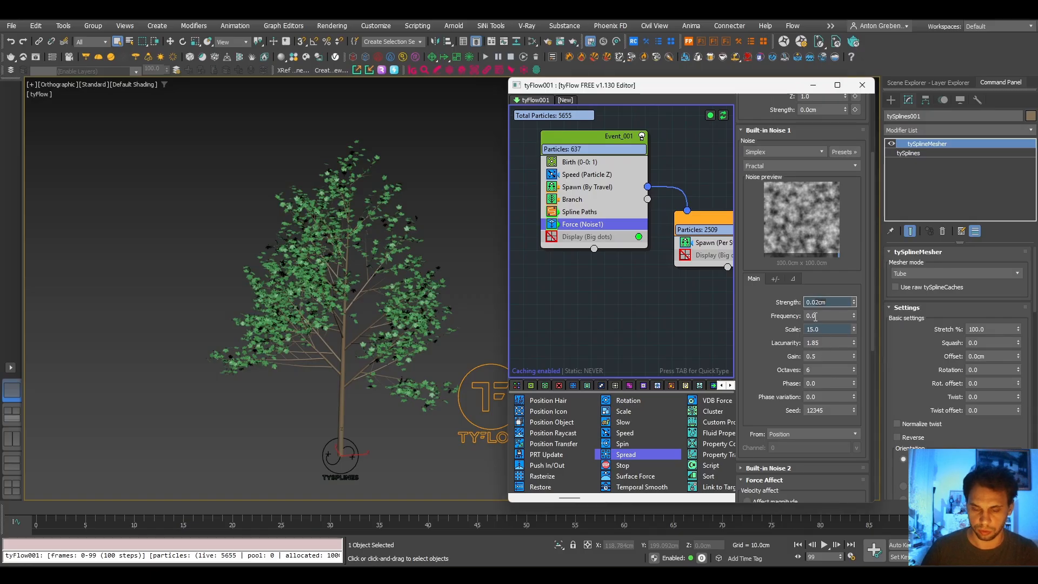
key(Return)
alt+middle_drag(388, 330, 255, 323)
- Raise the maximum depth of Event_001's Branch operator to 3 and inspect the denser crown
click(594, 203)
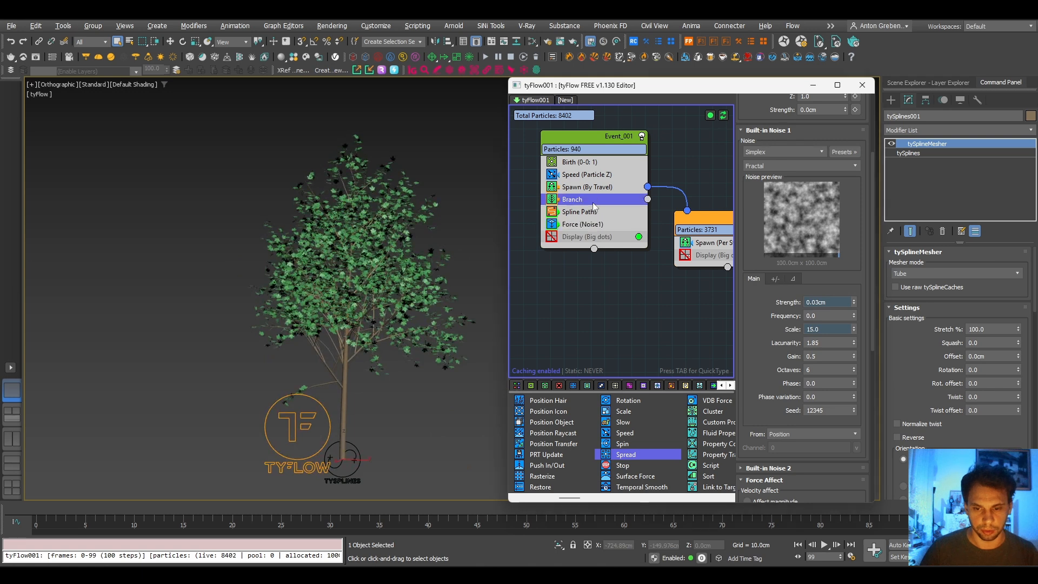
scroll(762, 357, down, 2)
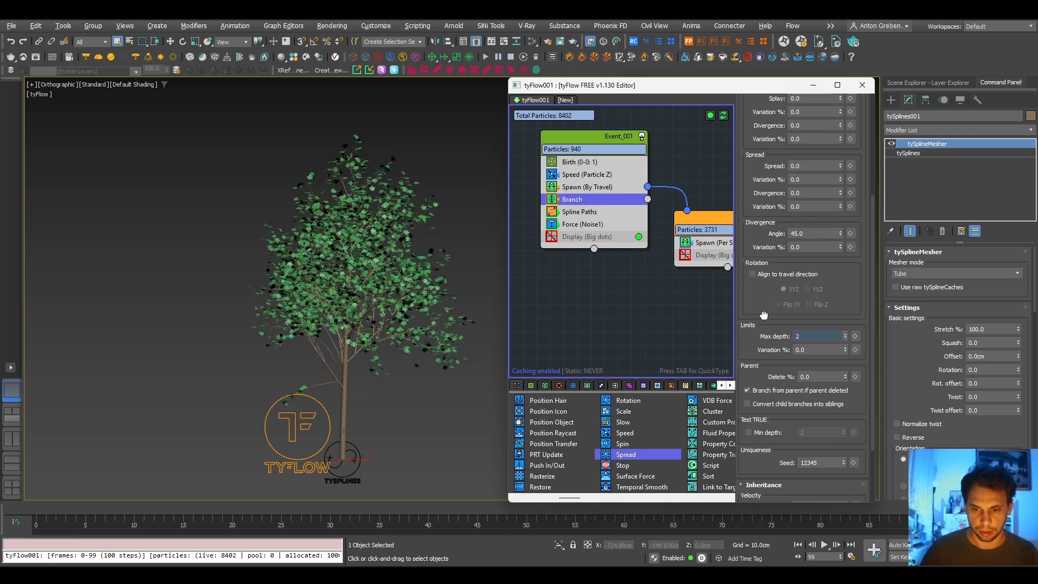
click(846, 333)
alt+middle_drag(359, 325, 457, 321)
scroll(457, 324, up, 5)
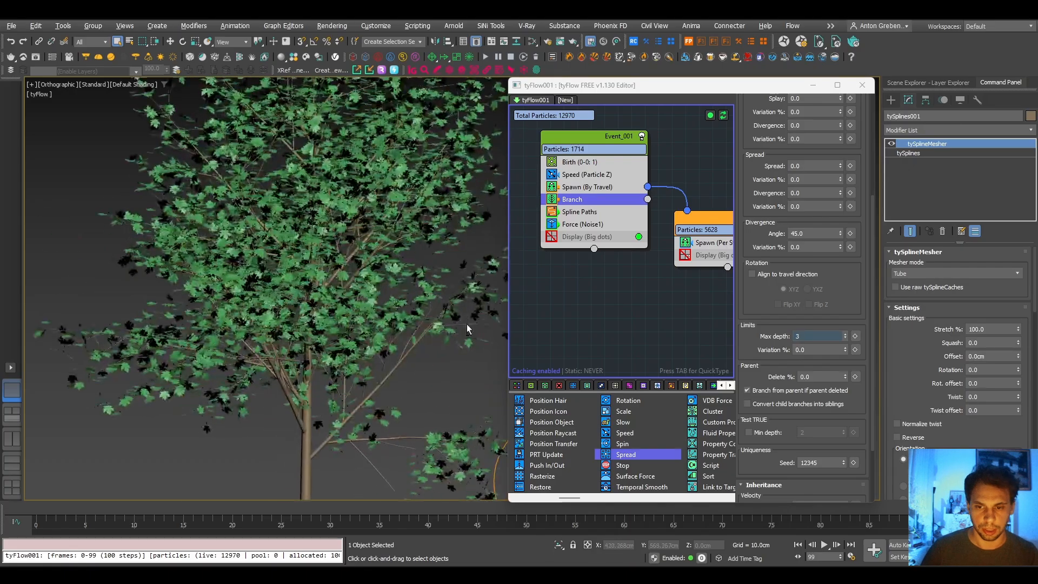
- Try a divergence angle of 90 in the Branch operator and inspect the branches up close
scroll(753, 262, up, 8)
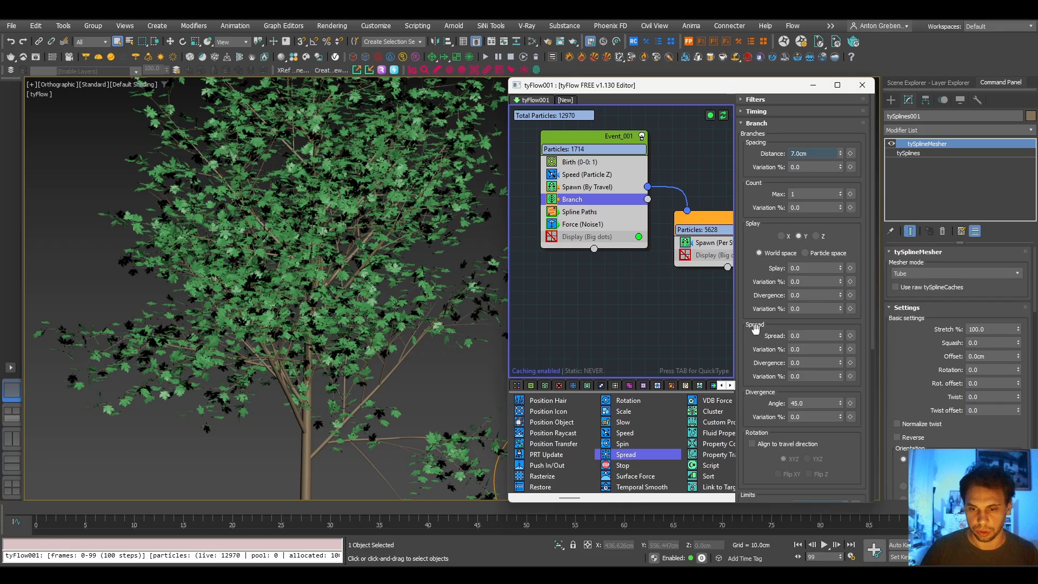
scroll(756, 328, down, 4)
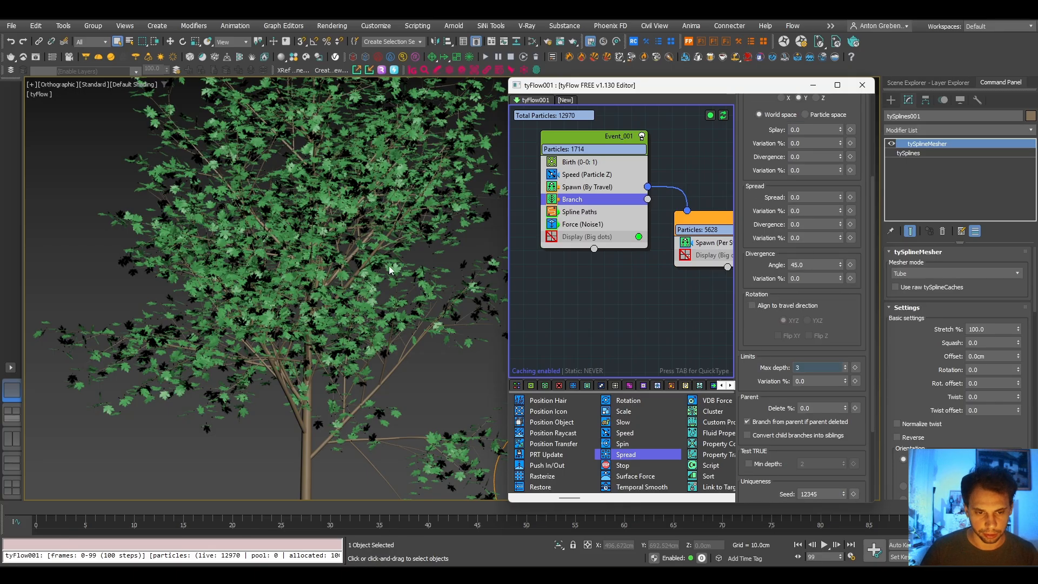
scroll(391, 269, down, 5)
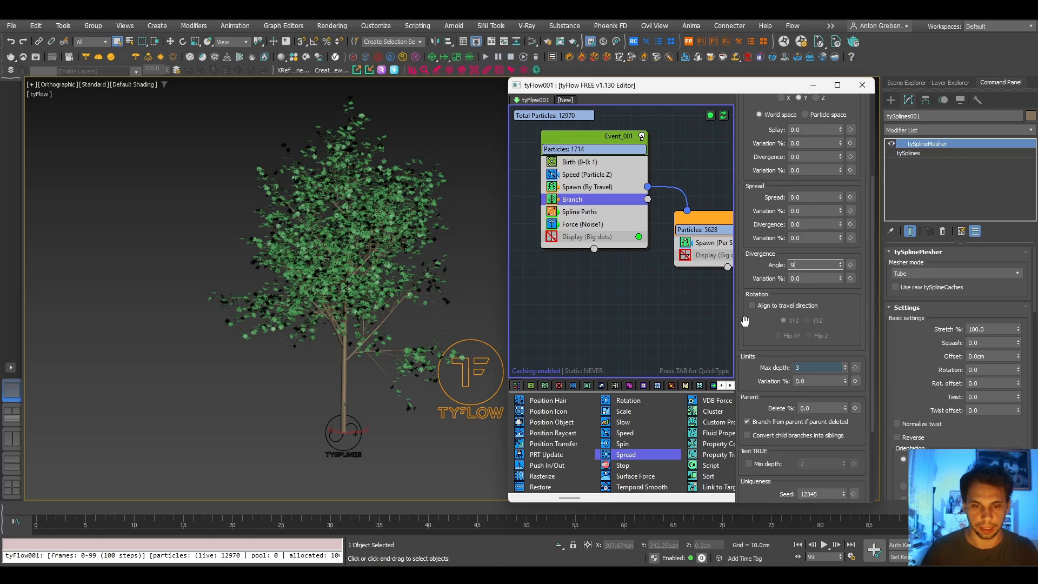
text(0)
key(Return)
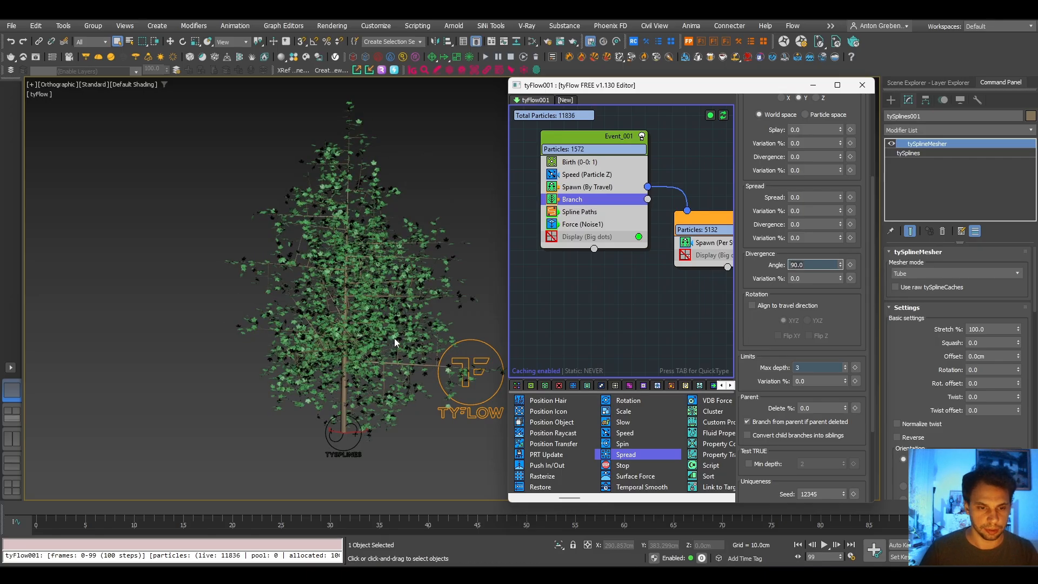
scroll(337, 225, up, 6)
mouse_move(274, 295)
alt+middle_down()
mouse_move(335, 292)
mouse_move(263, 292)
alt+middle_up()
- Set the Branch operator's divergence angle to 60 and view the whole tree
click(807, 266)
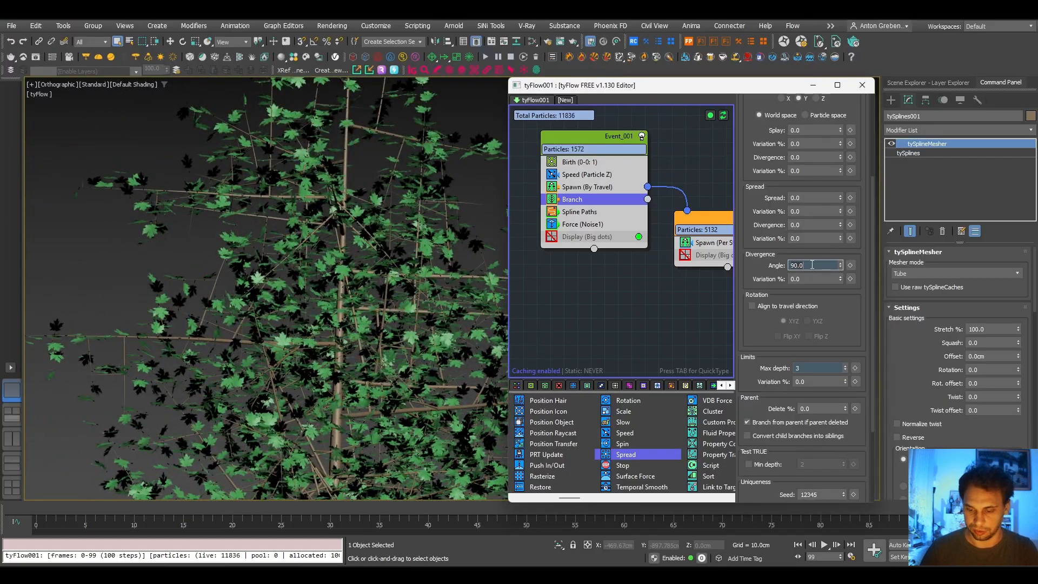
text(6)
key(Return)
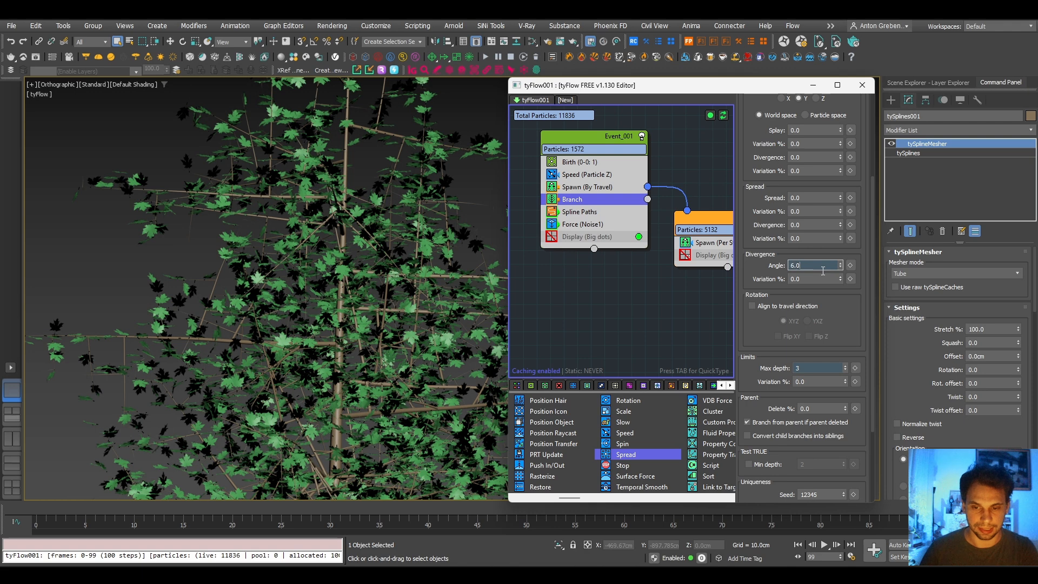
key(BackSpace)
key(BackSpace)
key(BackSpace)
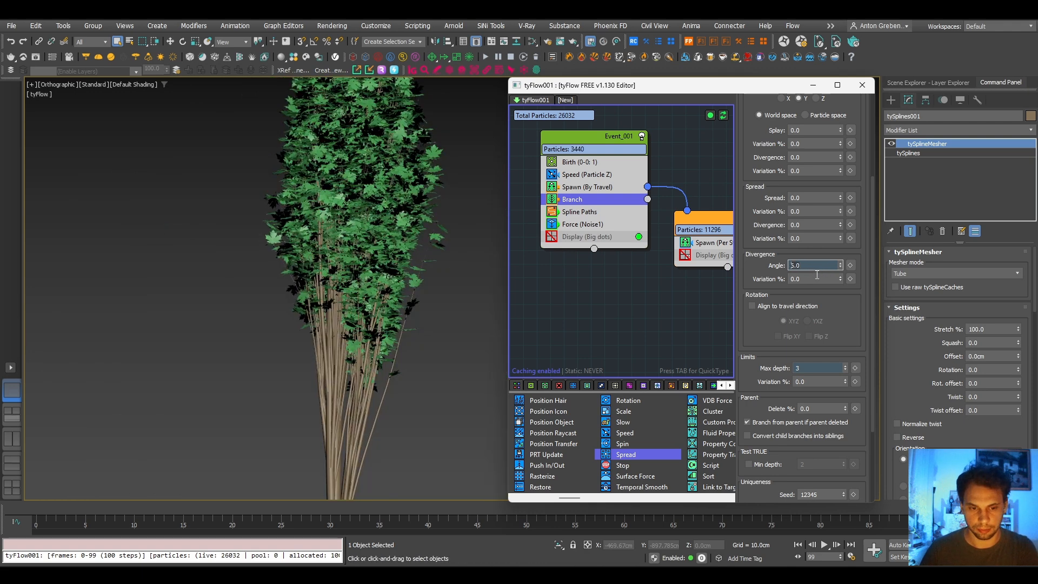
text(60)
key(Return)
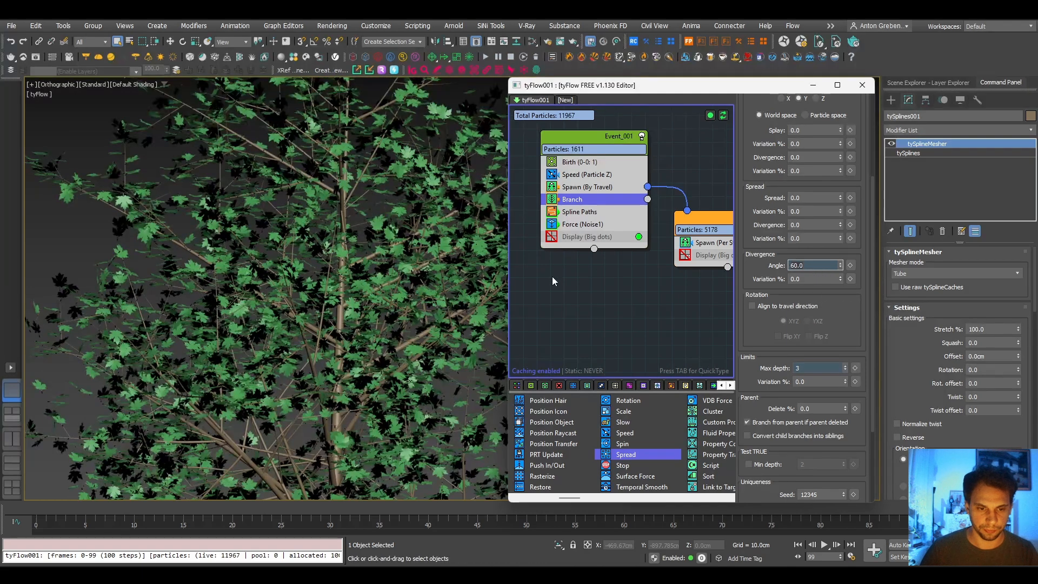
alt+middle_drag(377, 270, 353, 308)
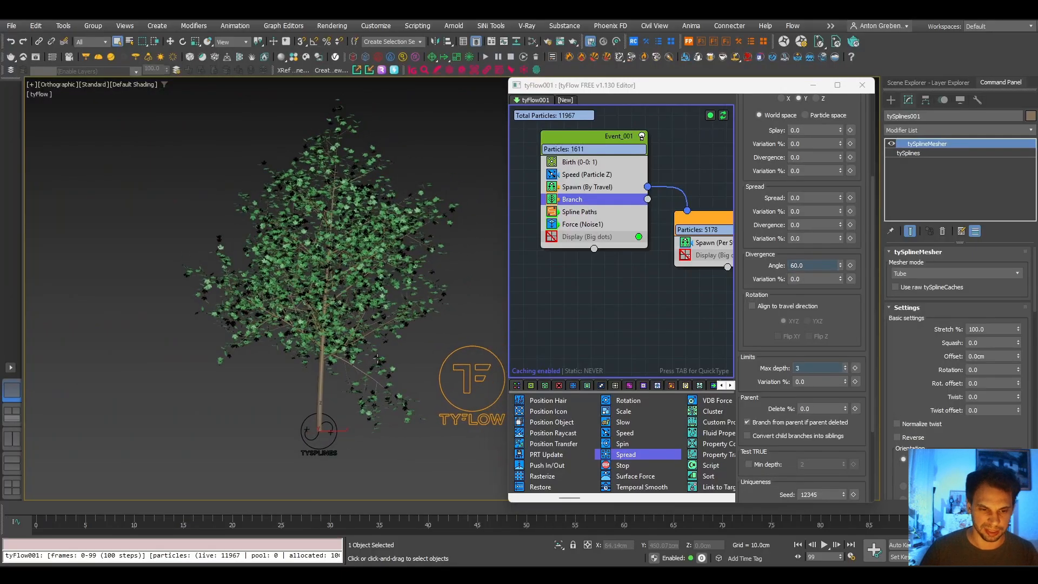
- Set the divergence angle of Event_001's Branch operator to 50
click(819, 266)
text(50)
key(Return)
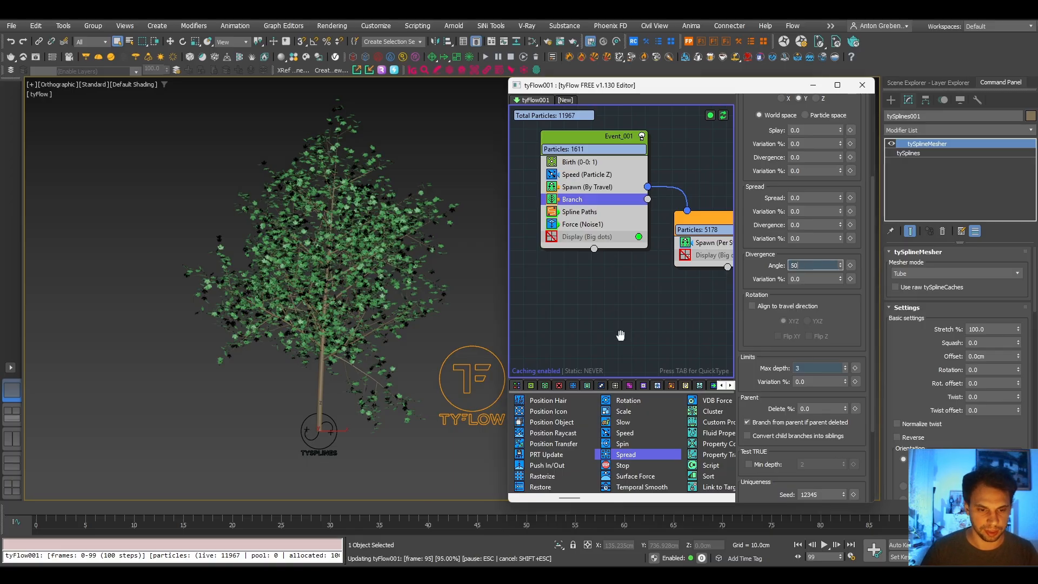
- Step through uniqueness seeds in Event_001's Birth operator up to 12359 to vary the tree shape
click(581, 162)
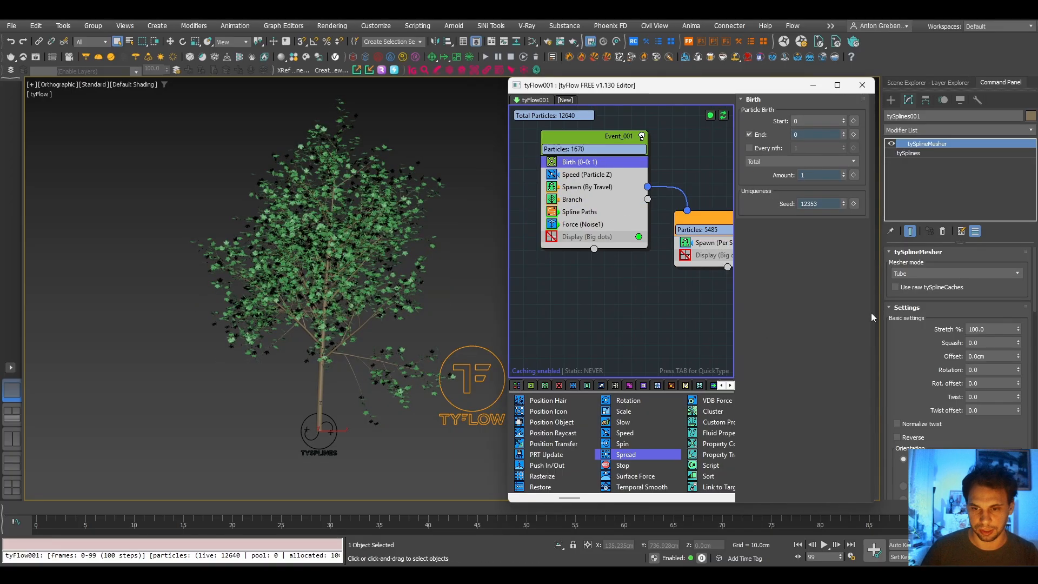
click(842, 201)
click(842, 201)
click(843, 201)
click(843, 201)
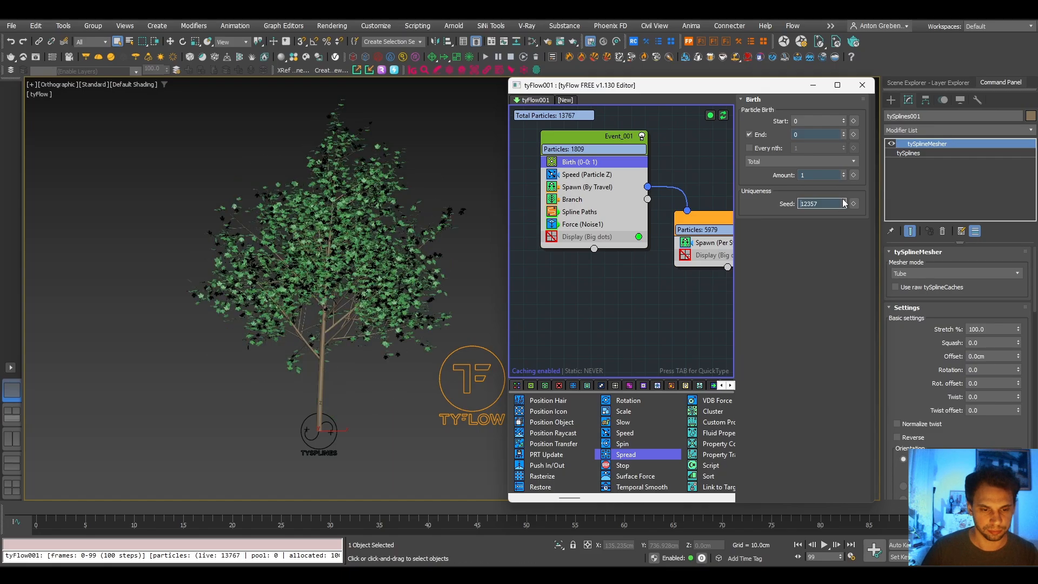
click(843, 202)
click(843, 200)
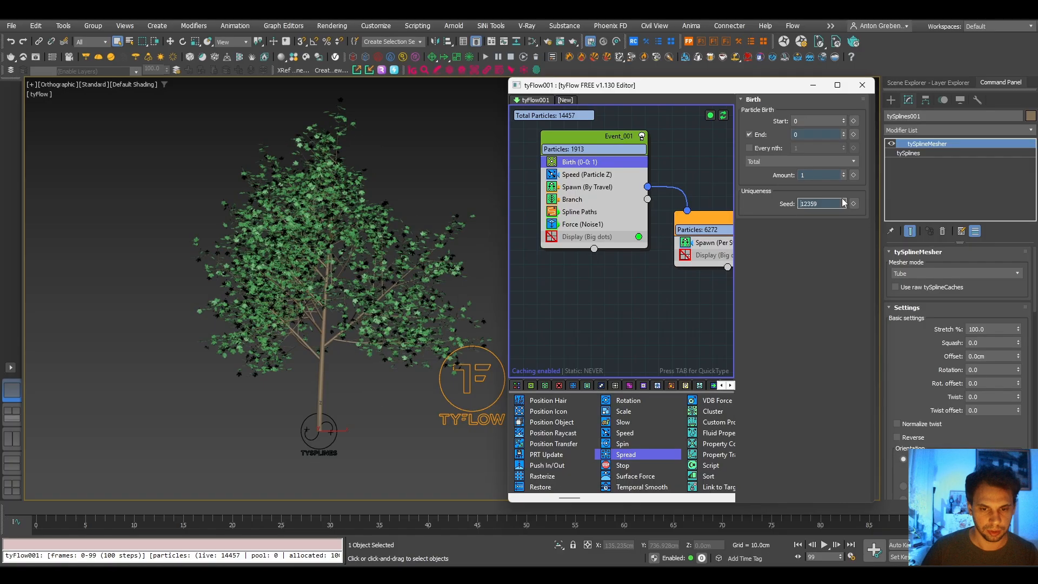
- Step the Built-in Noise 1 seed of the Force operator up to 12351 and view the tree from other angles
click(578, 224)
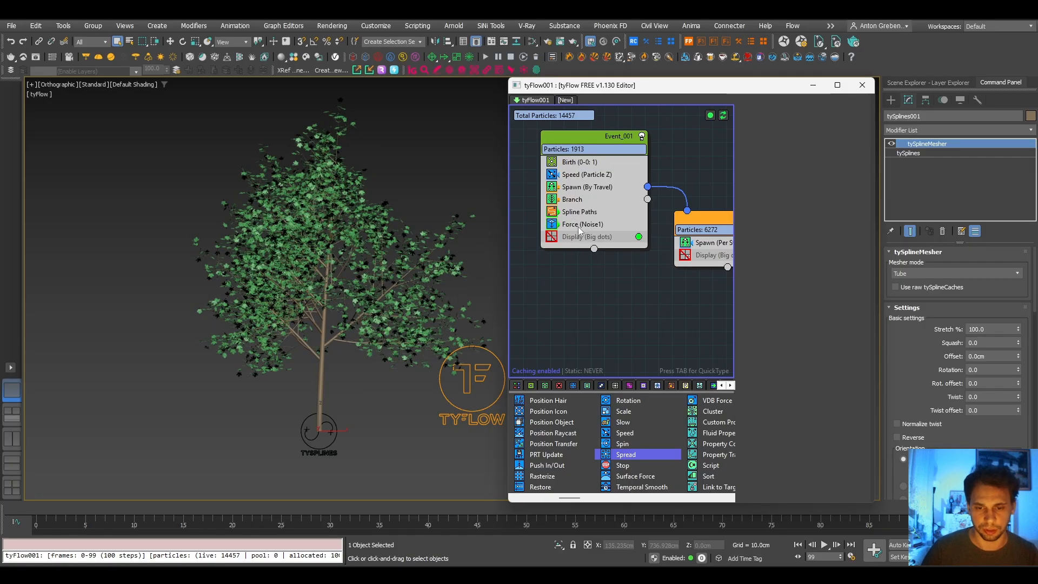
scroll(755, 450, down, 3)
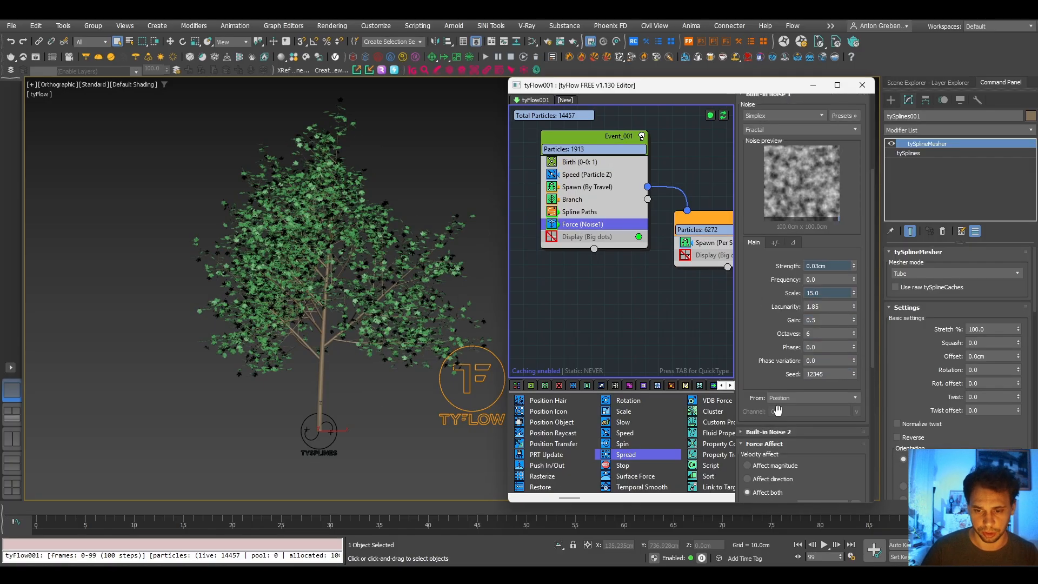
click(854, 372)
click(853, 373)
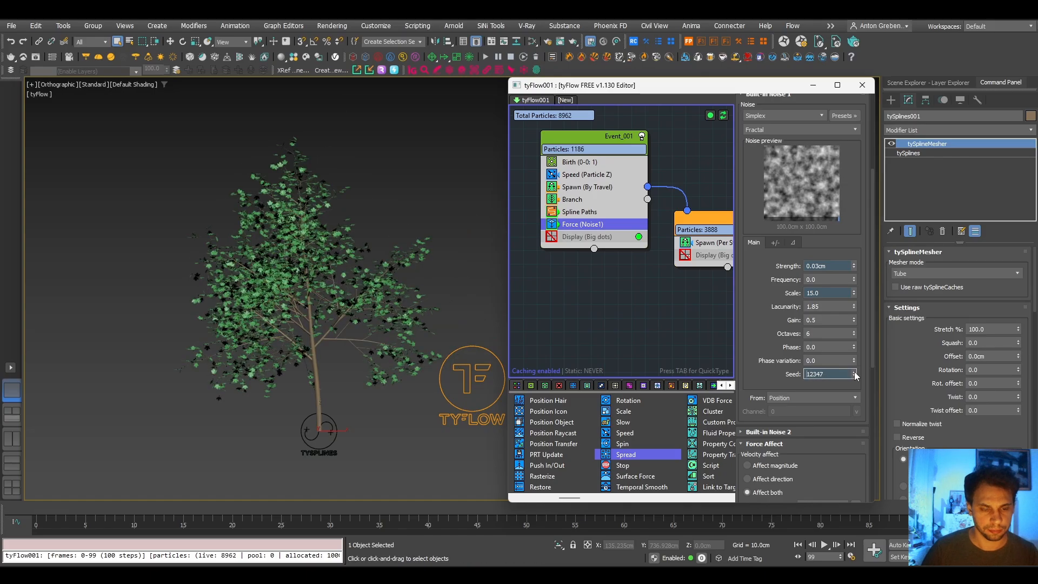
click(854, 372)
click(854, 372)
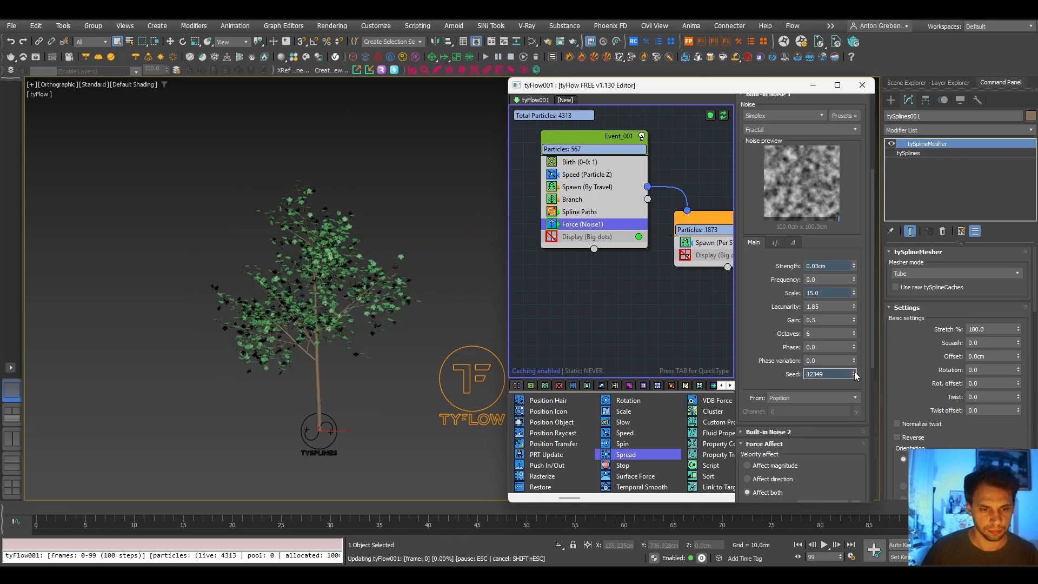
click(854, 372)
click(854, 372)
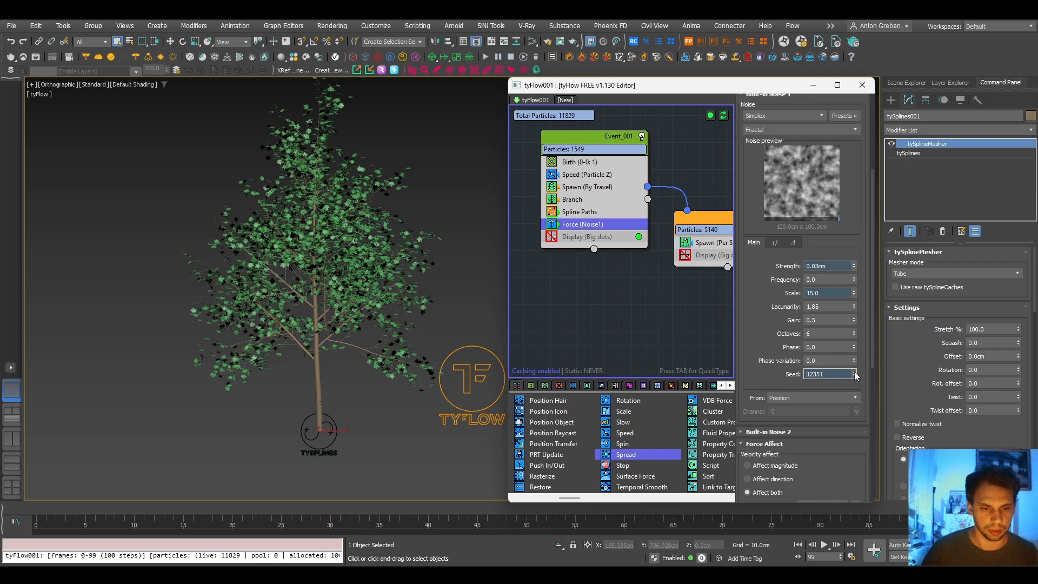
alt+middle_drag(339, 299, 372, 283)
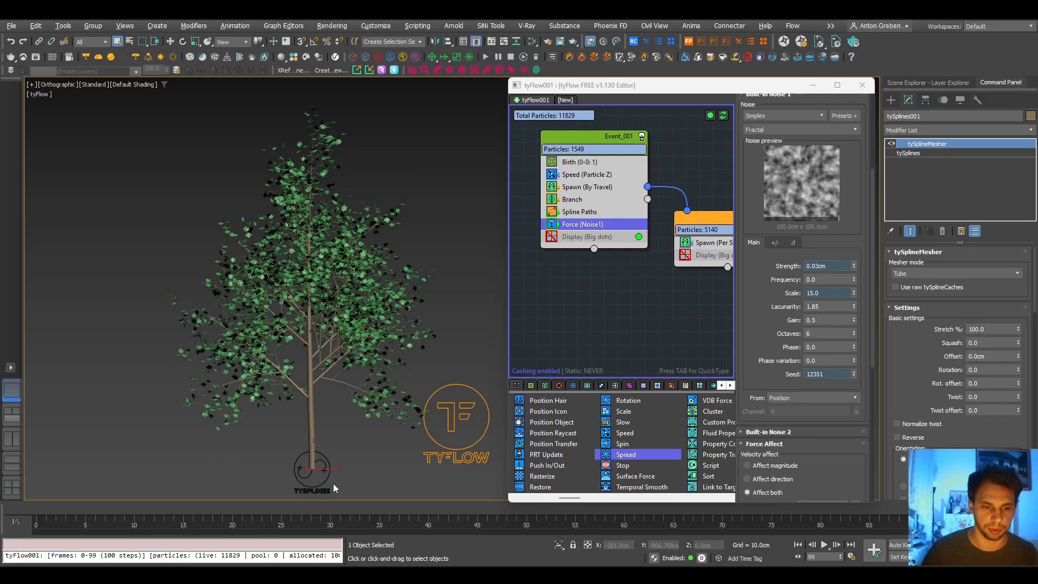
alt+middle_drag(263, 399, 320, 404)
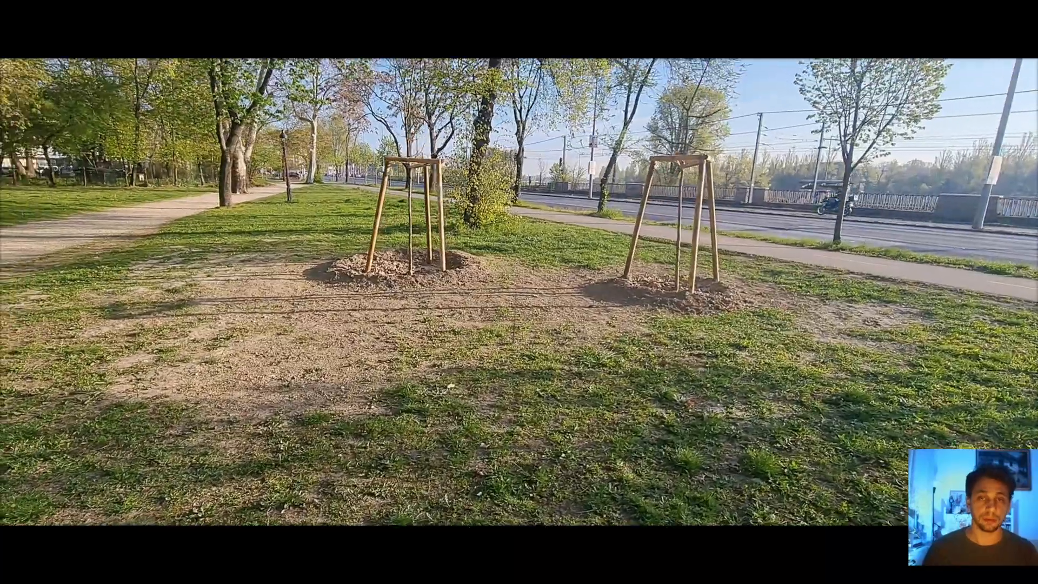